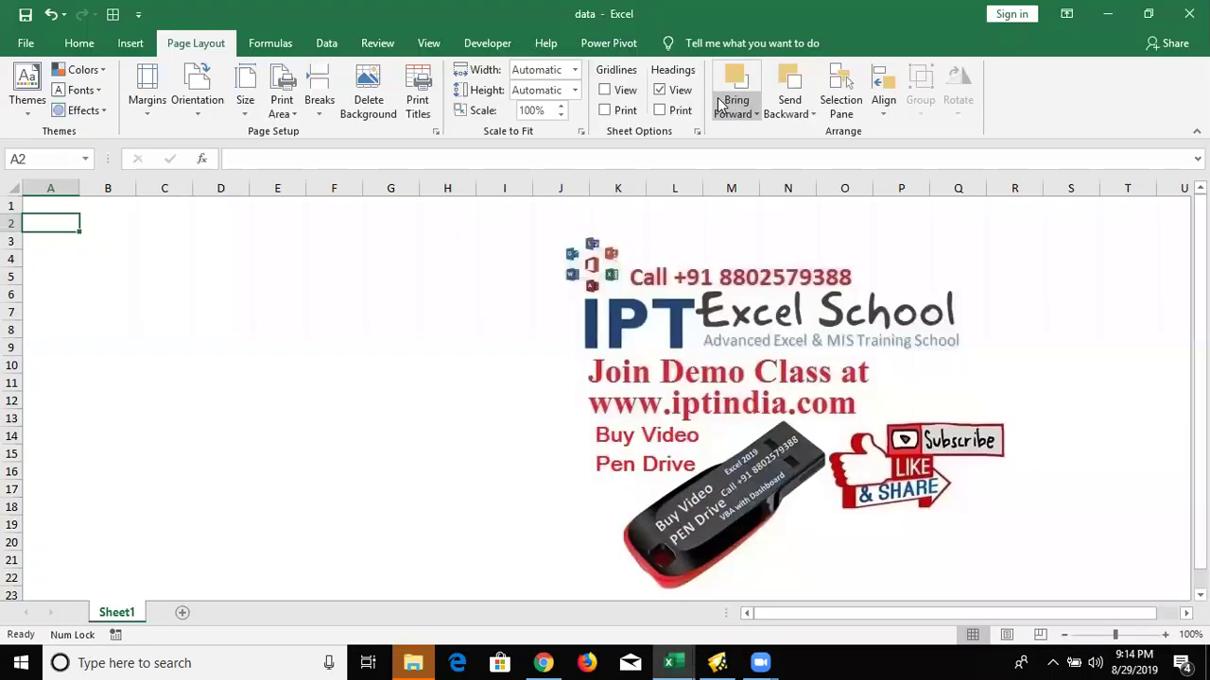
Enter the formula =RANDBETWEEN(10,90) in cell A1
key(Up)
text(=)
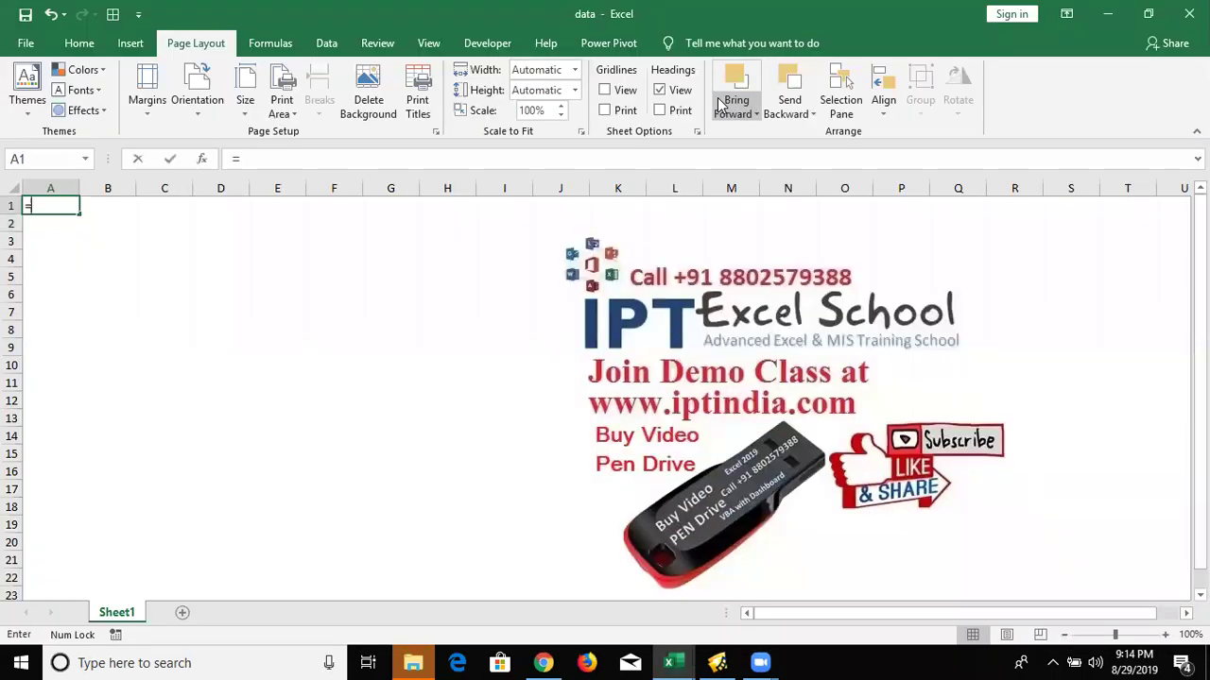
text(ra)
key(Down)
key(Down)
key(Tab)
text(10)
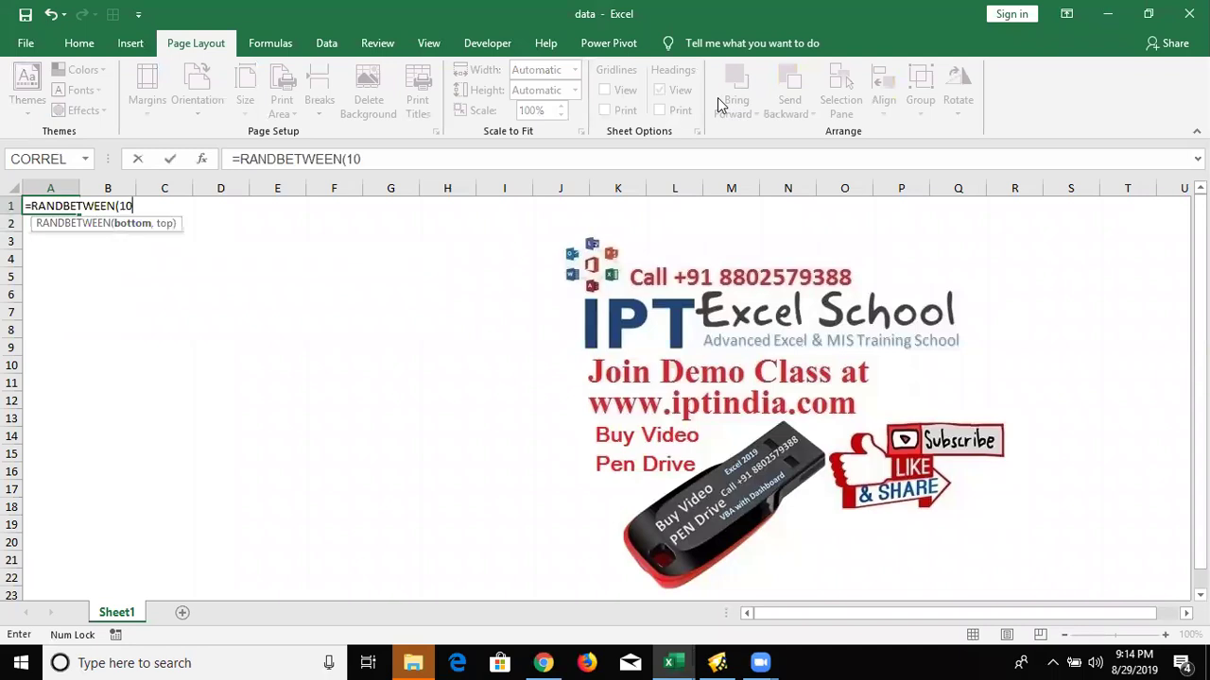
text(,90))
key(ctrl+Return)
Extend the selection to A1:I20 and fill every cell with the same formula
key(shift+Right)
key(shift+Right)
key(shift+Right)
key(shift+Right)
key(shift+Right)
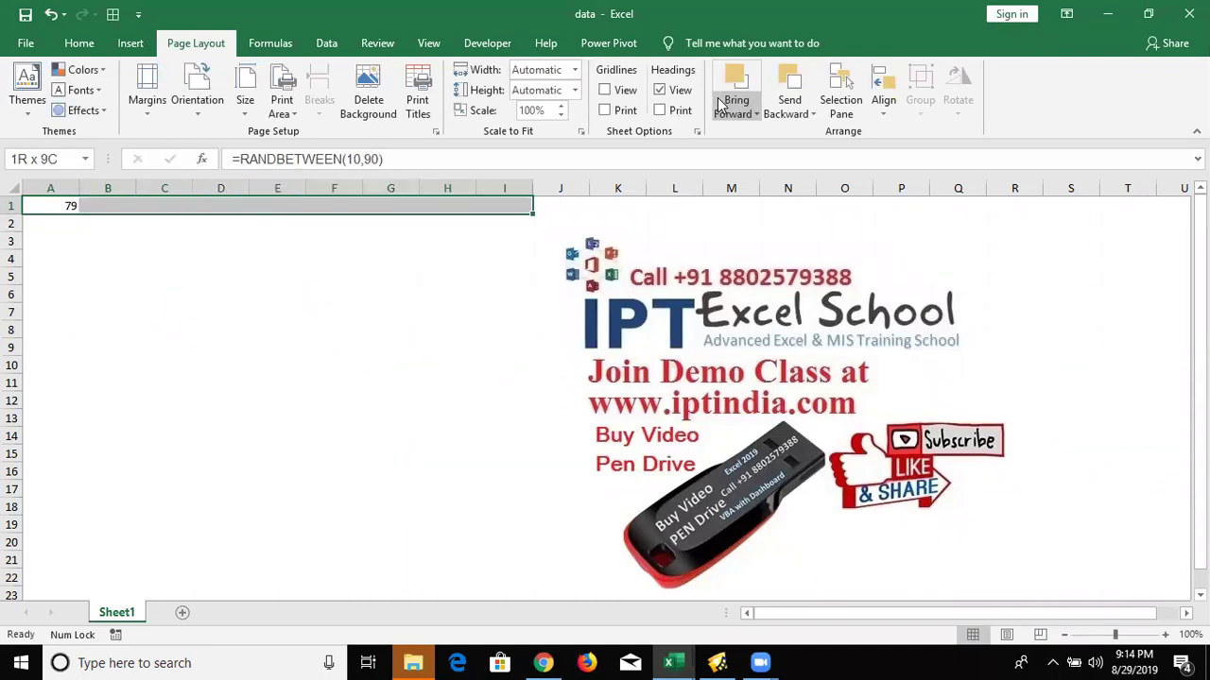
key(shift+Down)
key(shift+Down)
key(shift+Down)
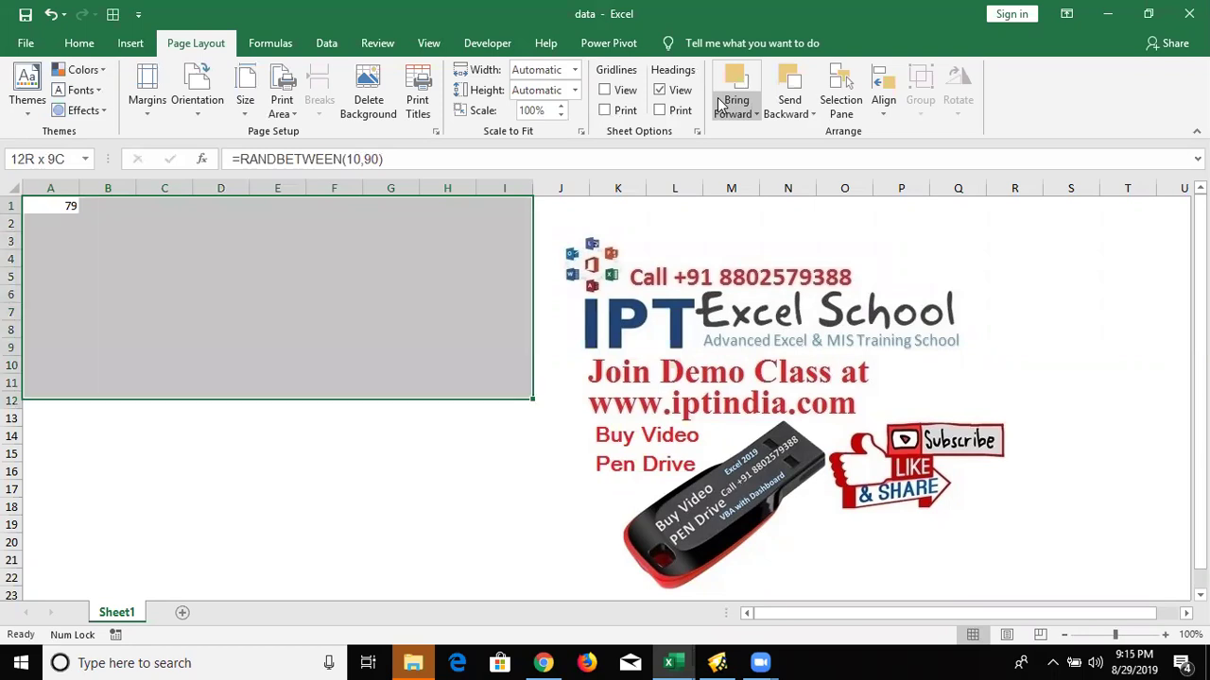
key(shift+Down)
key(shift+Down)
key(shift+Down)
key(shift+Down)
key(ctrl+Return)
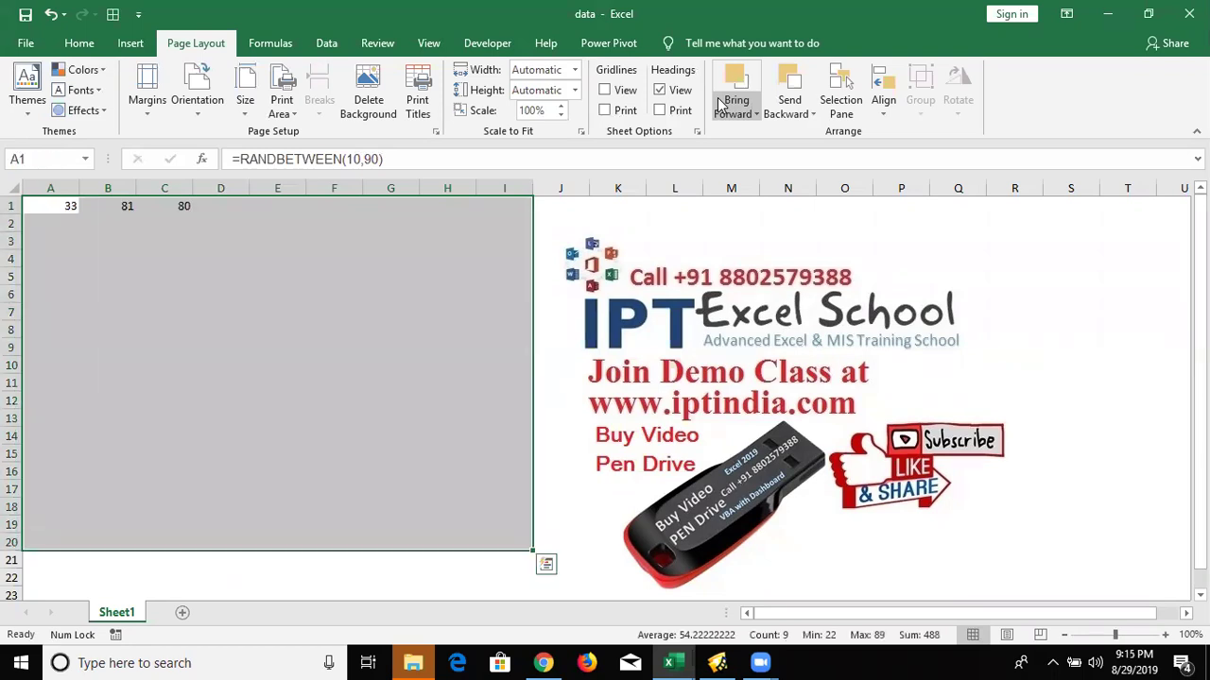
key(Down)
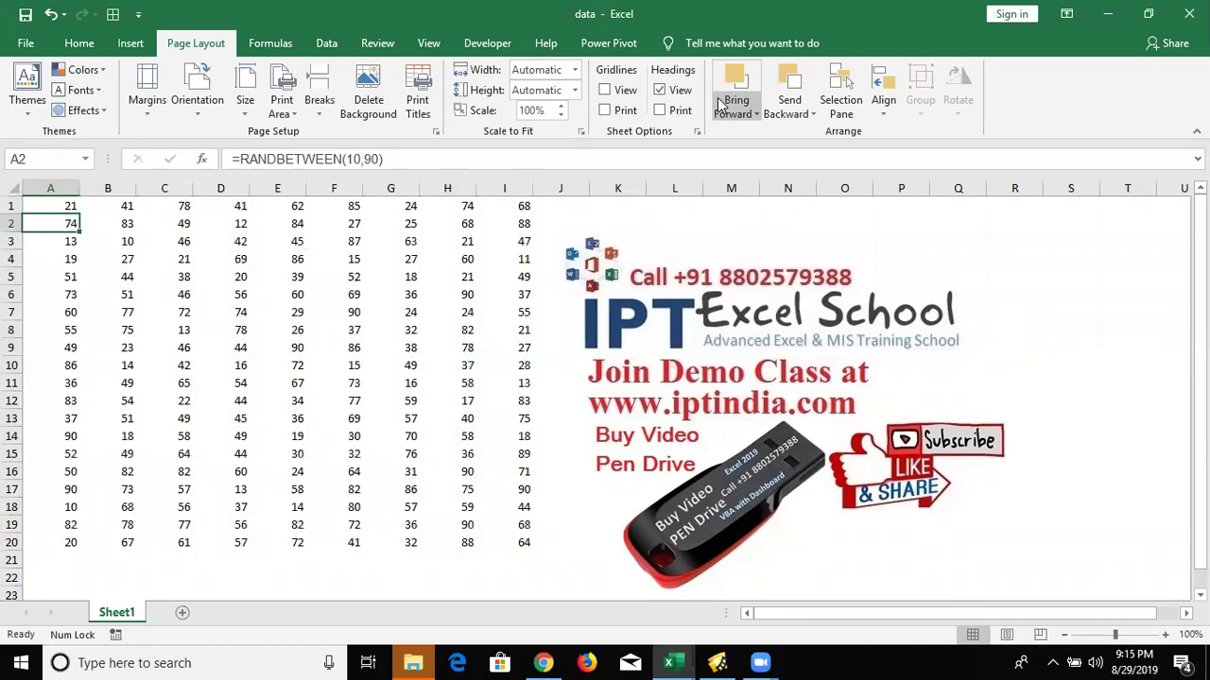
key(Down)
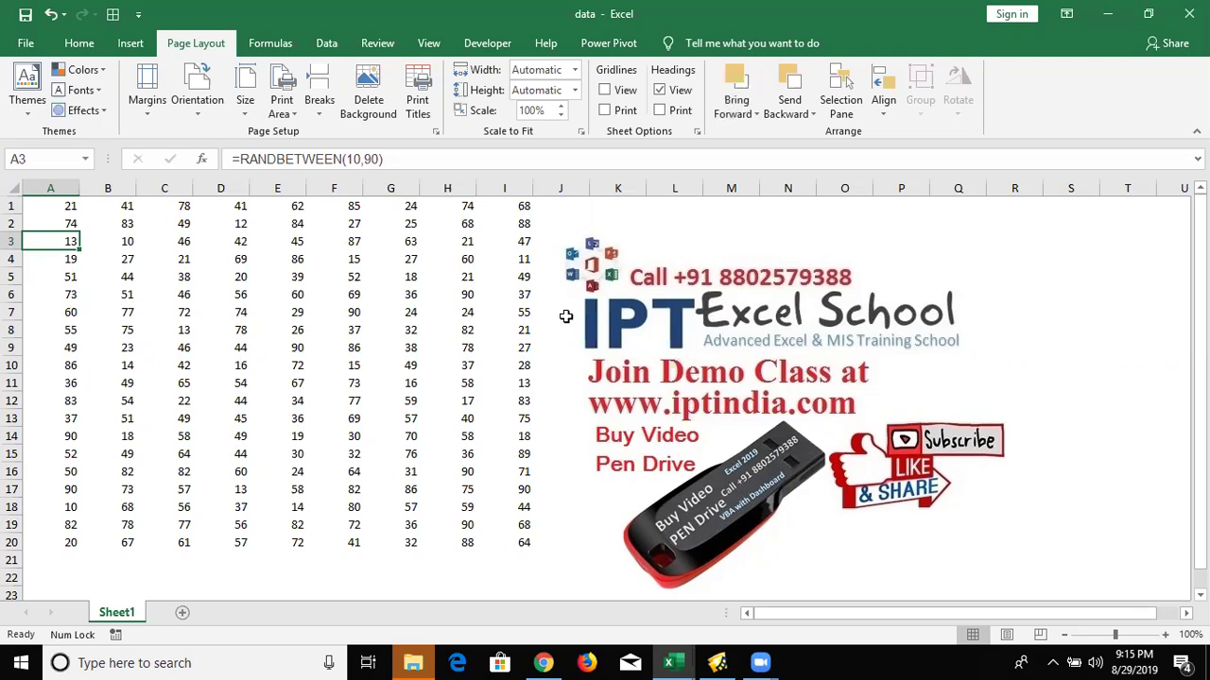
Cancel the stray entry, then copy A1:I20 and paste it back over itself as values only
text(1)
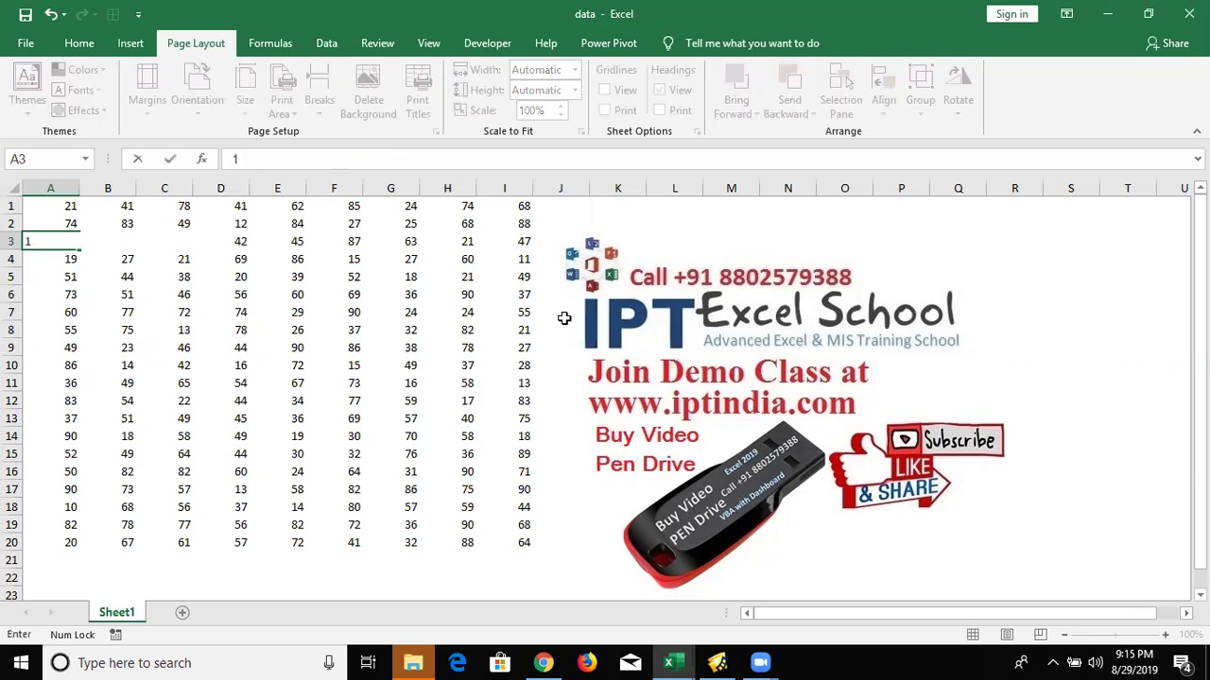
key(Escape)
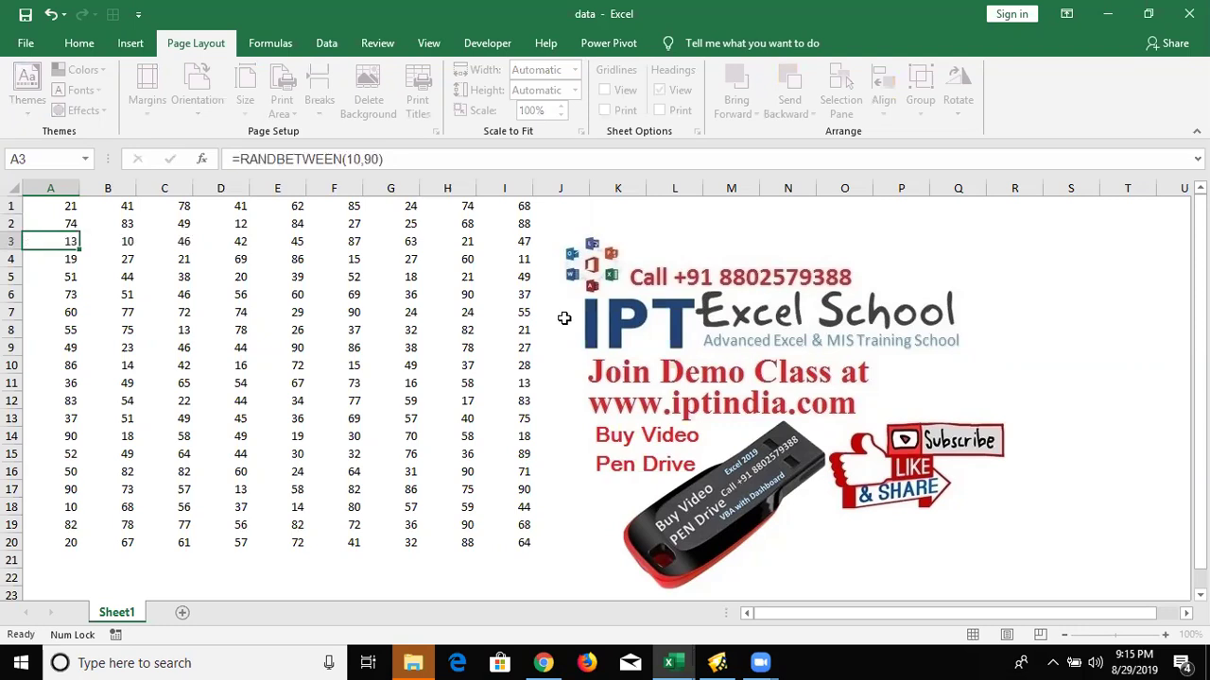
key(ctrl+Home)
key(ctrl+a)
key(ctrl+c)
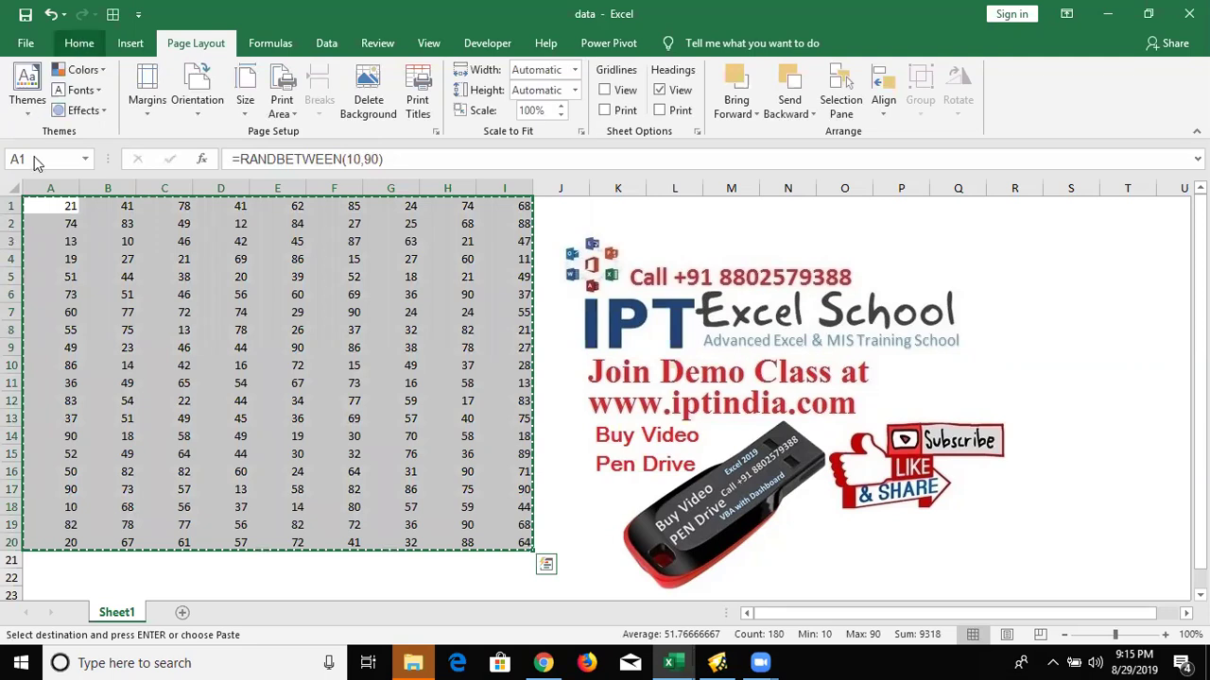
key(alt+h)
key(v)
click(27, 229)
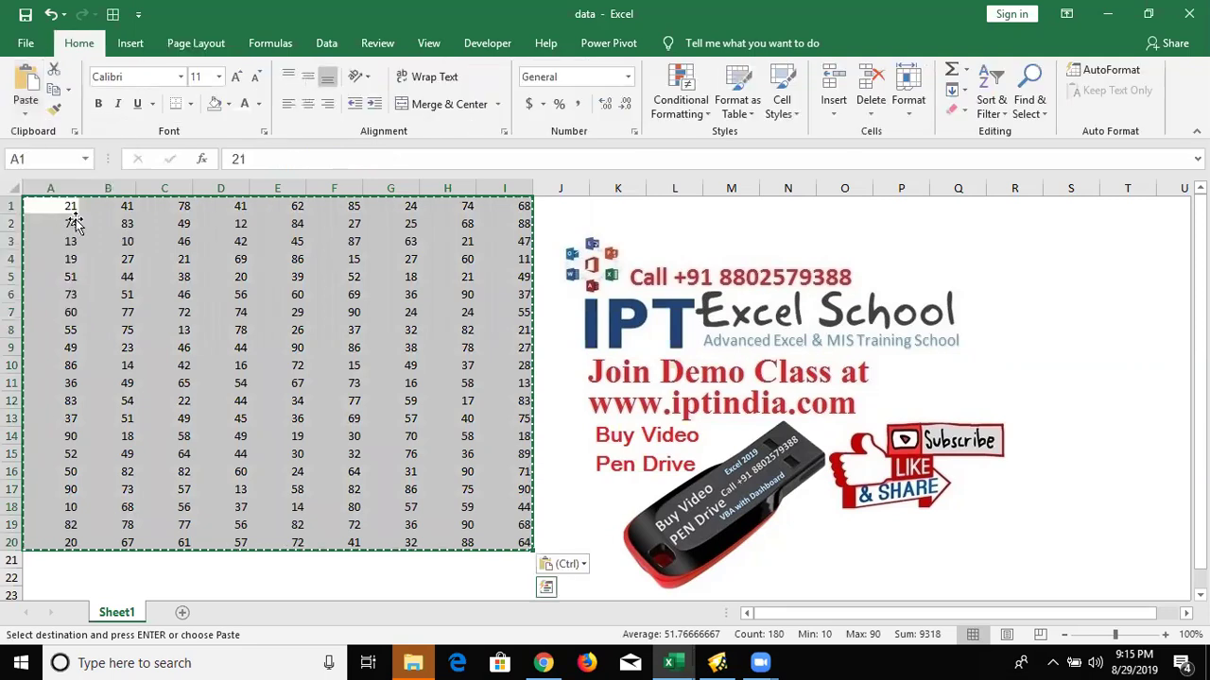
click(68, 227)
click(69, 208)
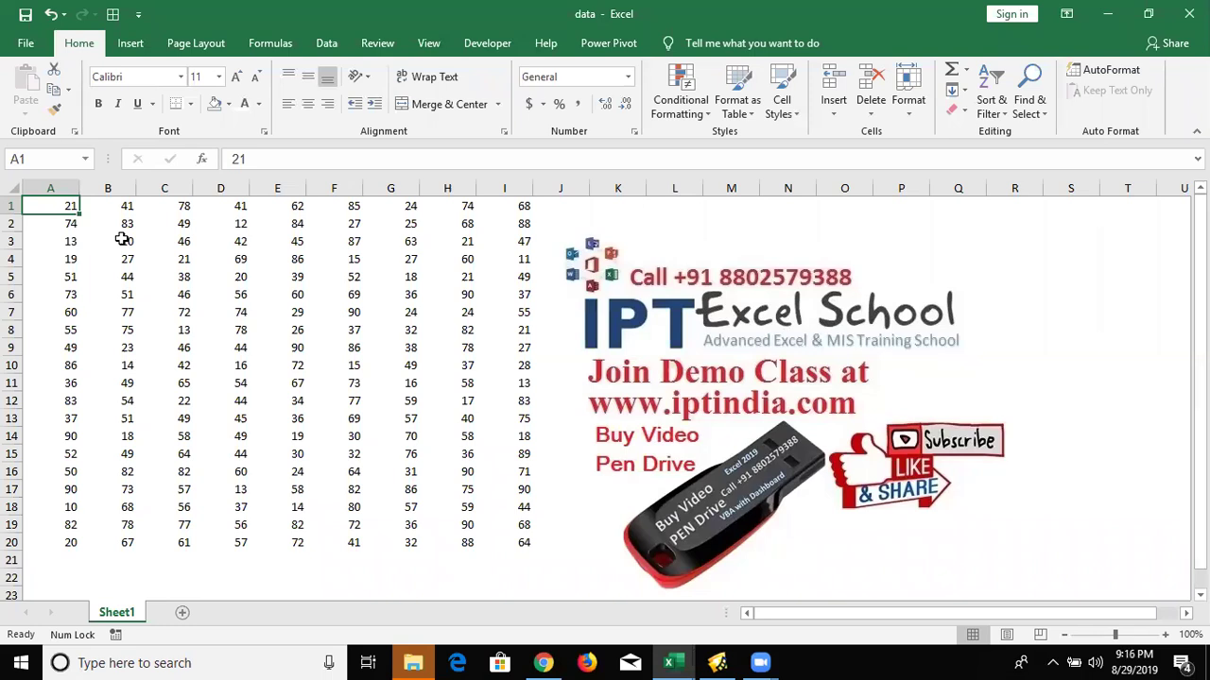
key(Right)
key(Right)
key(Left)
key(Left)
key(ctrl+shift+Right)
key(ctrl+shift+Left)
drag(123, 259, 349, 401)
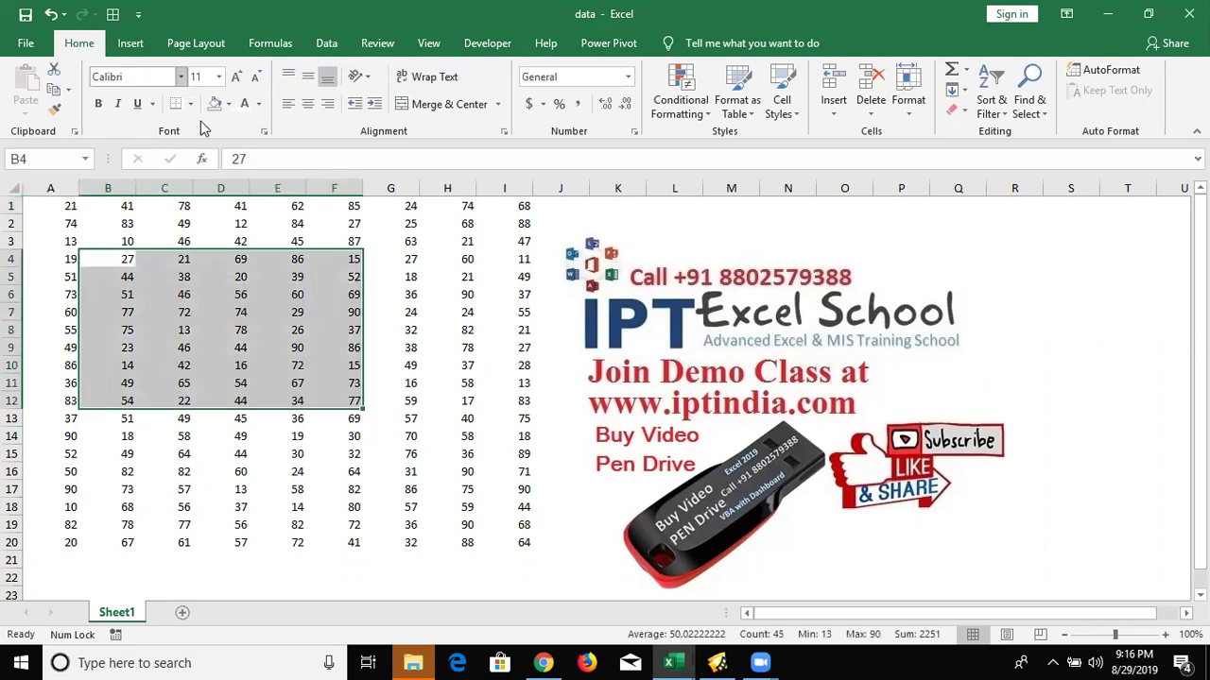
click(168, 274)
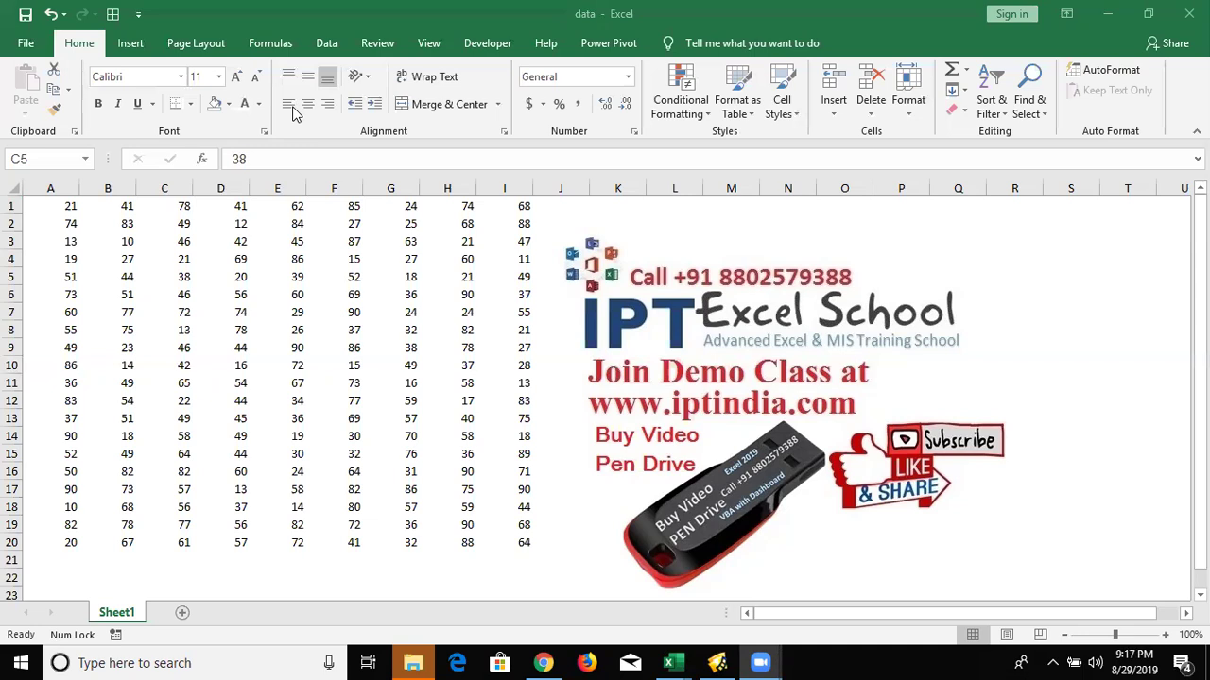
click(108, 332)
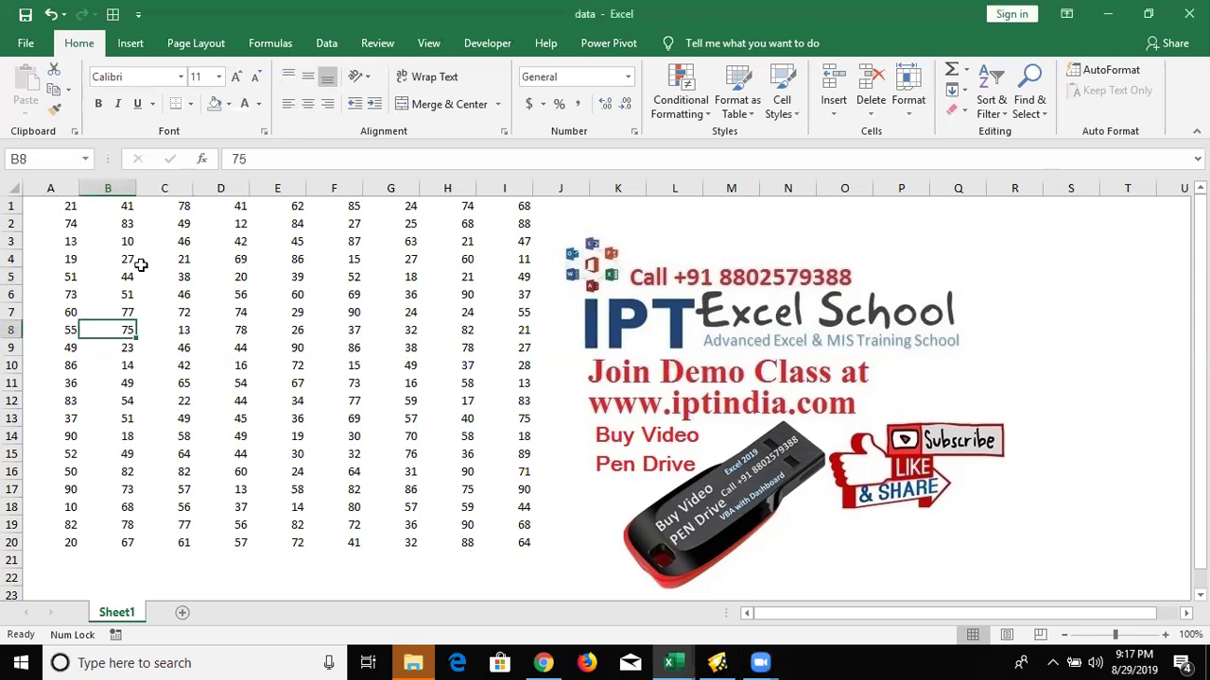
key(ctrl+Home)
key(shift+Right)
key(shift+Right)
key(shift+Right)
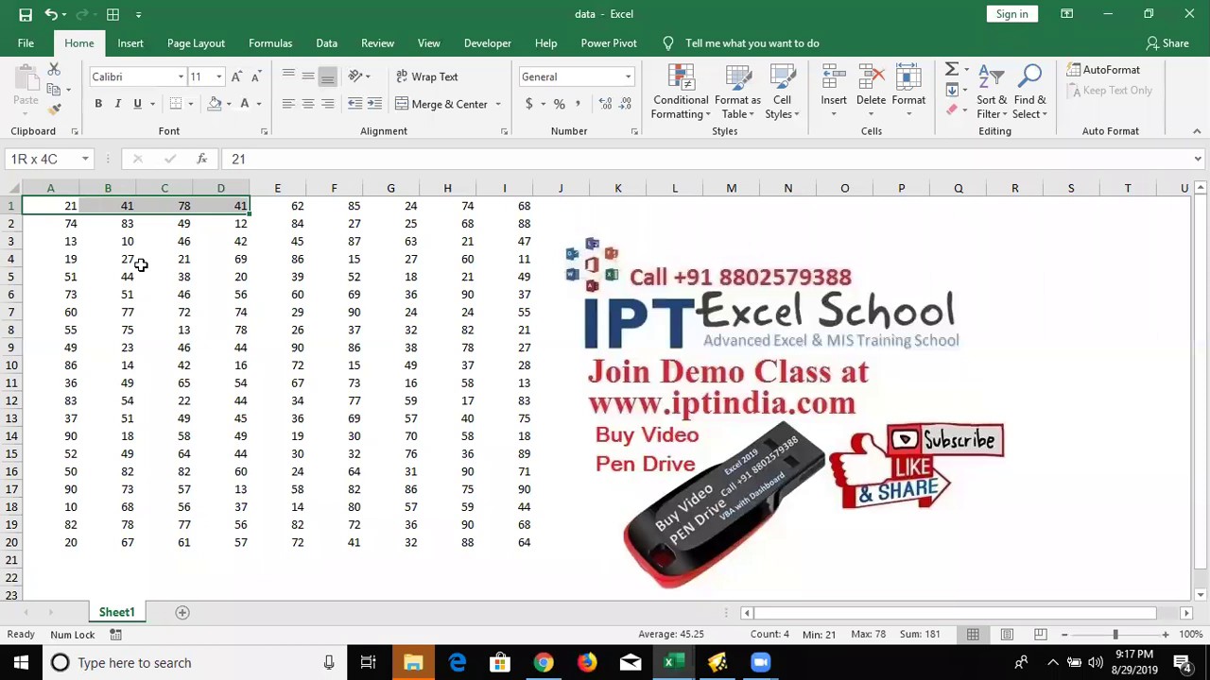
key(shift+Right)
key(shift+Right)
key(shift+Right)
key(shift+Right)
key(shift+Down)
key(shift+Down)
key(shift+Down)
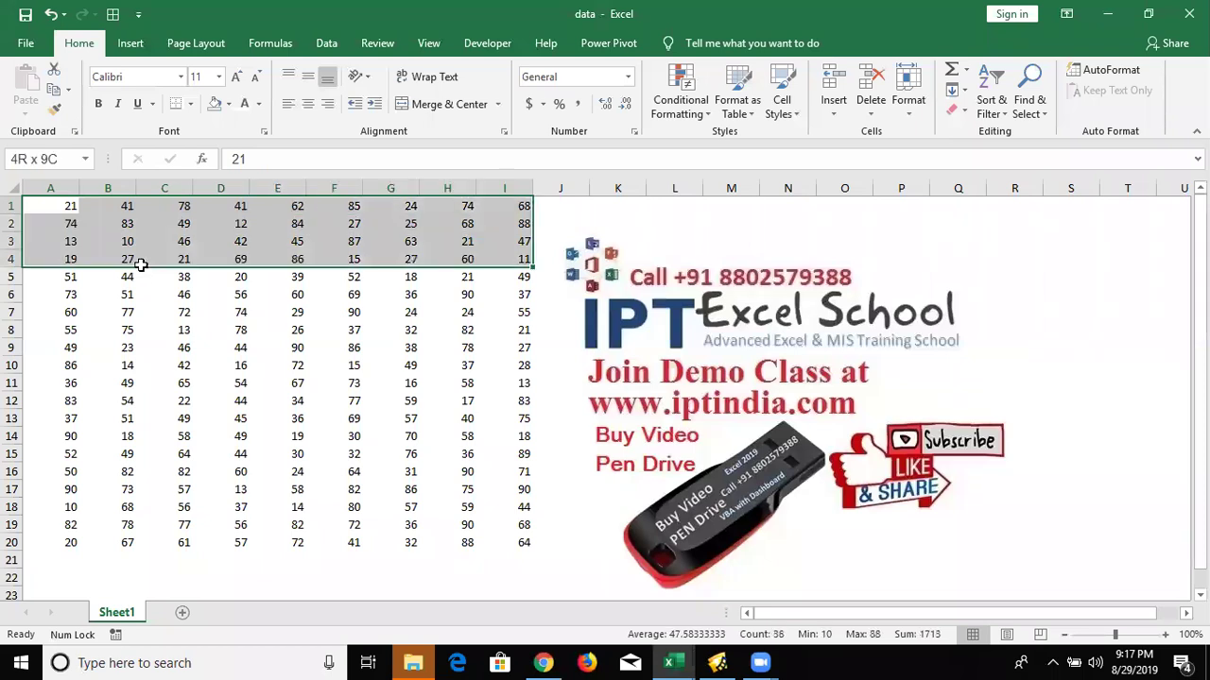
key(shift+Down)
key(shift+Down)
key(shift+Down)
click(138, 273)
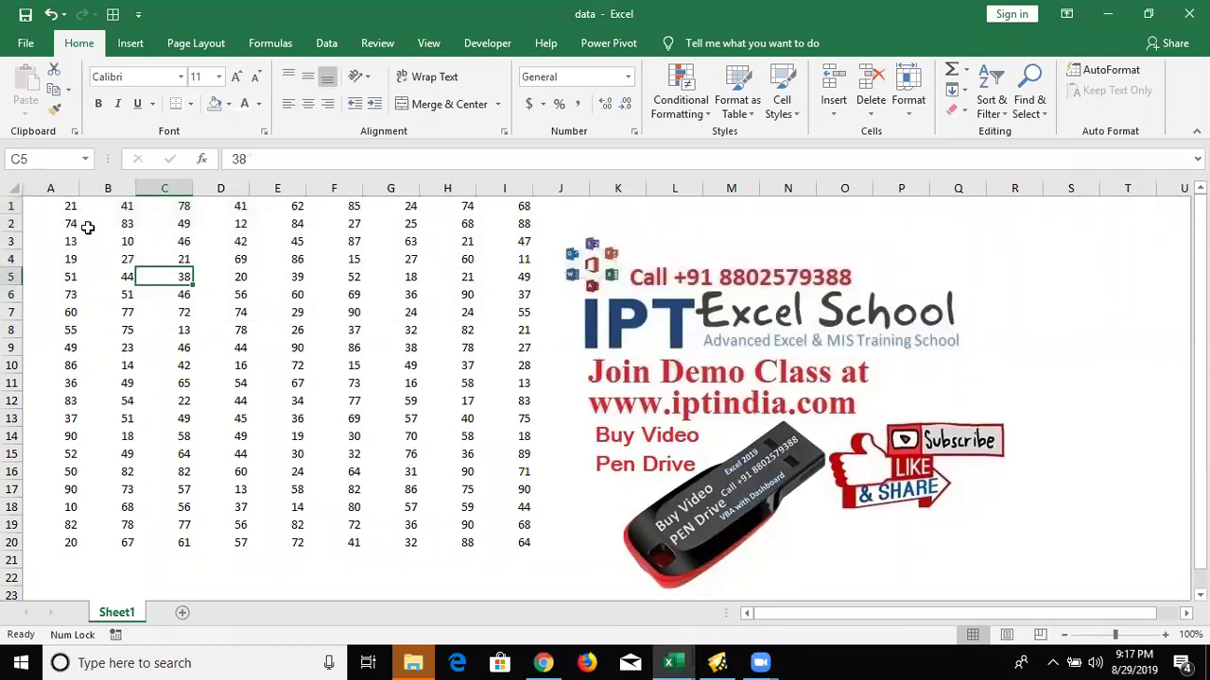
key(ctrl+Home)
shift+click(502, 473)
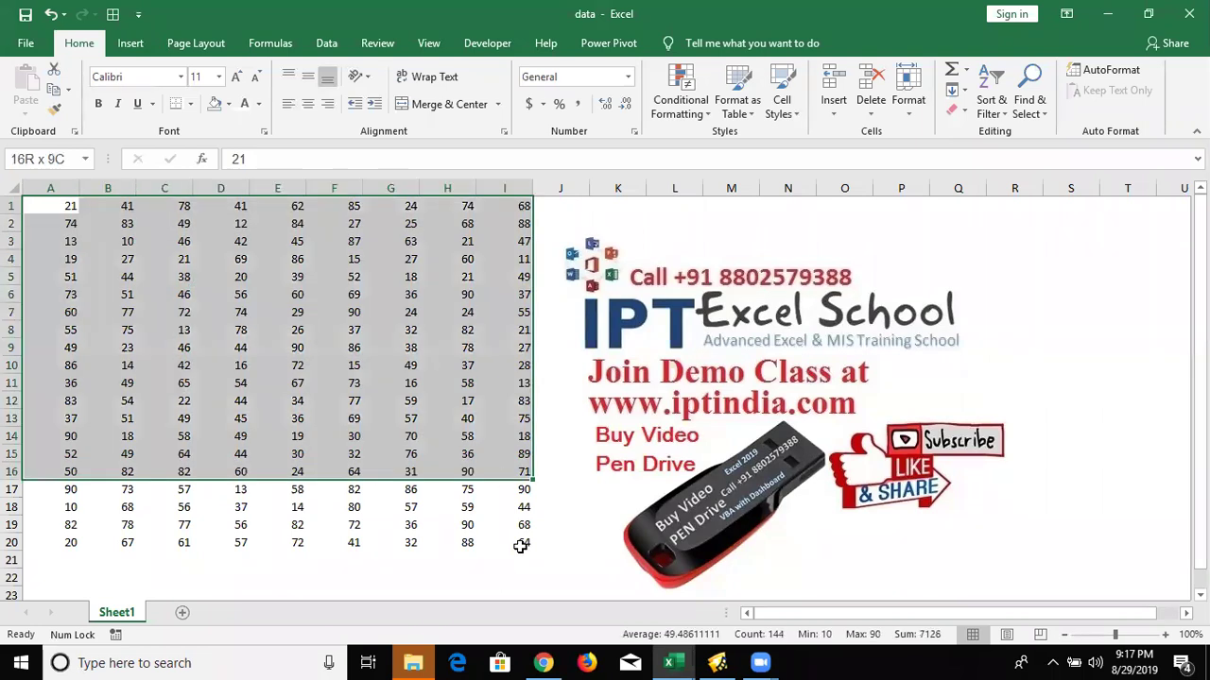
drag(521, 546, 513, 547)
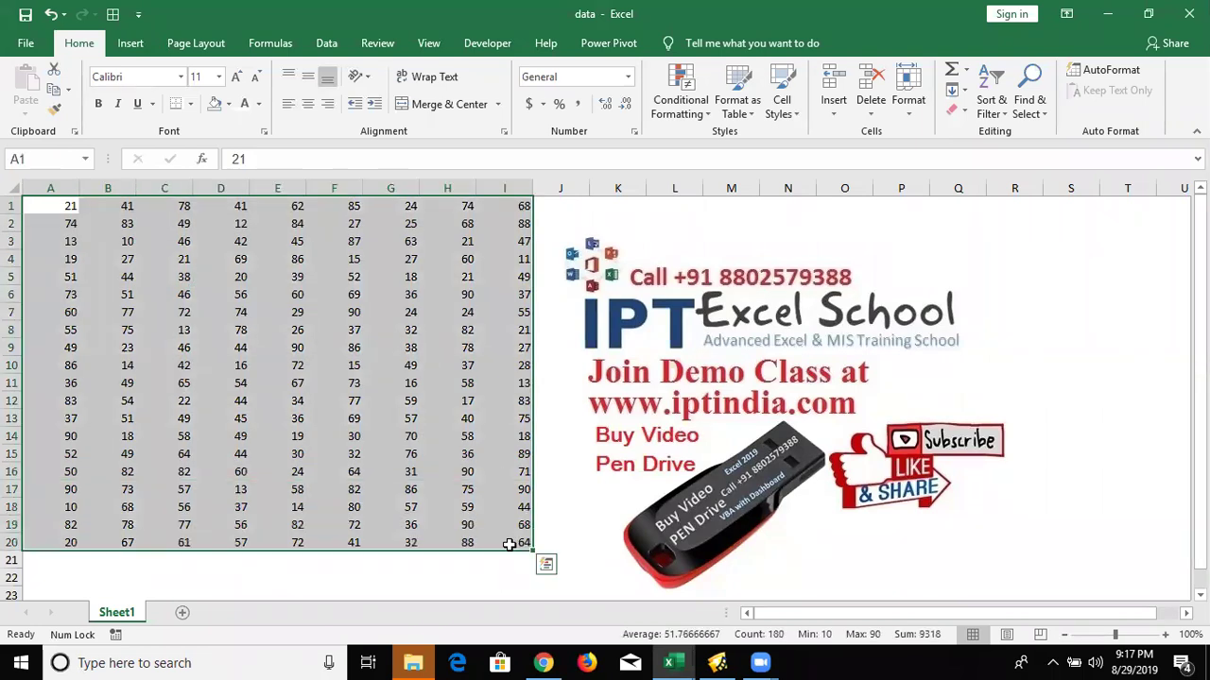
click(227, 383)
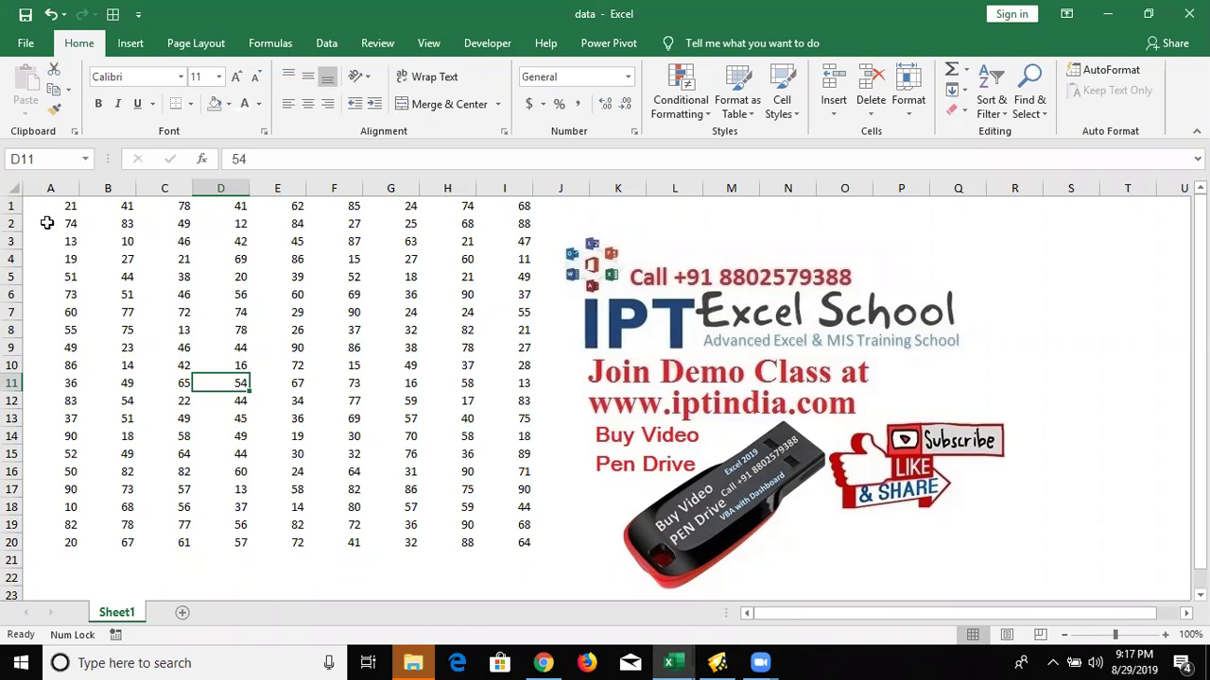
key(ctrl+Home)
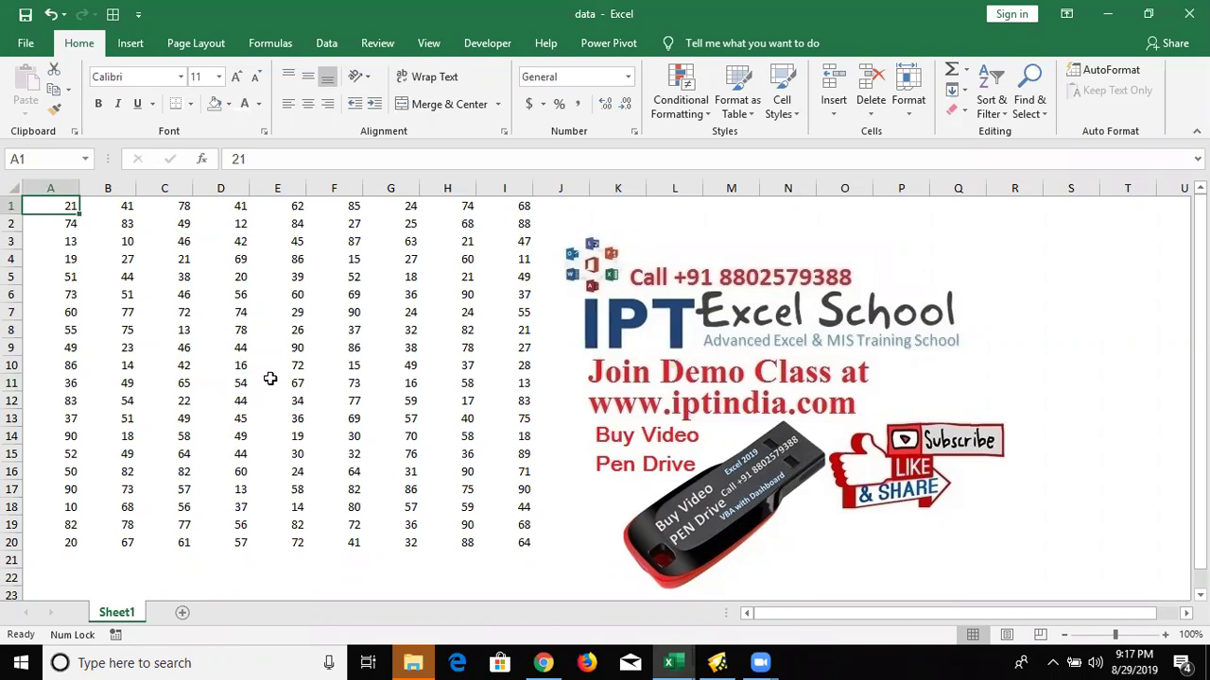
shift+click(503, 542)
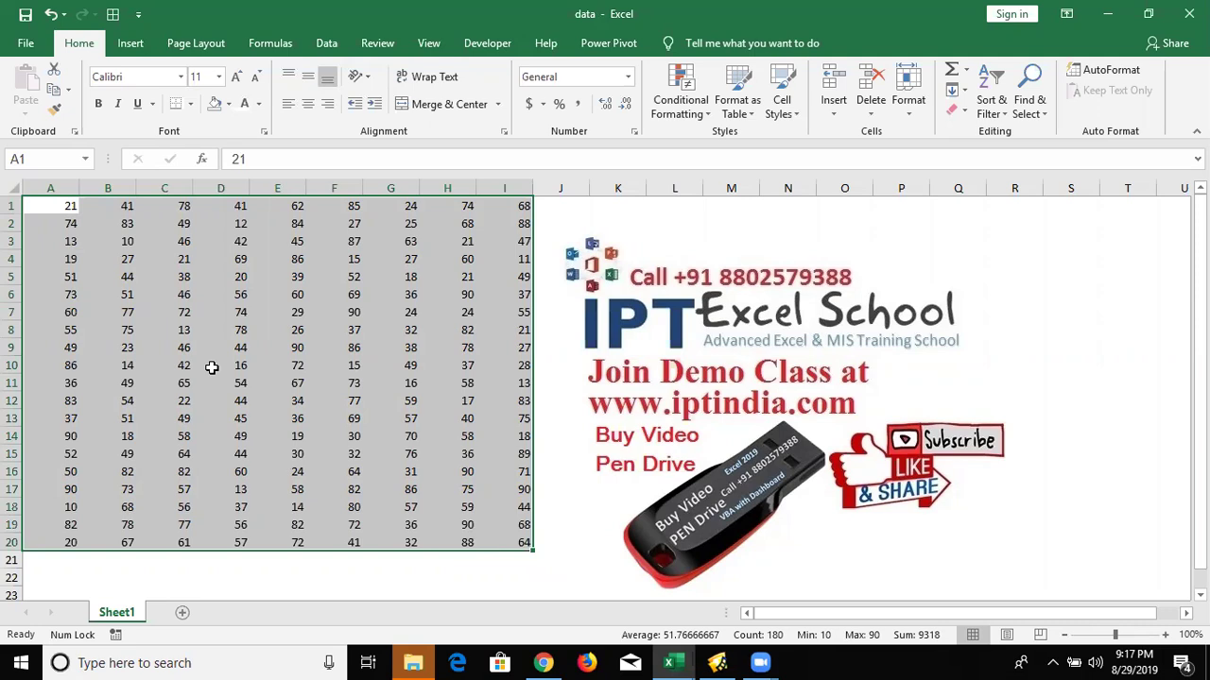
click(195, 346)
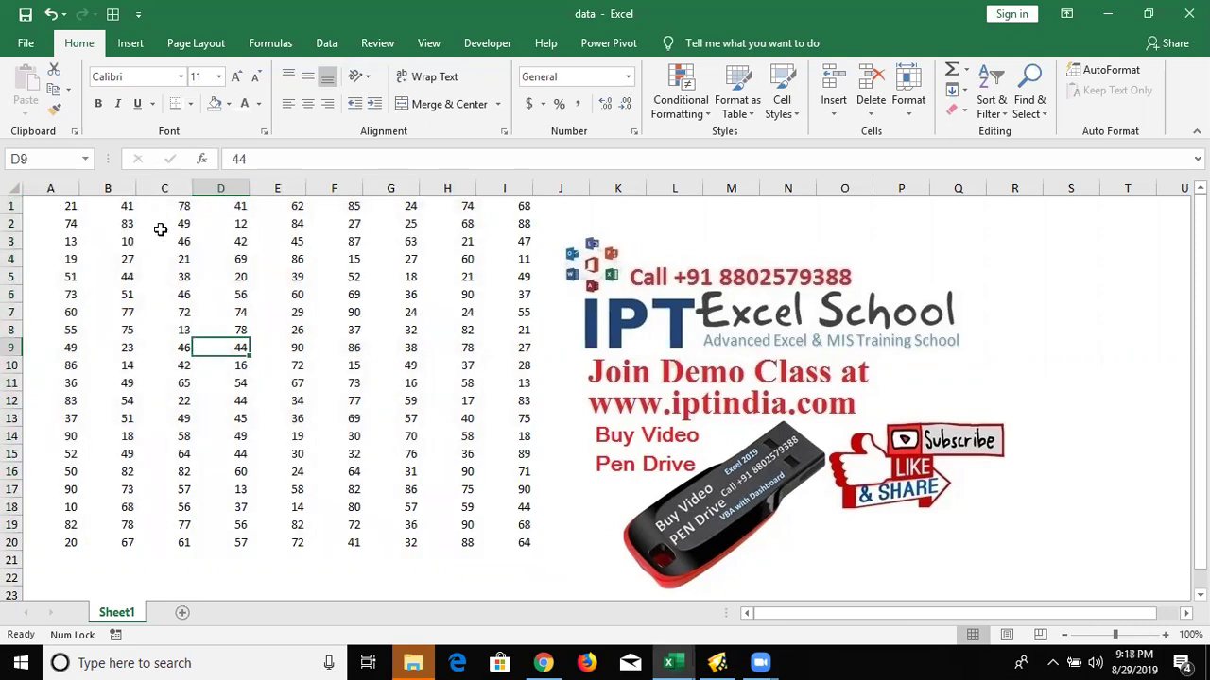
key(ctrl+Home)
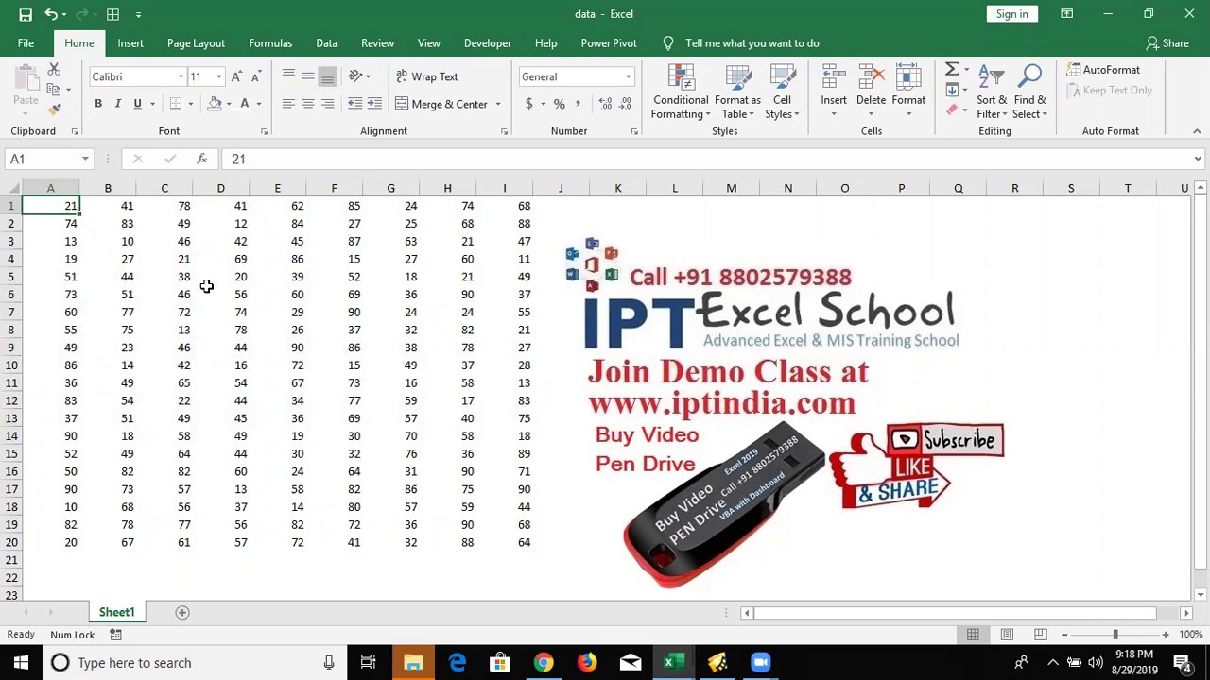
key(ctrl+a)
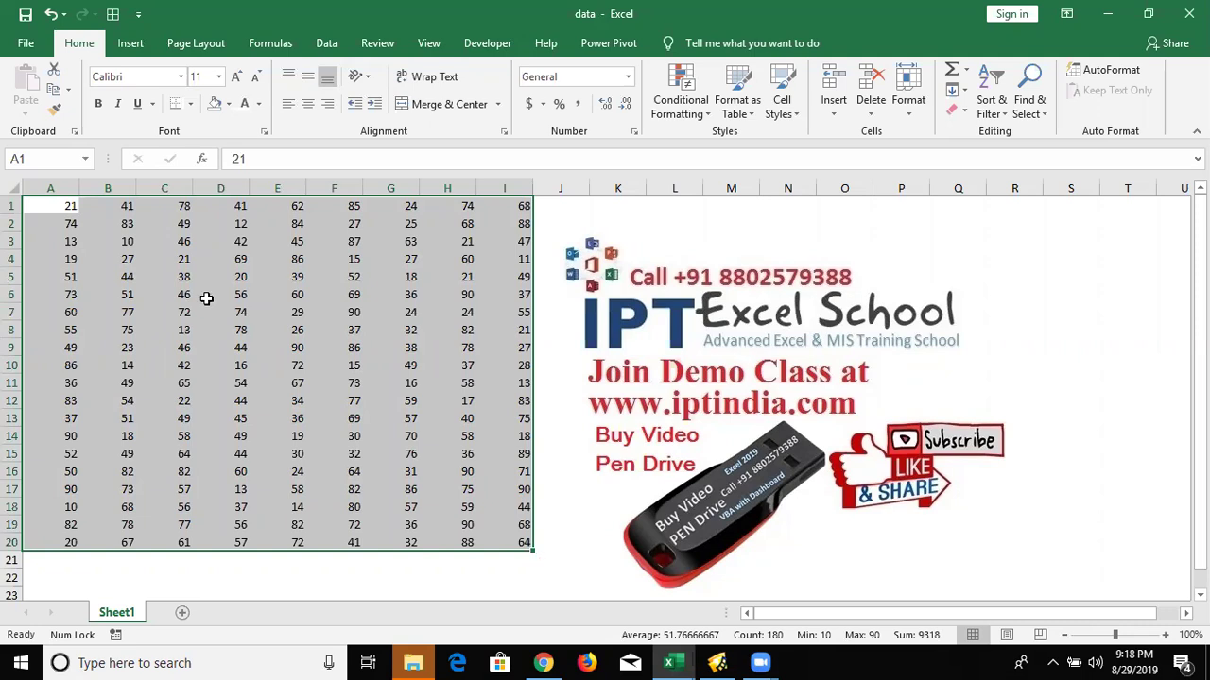
key(ctrl+a)
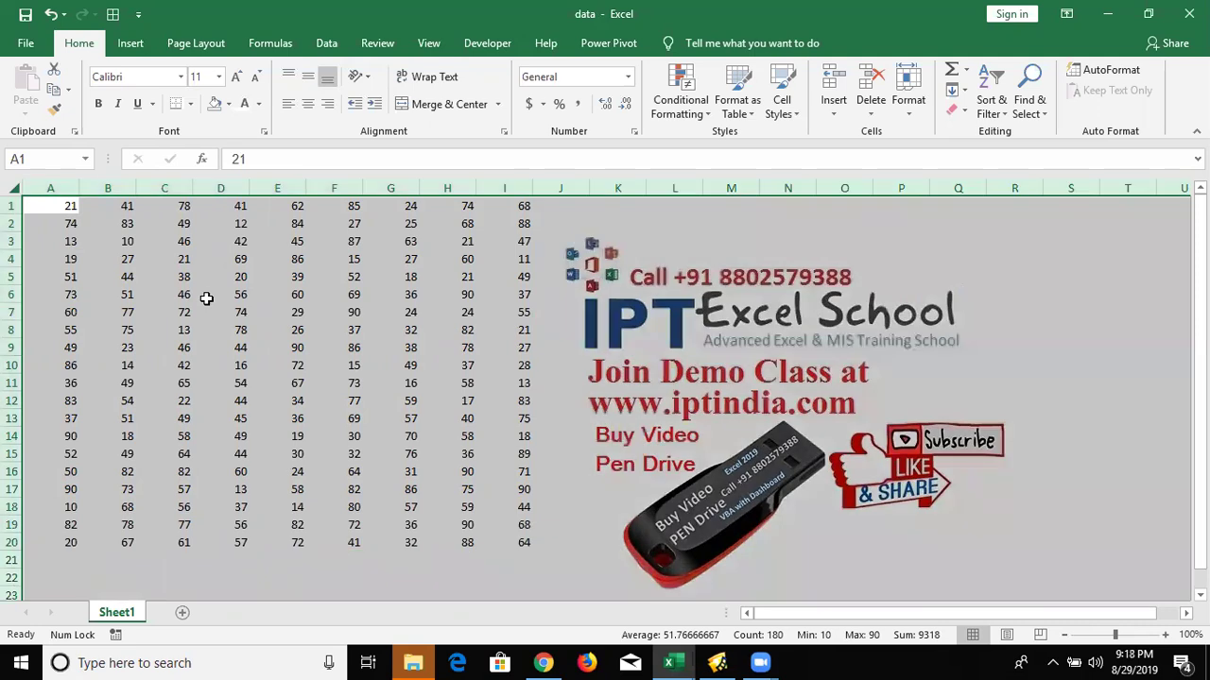
click(208, 295)
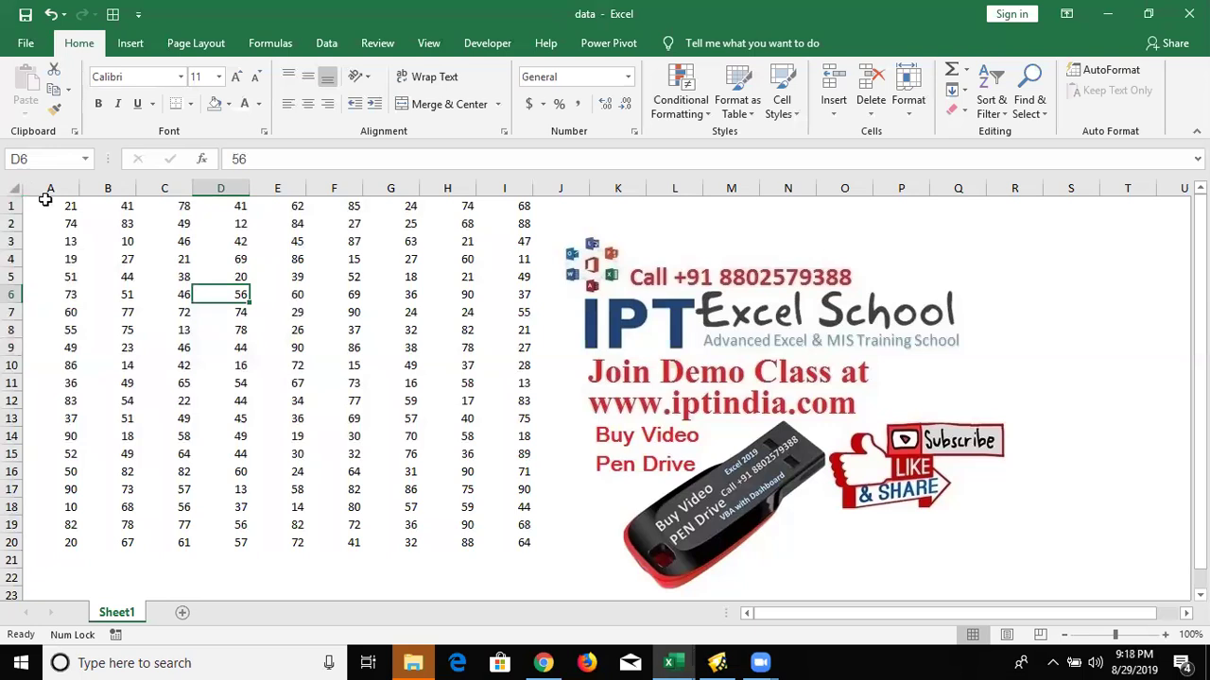
click(13, 189)
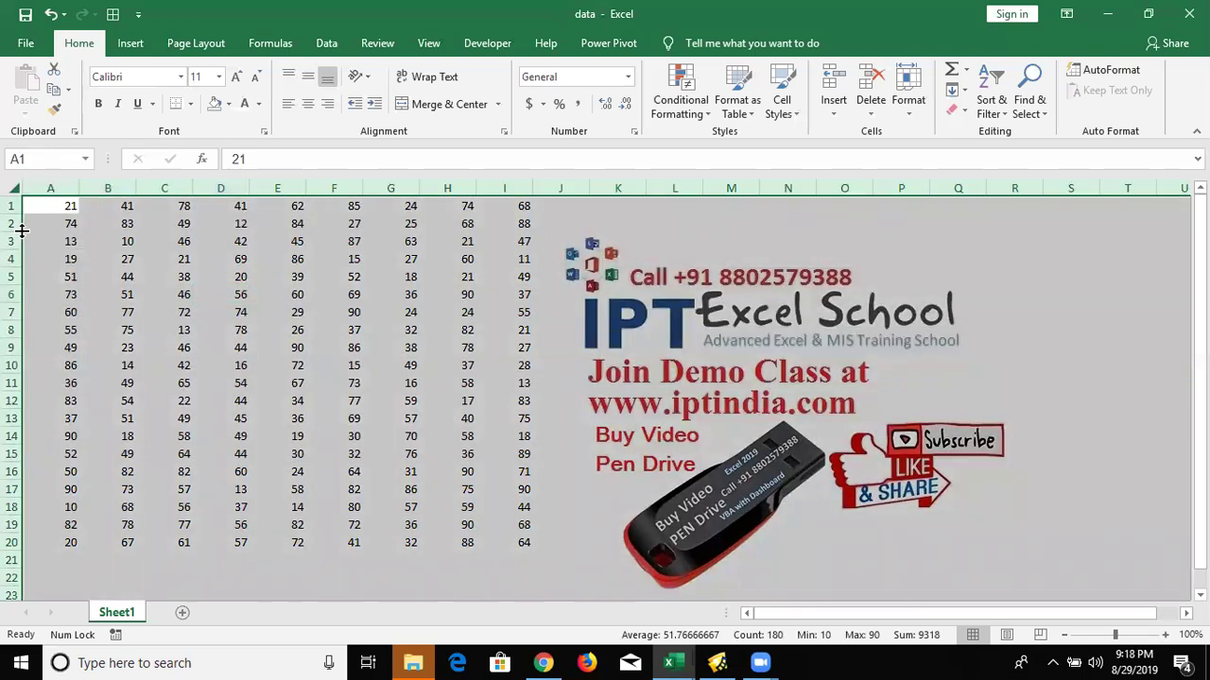
click(71, 223)
key(ctrl+a)
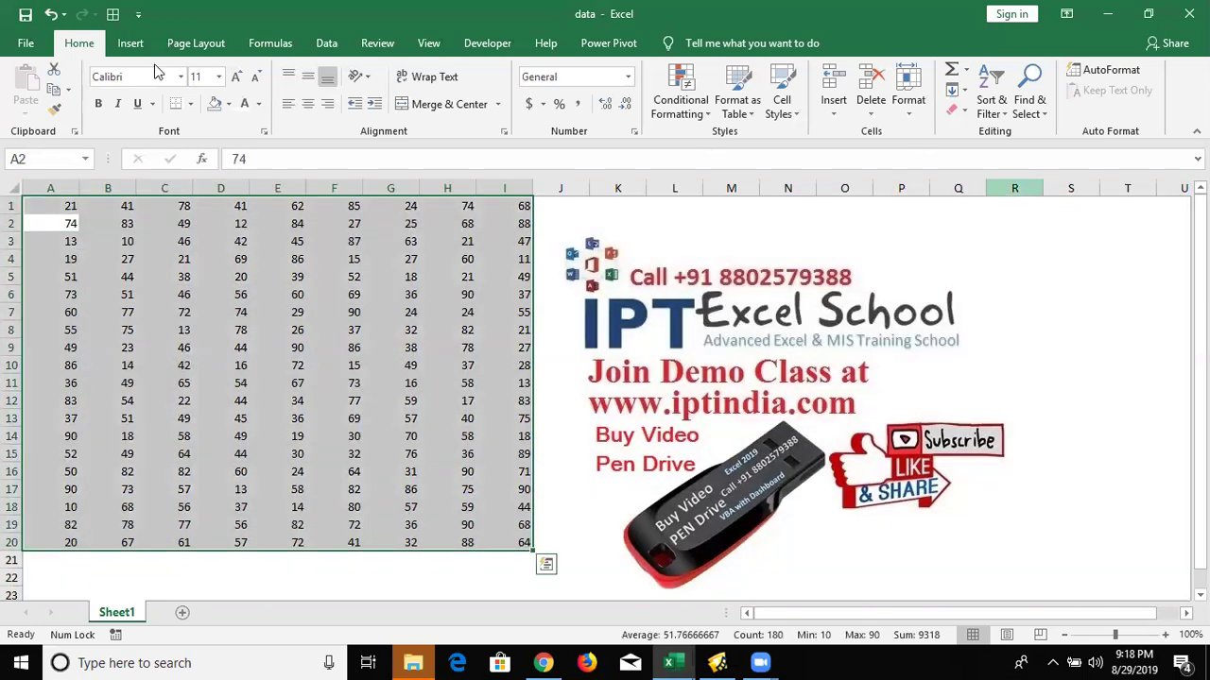
Select the block A1:I20 using Go To Special's Current region option
click(1030, 104)
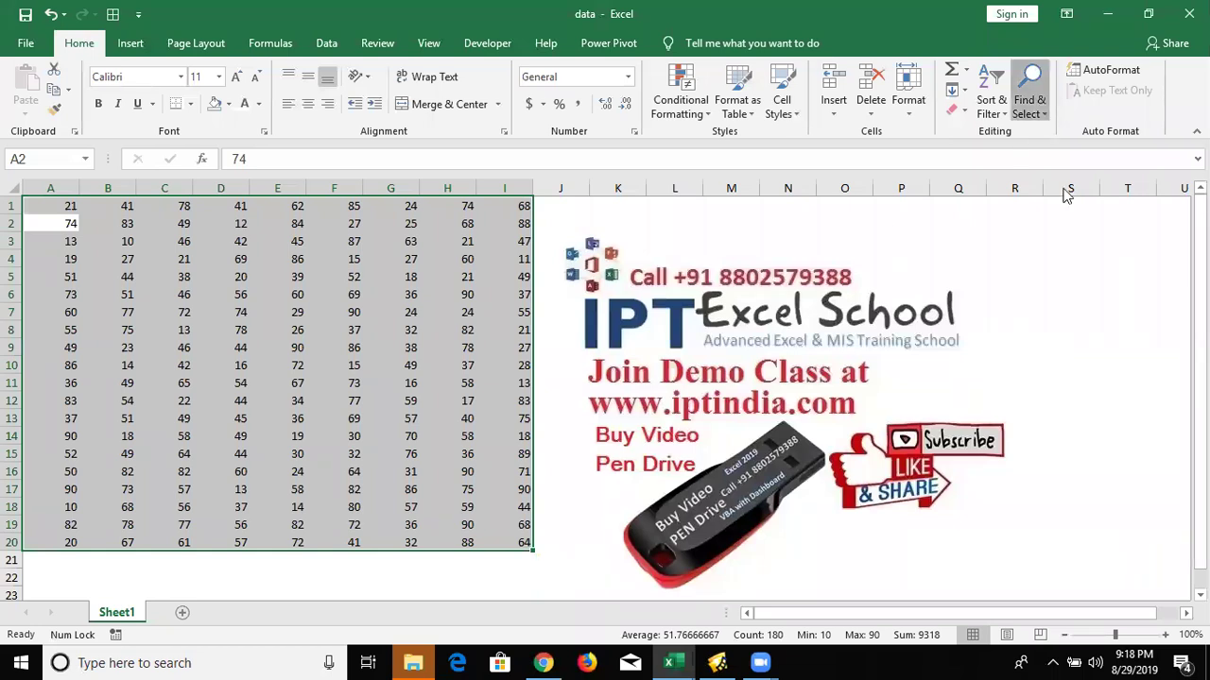
click(1065, 198)
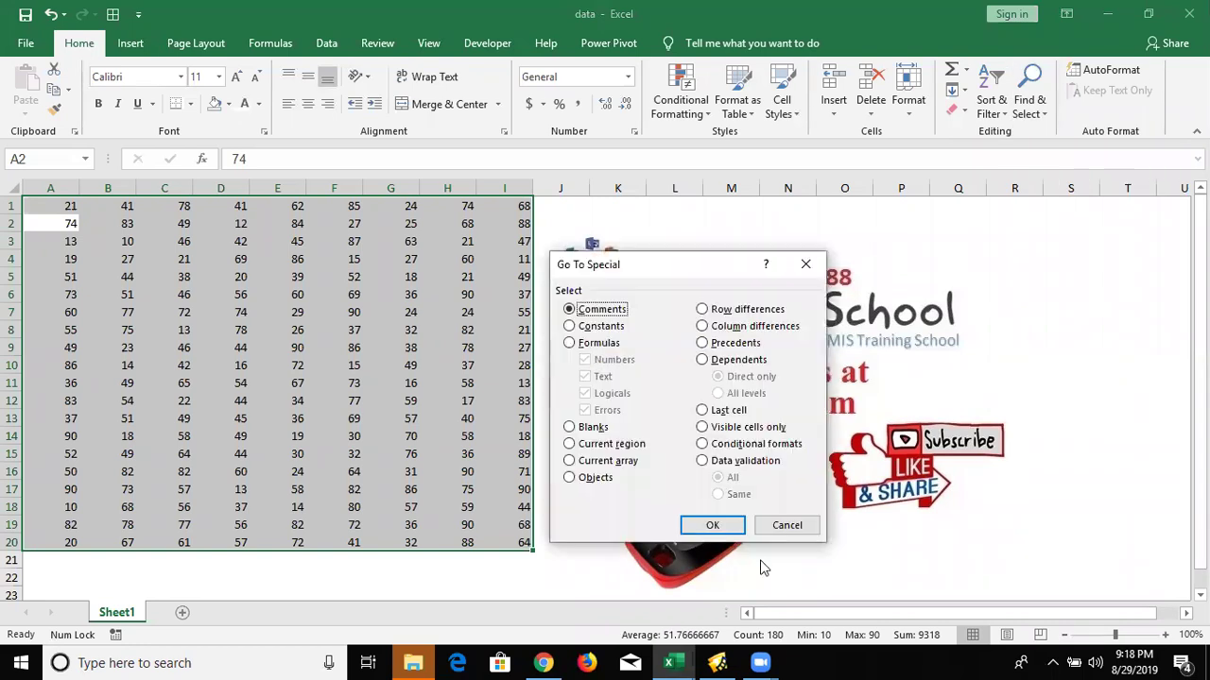
click(612, 444)
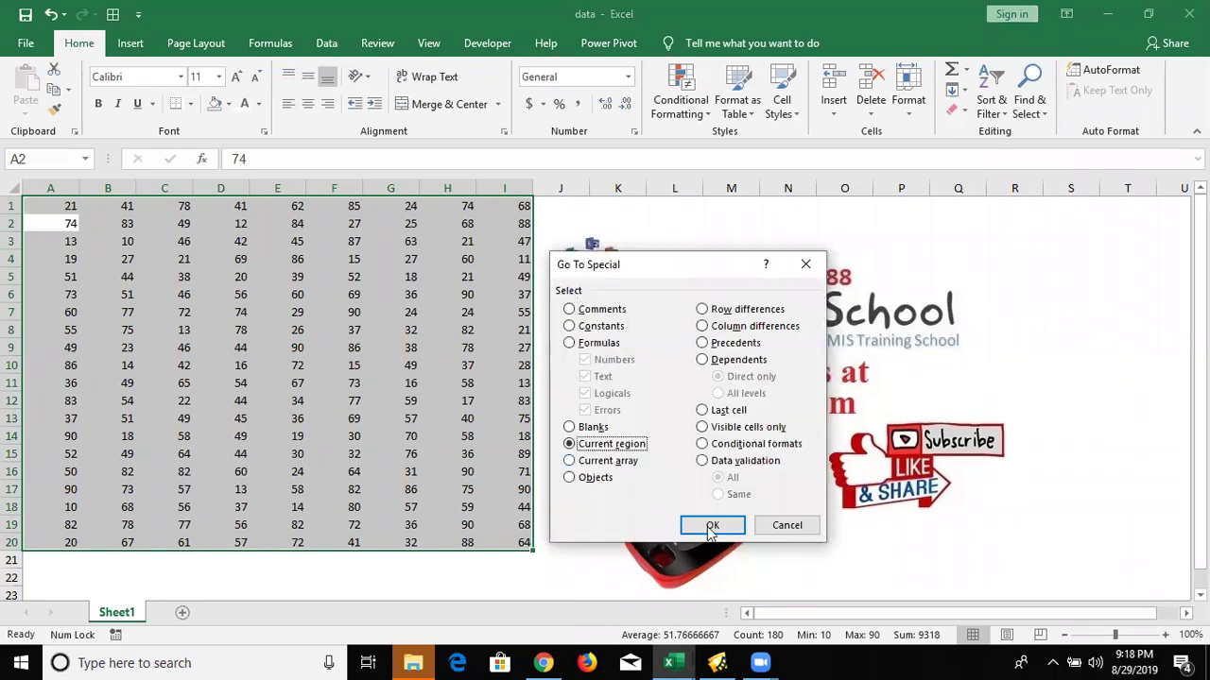
key(Return)
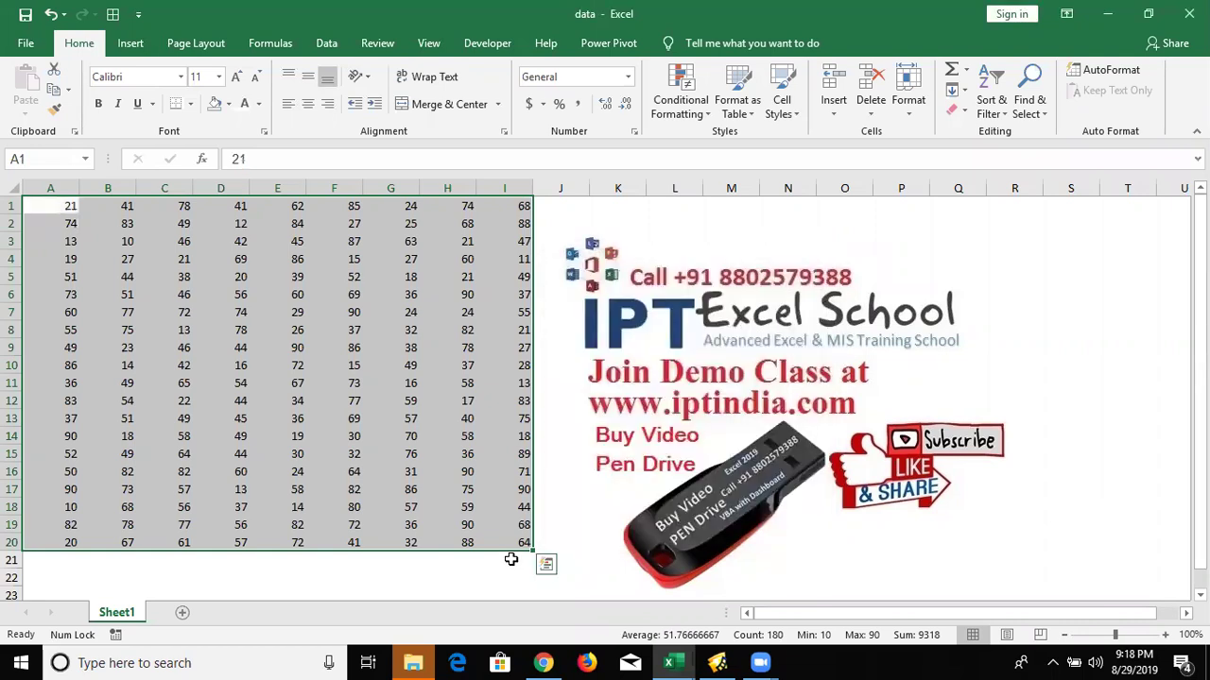
Type 'as' into J5 and K4 and 'dsad' into L2, then select all from A1
click(561, 281)
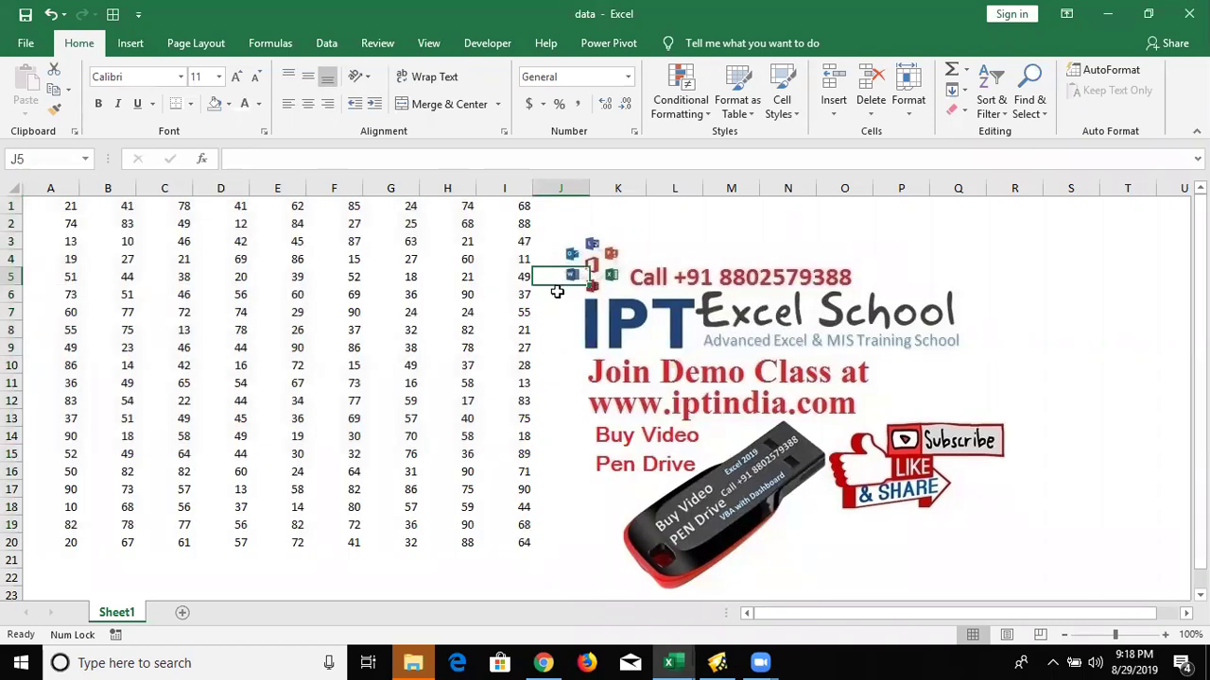
text(as)
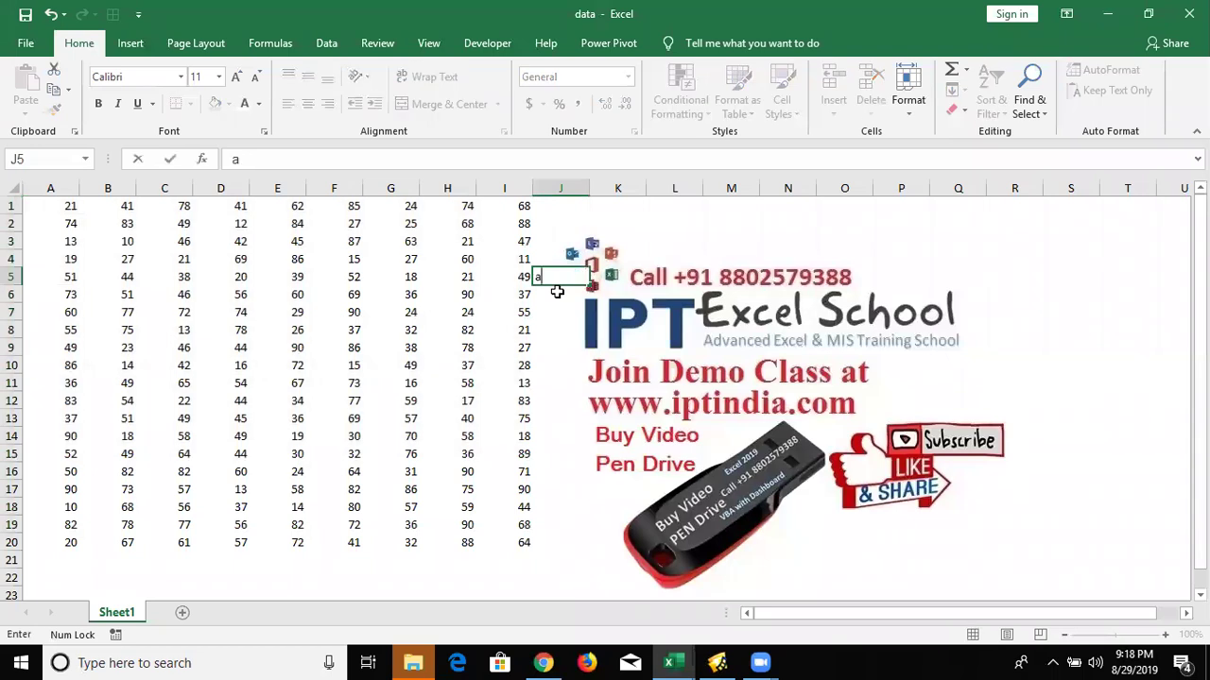
key(Tab)
key(Up)
text(as)
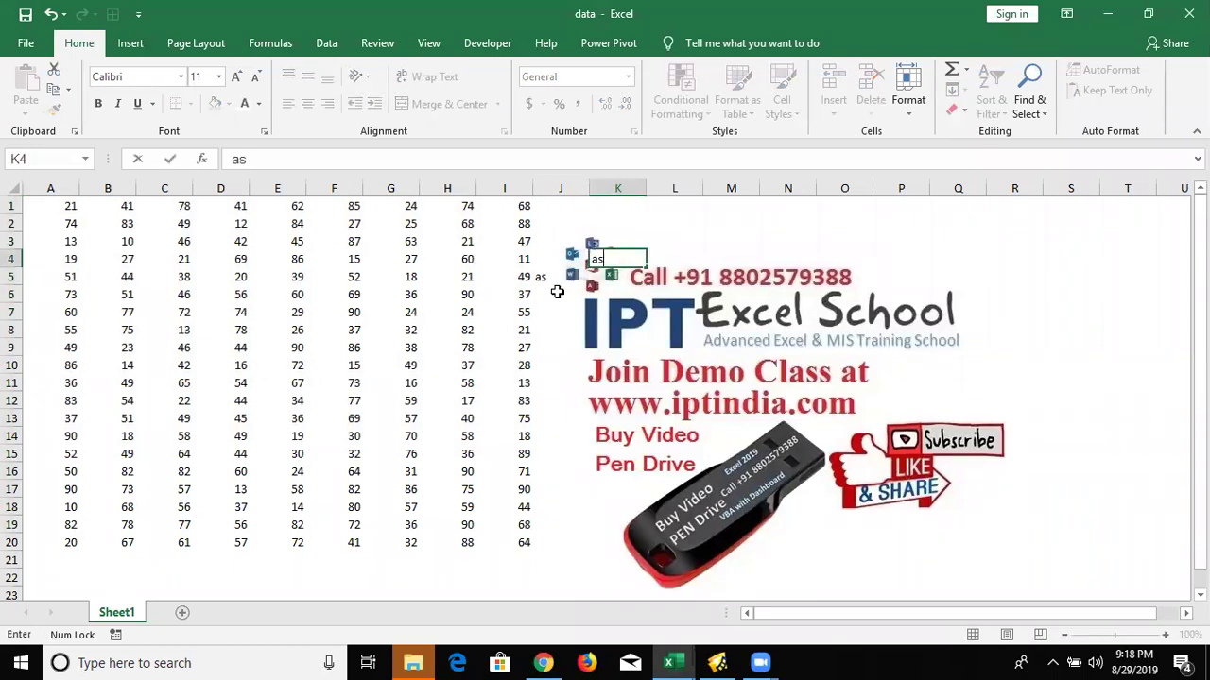
key(Tab)
key(Up)
key(Up)
text(dsa)
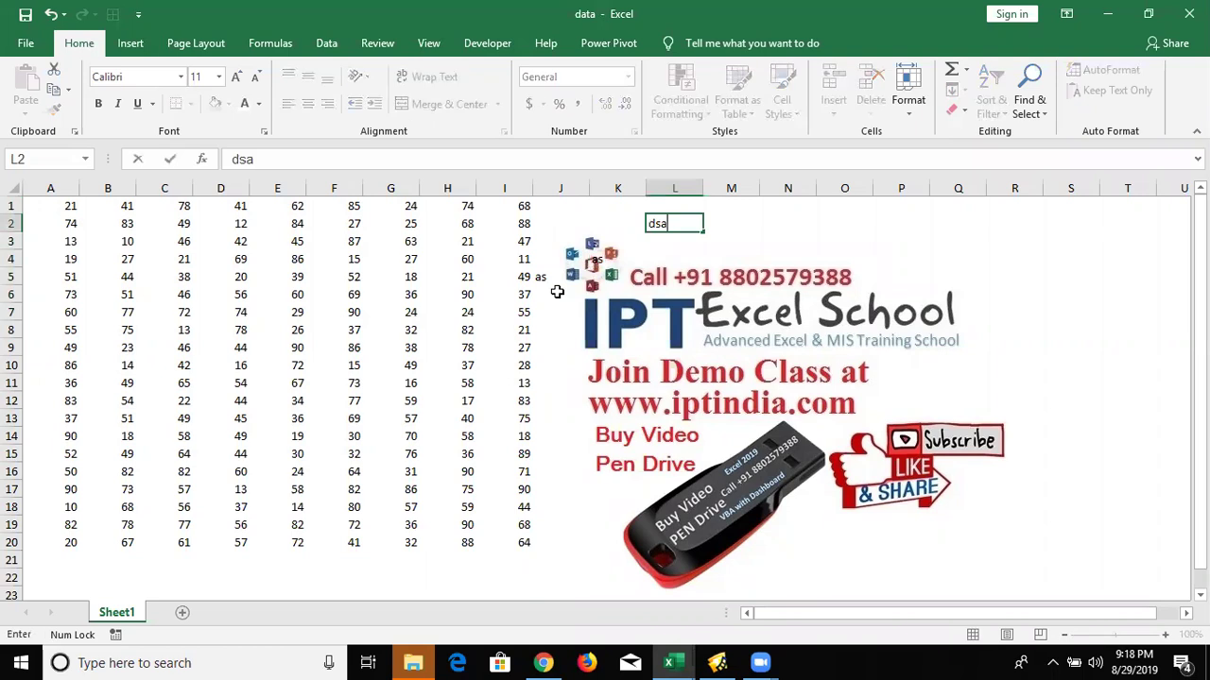
text(d)
click(56, 206)
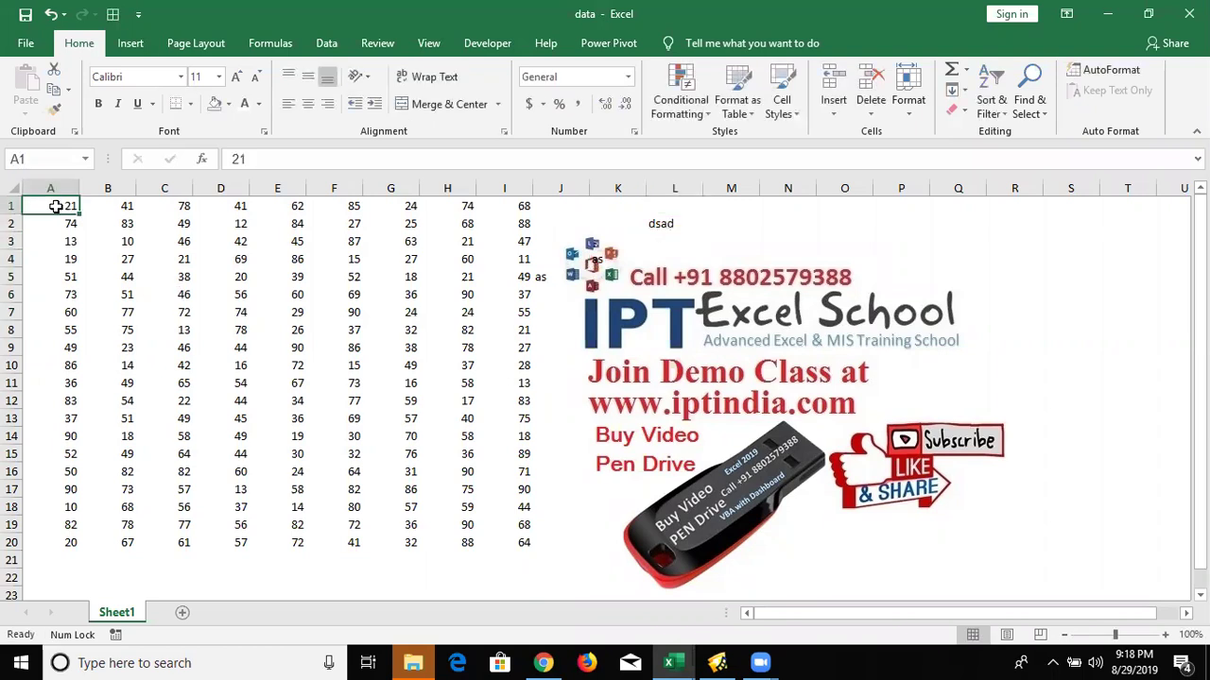
key(ctrl+a)
key(ctrl+shift+Right)
key(ctrl+shift+Down)
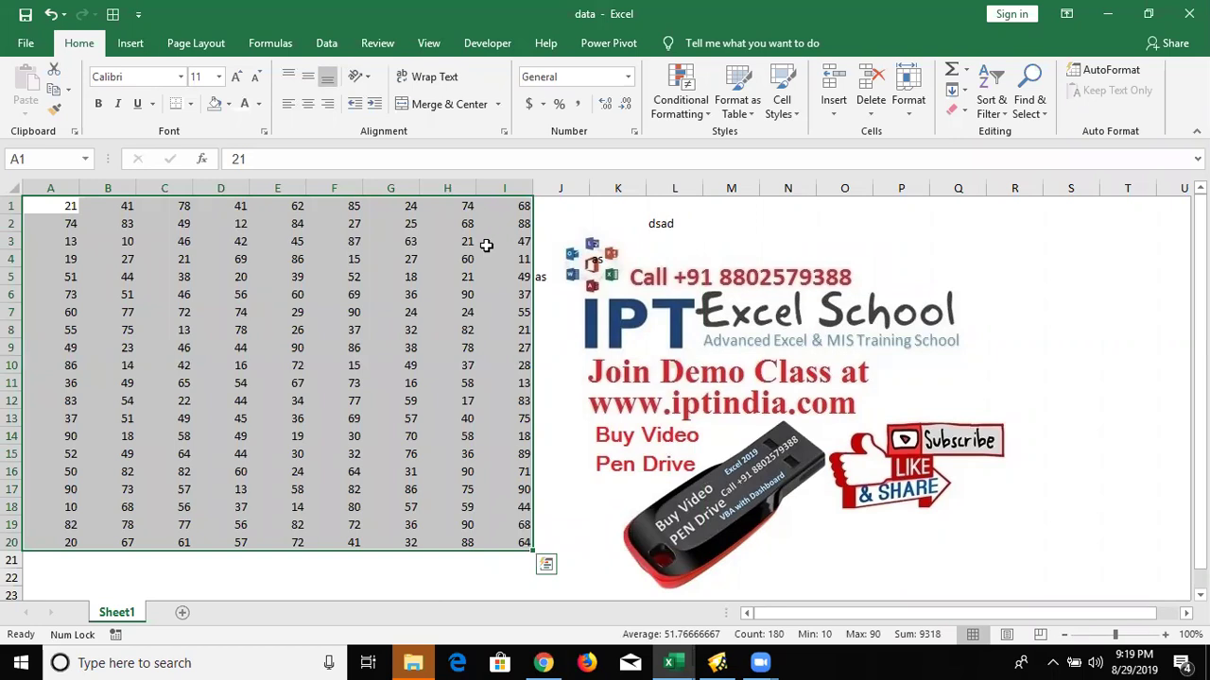
key(ctrl+Home)
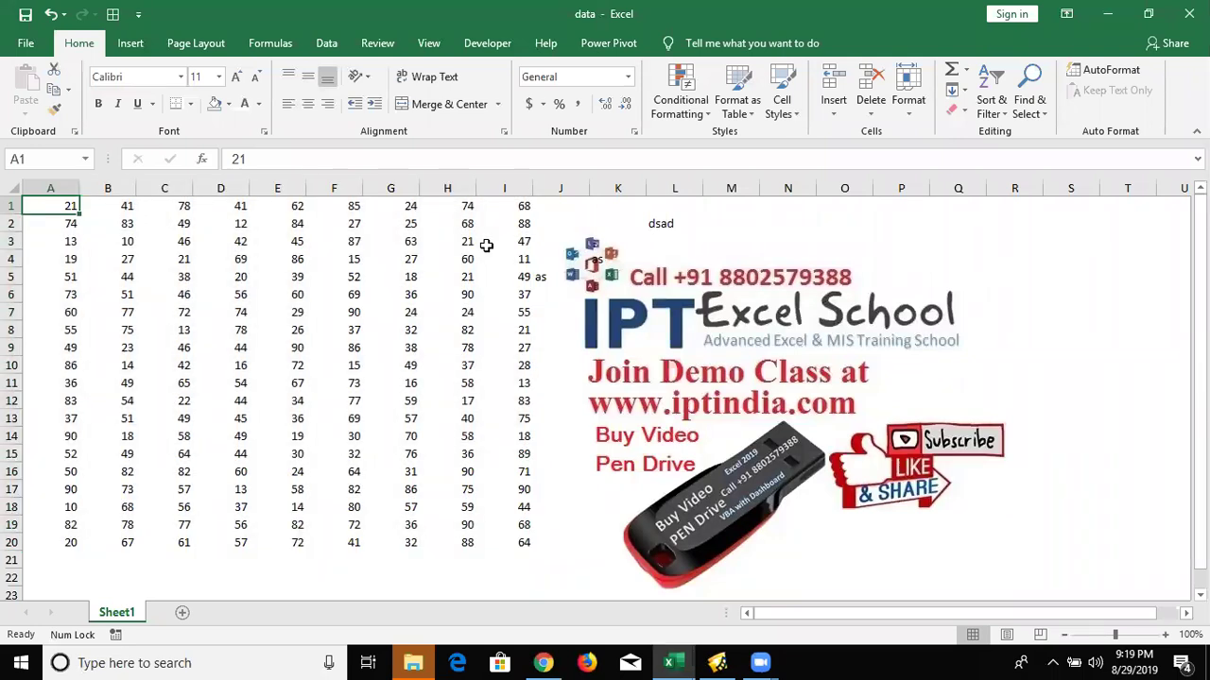
key(Right)
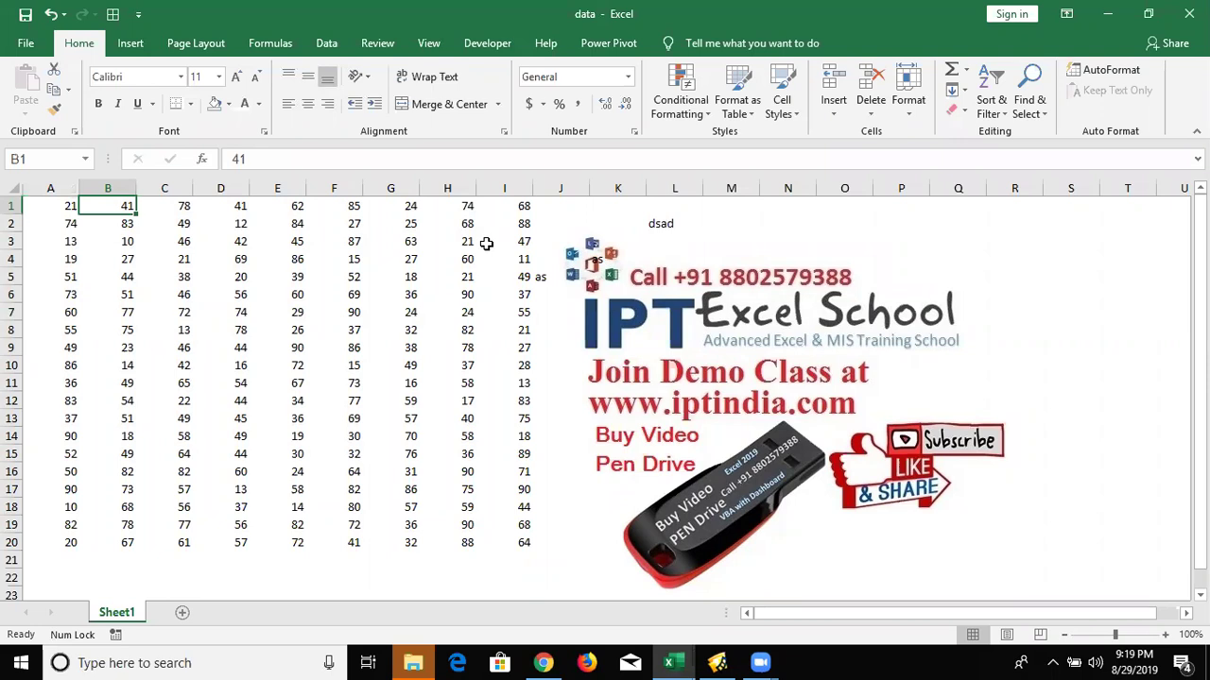
key(Right)
key(Right)
key(ctrl+Right)
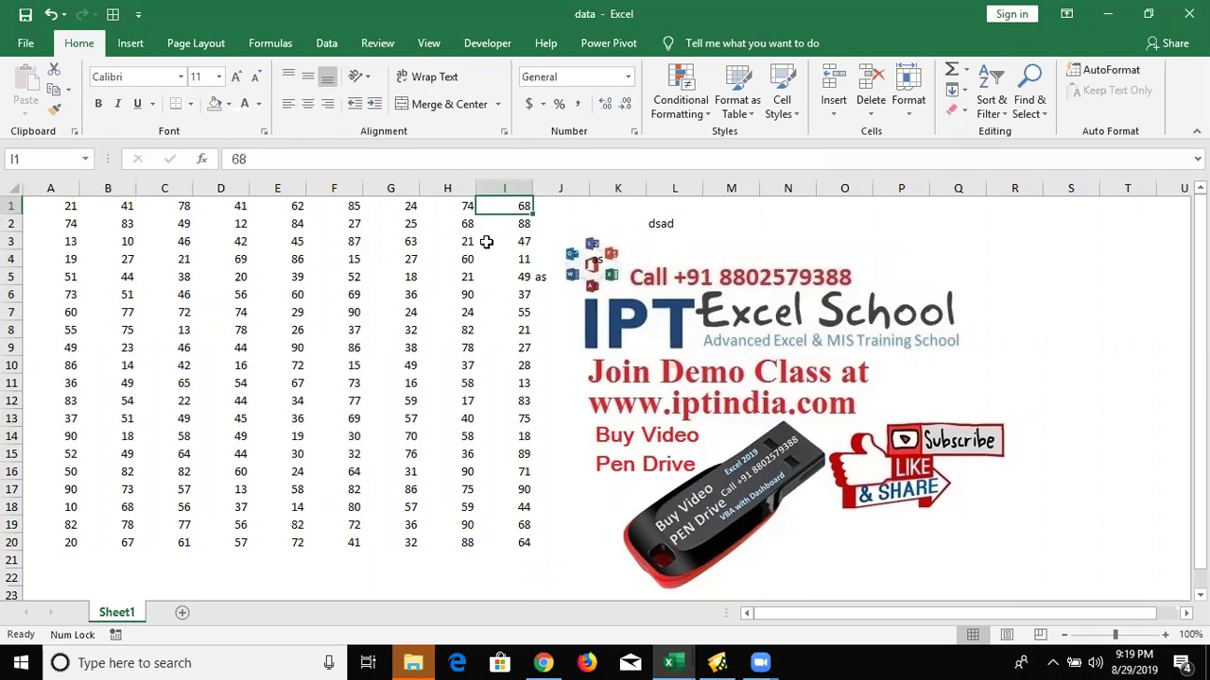
key(ctrl+Left)
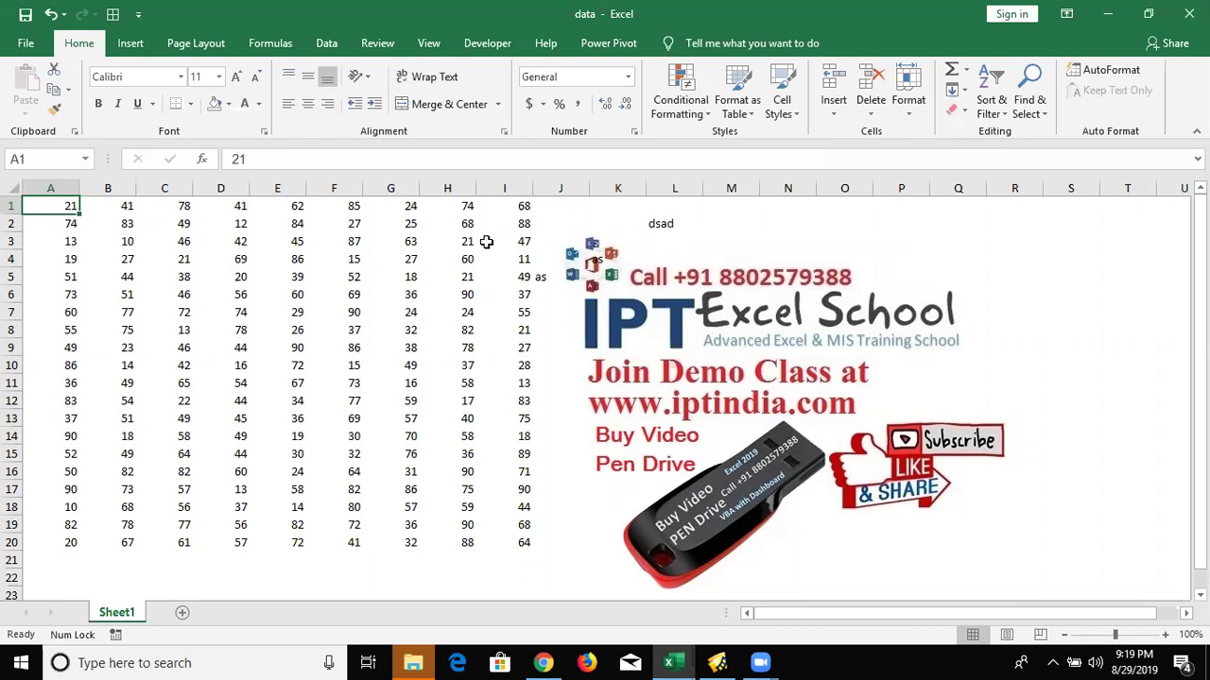
key(ctrl+Right)
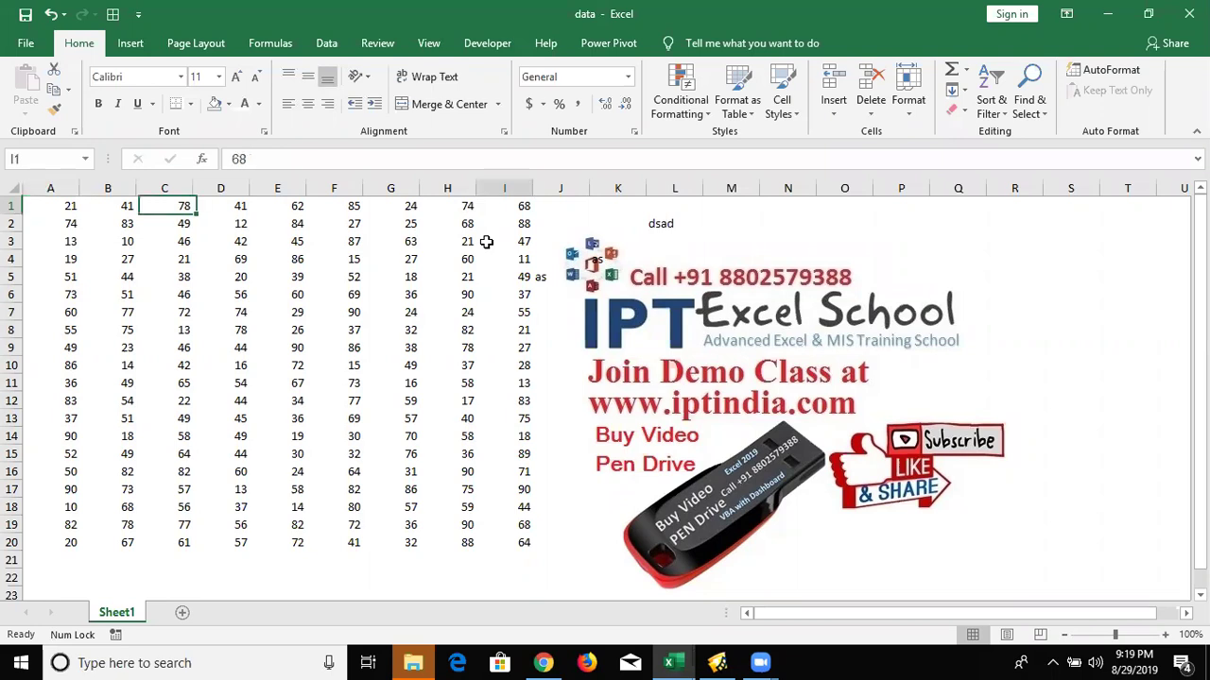
key(ctrl+Down)
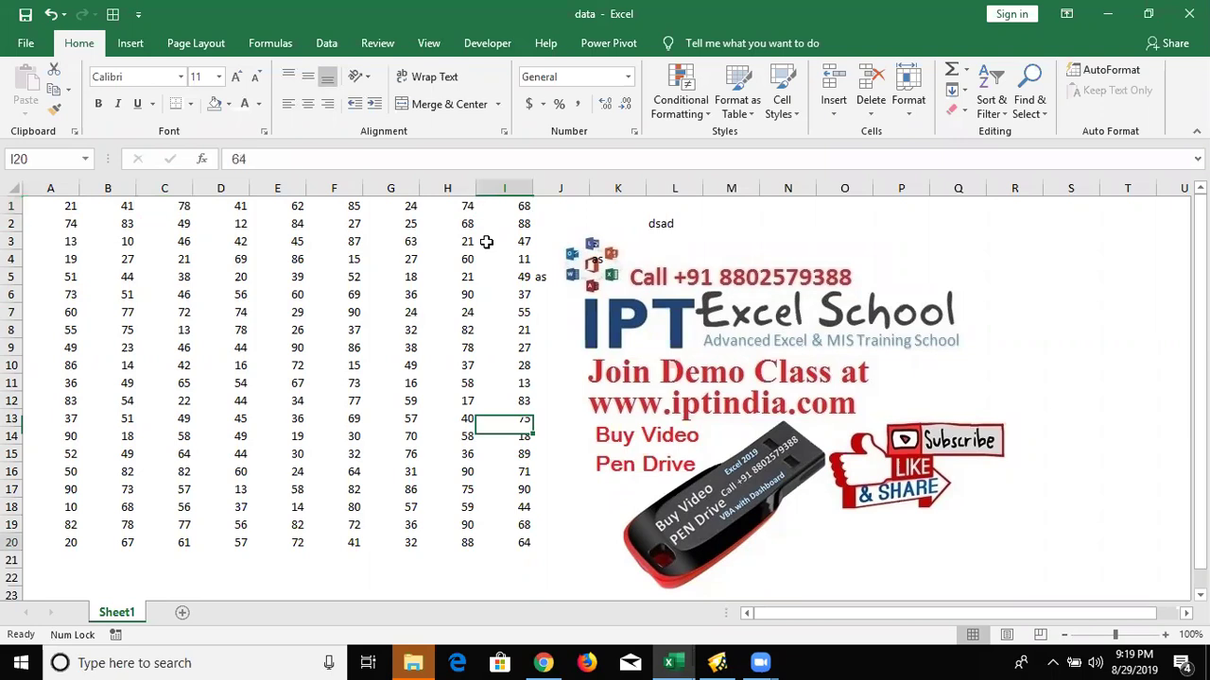
key(ctrl+Up)
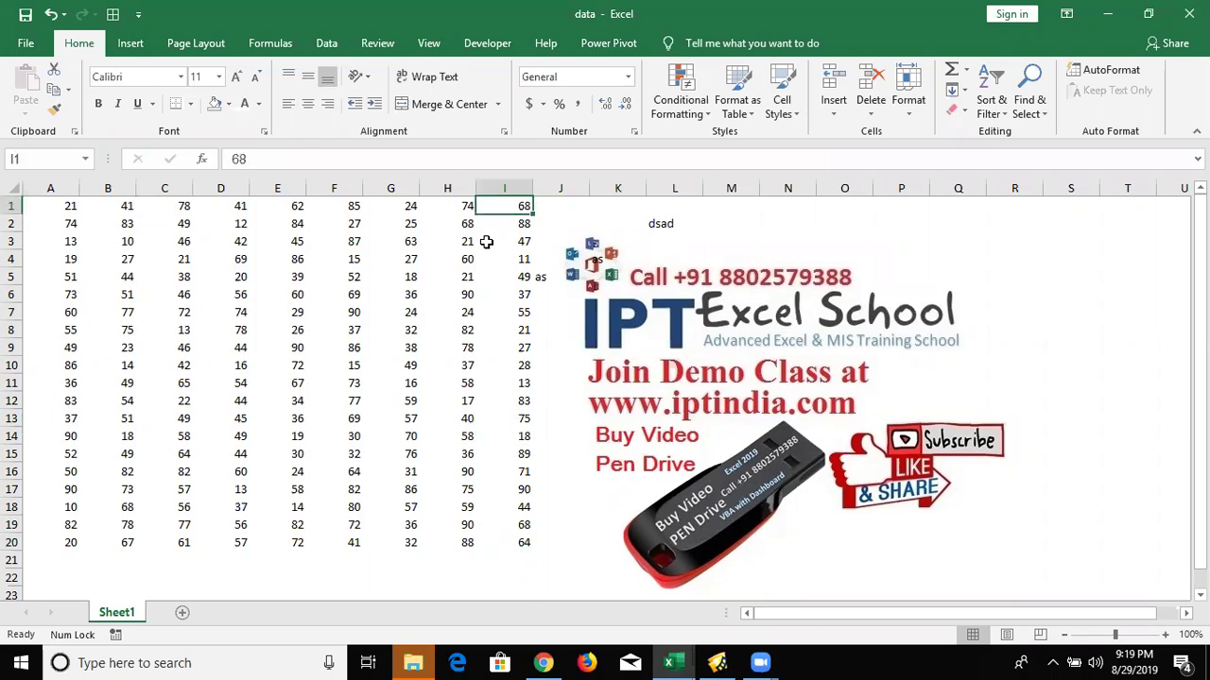
key(ctrl+Left)
key(ctrl+Down)
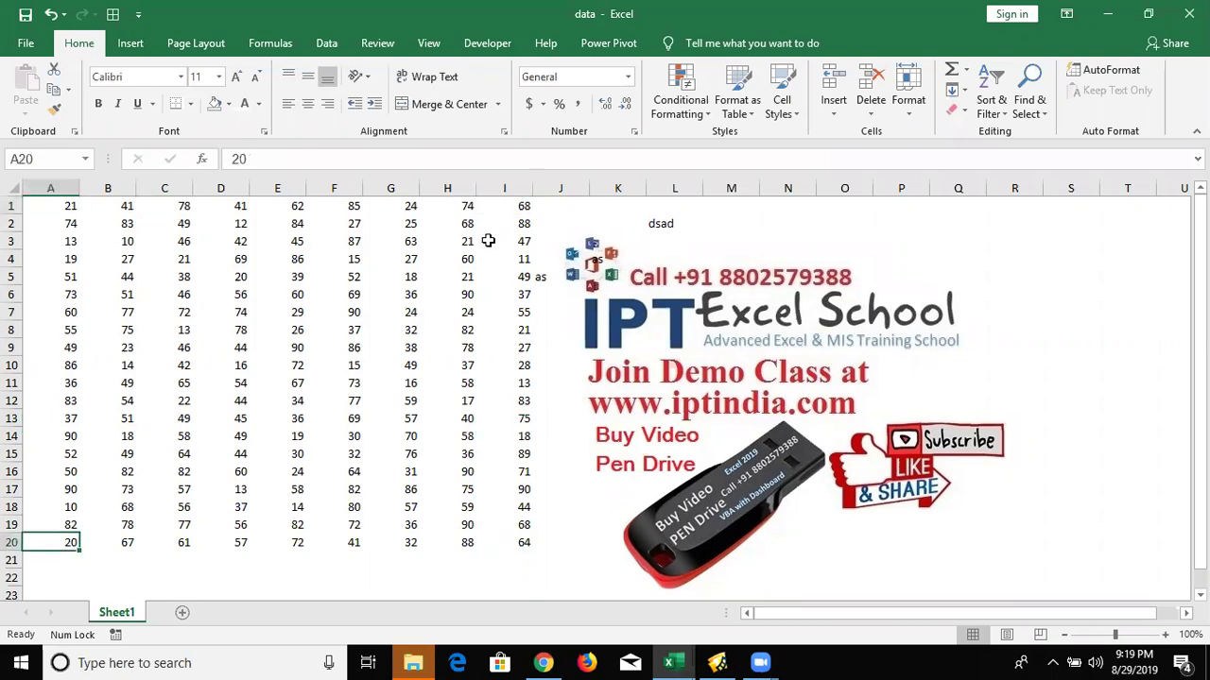
key(ctrl+Up)
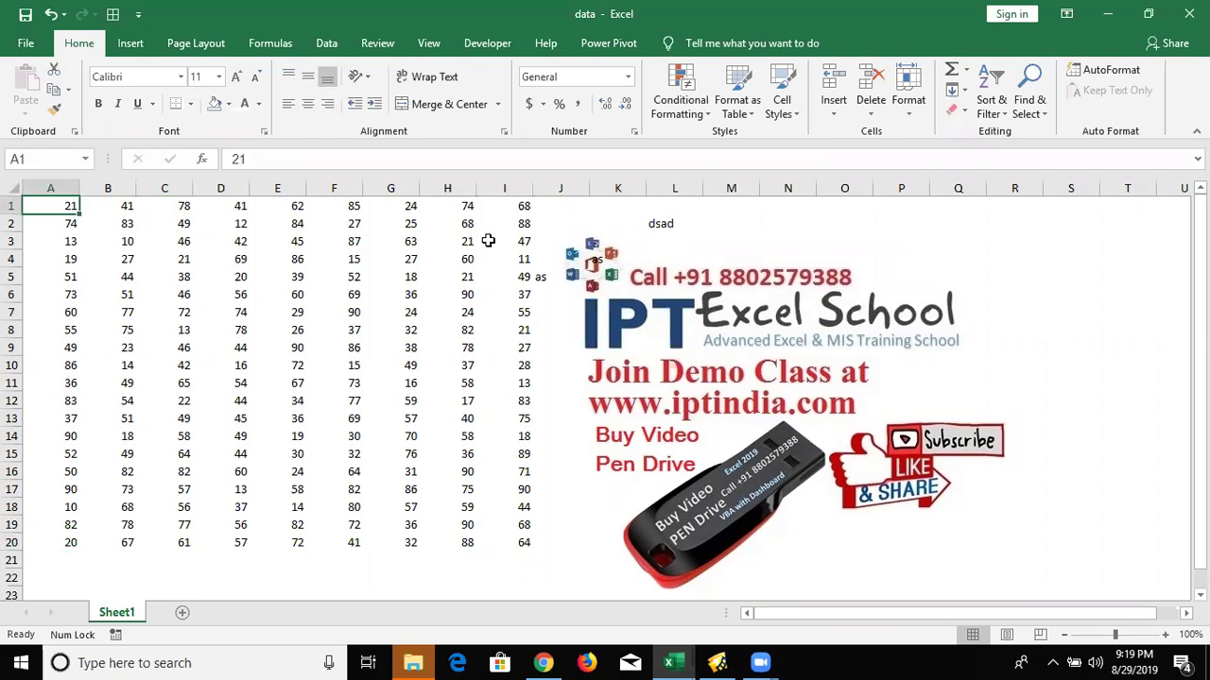
key(ctrl+Down)
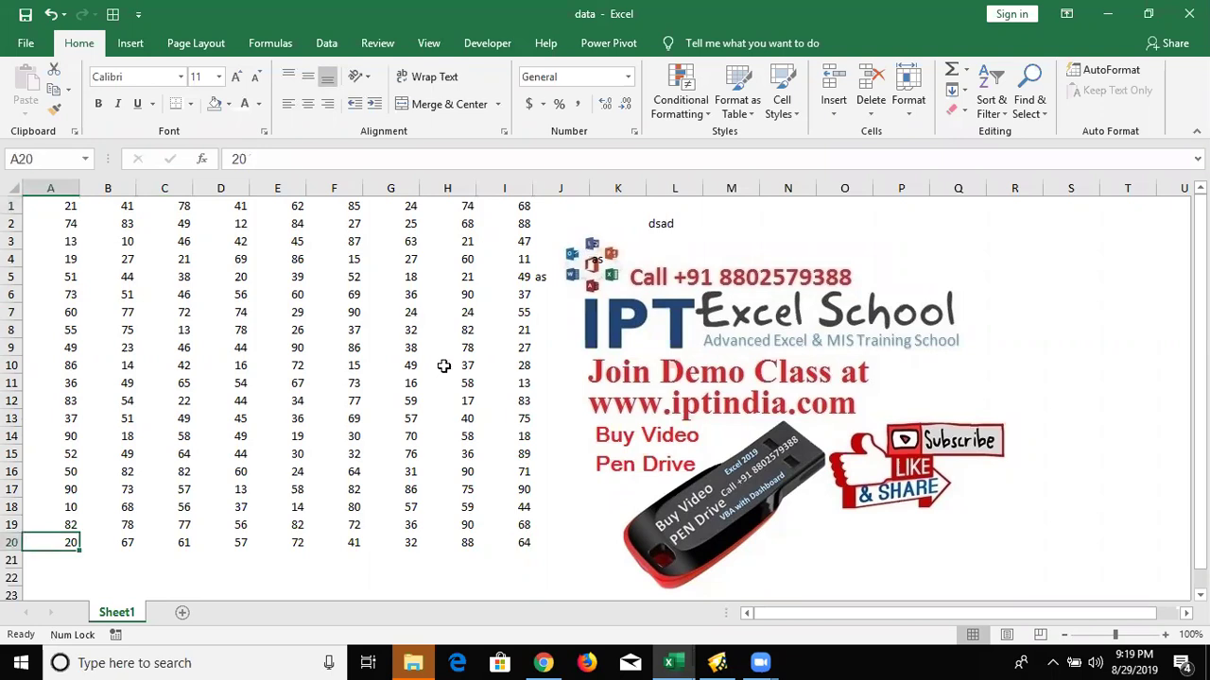
scroll(444, 367, down, 3)
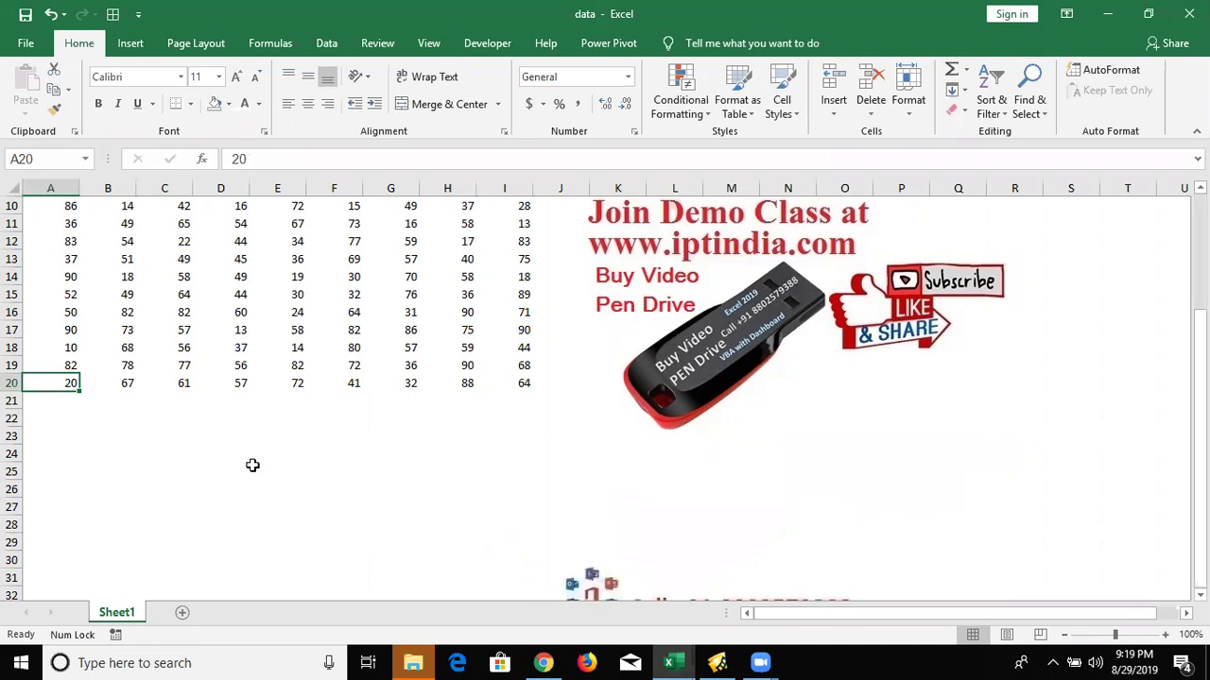
key(Down)
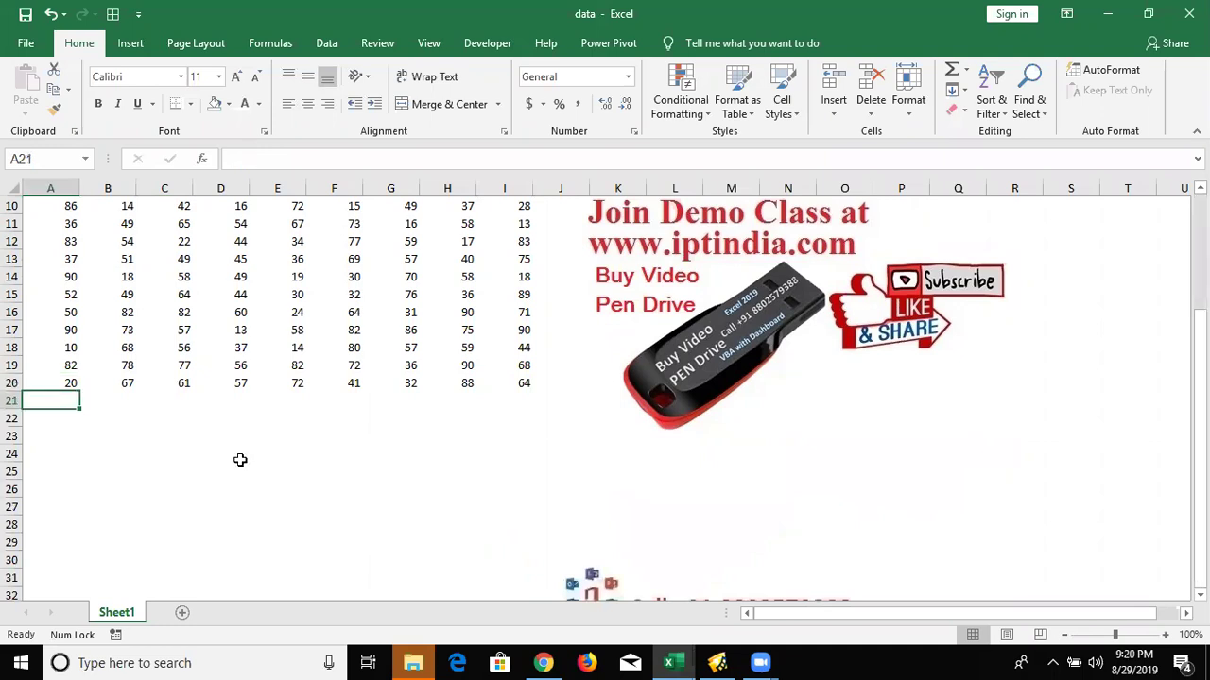
key(ctrl+Down)
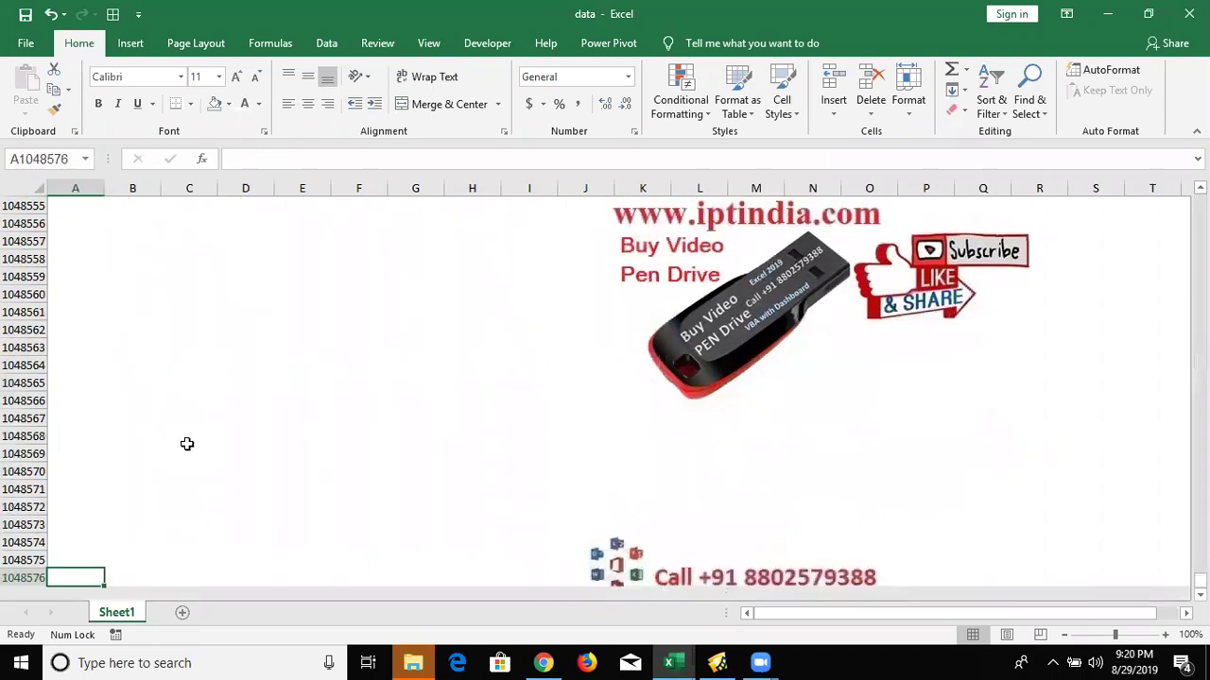
key(ctrl+Up)
scroll(290, 472, up, 3)
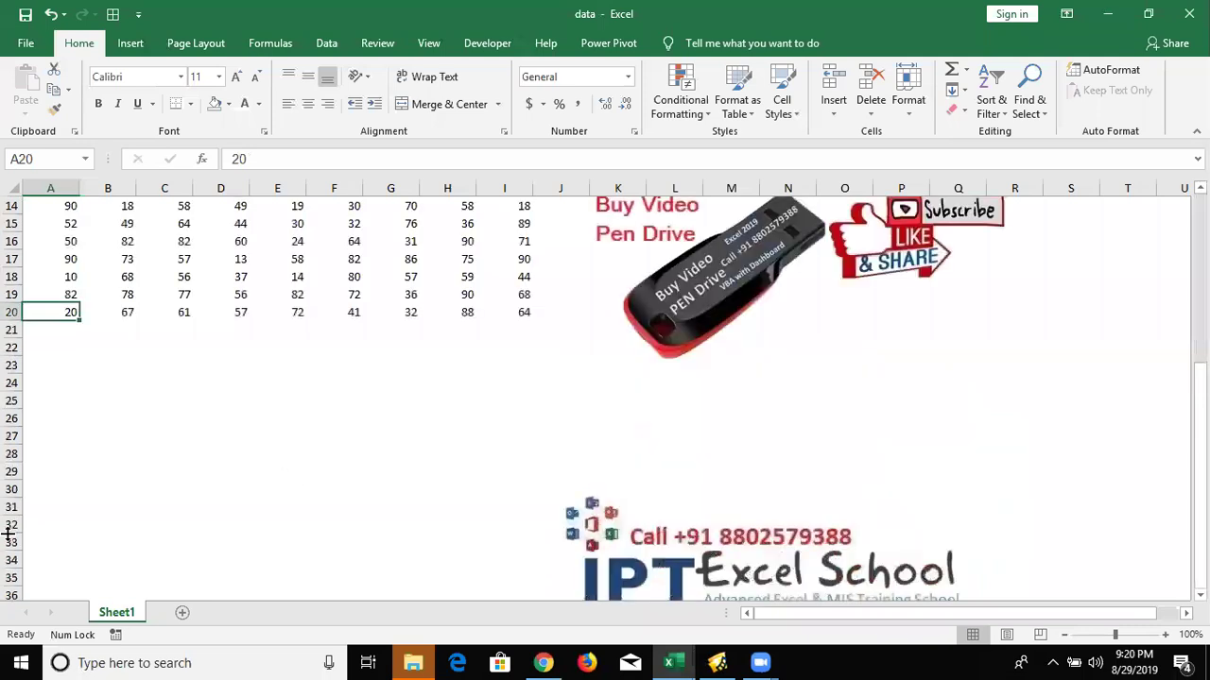
scroll(64, 558, up, 4)
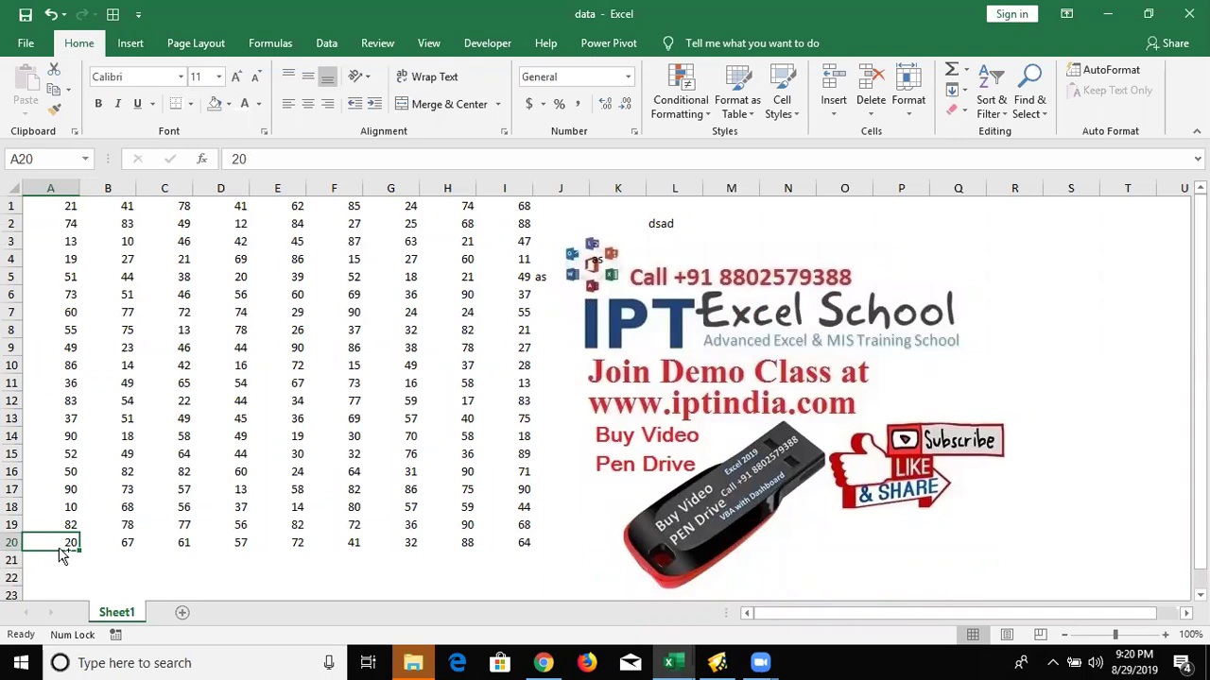
Delete the value 36 from cell A11
key(ctrl+Up)
key(ctrl+Down)
key(ctrl+Up)
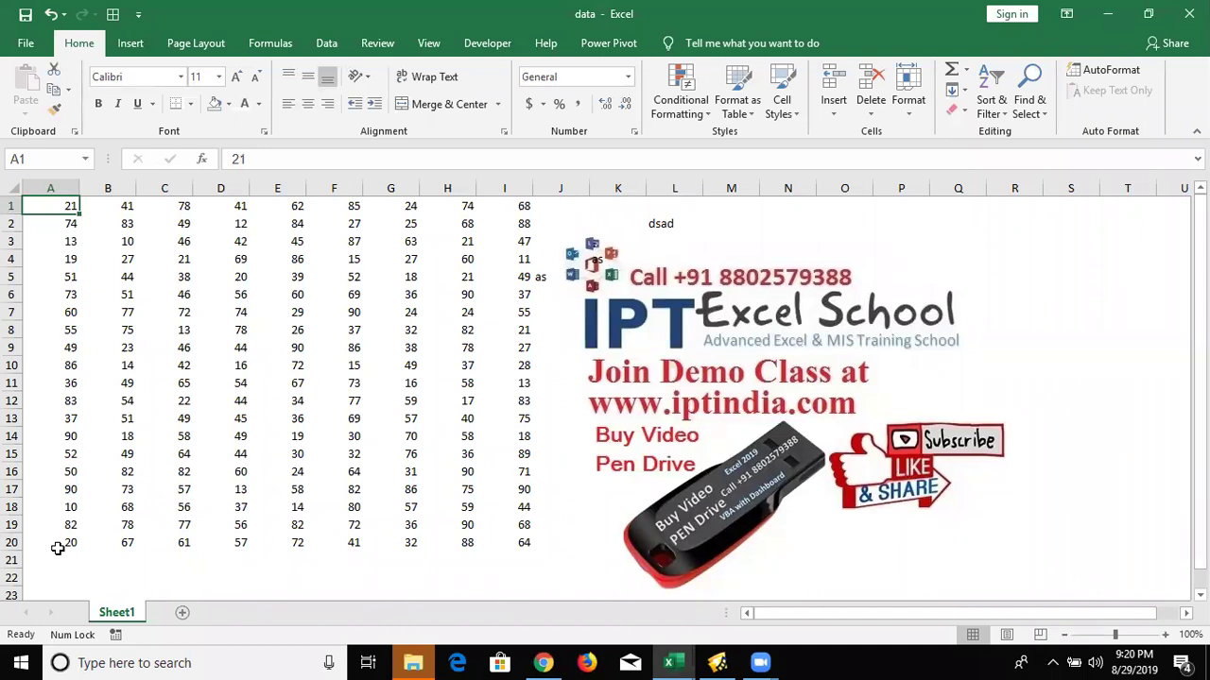
key(ctrl+Down)
key(Up)
key(Up)
key(Up)
key(Up)
key(Up)
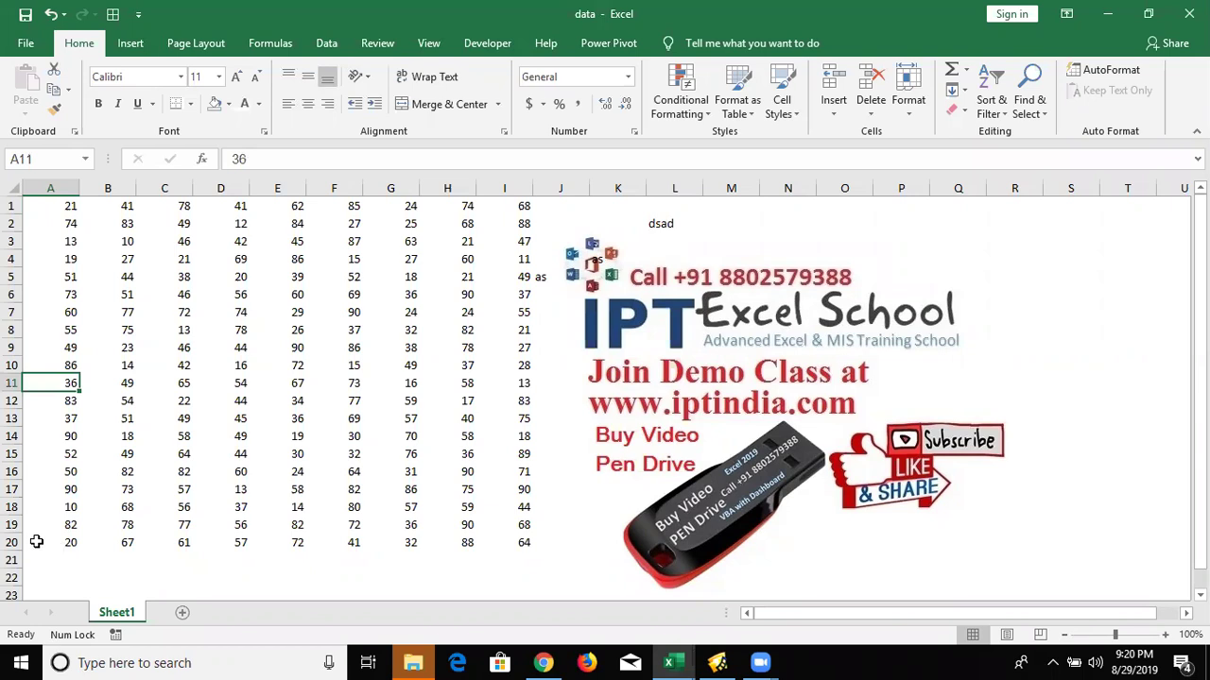
key(Delete)
key(Down)
Undo the deletion so A11 shows 36 again
key(ctrl+Up)
key(ctrl+Up)
key(ctrl+Down)
key(Down)
key(Down)
key(Down)
key(ctrl+Up)
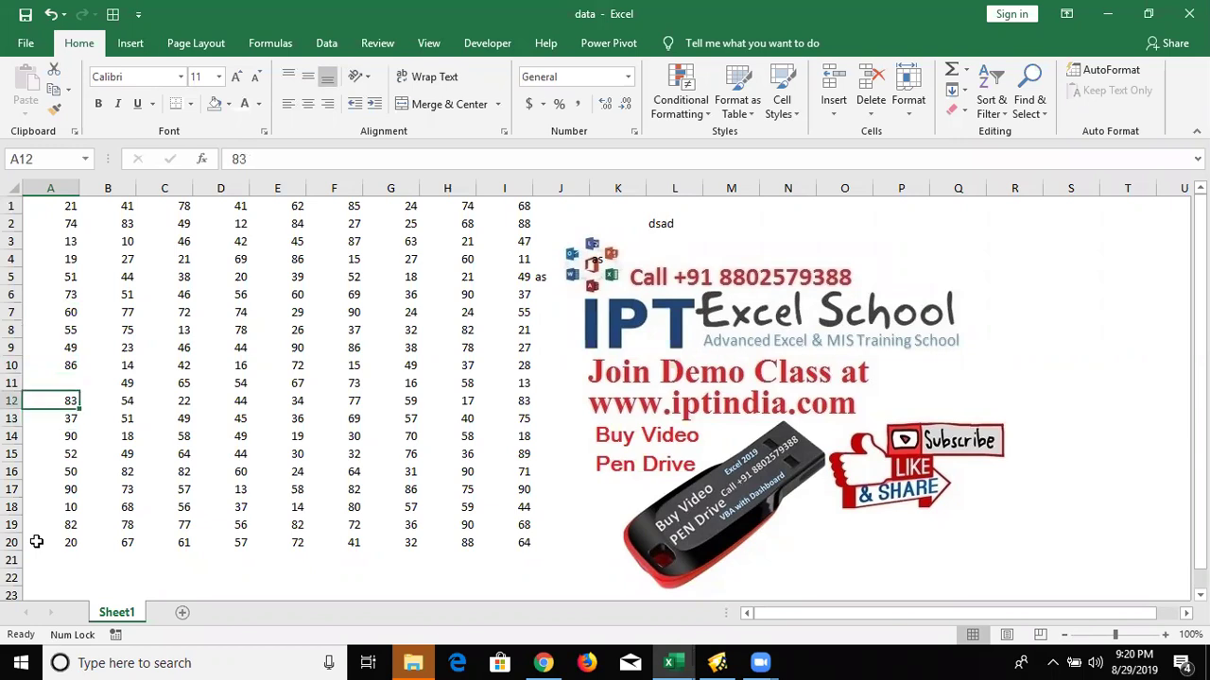
key(Up)
key(Down)
key(Up)
key(ctrl+z)
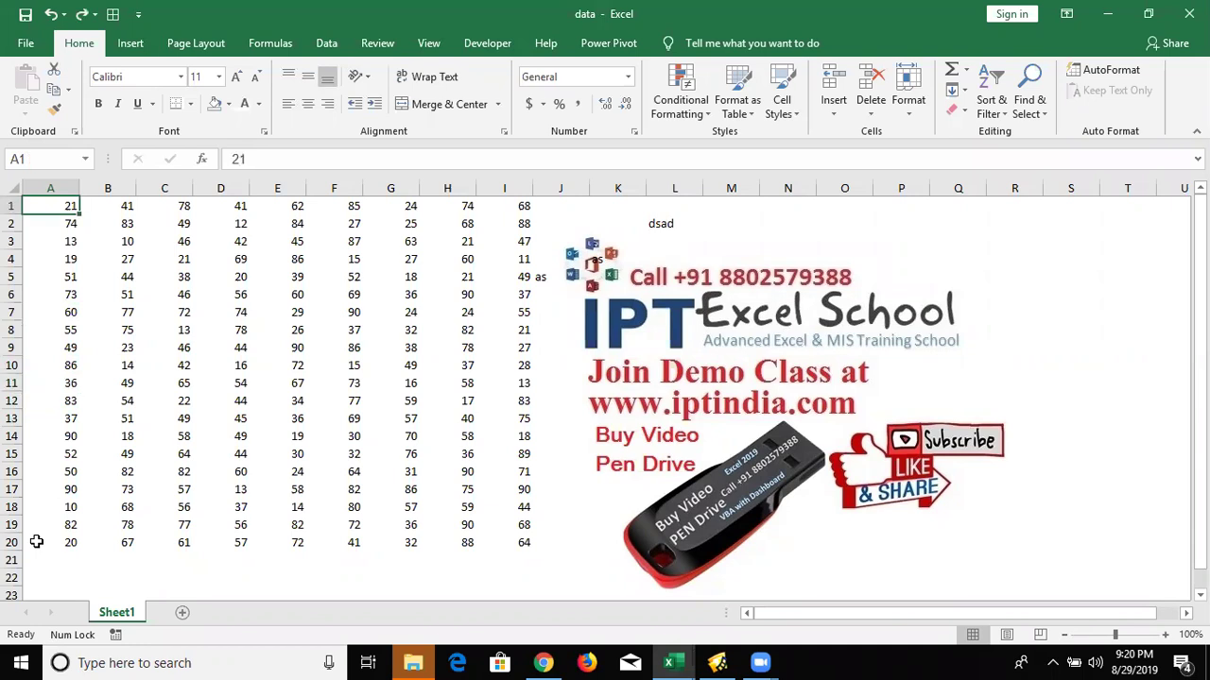
Select the block's top row, A1:I1
key(Right)
key(Right)
key(Right)
key(Left)
key(Left)
key(Left)
key(ctrl+shift+Right)
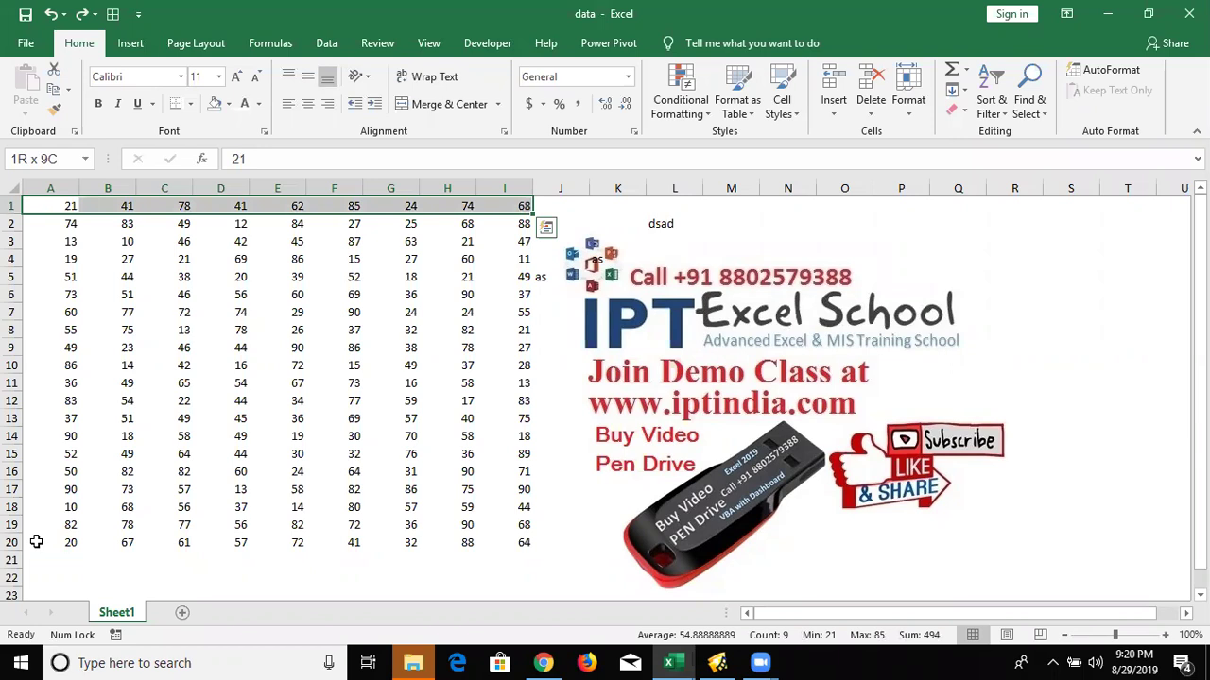
key(ctrl+shift+Down)
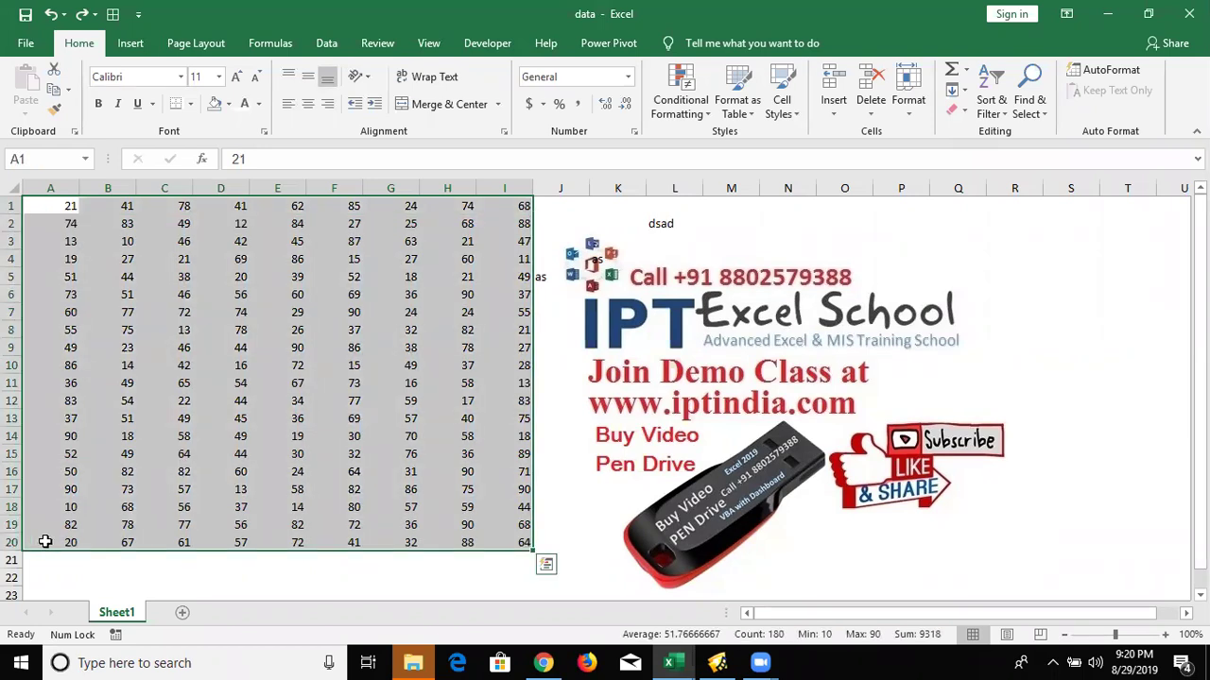
key(ctrl+Home)
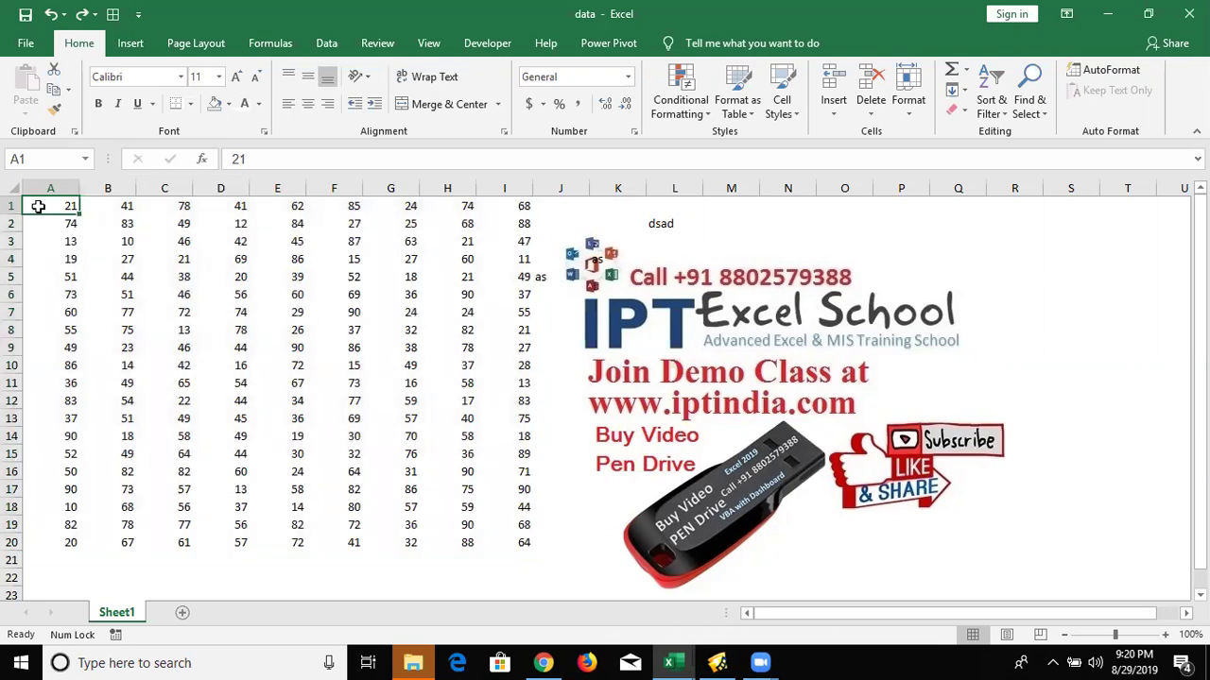
key(Right)
key(Right)
key(Down)
key(Down)
key(Down)
key(ctrl+Home)
key(ctrl+a)
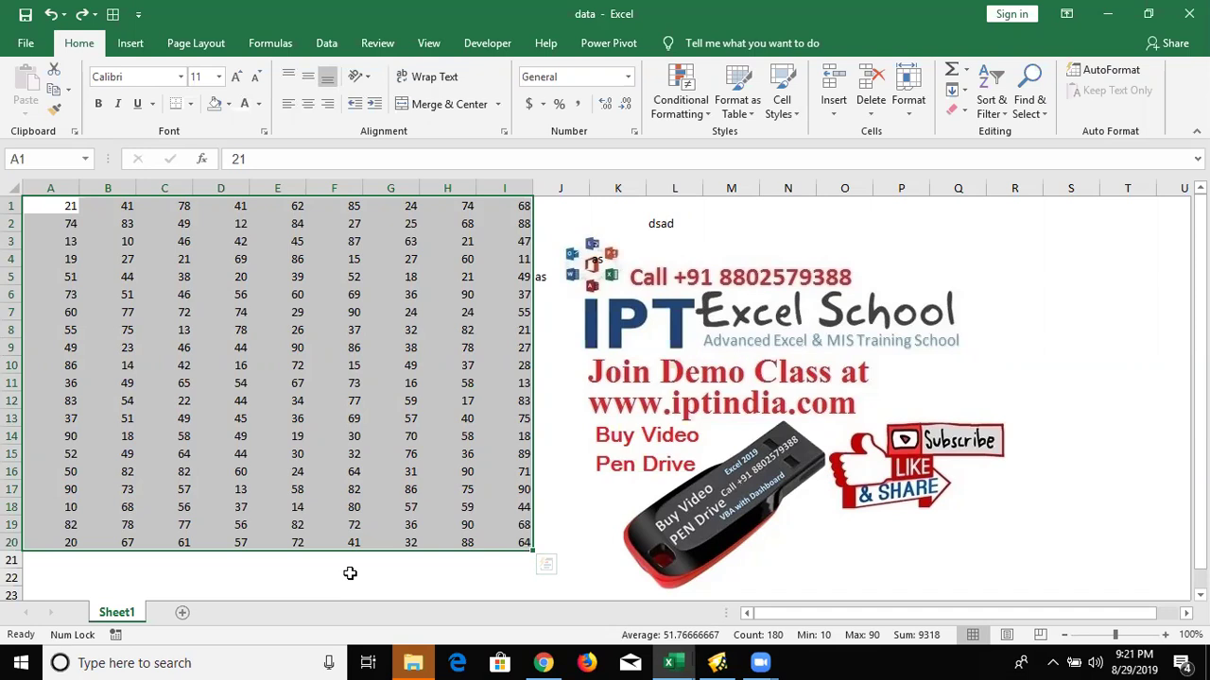
click(178, 308)
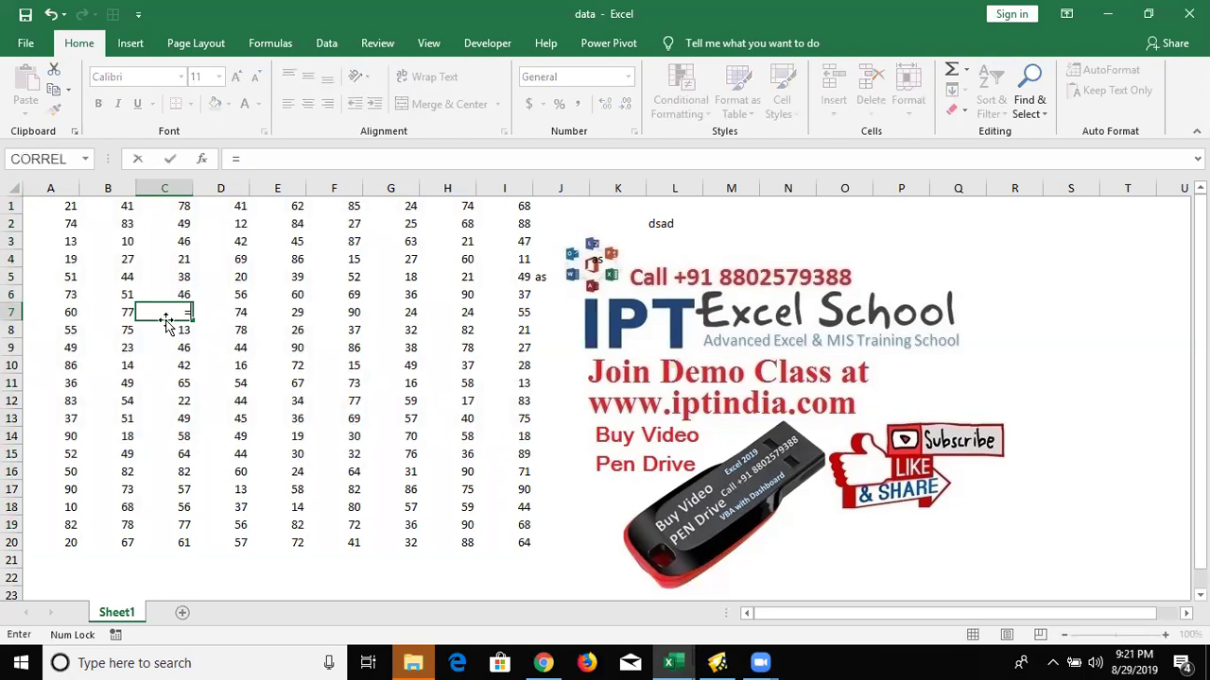
Enter =D6+20 in D7, giving 76
key(Up)
key(Up)
key(Down)
key(Down)
key(Right)
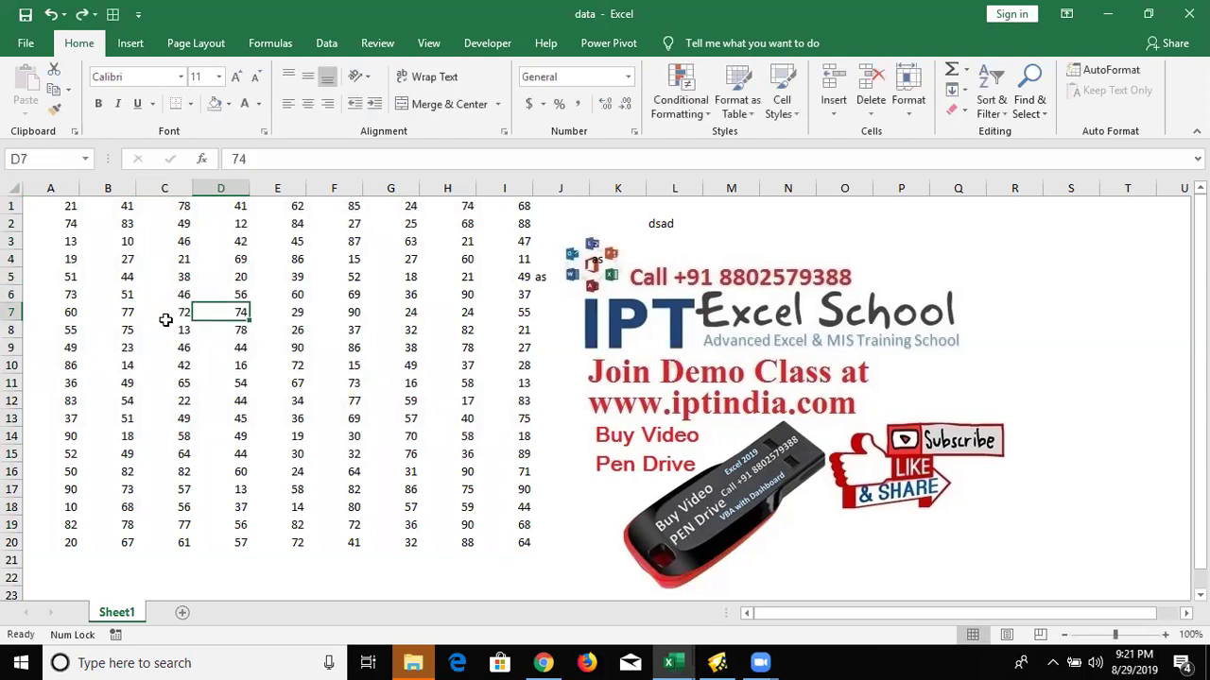
text(=D62)
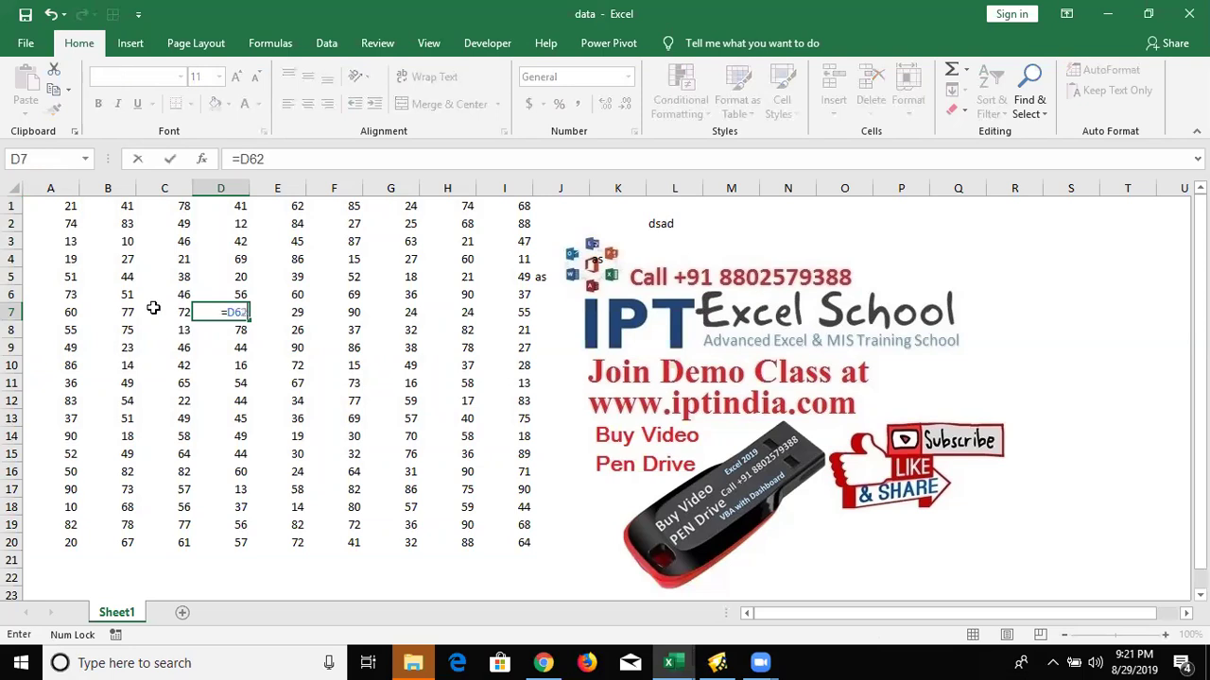
key(BackSpace)
key(BackSpace)
key(BackSpace)
key(Up)
text(+20)
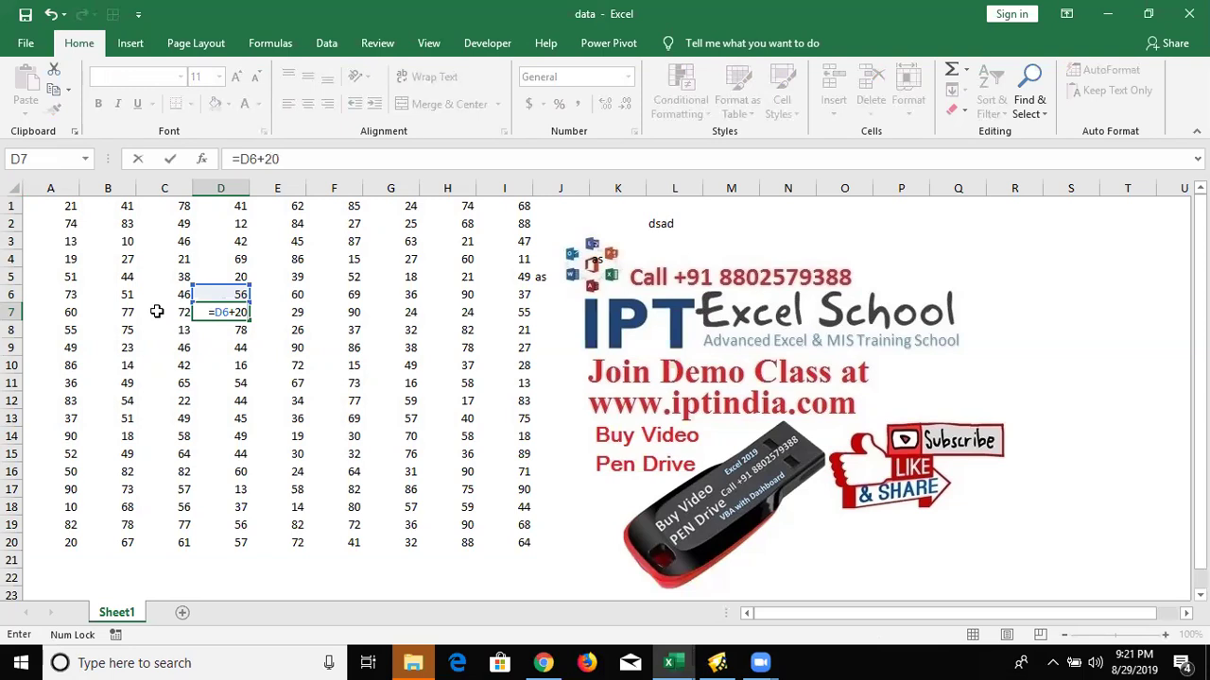
key(Return)
key(Right)
key(Right)
key(Right)
Enter =G9+50 in G10, giving 88
key(Down)
key(Down)
text(=)
key(Up)
text(+5)
key(Return)
Return to D7 to check its formula
key(Up)
key(Up)
key(Left)
key(Left)
key(Left)
key(Up)
key(Up)
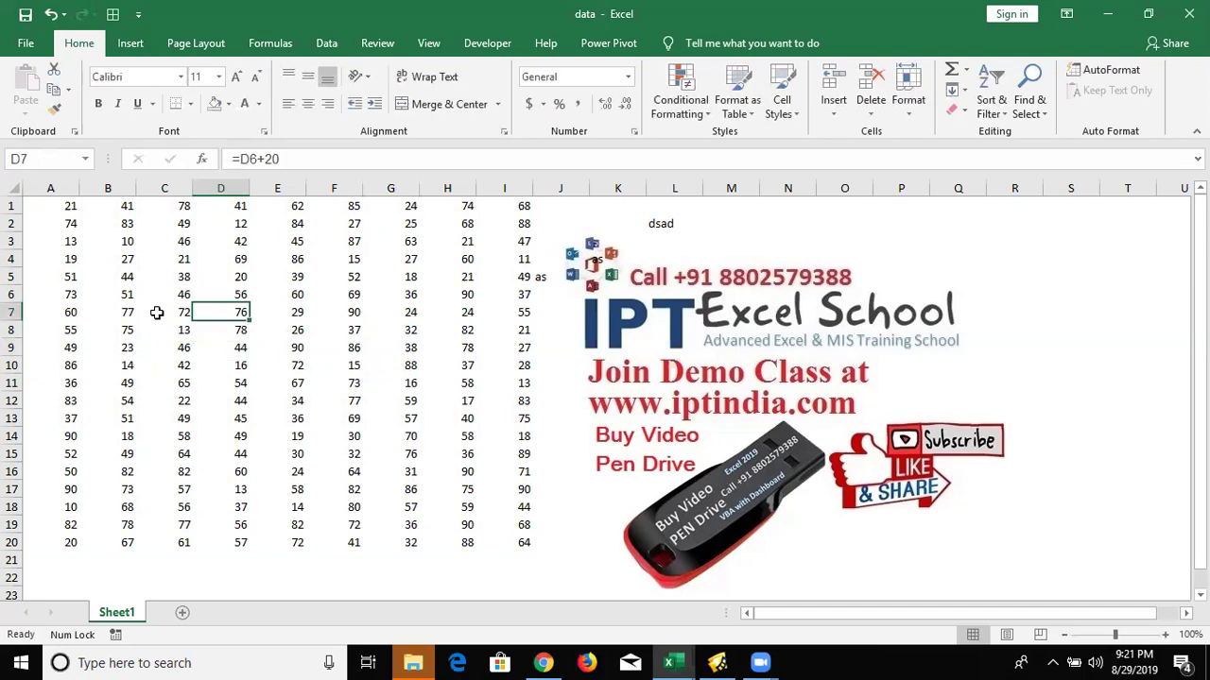
key(Up)
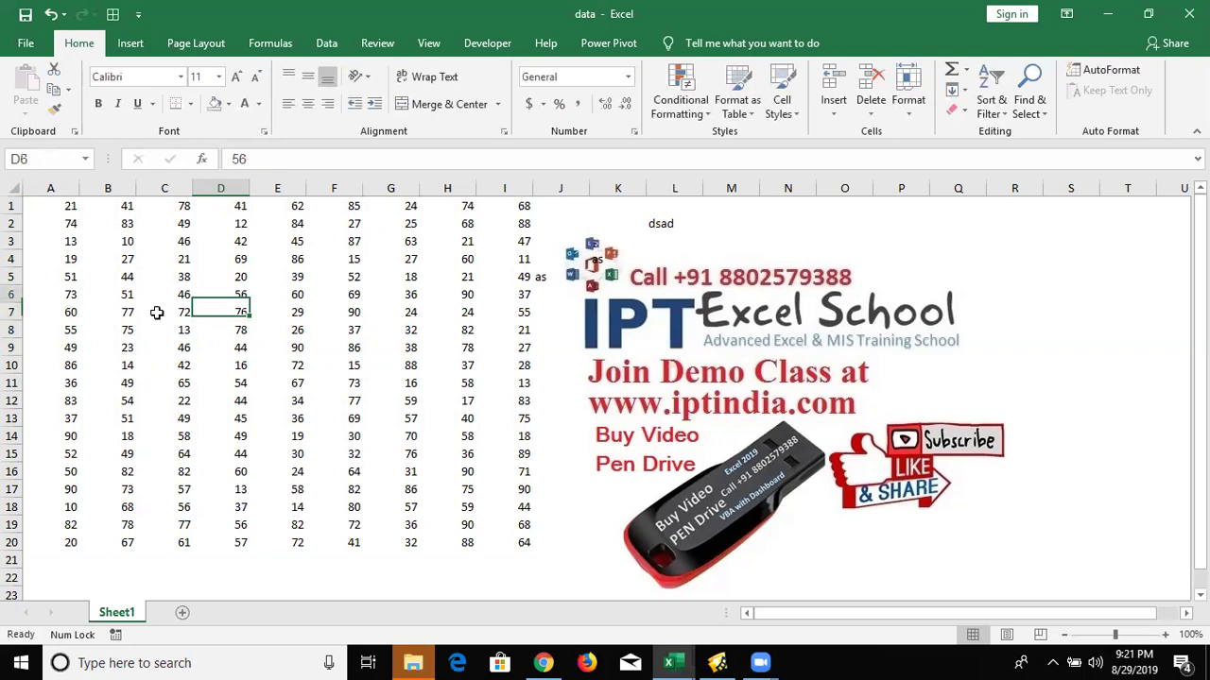
key(Right)
click(236, 313)
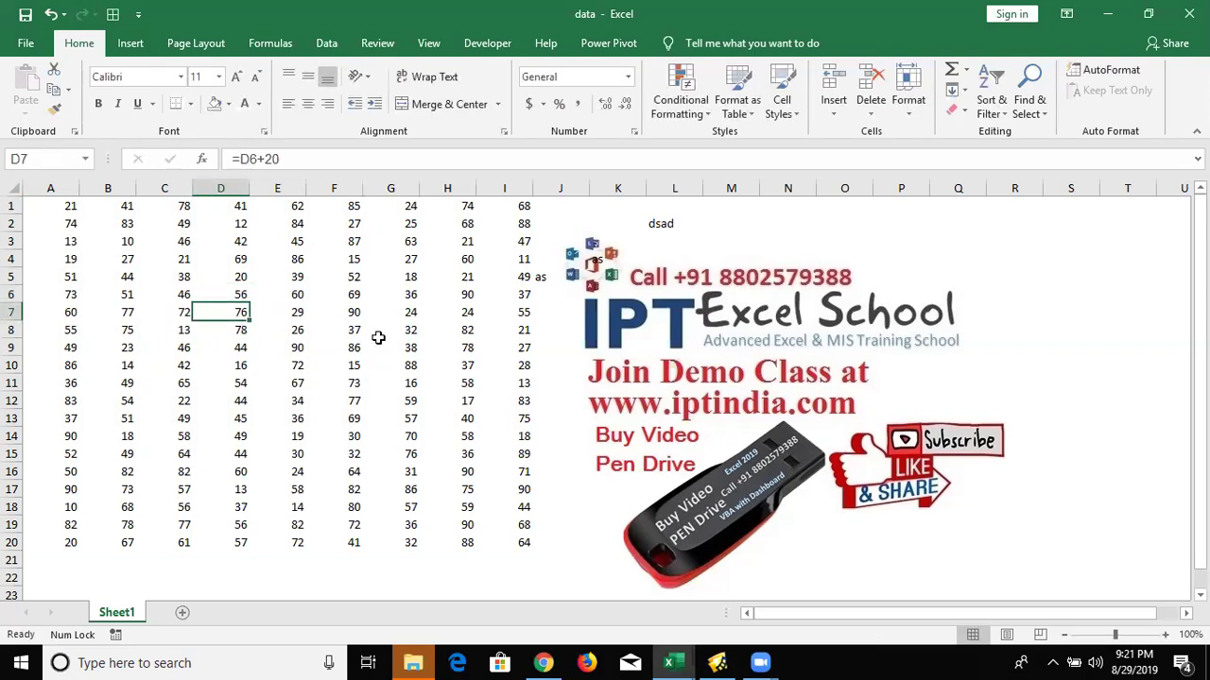
Use Go To Special with Formulas to select the formula cells D7 and G10
click(378, 336)
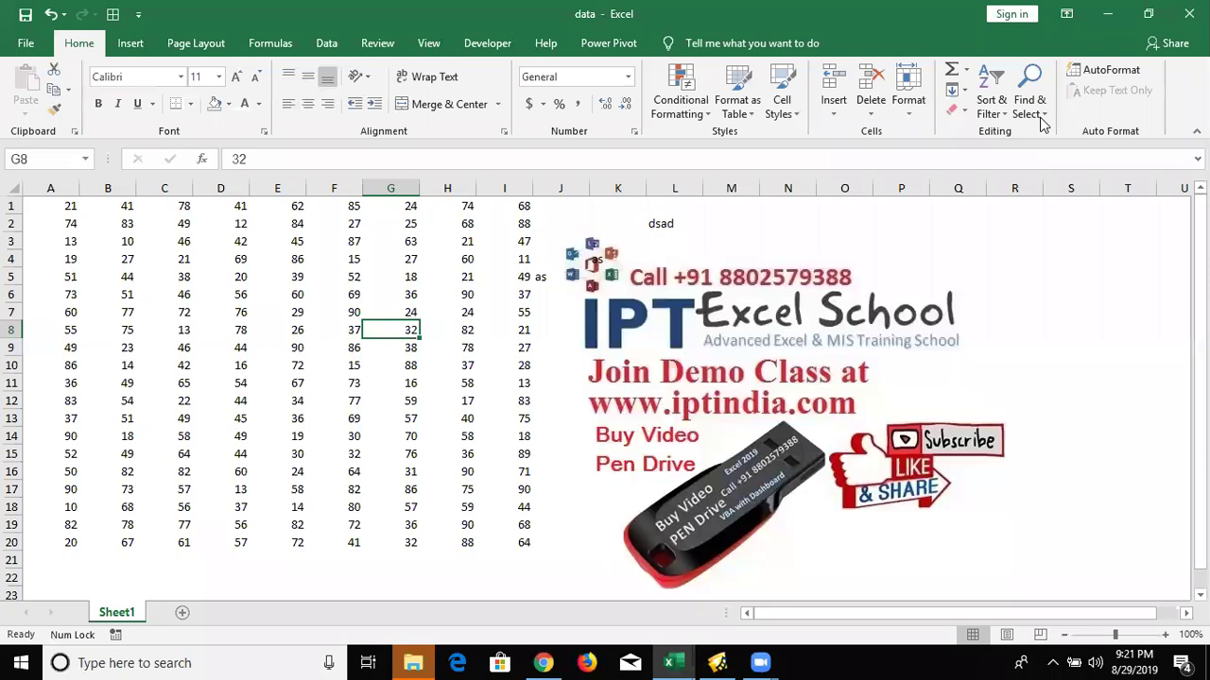
click(1039, 115)
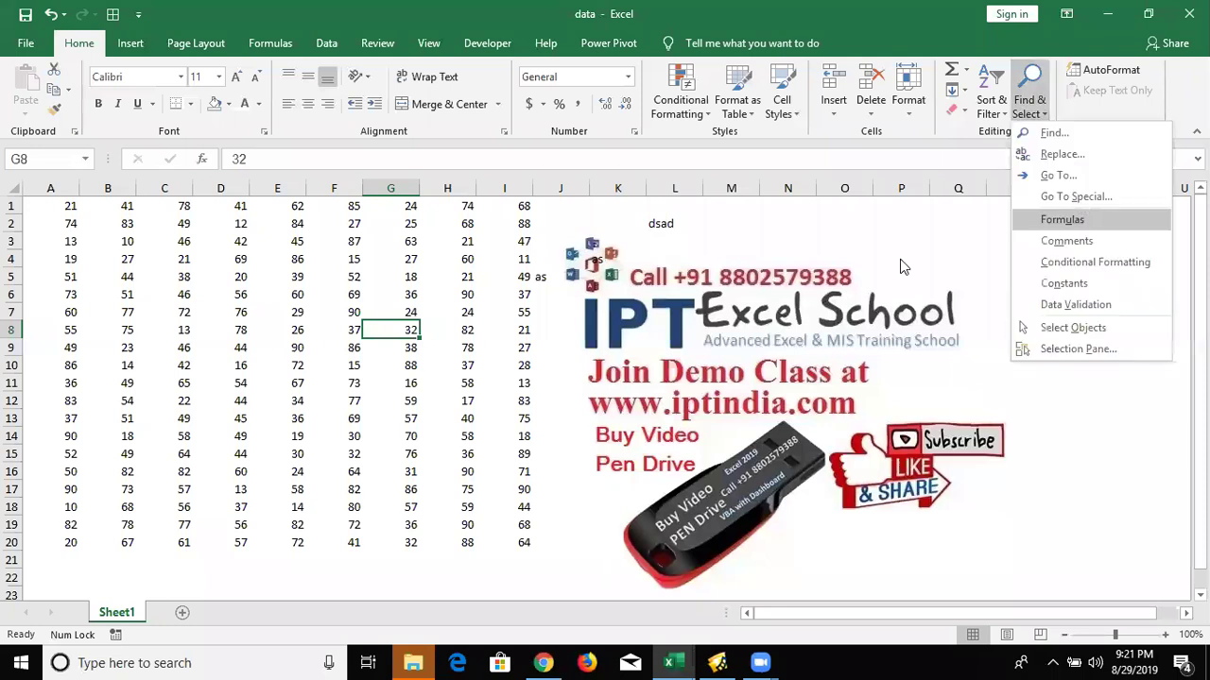
click(1077, 195)
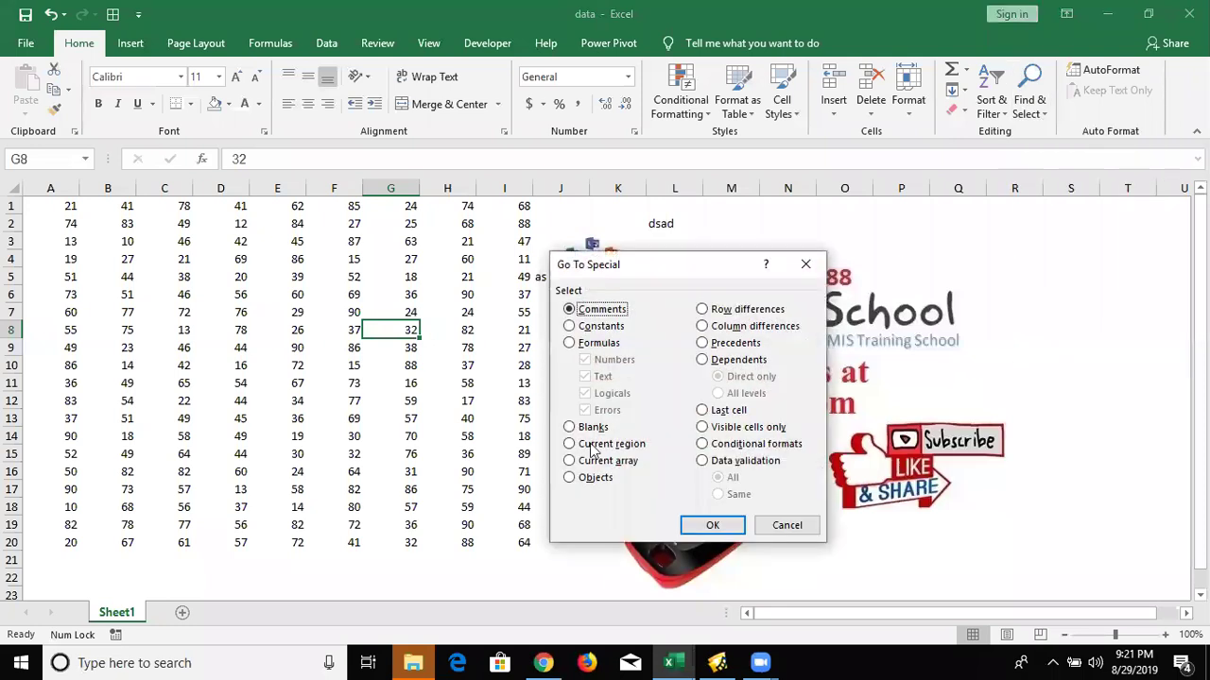
click(571, 344)
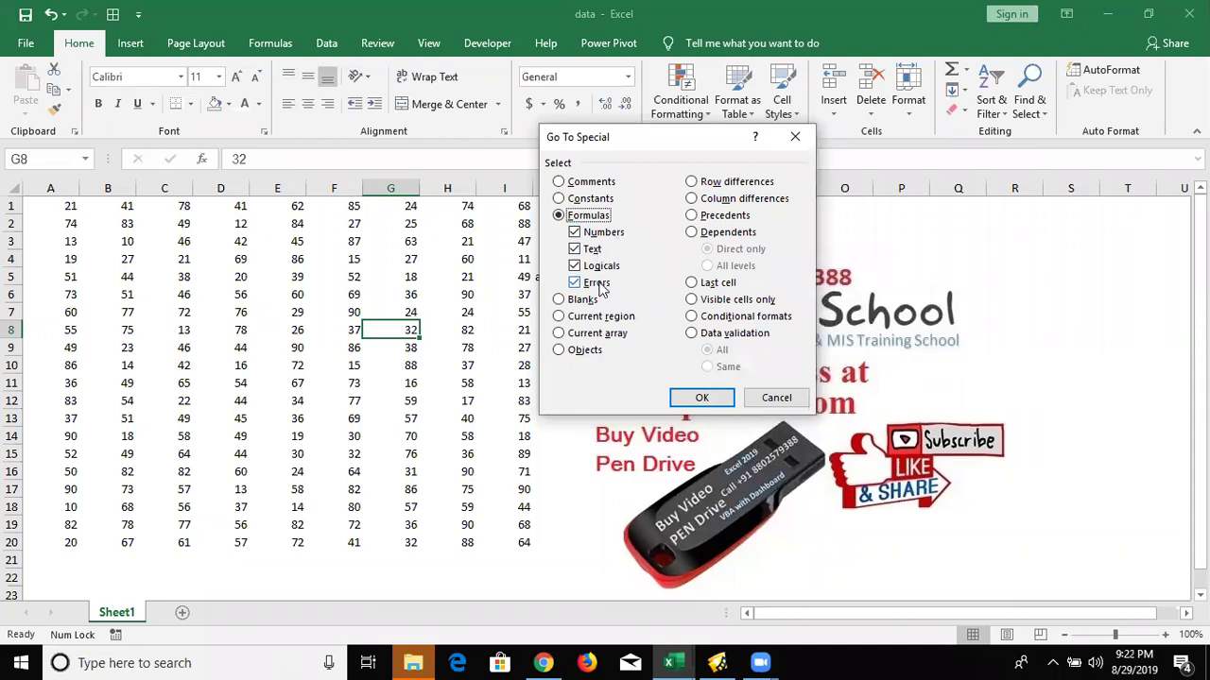
click(694, 398)
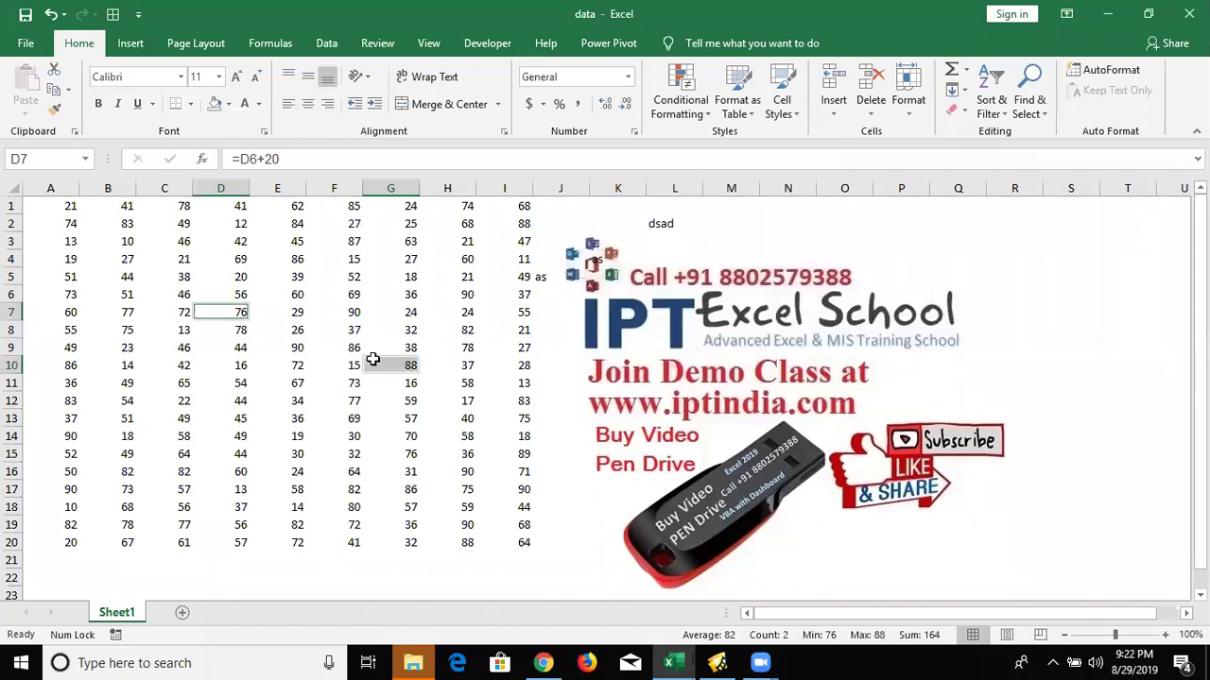
Apply an orange fill colour to the formula cells D7 and G10
click(229, 104)
click(244, 242)
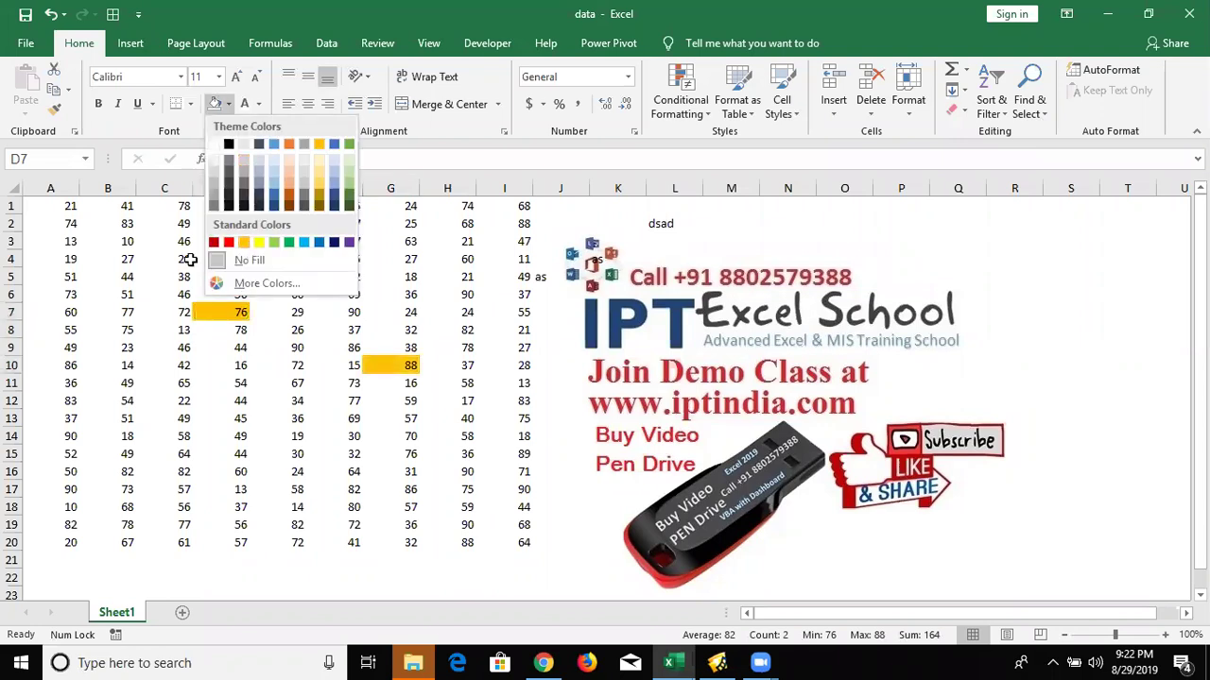
drag(179, 259, 179, 240)
click(251, 224)
click(95, 224)
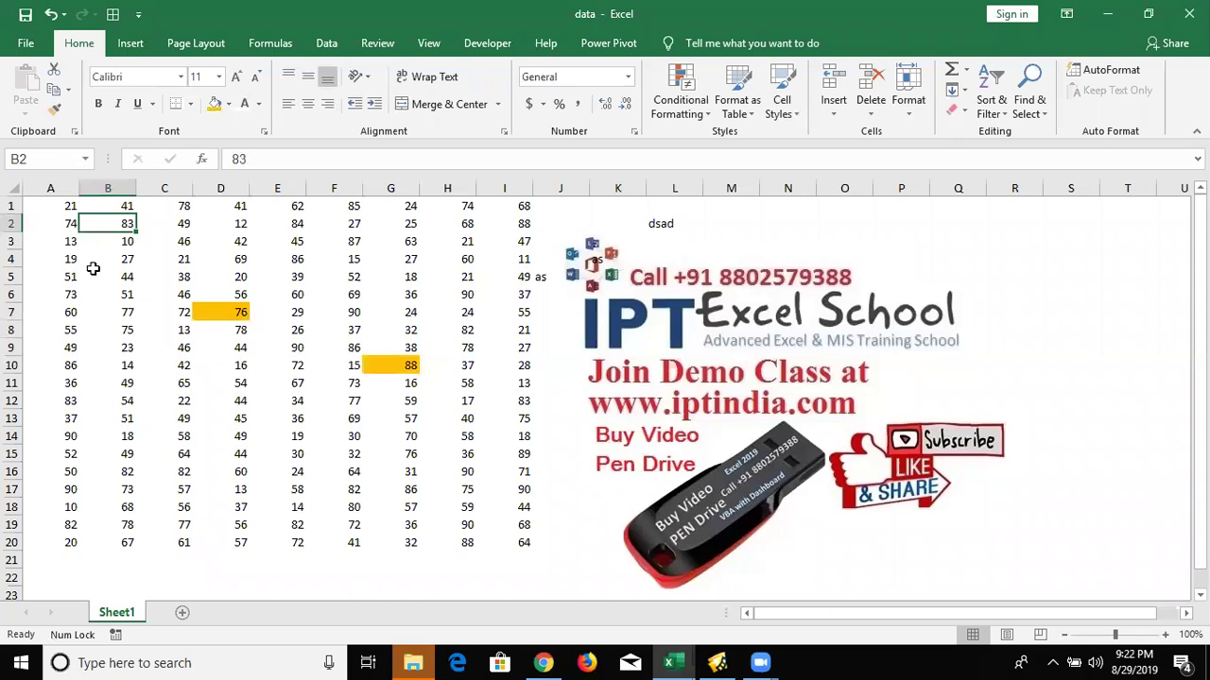
Build a scattered selection of D2, F5:G5, E12 and A8, then clear it
ctrl+click(240, 223)
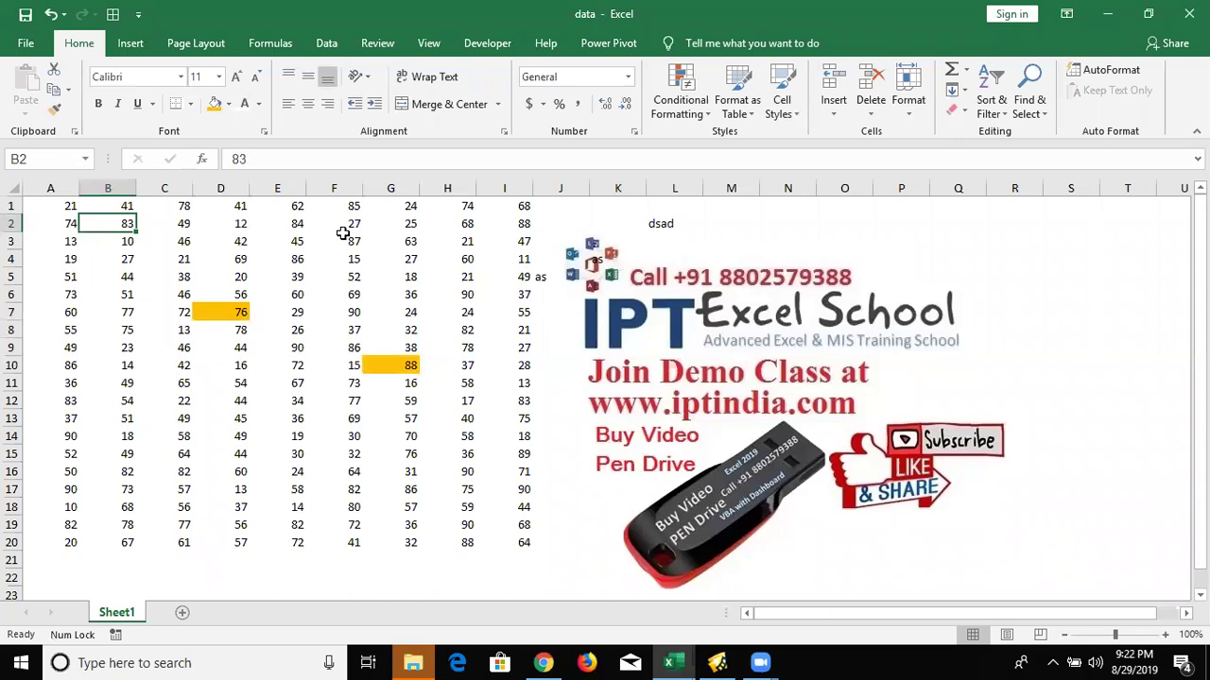
ctrl+click(390, 223)
drag(405, 276, 330, 276)
ctrl+click(287, 400)
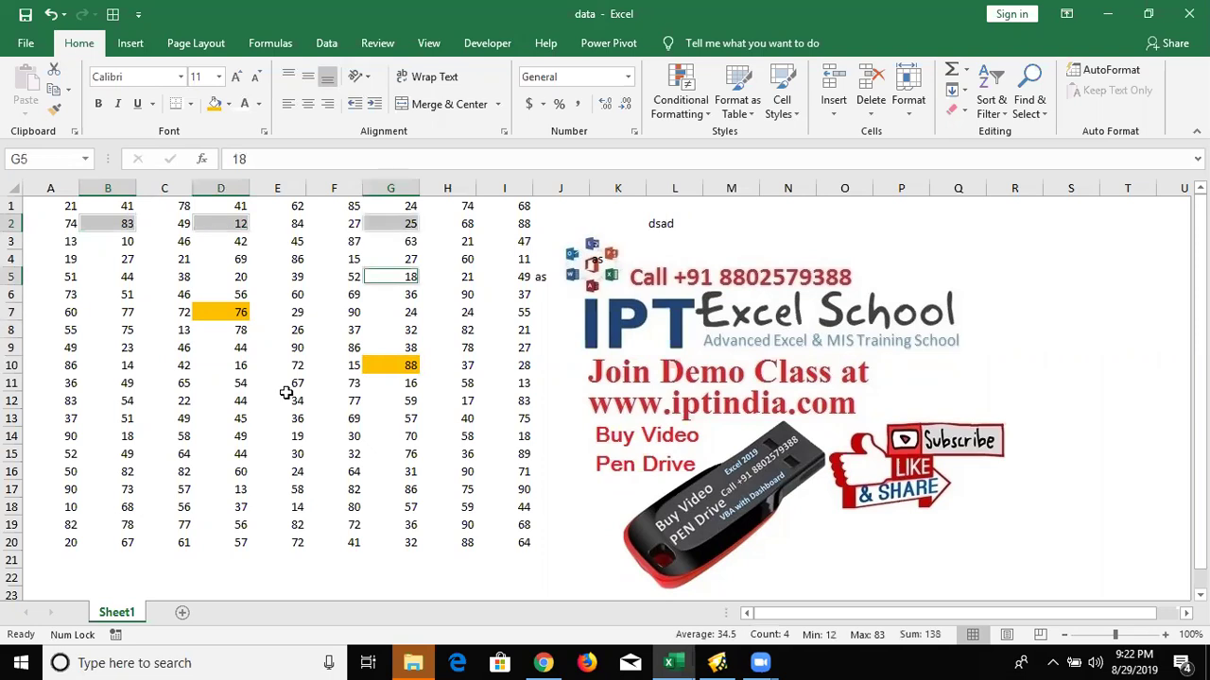
ctrl+click(71, 330)
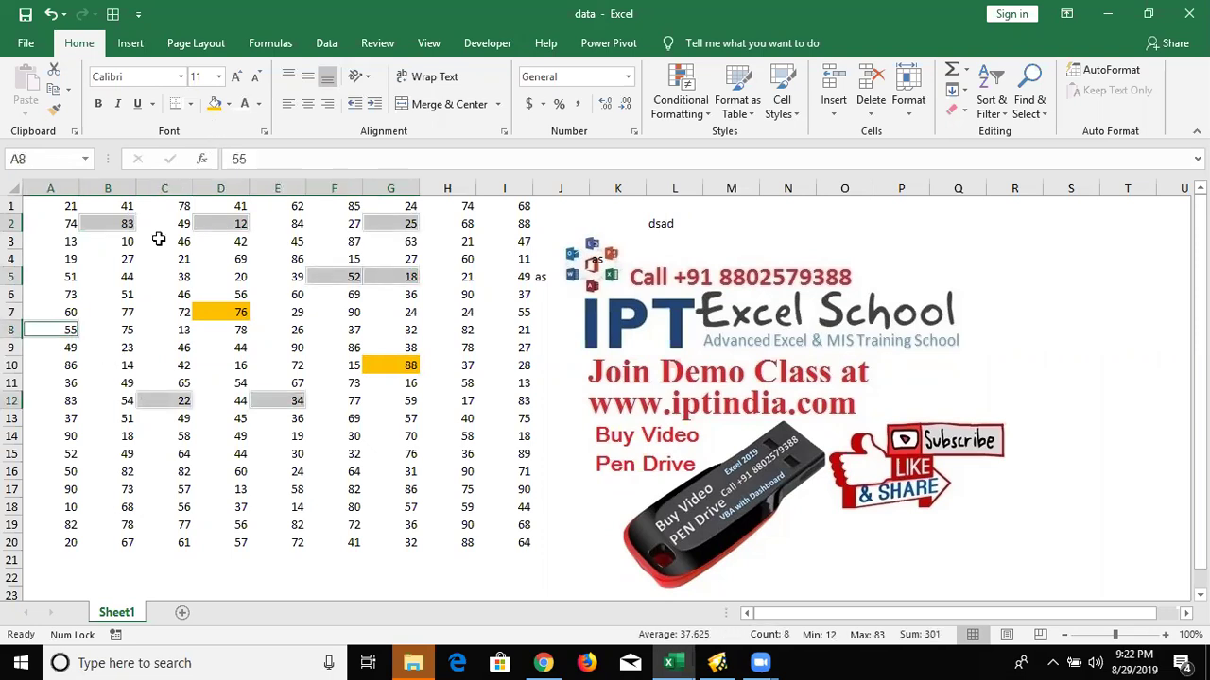
click(134, 317)
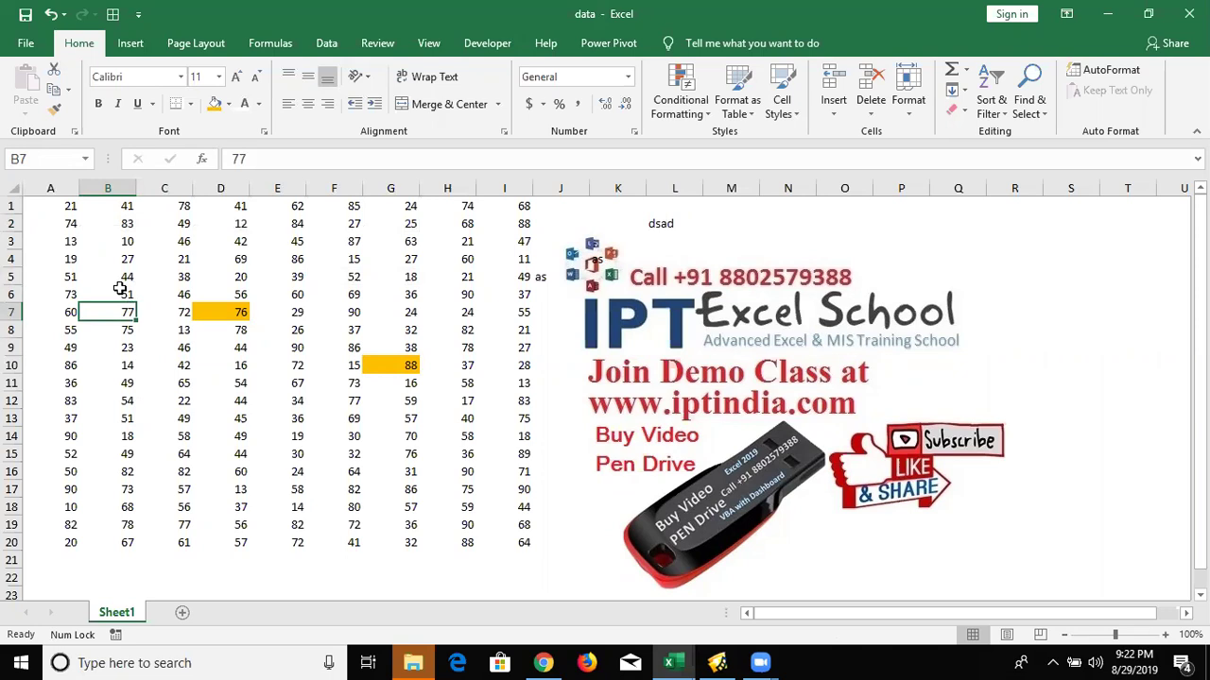
Select the non-adjacent cells A2, C2 and E2 together
click(59, 224)
ctrl+click(185, 223)
ctrl+click(295, 224)
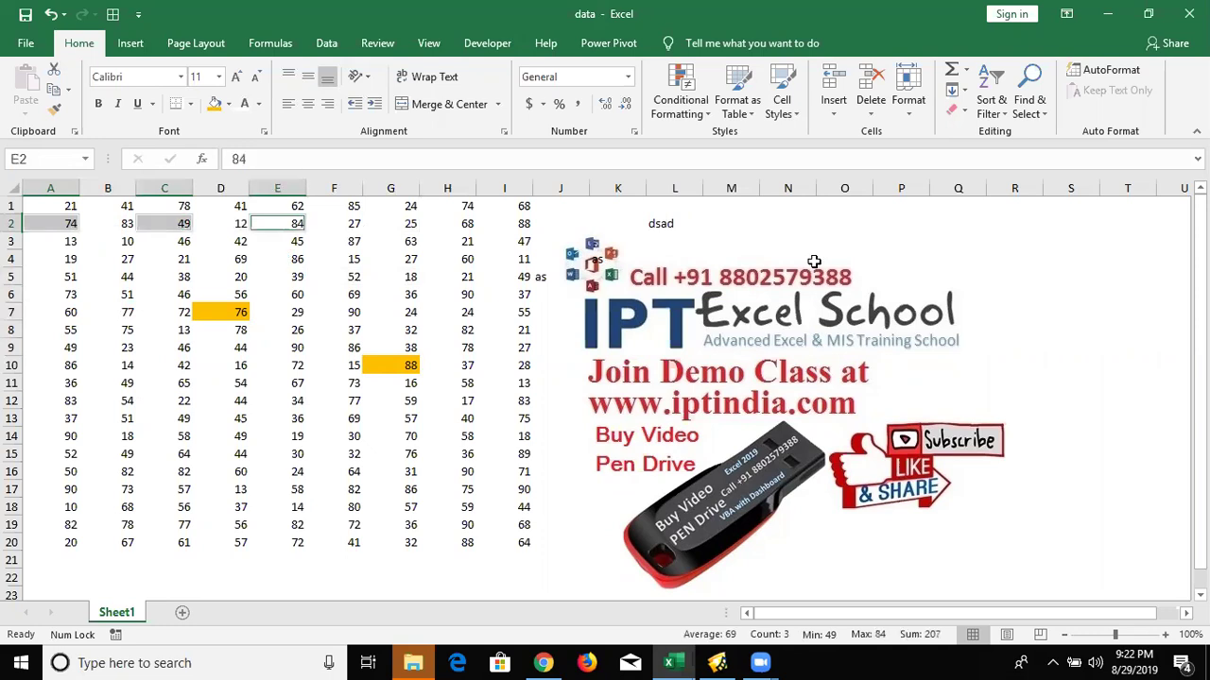
key(ctrl+c)
click(786, 237)
key(ctrl+v)
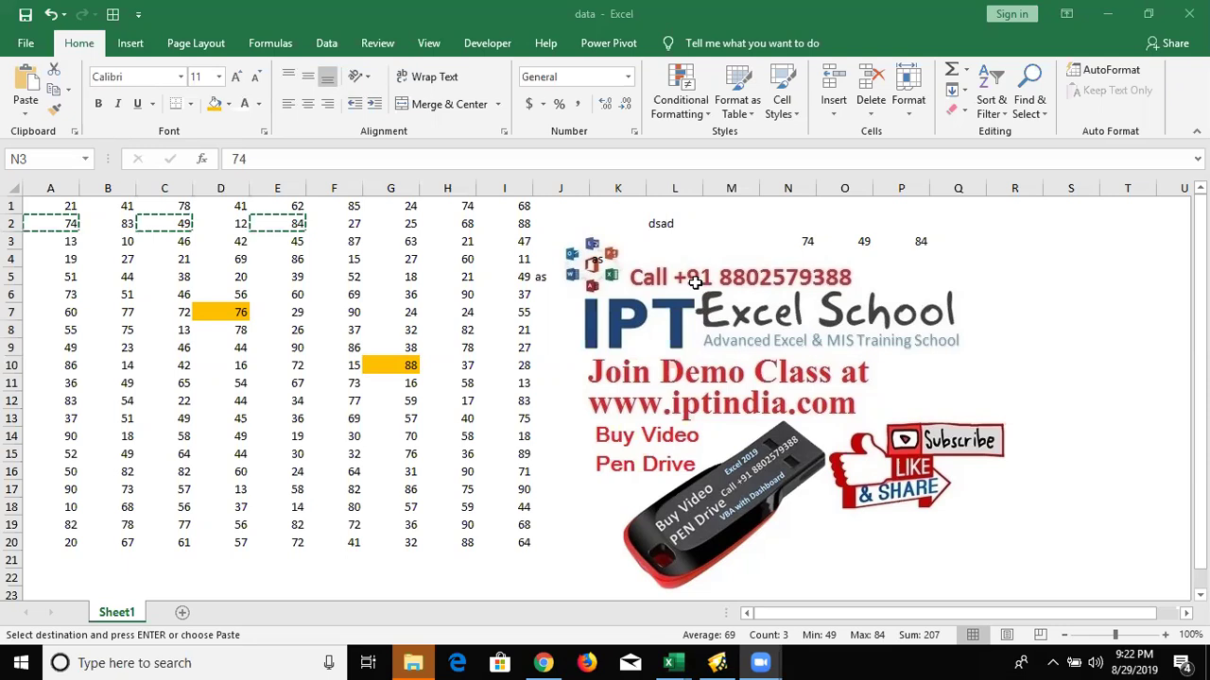
key(ctrl+v)
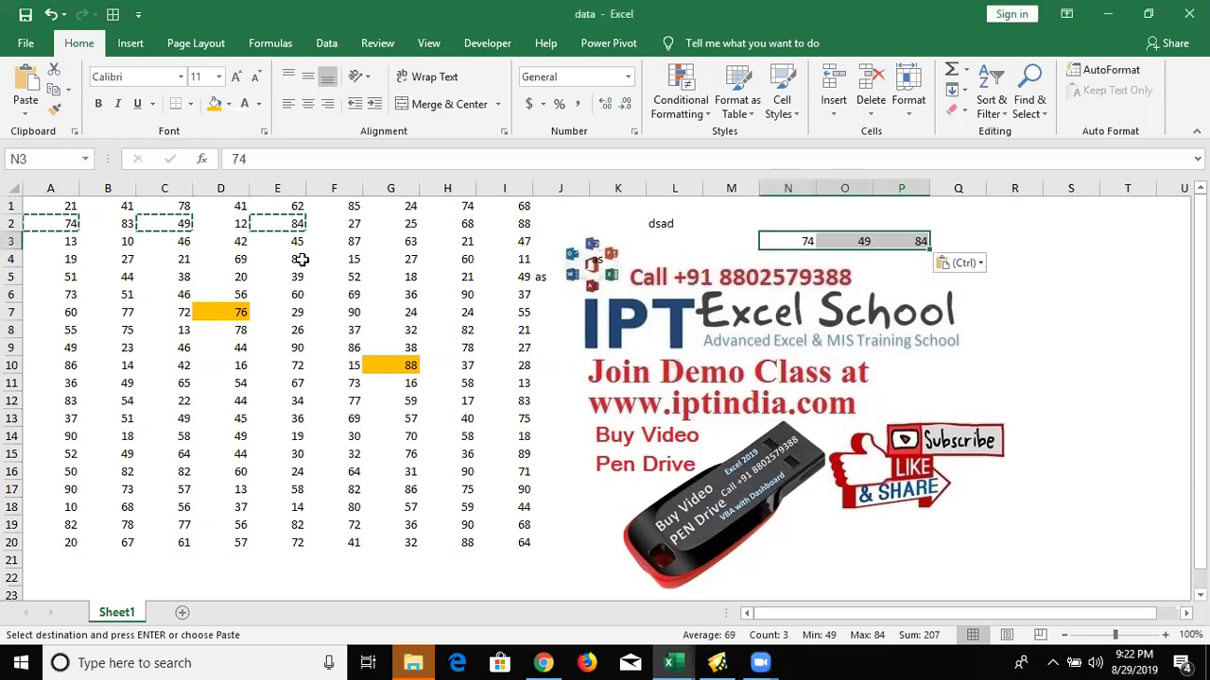
key(ctrl+z)
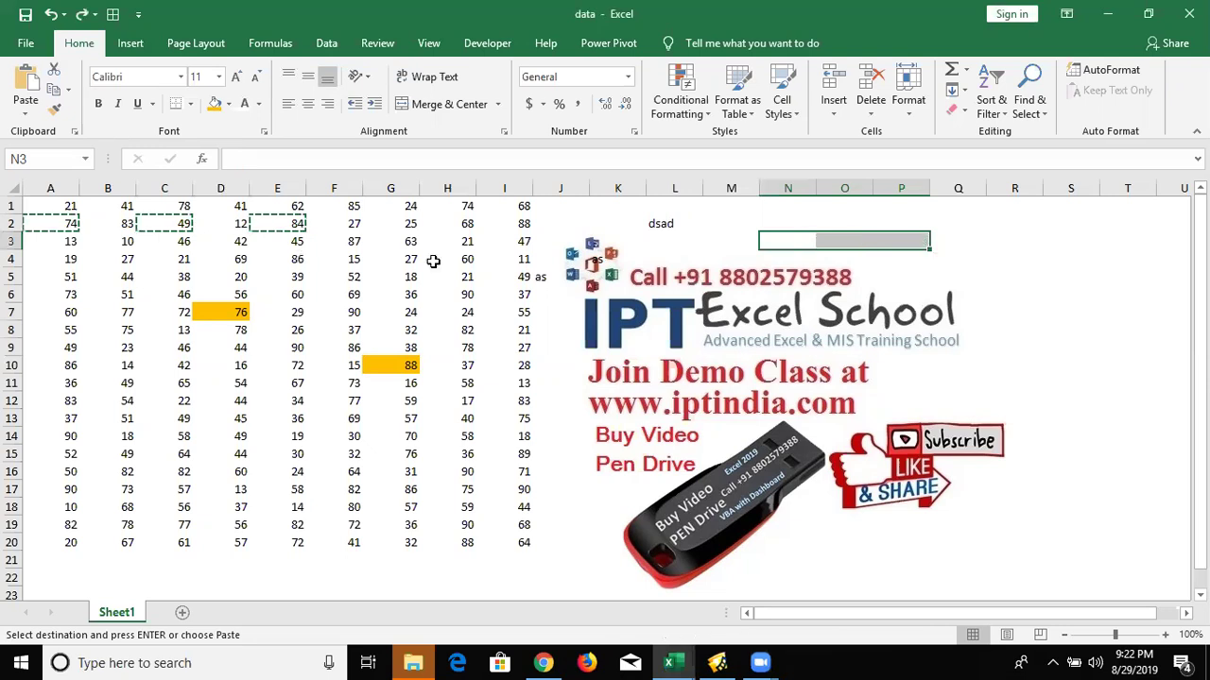
key(Escape)
key(ctrl+z)
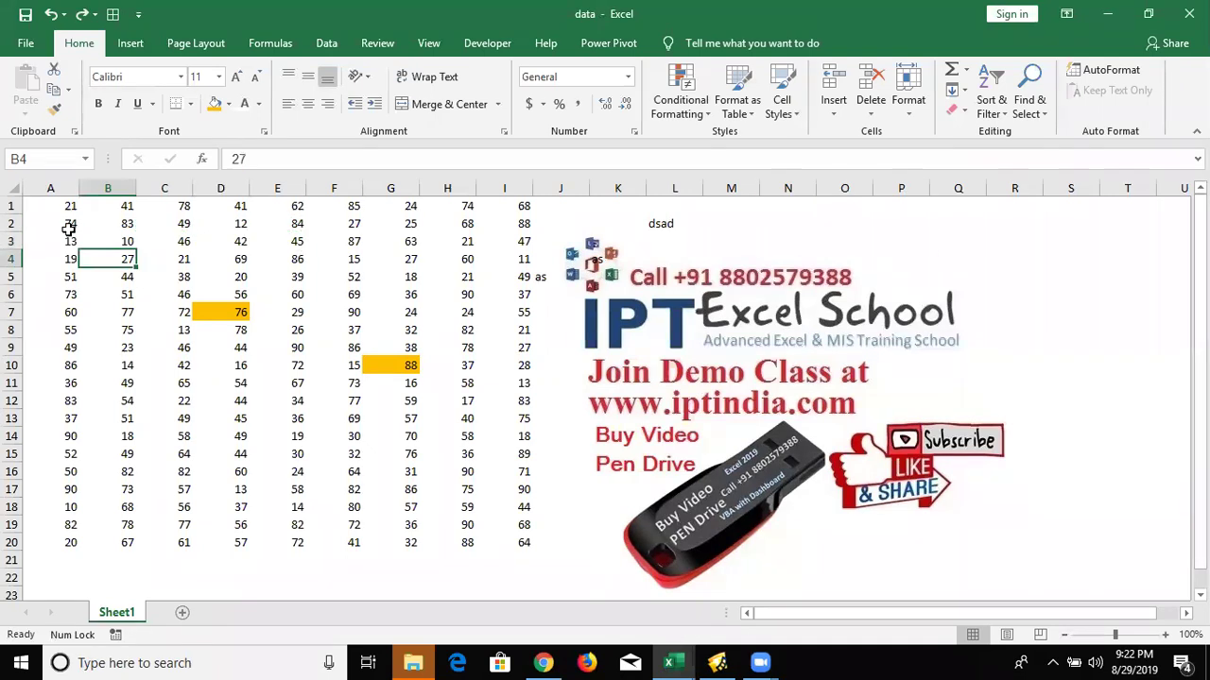
key(ctrl+z)
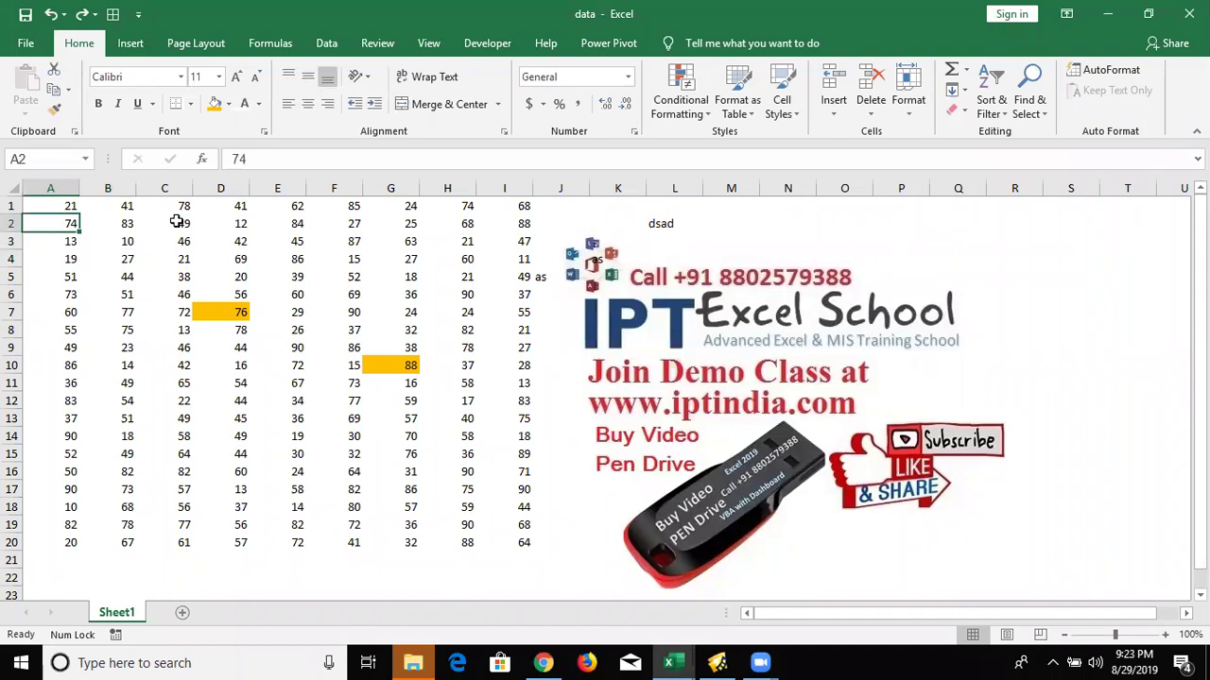
Select the separate cells A2, C2 and F2 together
ctrl+click(177, 223)
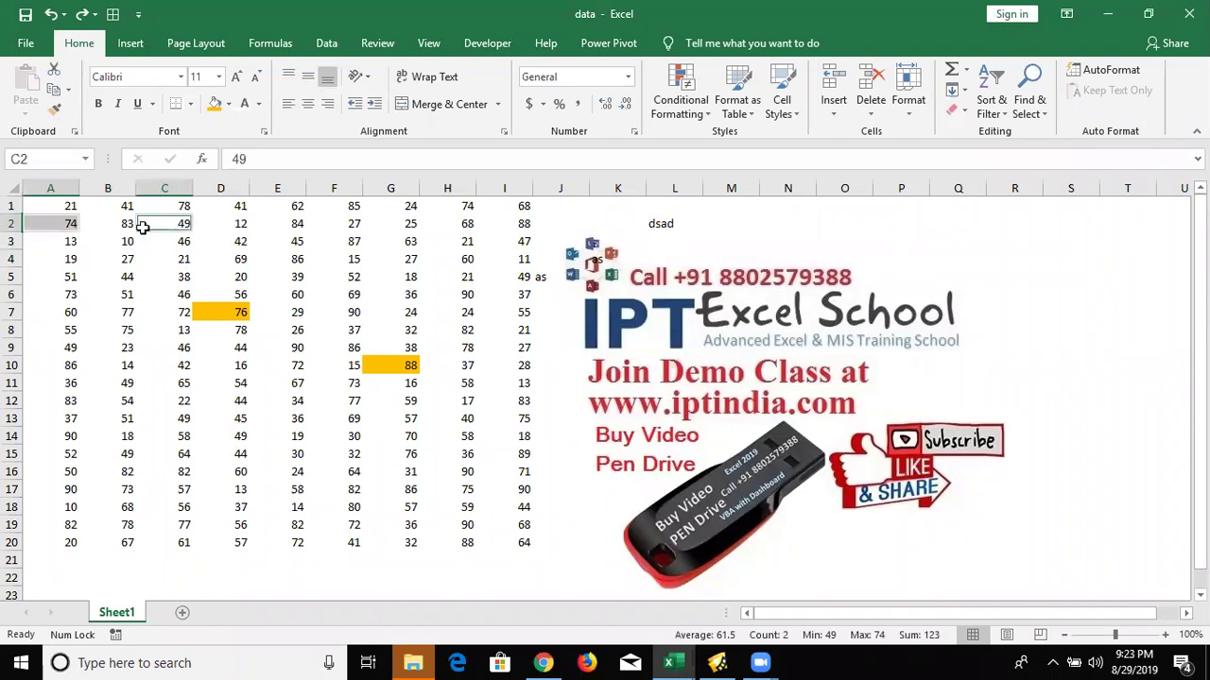
click(142, 227)
click(97, 227)
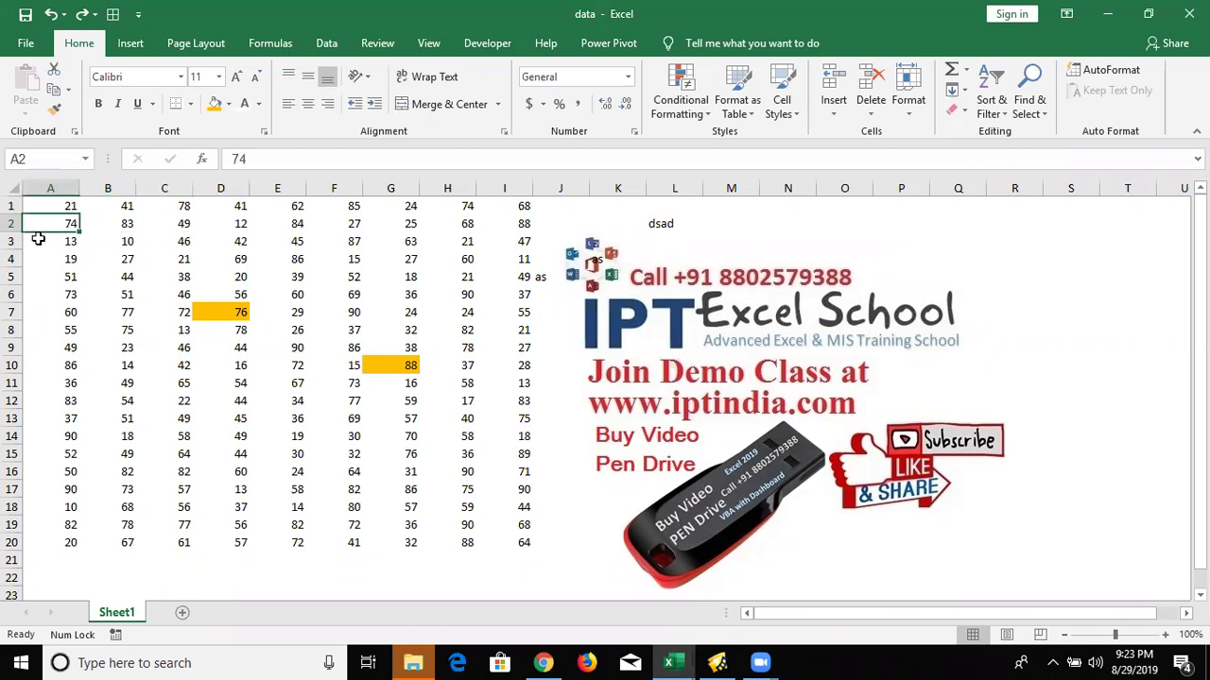
key(Right)
key(Right)
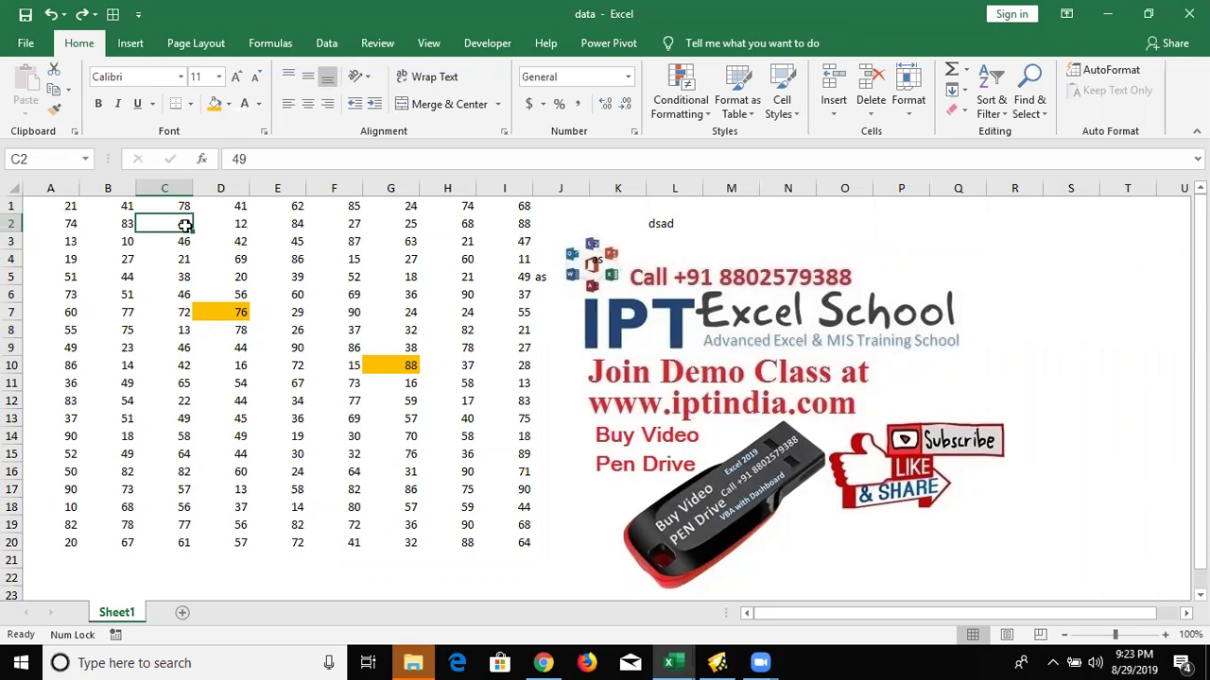
drag(60, 225, 184, 225)
drag(60, 223, 185, 221)
shift+click(298, 223)
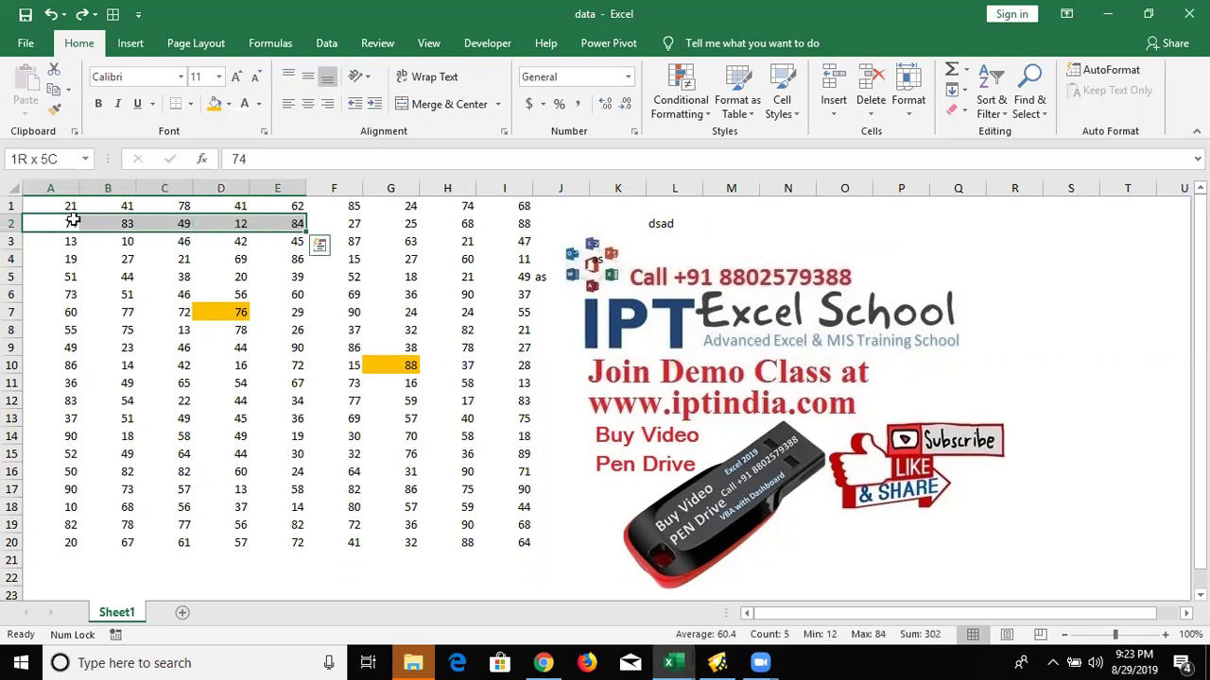
ctrl+click(193, 221)
ctrl+click(318, 223)
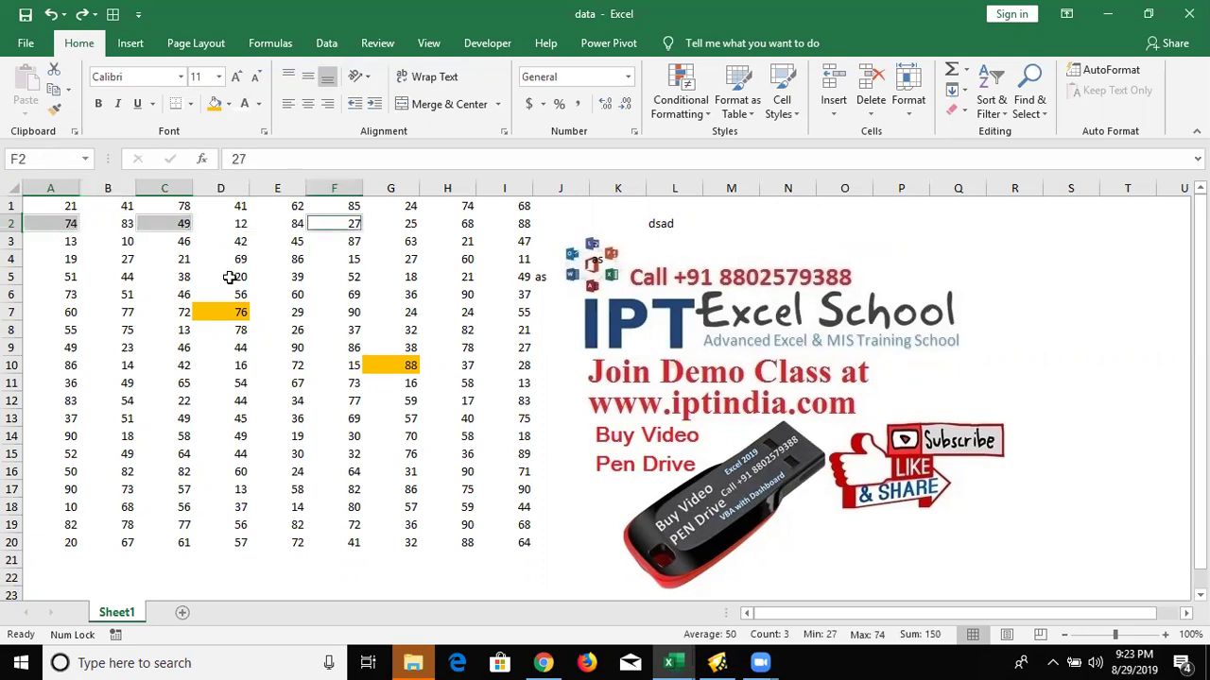
Copy them and paste into M2:O2 as 74, 49, 27, then end copy mode
key(ctrl+c)
click(740, 218)
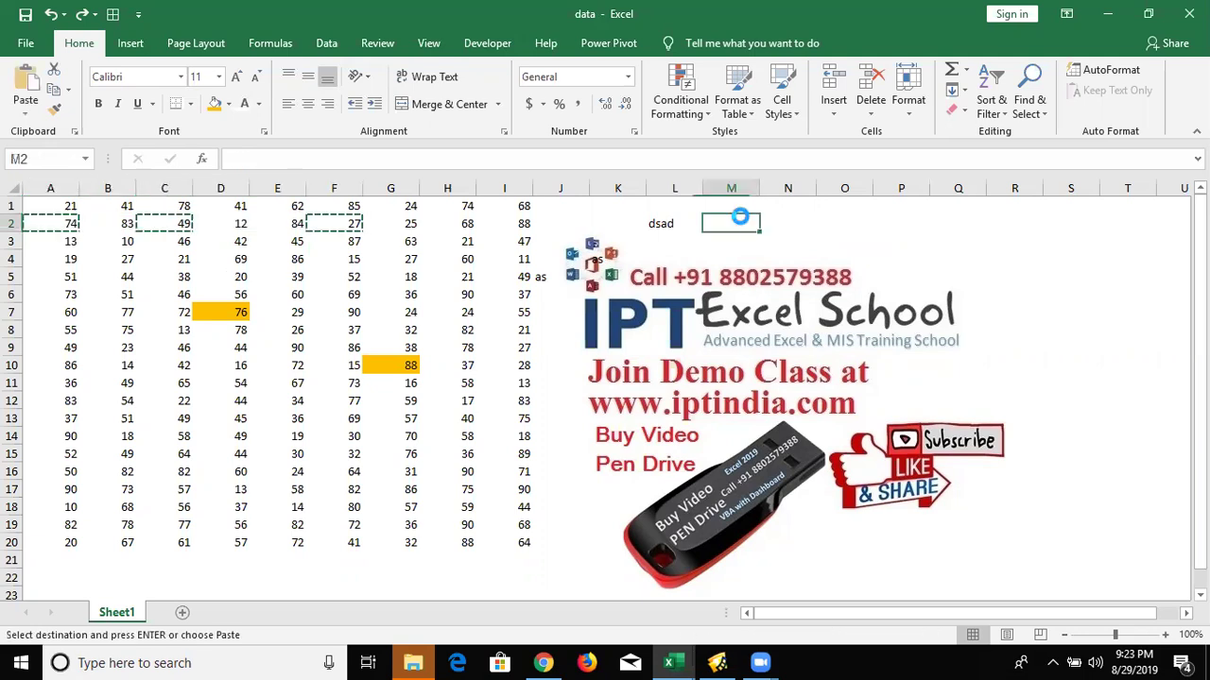
key(ctrl+v)
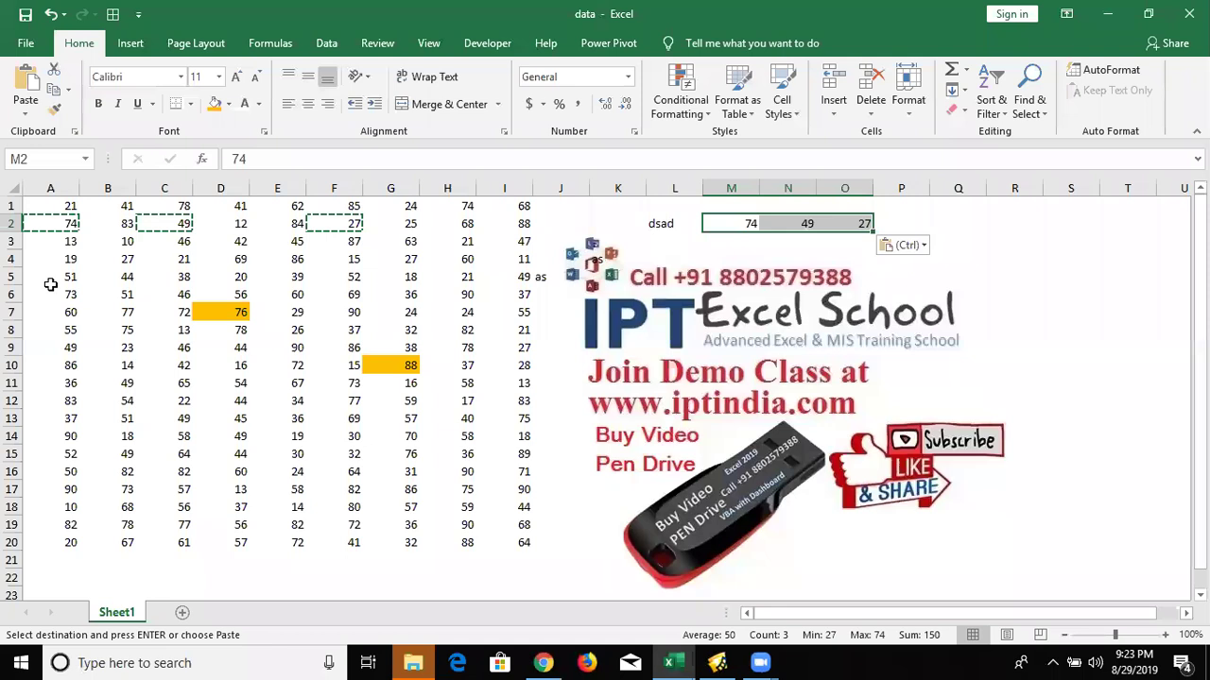
click(62, 248)
click(59, 229)
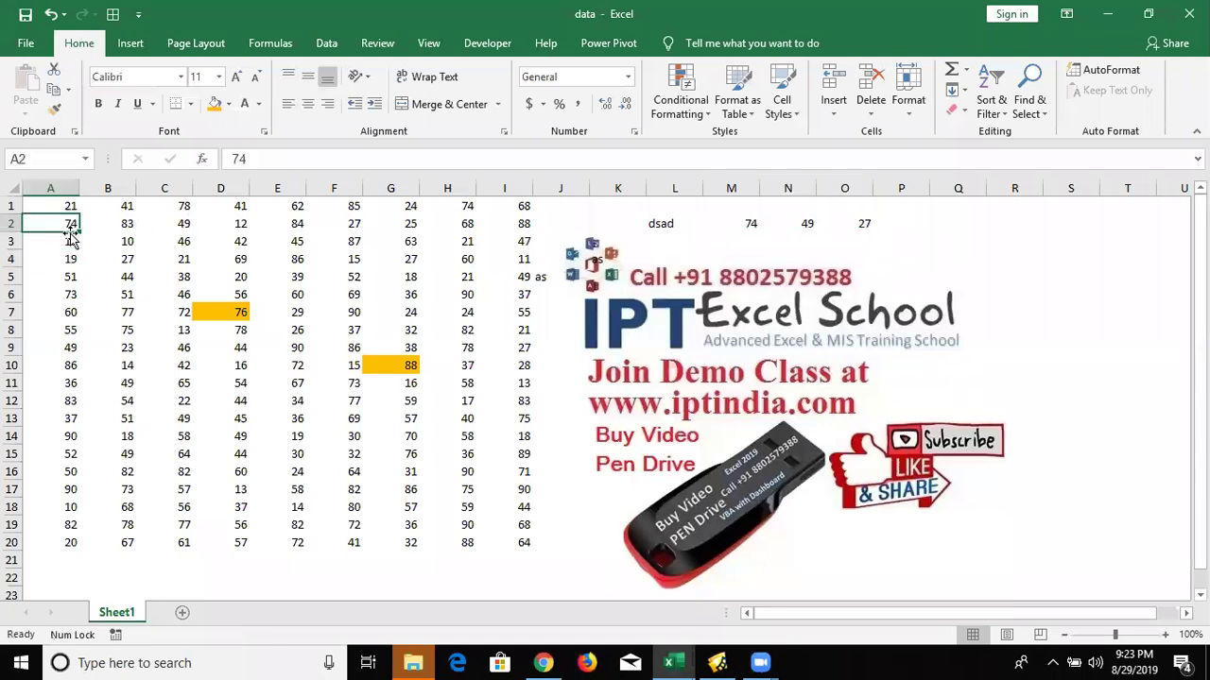
shift+click(148, 225)
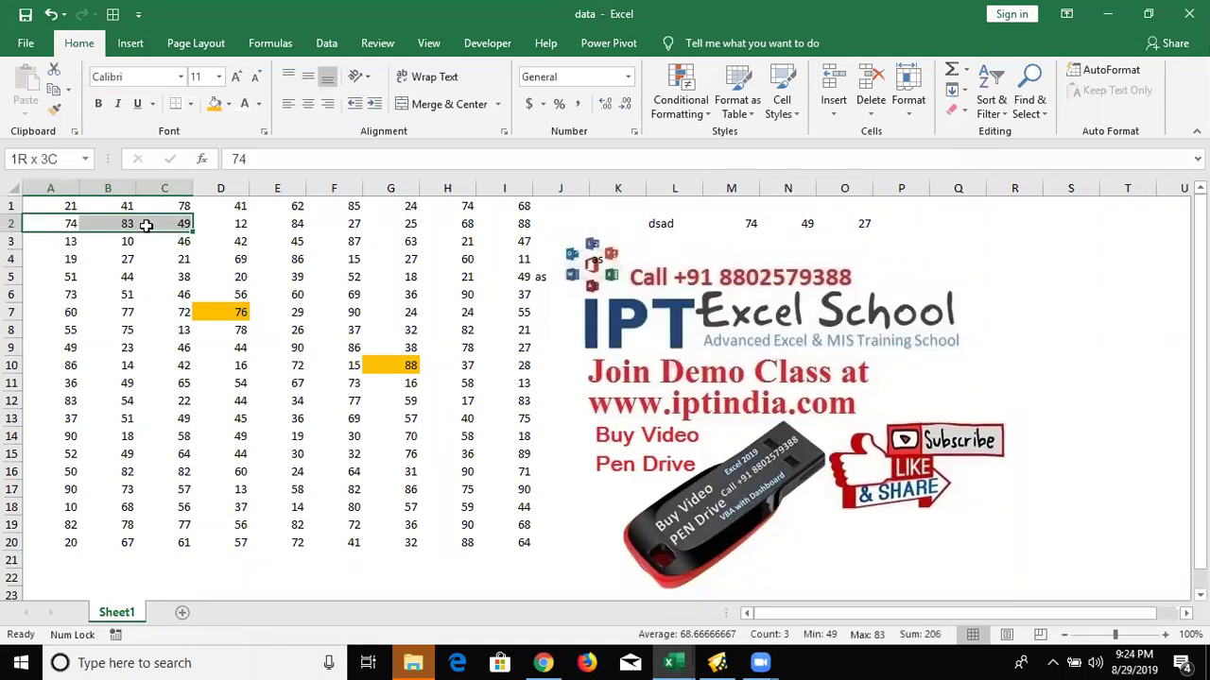
ctrl+click(282, 225)
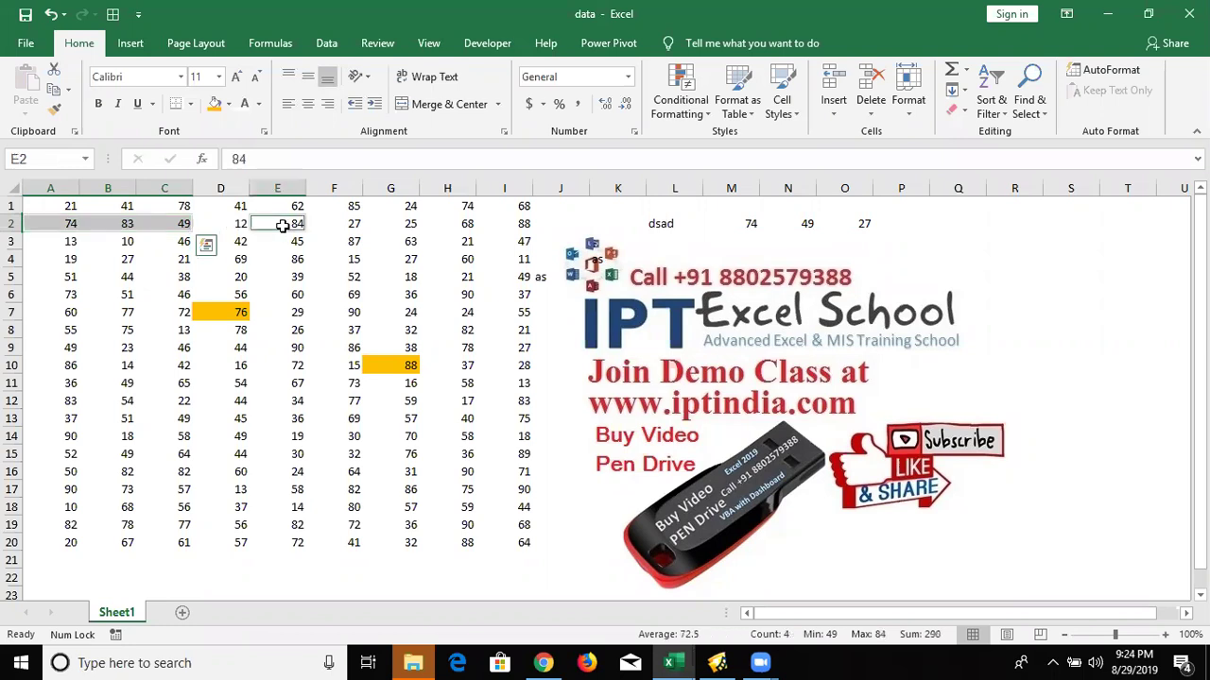
shift+click(350, 224)
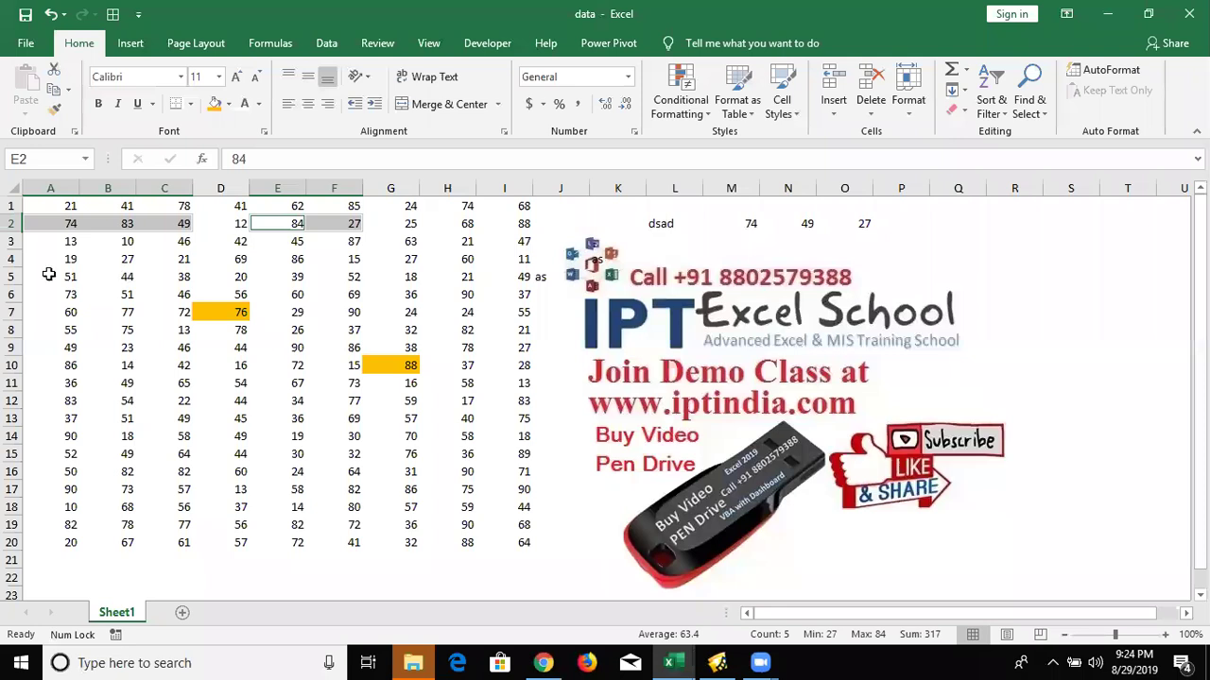
drag(49, 274, 95, 275)
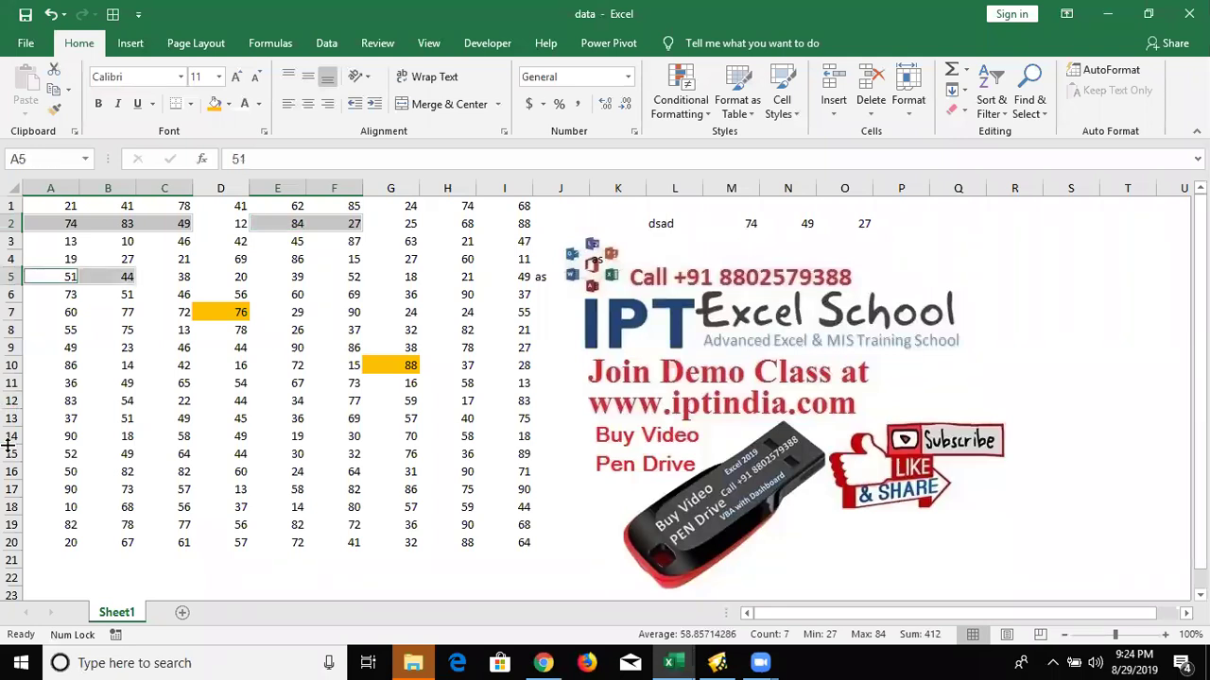
key(ctrl+c)
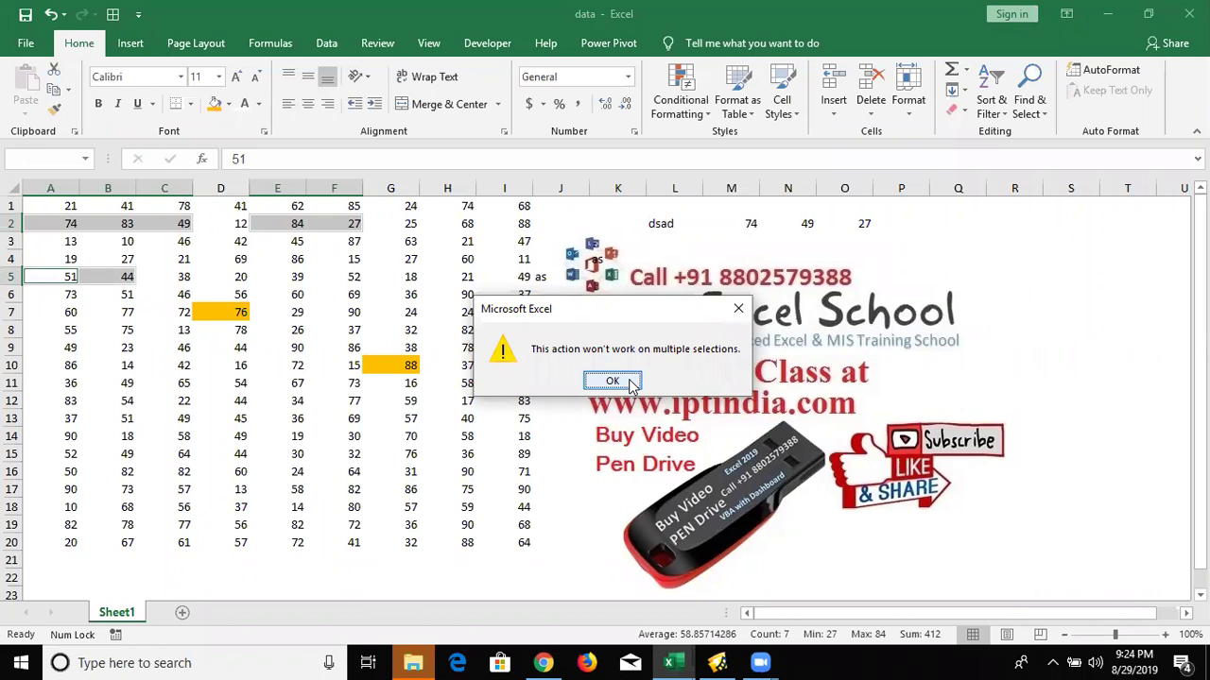
key(Return)
click(331, 291)
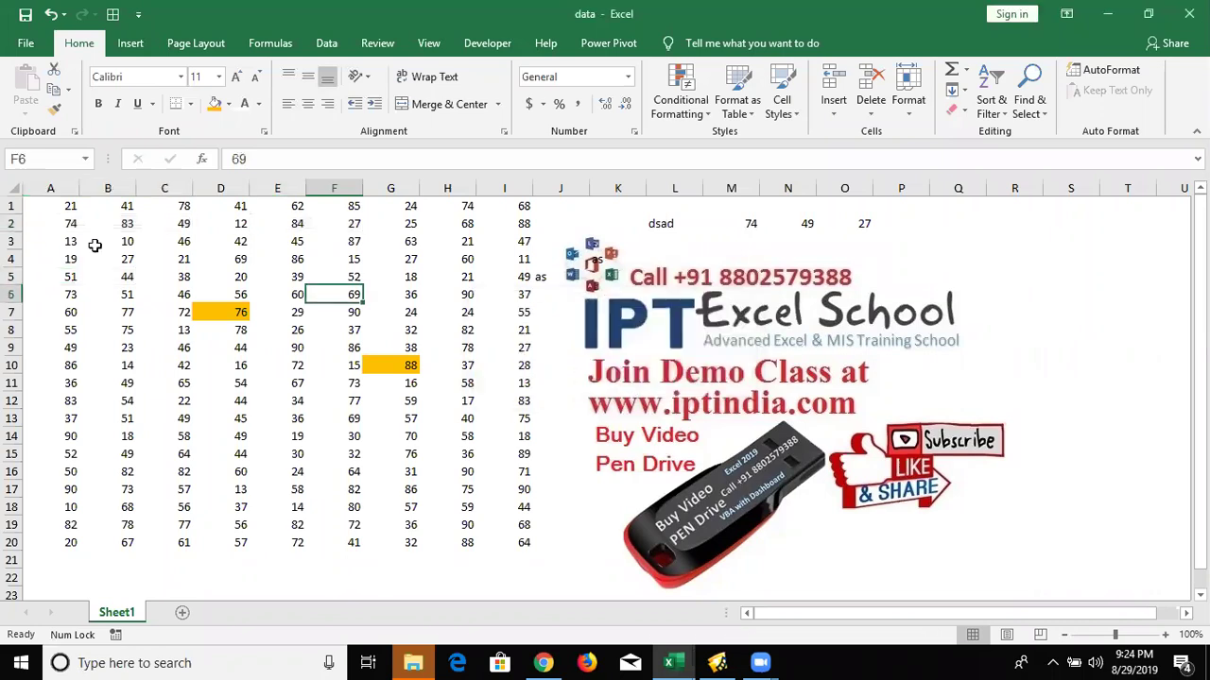
drag(70, 225, 163, 227)
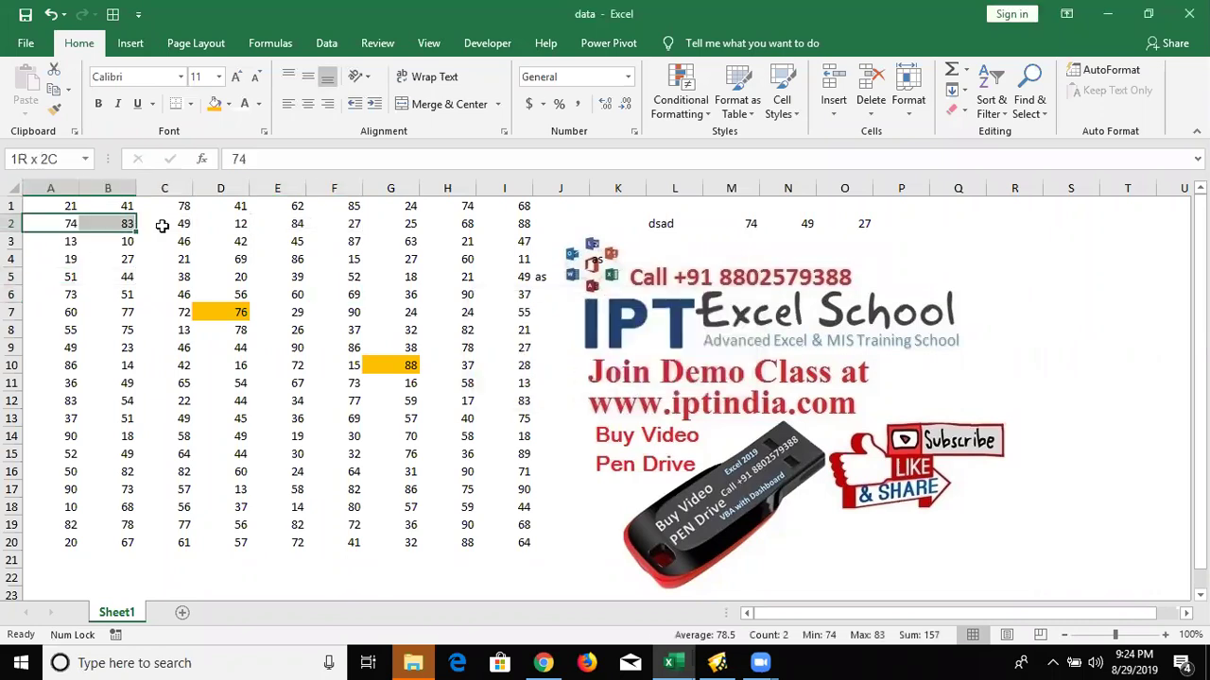
Add A5:C5 to the A2:C2 selection and paste both rows into Q2:S3
ctrl+drag(62, 276, 159, 277)
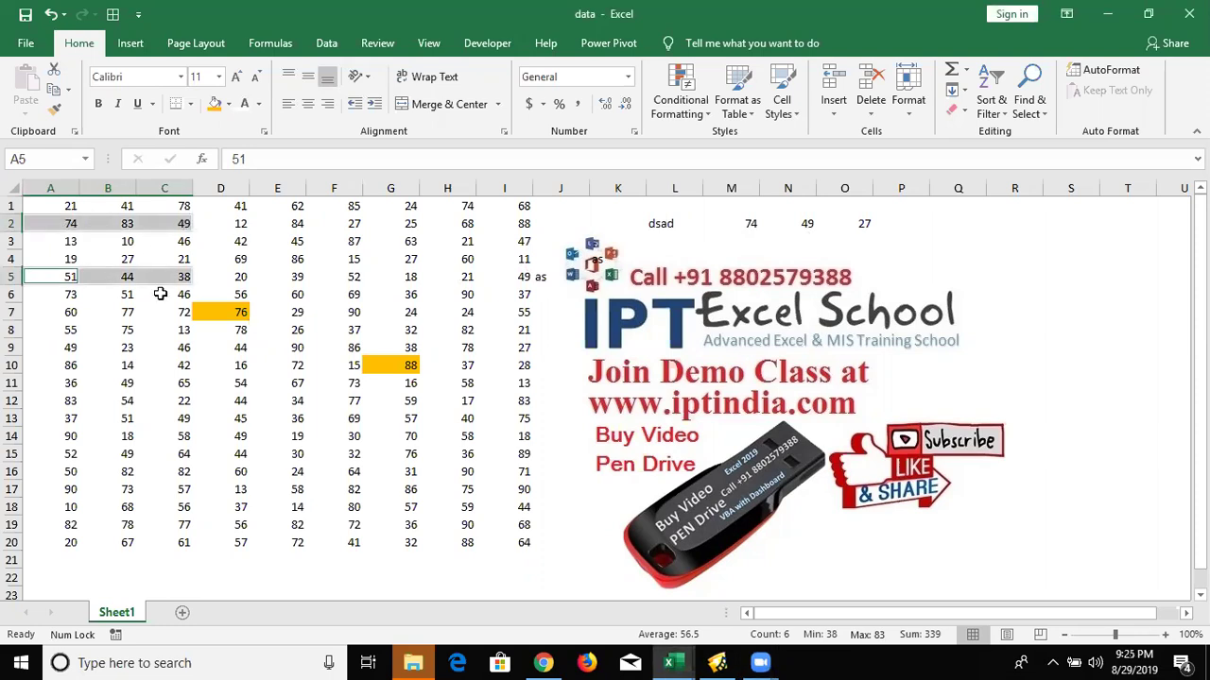
key(ctrl+c)
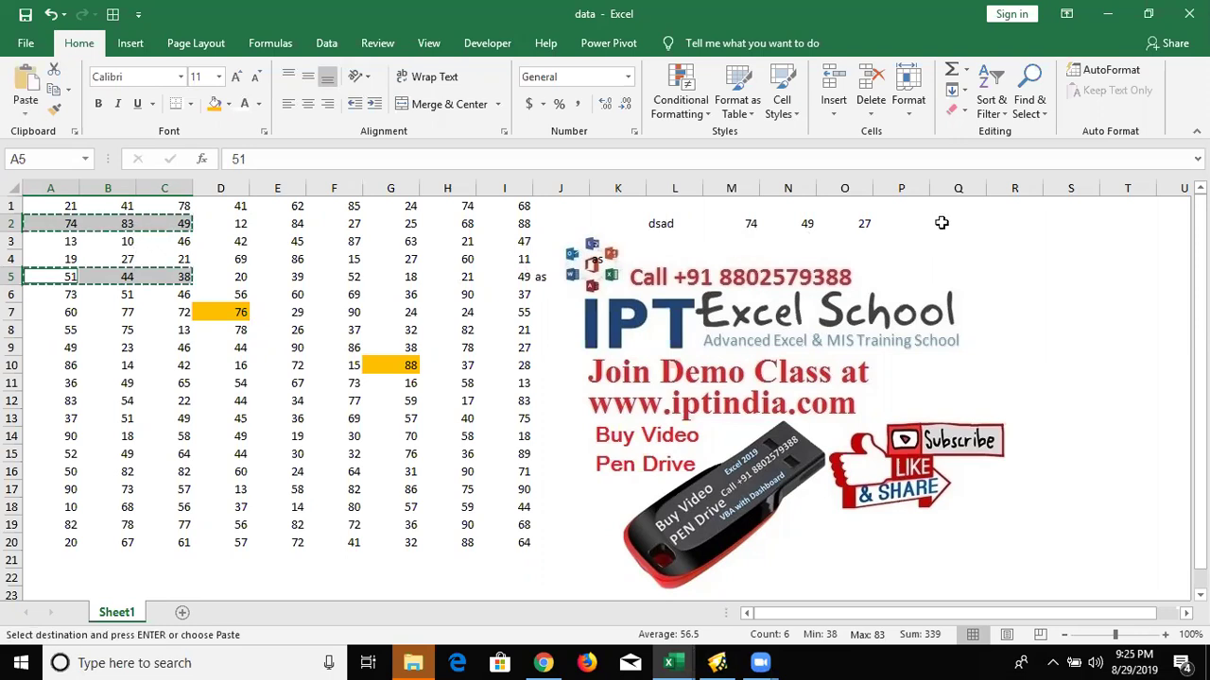
click(939, 224)
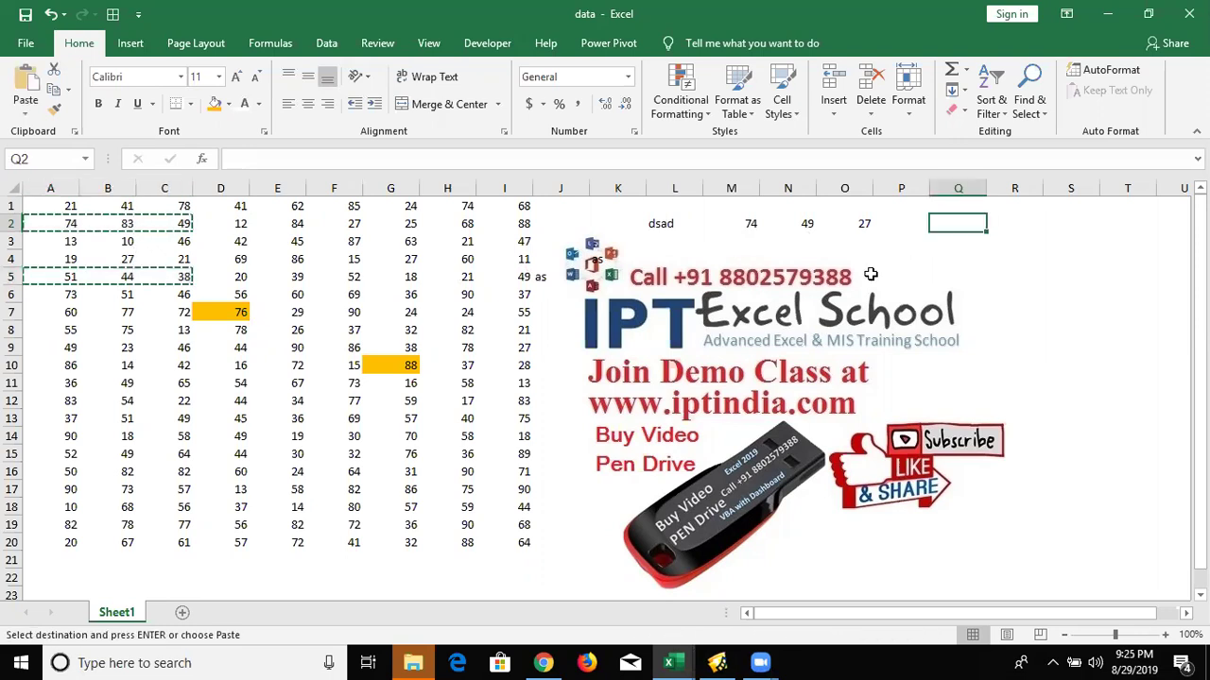
key(ctrl+v)
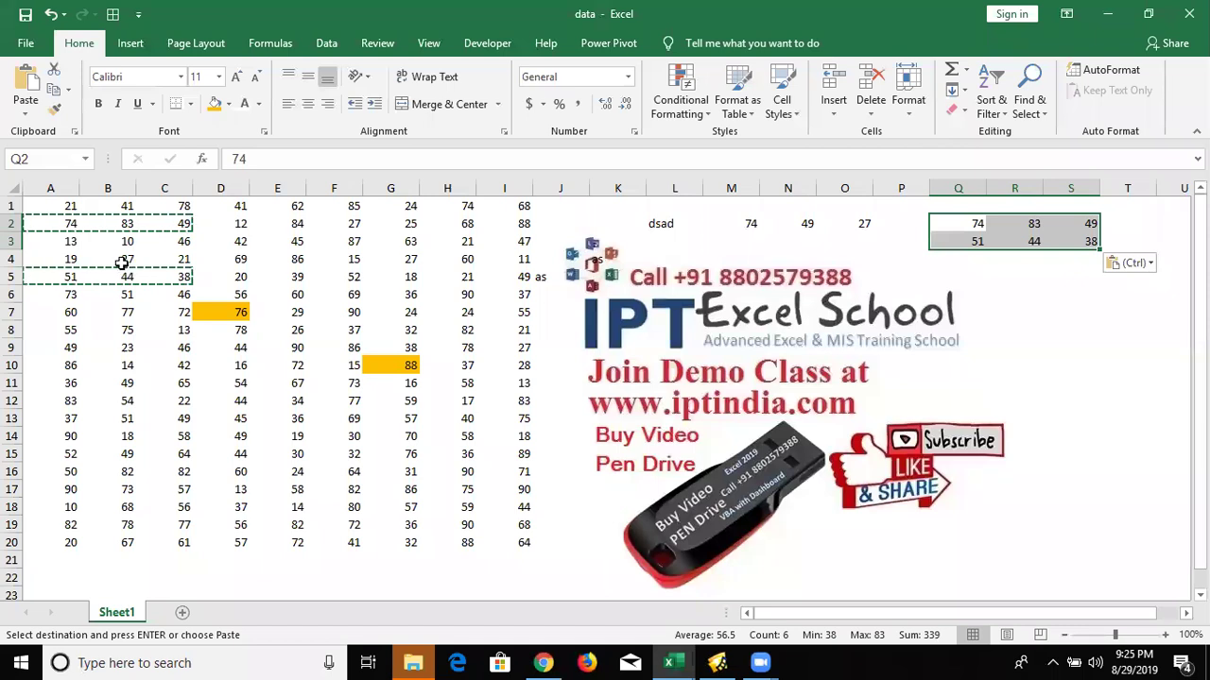
key(Escape)
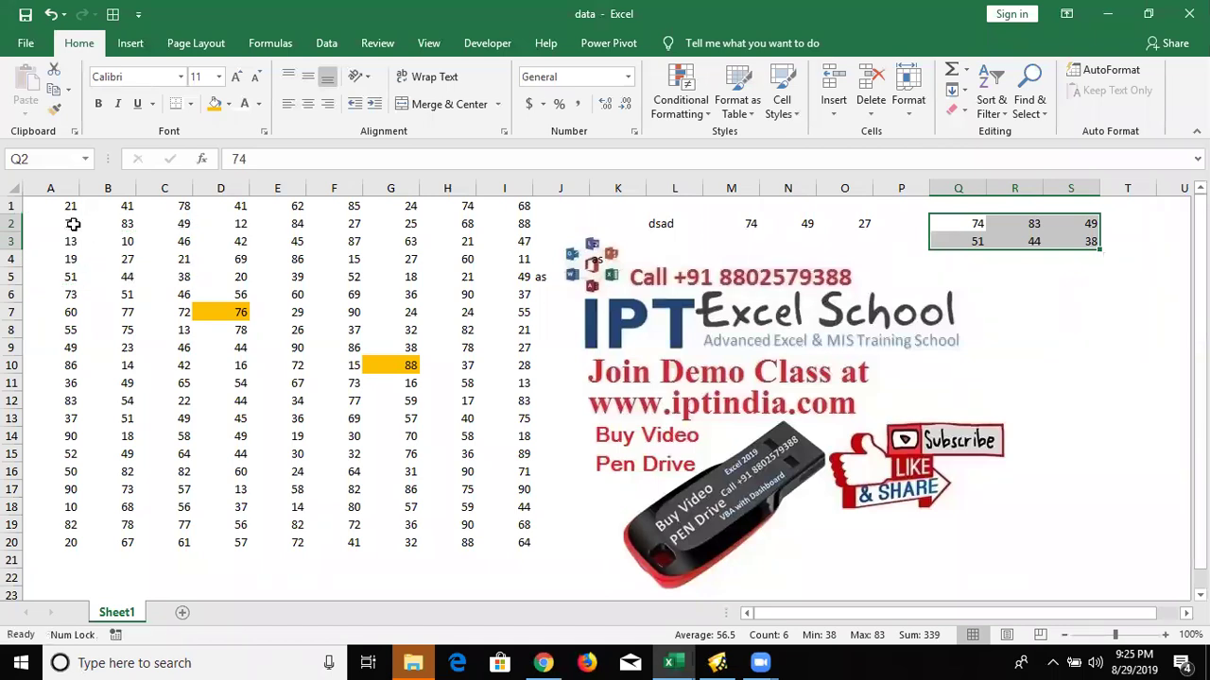
Start a new selection of cells A2, C2 and E2
click(73, 224)
ctrl+click(155, 223)
ctrl+click(259, 223)
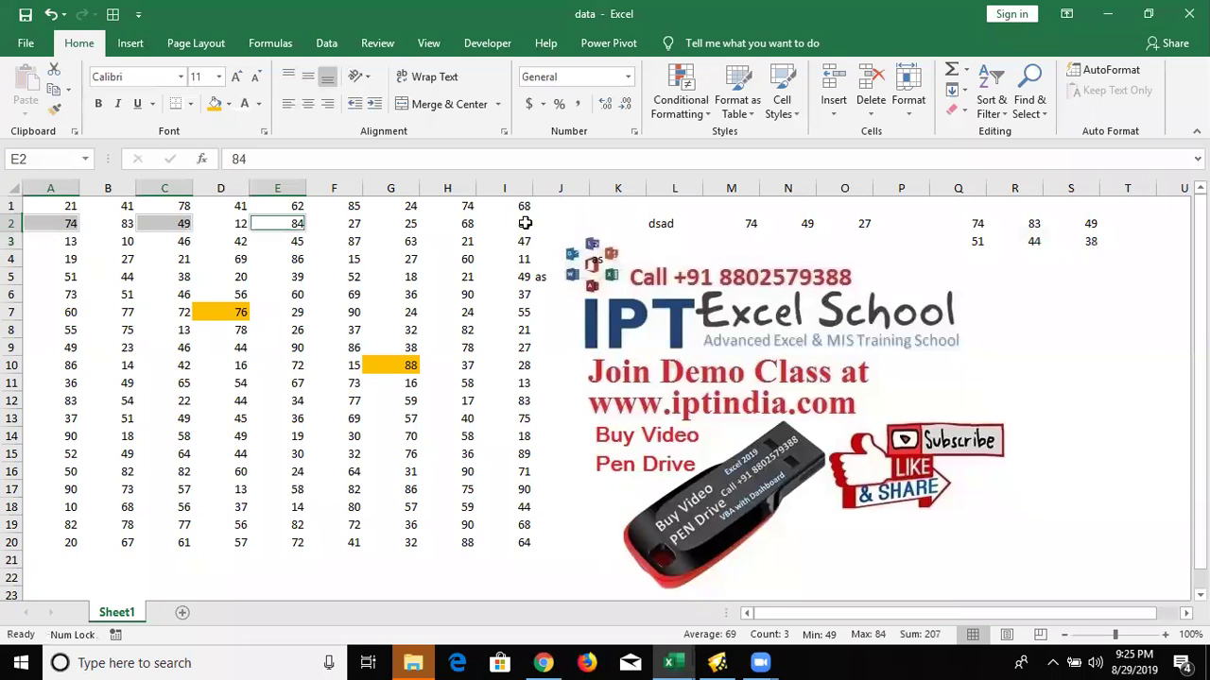
Copy the A, C, E, G and I cells of rows 2 and 4 and paste them as a block at M4
ctrl+click(64, 260)
ctrl+click(162, 258)
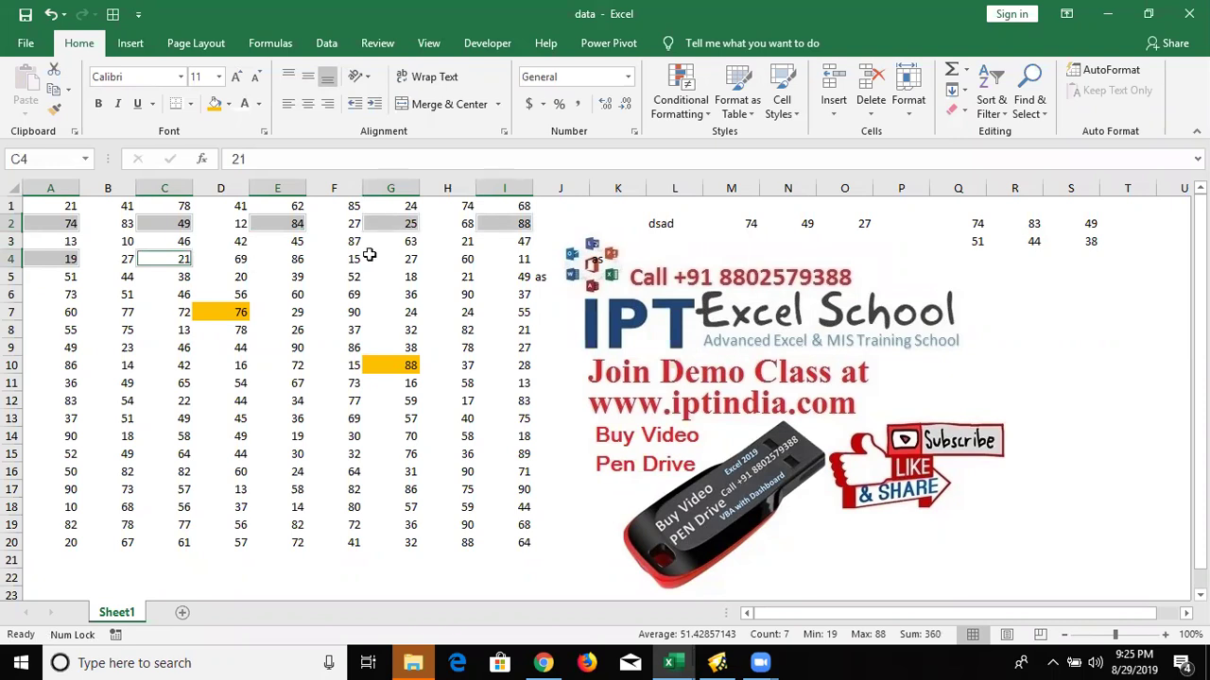
ctrl+click(284, 259)
ctrl+click(397, 259)
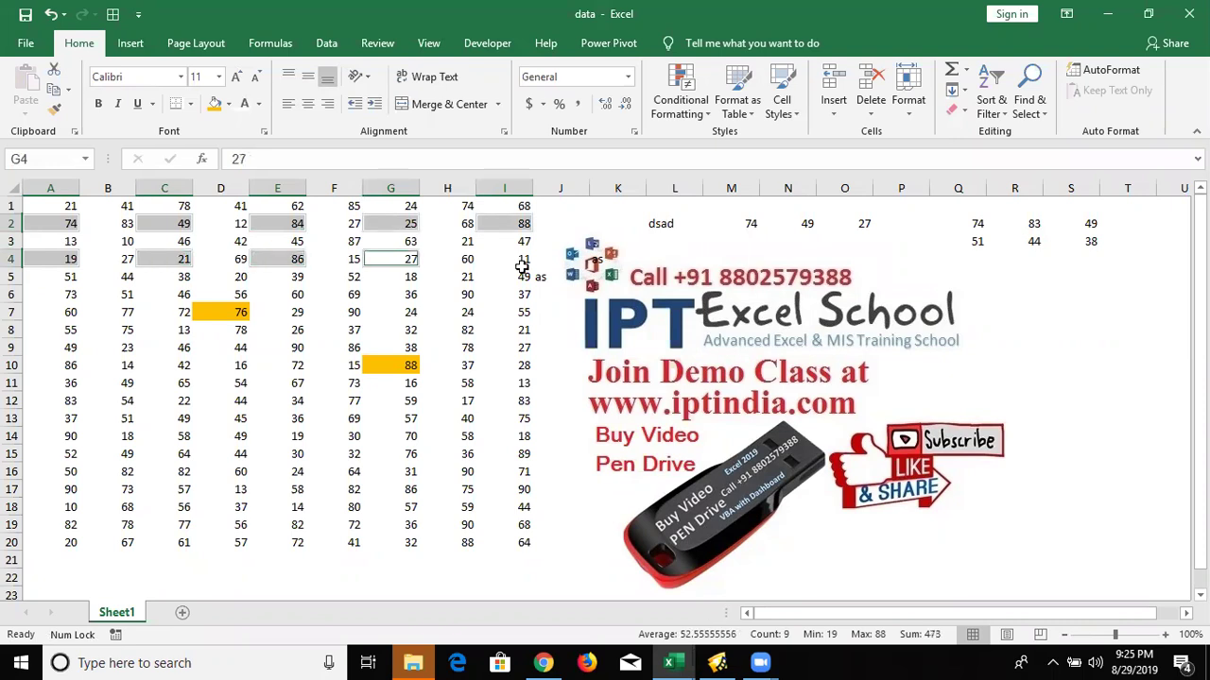
ctrl+click(522, 264)
key(ctrl+c)
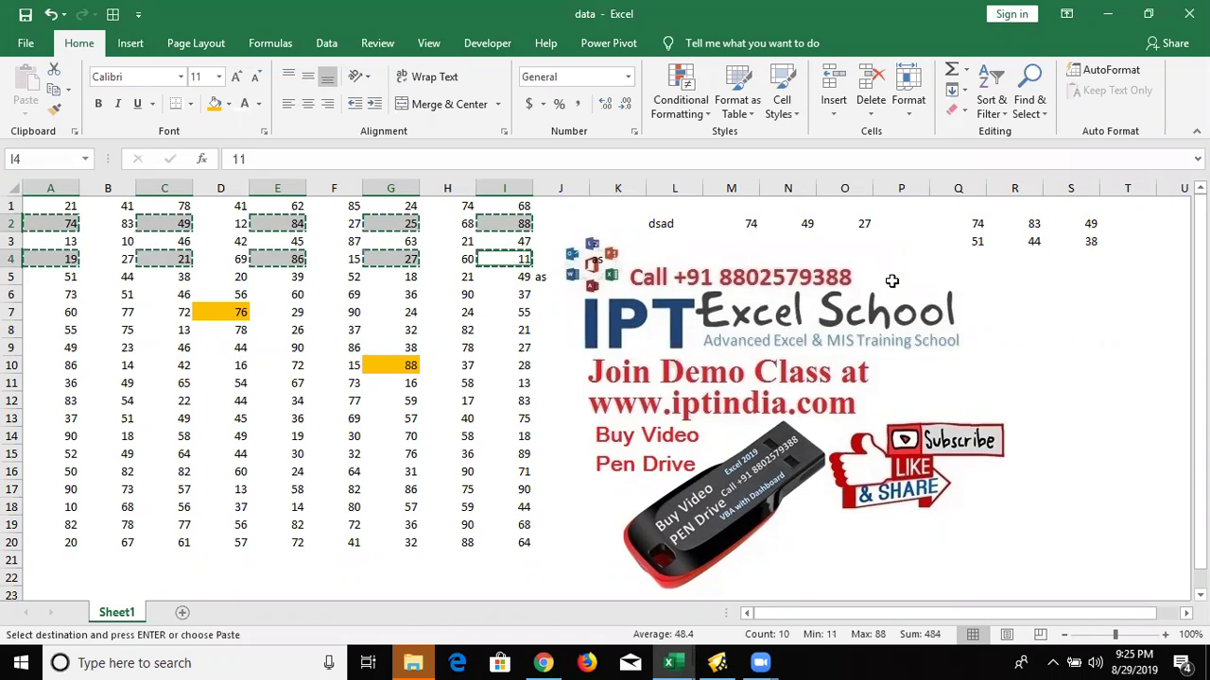
click(736, 263)
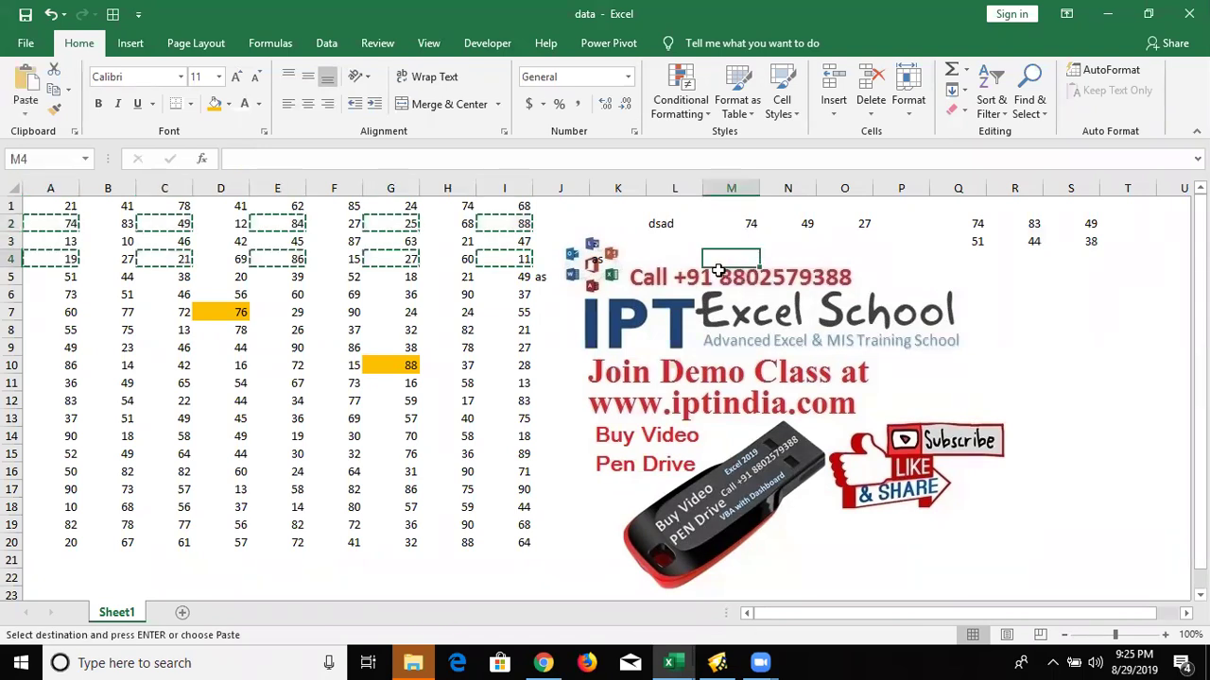
key(ctrl+v)
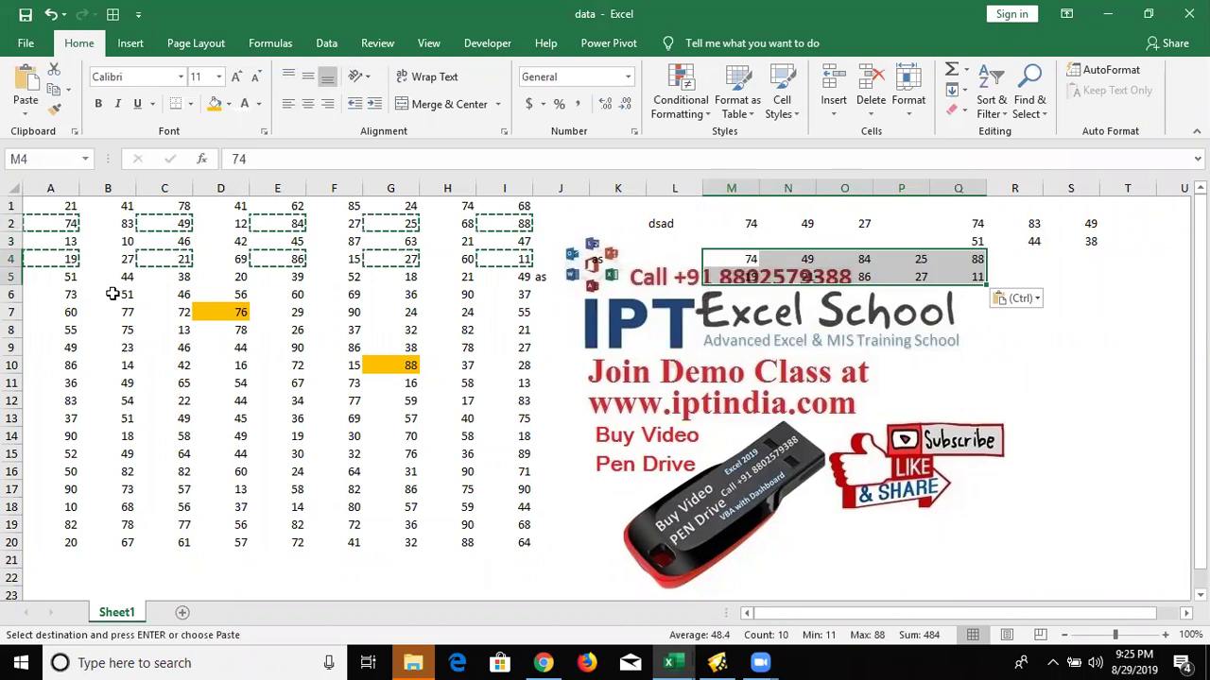
Try copying A6:D11 together with F7:G9, dismiss the multiple-selections warning, and select the pasted test blocks
drag(51, 294, 241, 383)
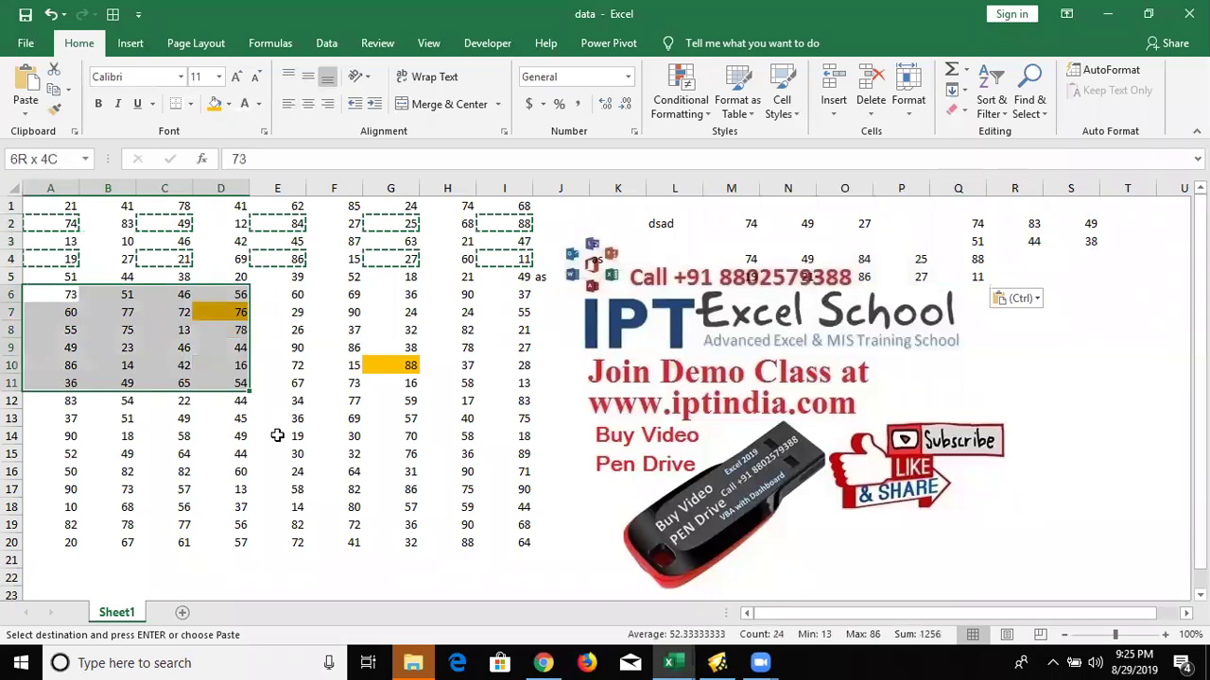
drag(360, 310, 375, 355)
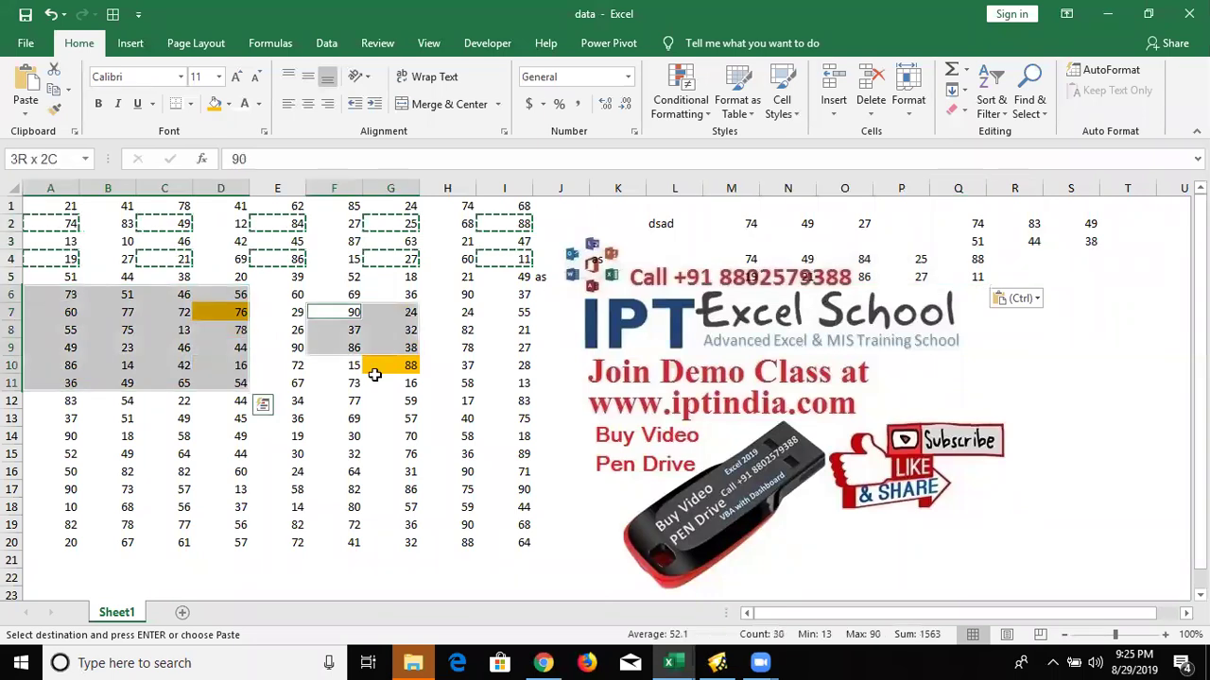
key(ctrl+c)
key(Return)
click(220, 259)
mouse_move(627, 203)
mouse_down()
mouse_move(1088, 268)
mouse_move(1063, 276)
mouse_up()
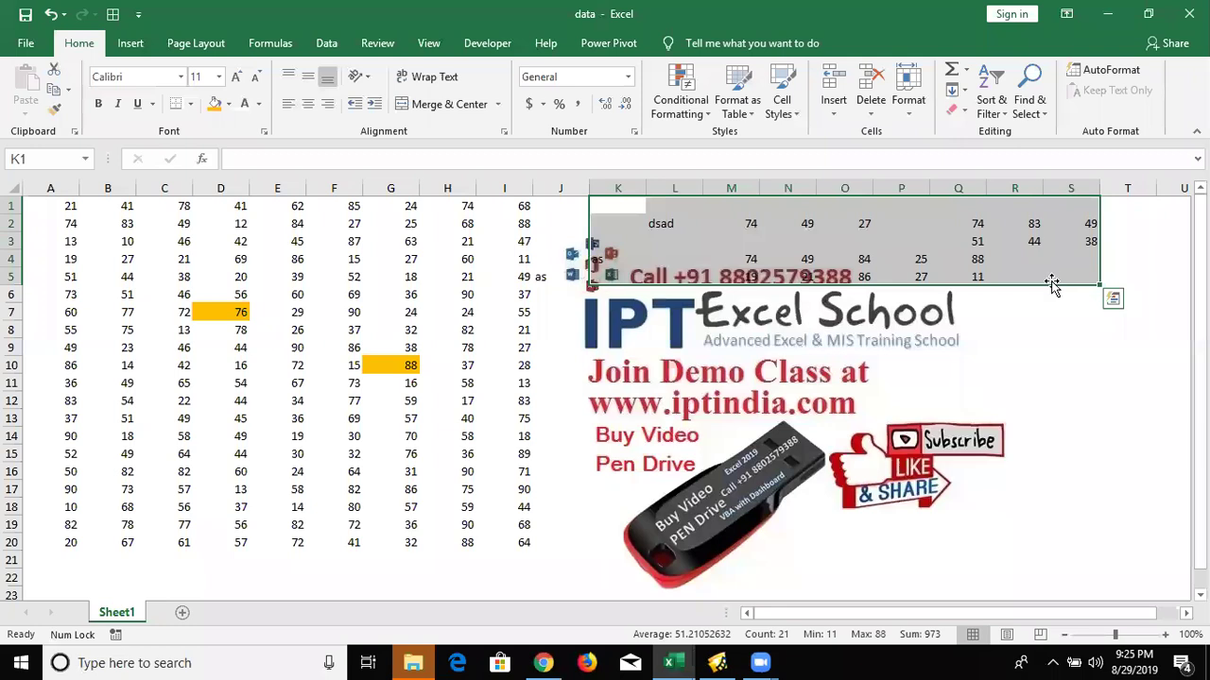
key(Delete)
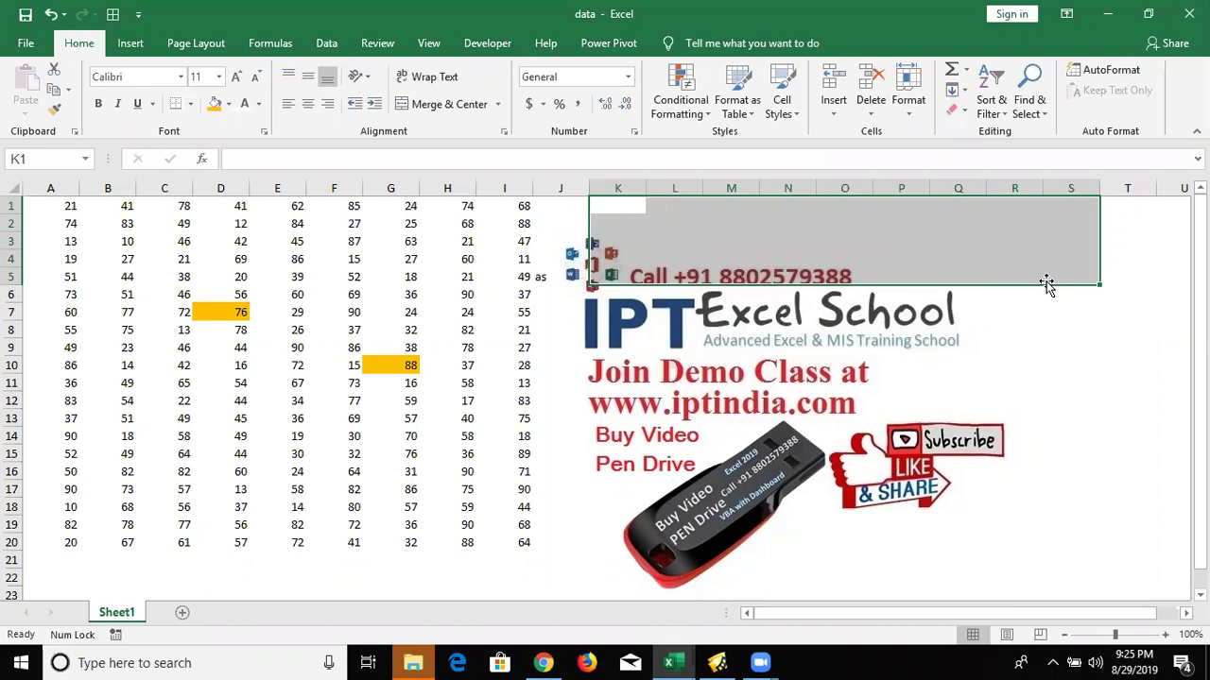
click(71, 260)
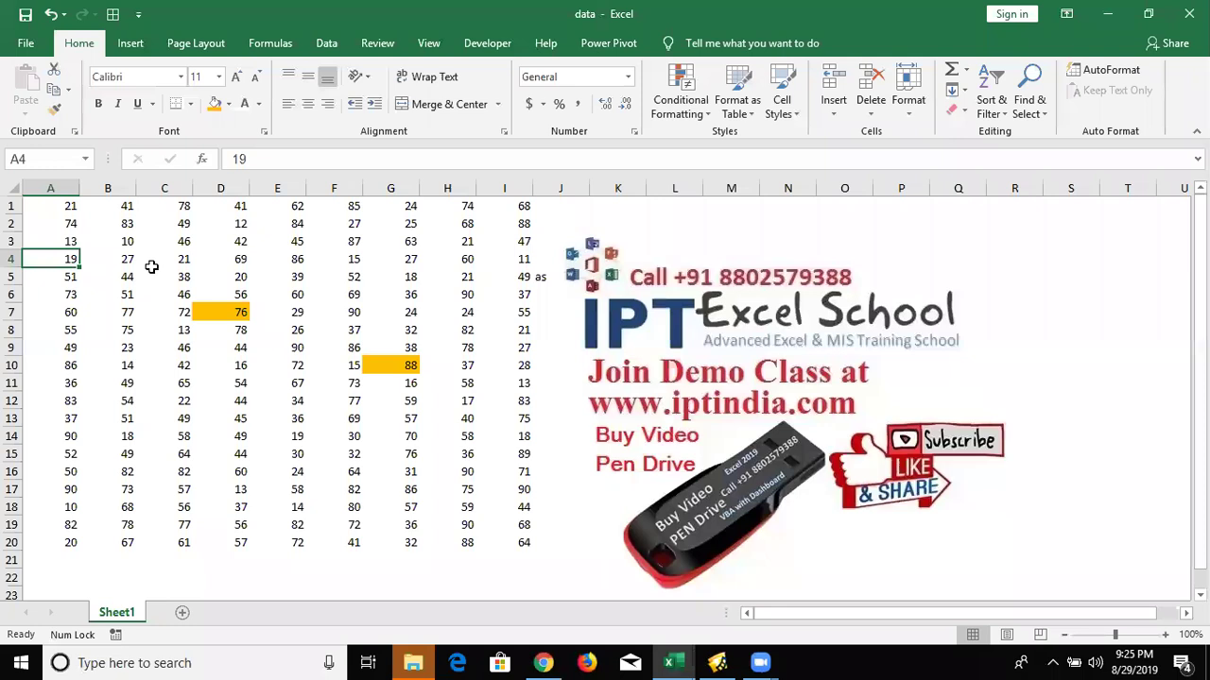
ctrl+click(164, 262)
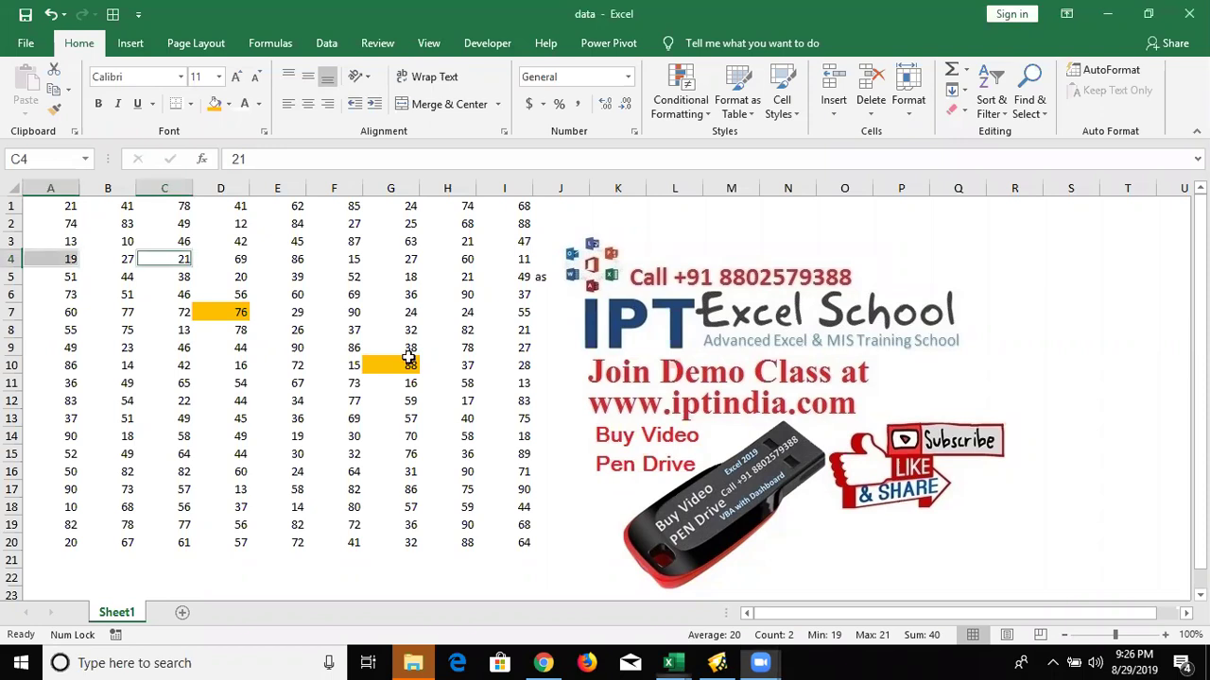
click(314, 327)
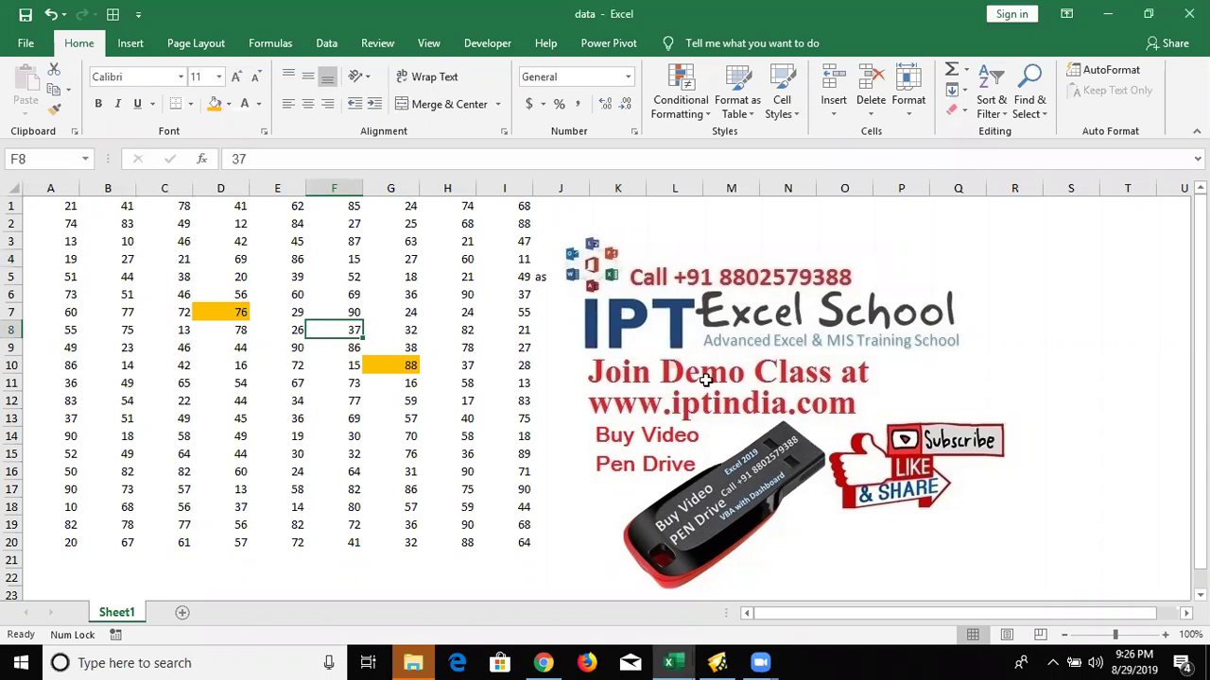
drag(561, 205, 696, 388)
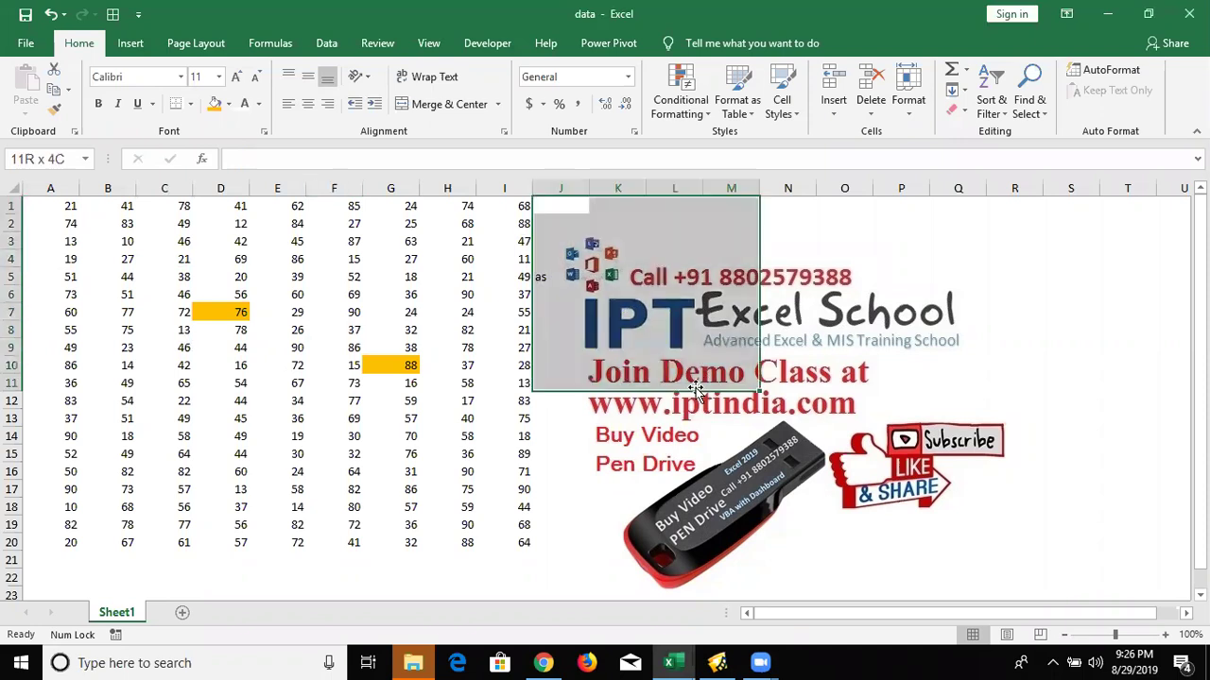
click(78, 312)
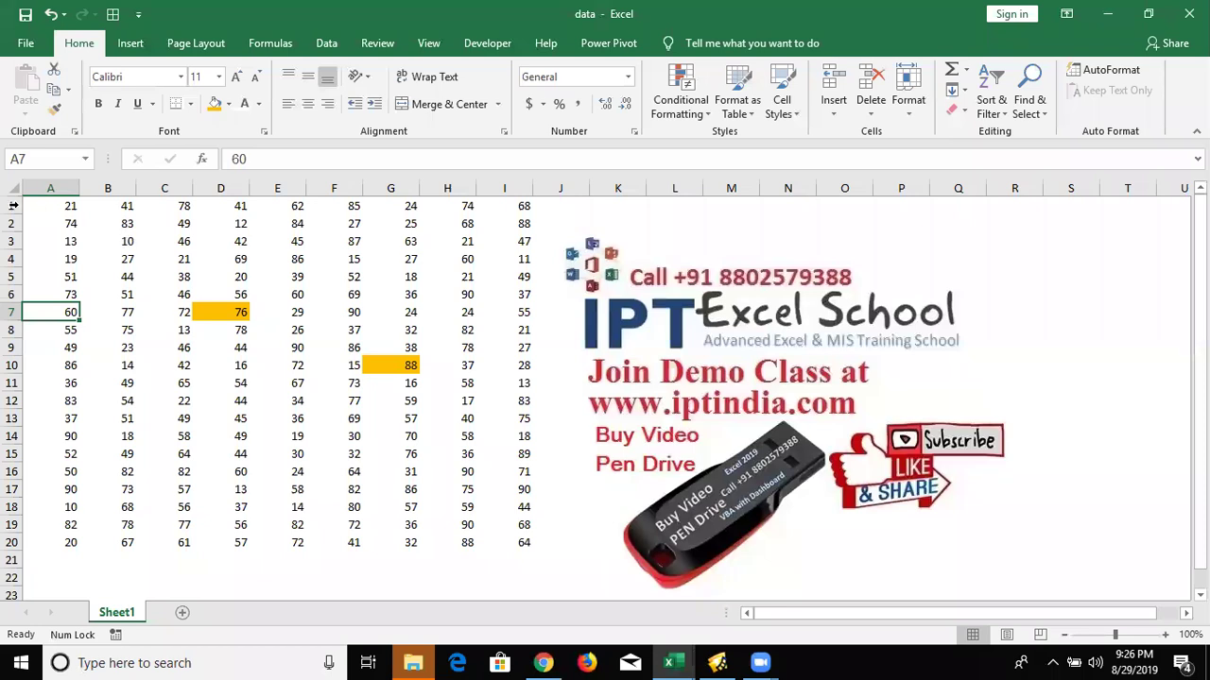
click(11, 205)
drag(244, 218, 405, 223)
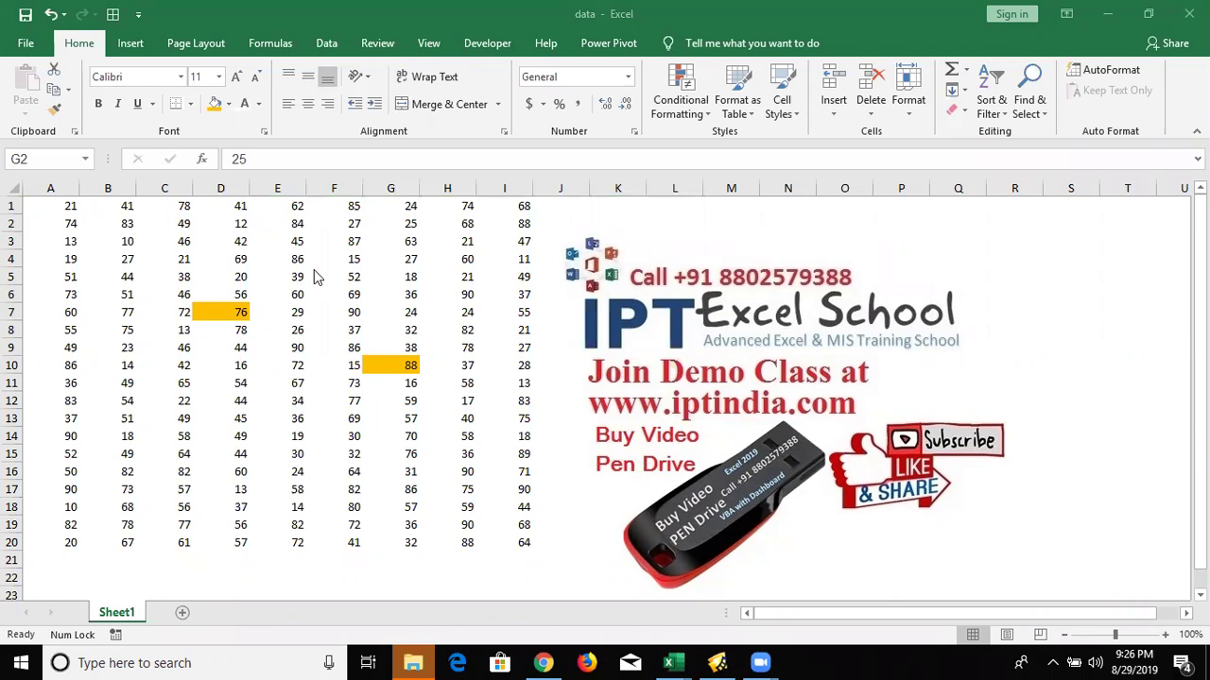
click(175, 260)
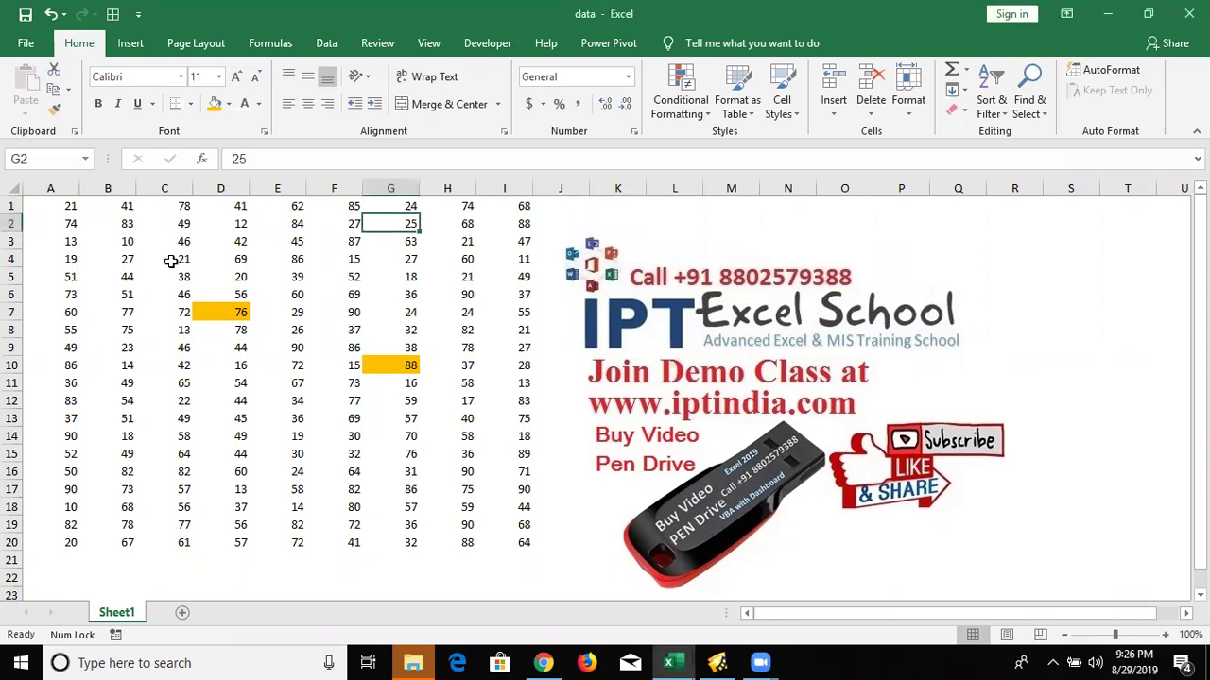
Turn on filters and limit column A to the values 10, 19, 37 and 50
click(37, 202)
key(ctrl+shift+l)
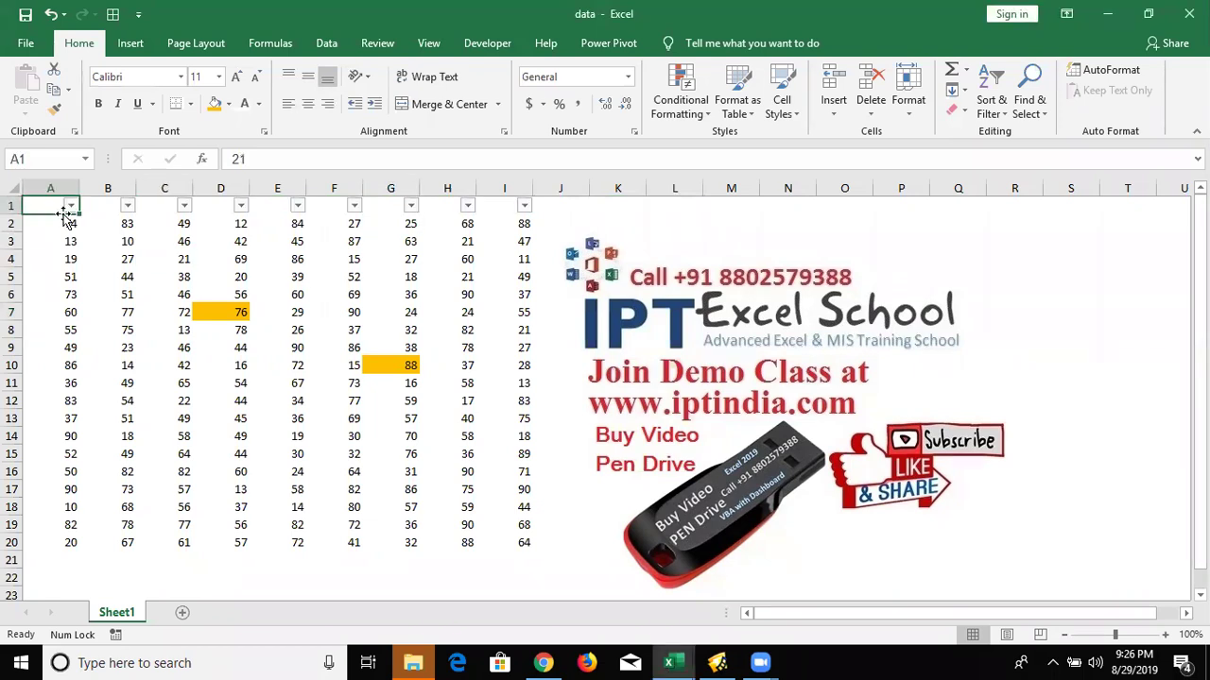
click(71, 205)
click(53, 377)
click(53, 392)
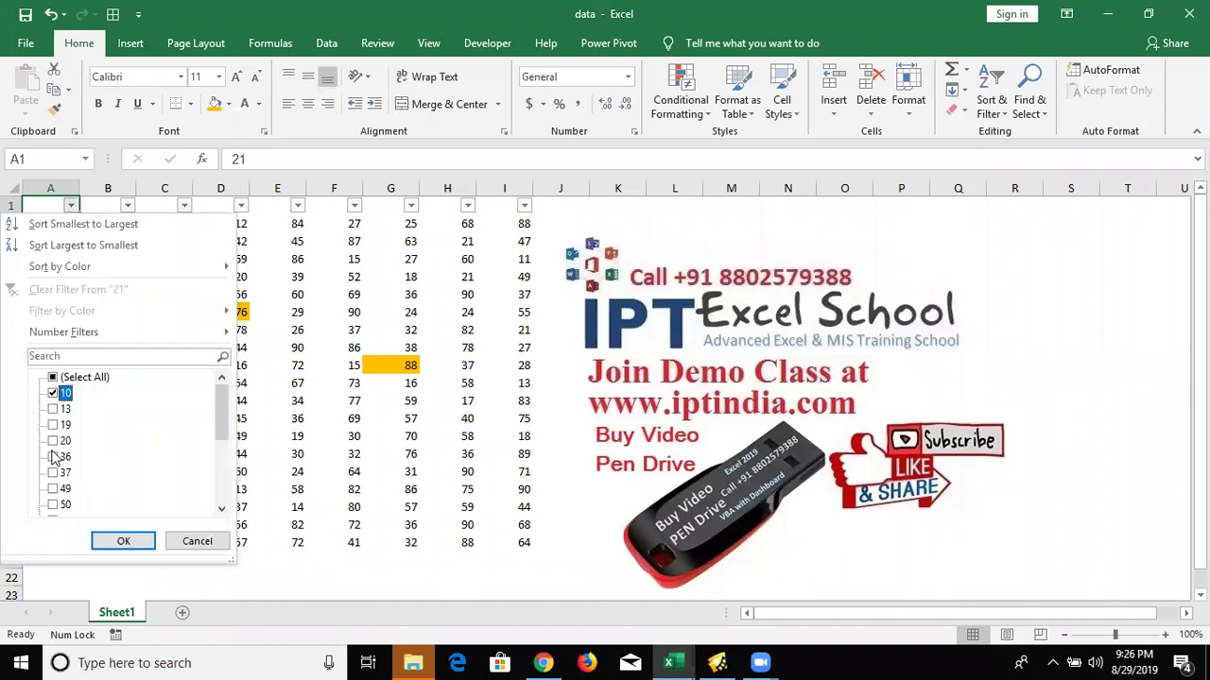
click(53, 424)
click(52, 473)
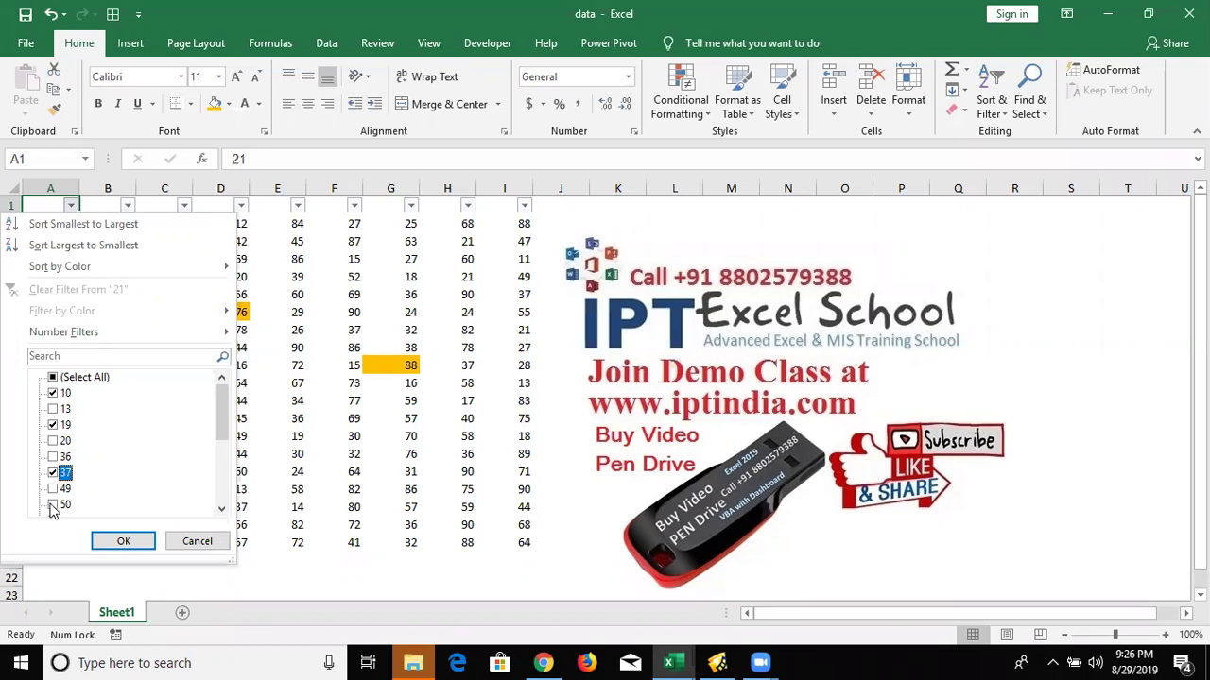
click(107, 541)
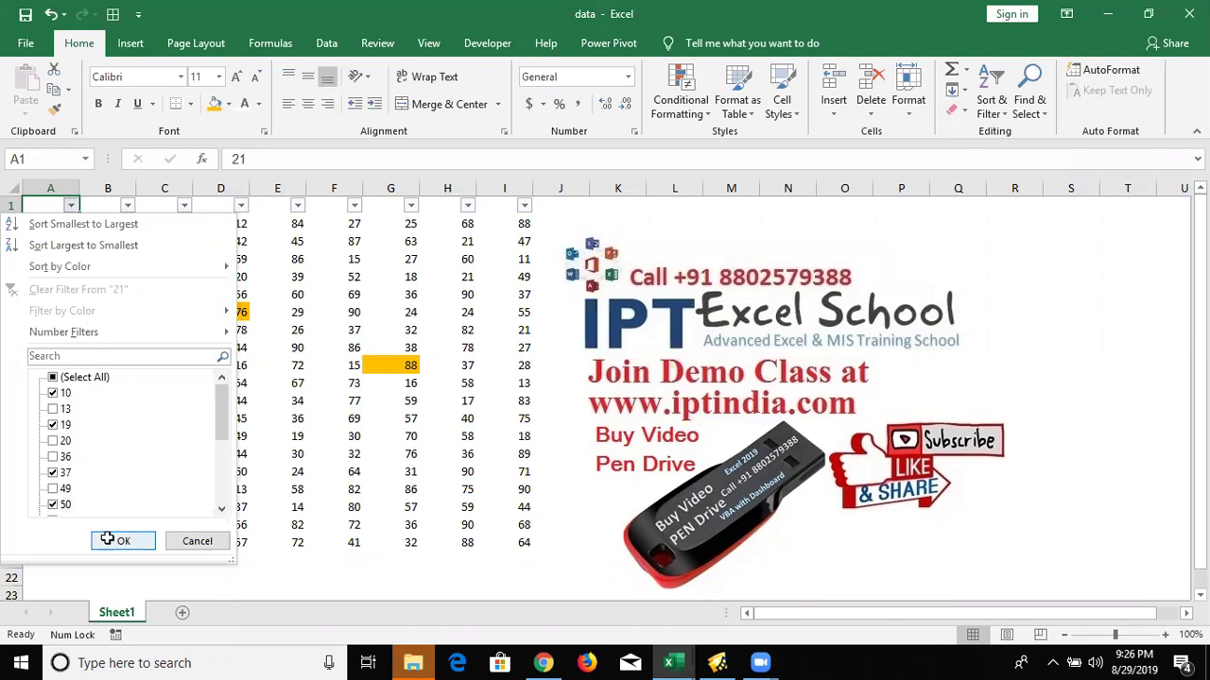
click(99, 362)
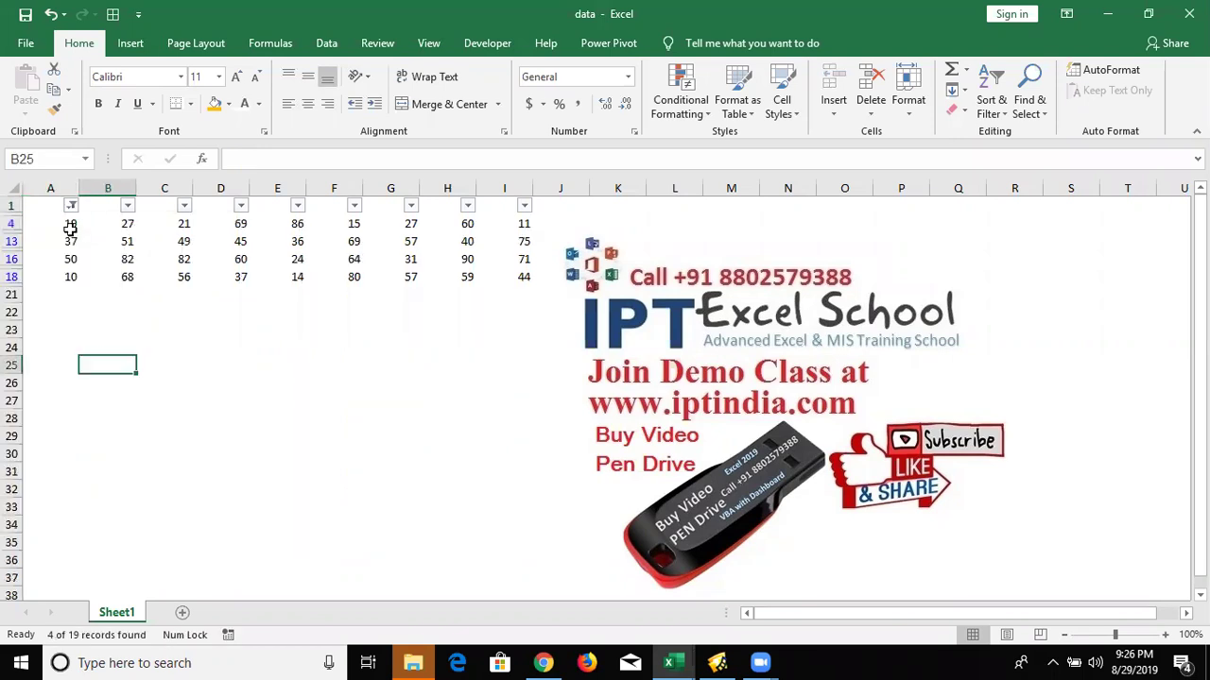
drag(467, 276, 482, 291)
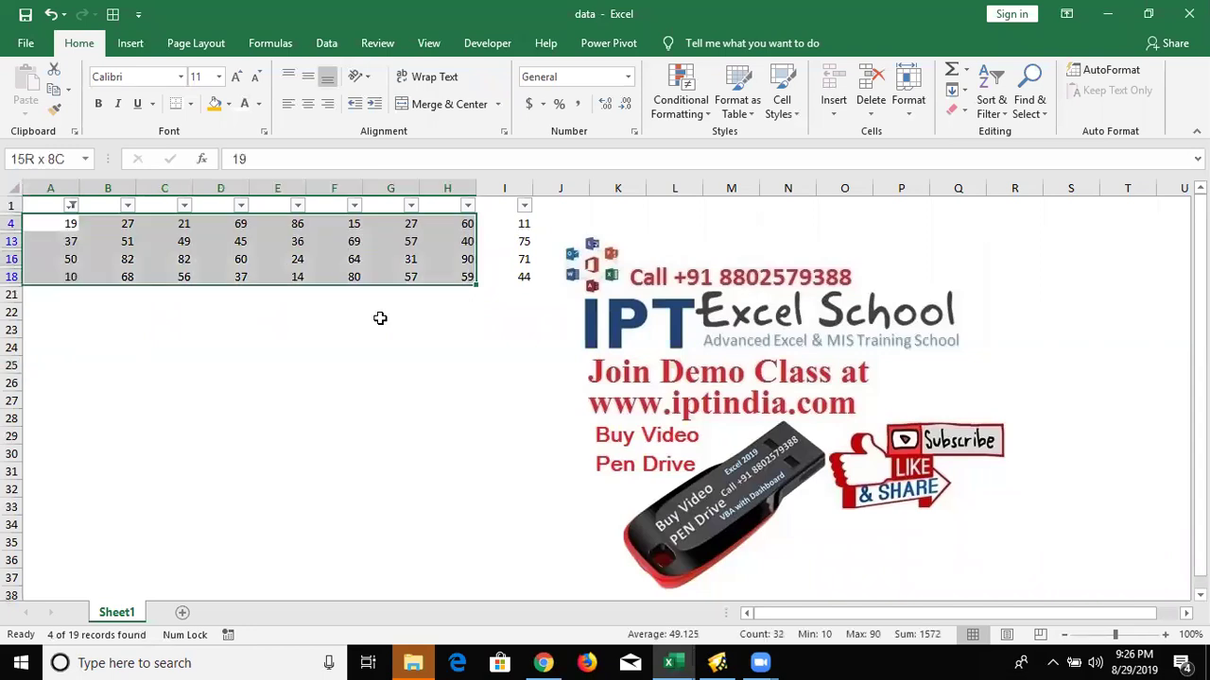
Paste the copied filtered rows at C28, then undo the paste
key(ctrl+c)
click(731, 223)
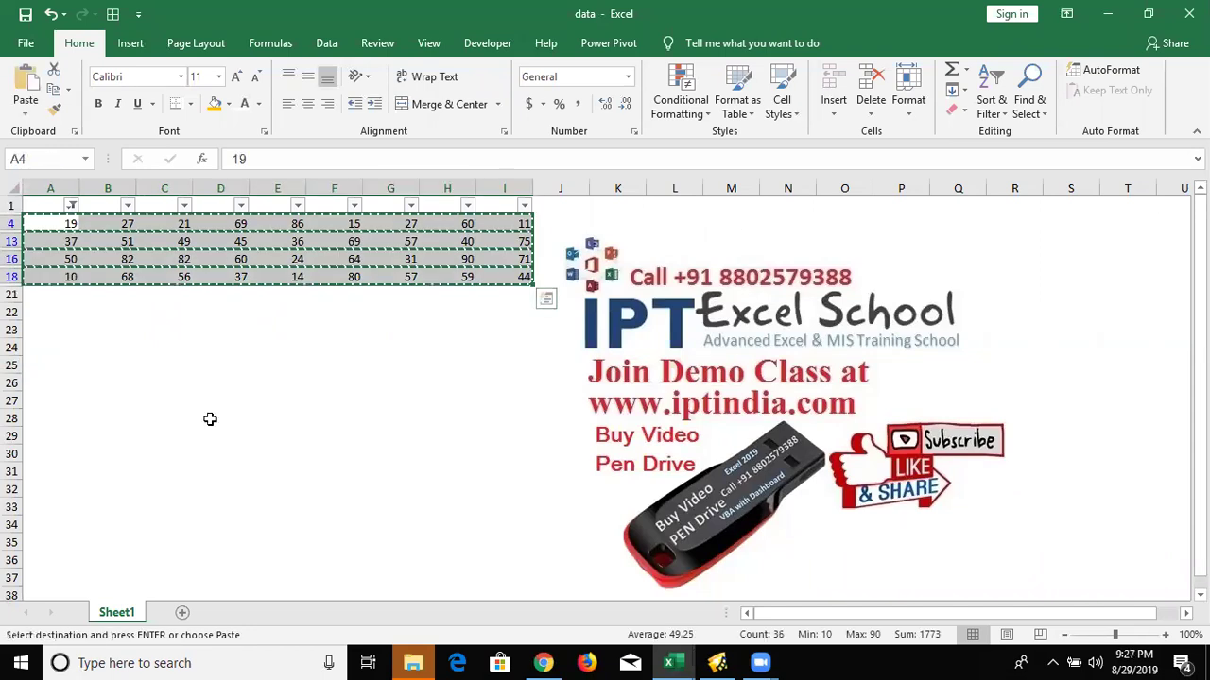
click(164, 418)
key(ctrl+v)
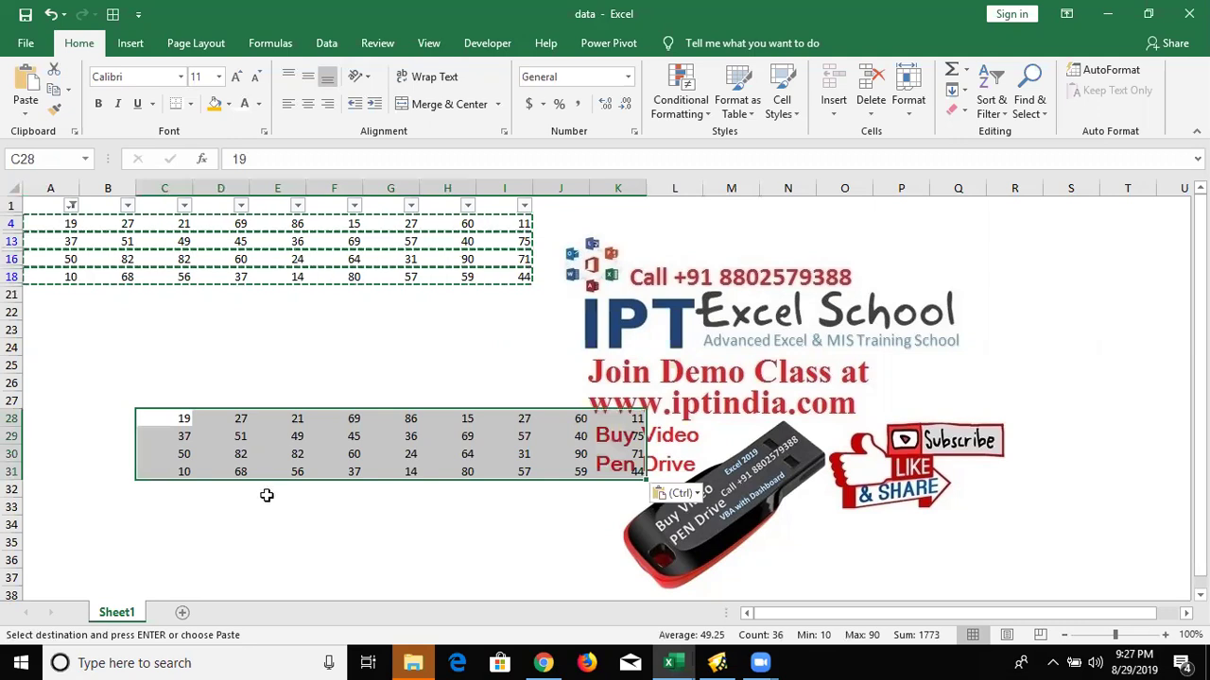
key(ctrl+z)
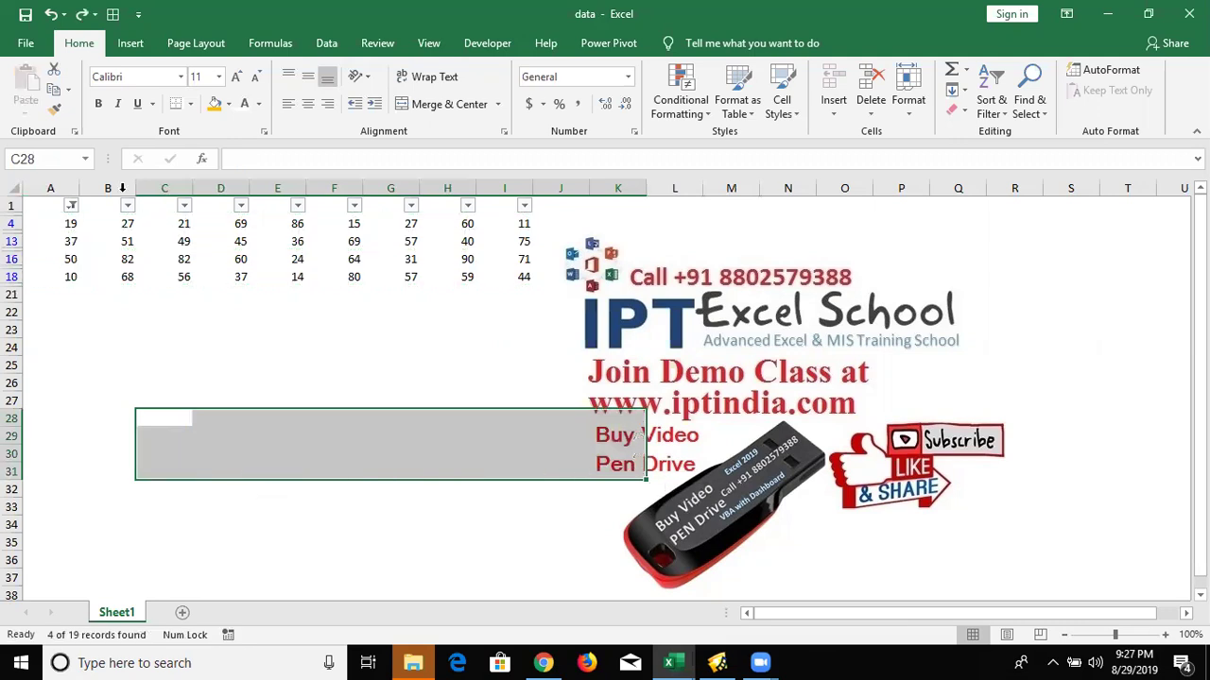
Insert a new worksheet and type the list 1, 2, 3, 4, 5, 6, 6 into column A
click(72, 243)
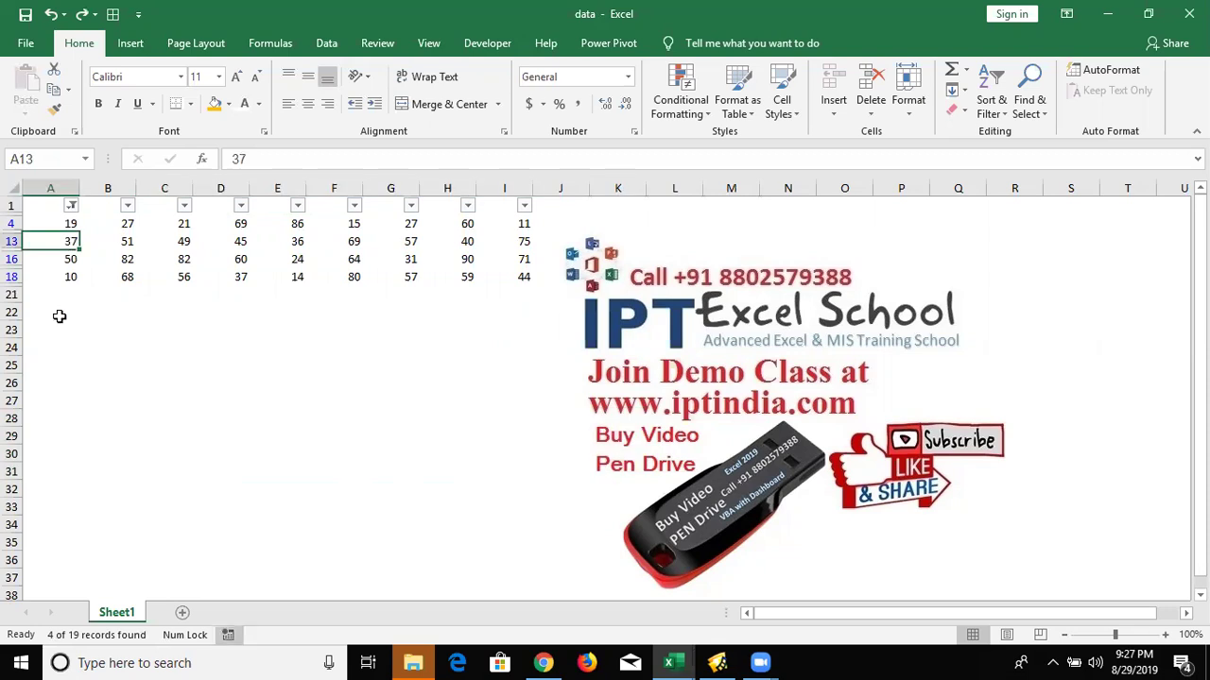
key(shift+F11)
text(1 )
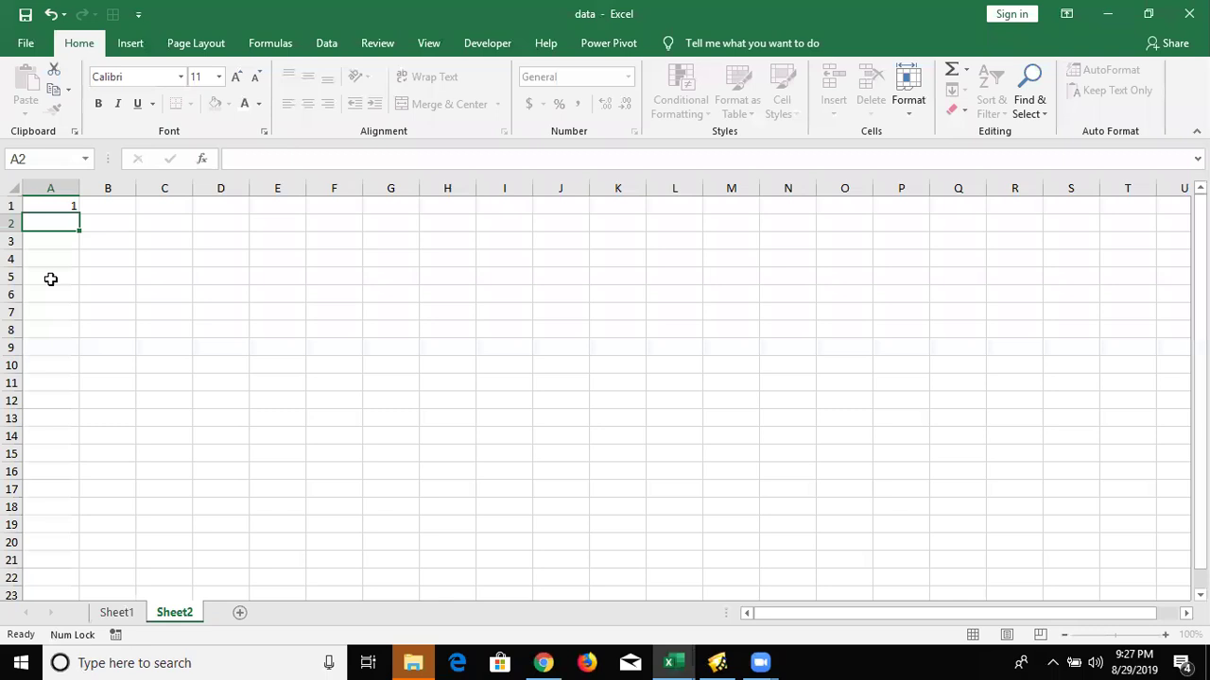
text(2 3 4 5 6 6)
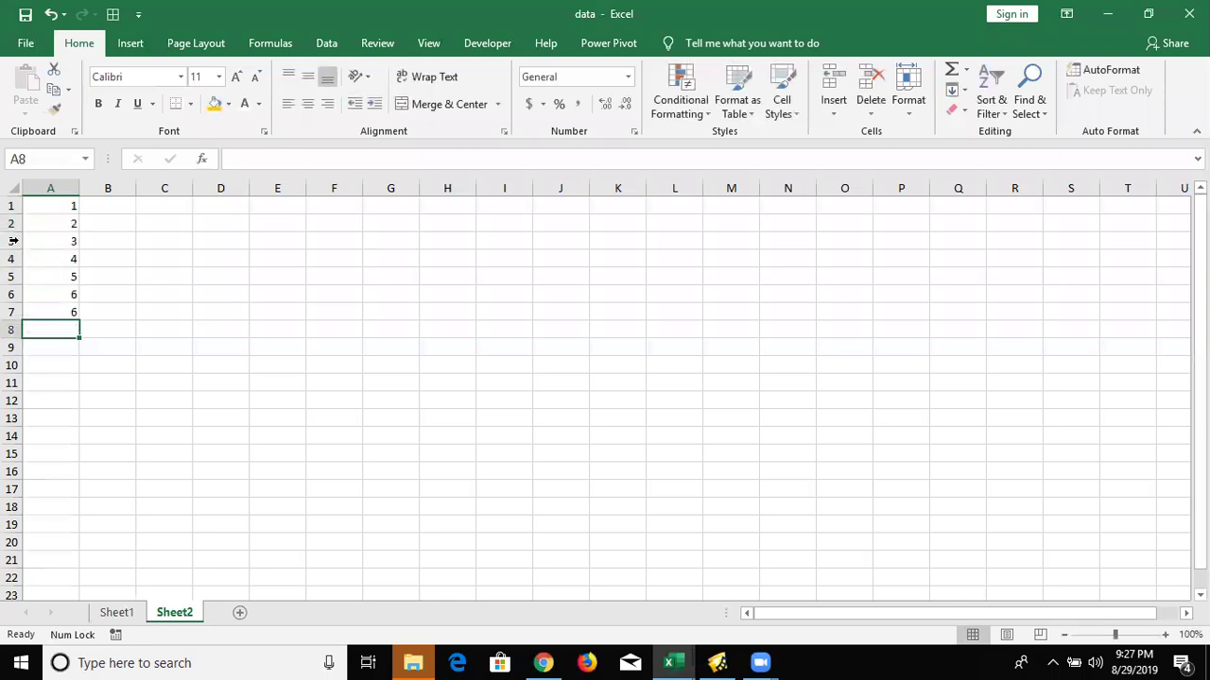
Hide rows 3 to 5 on Sheet2
drag(10, 241, 9, 281)
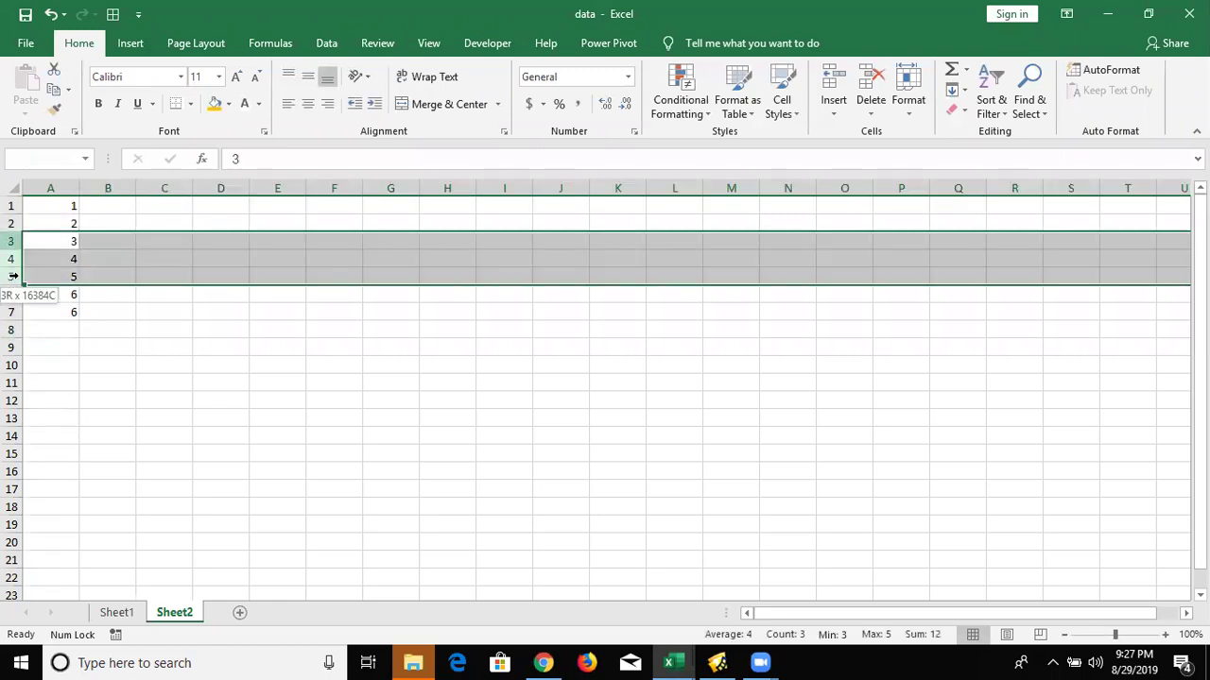
right_click(10, 276)
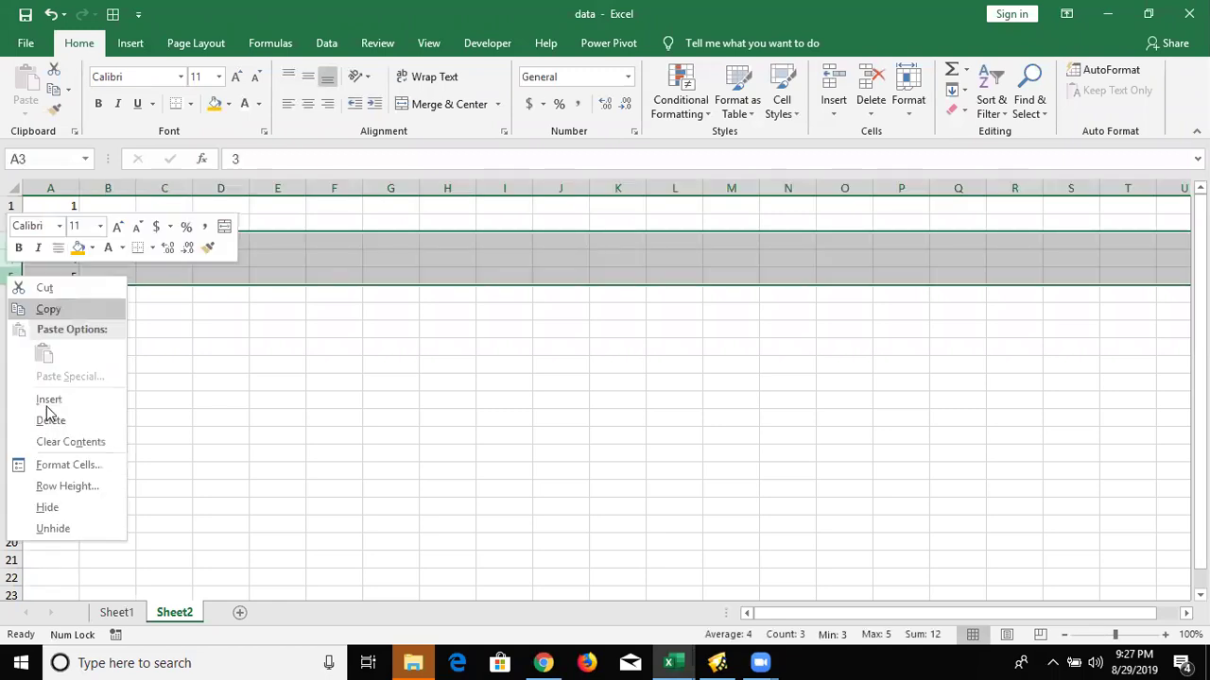
click(47, 507)
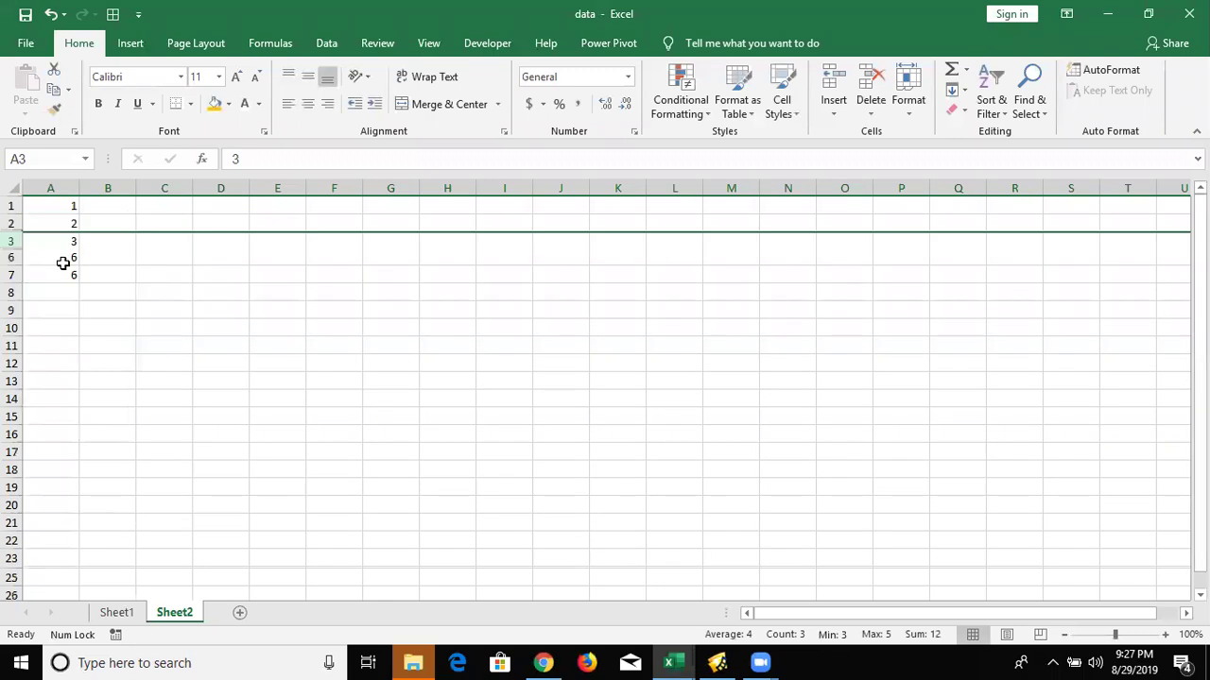
Copy A1:A7 into E13, then return to Sheet1
drag(50, 206, 74, 260)
key(ctrl+c)
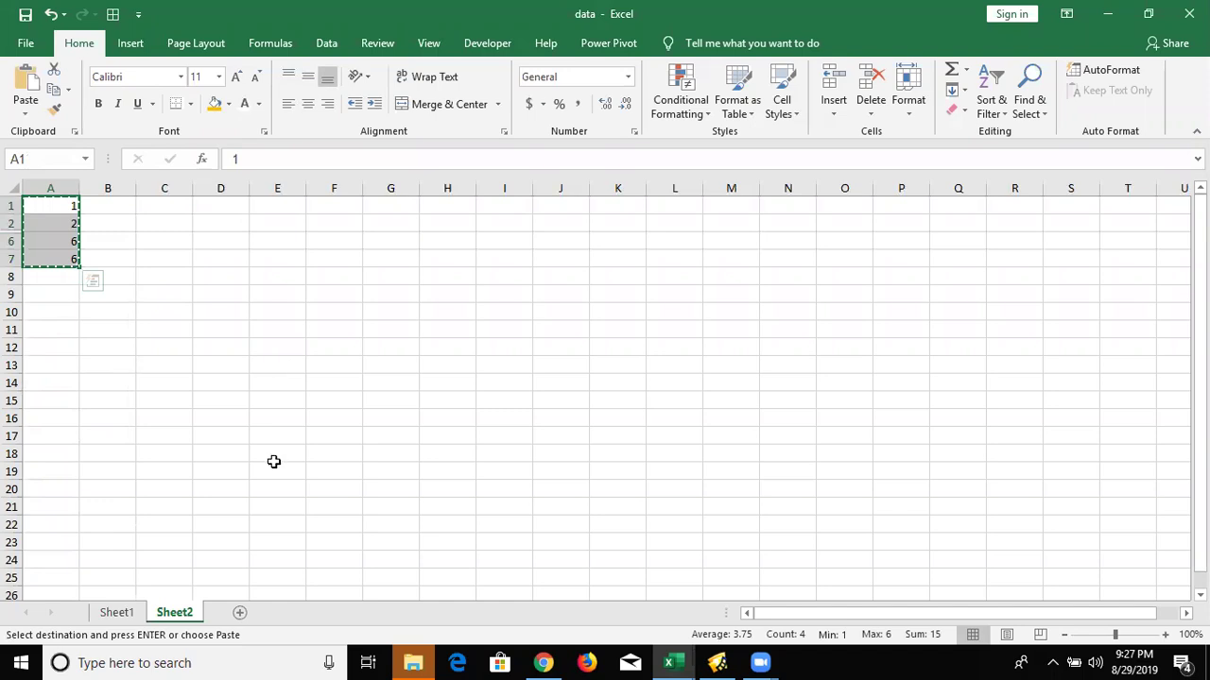
click(277, 365)
key(ctrl+v)
click(118, 613)
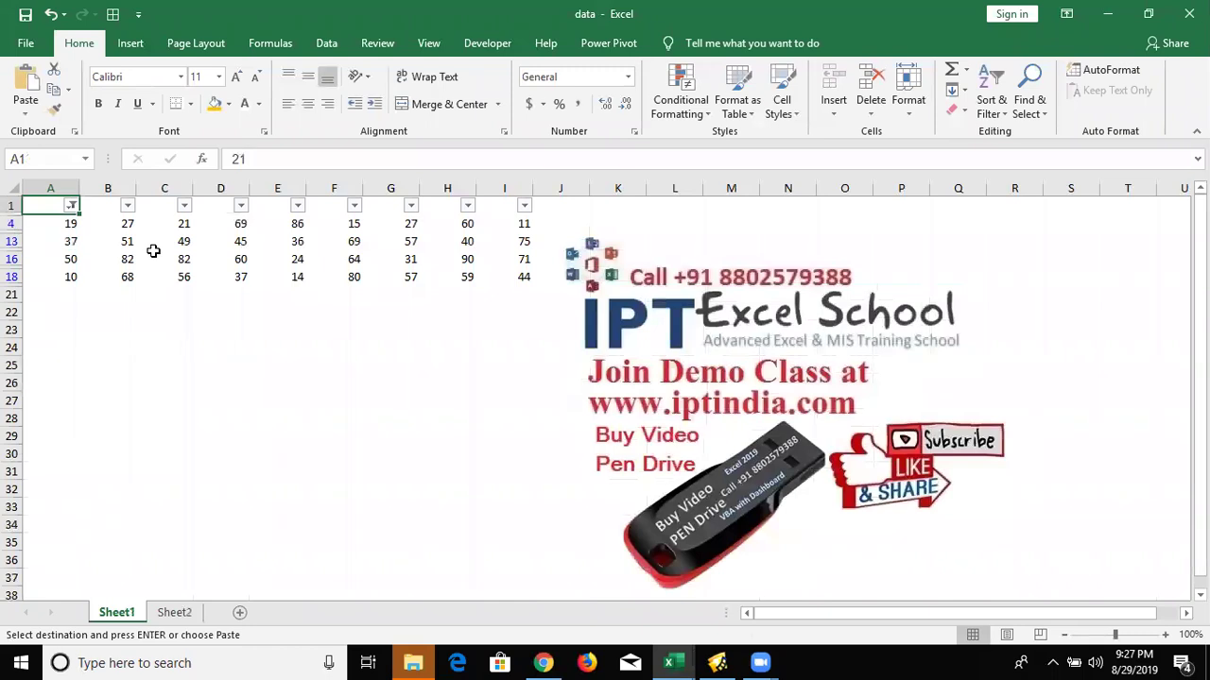
key(ctrl+a)
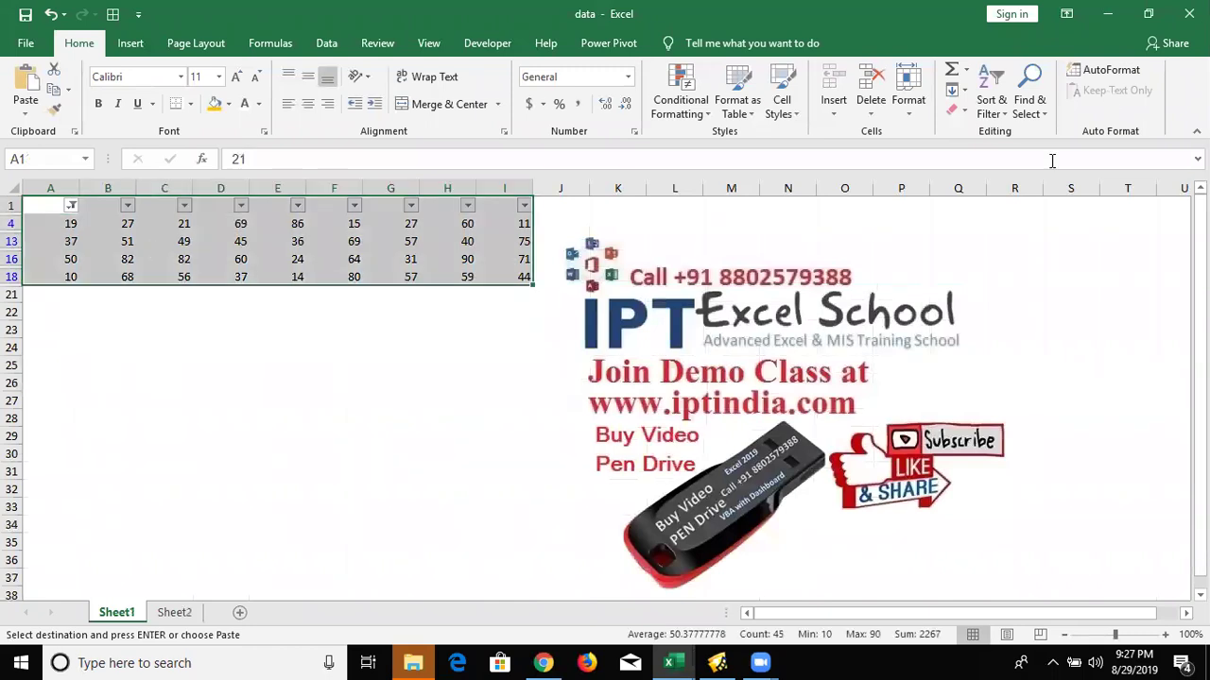
click(1029, 107)
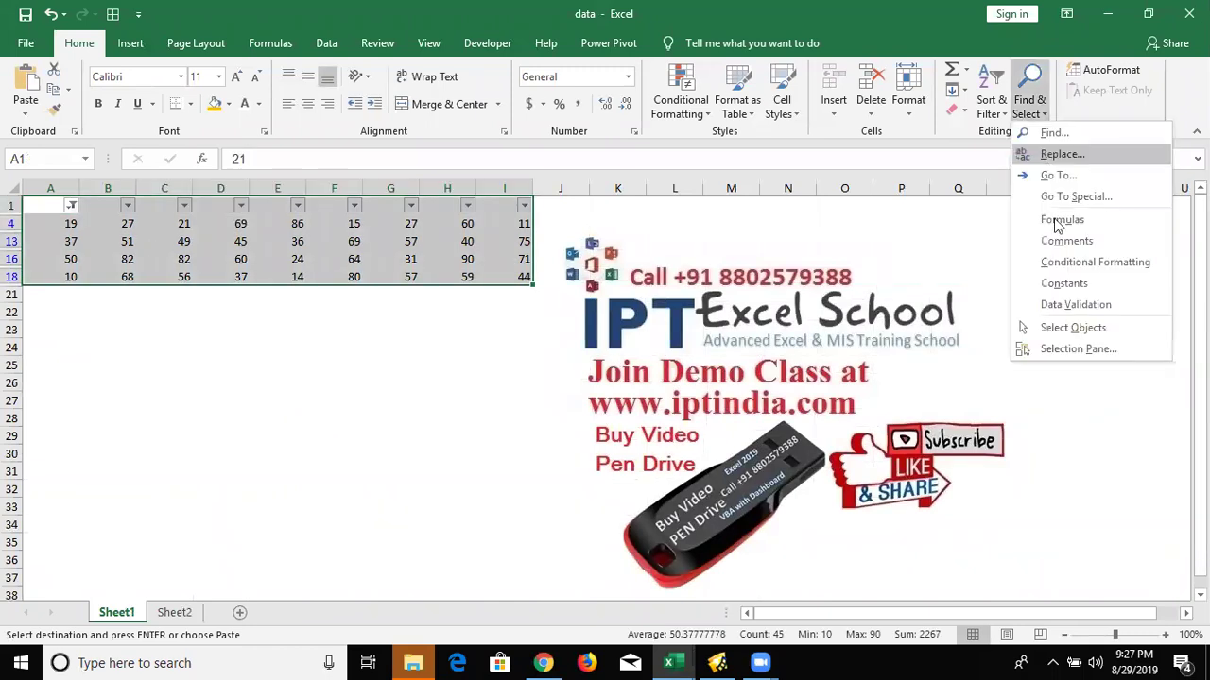
click(1056, 199)
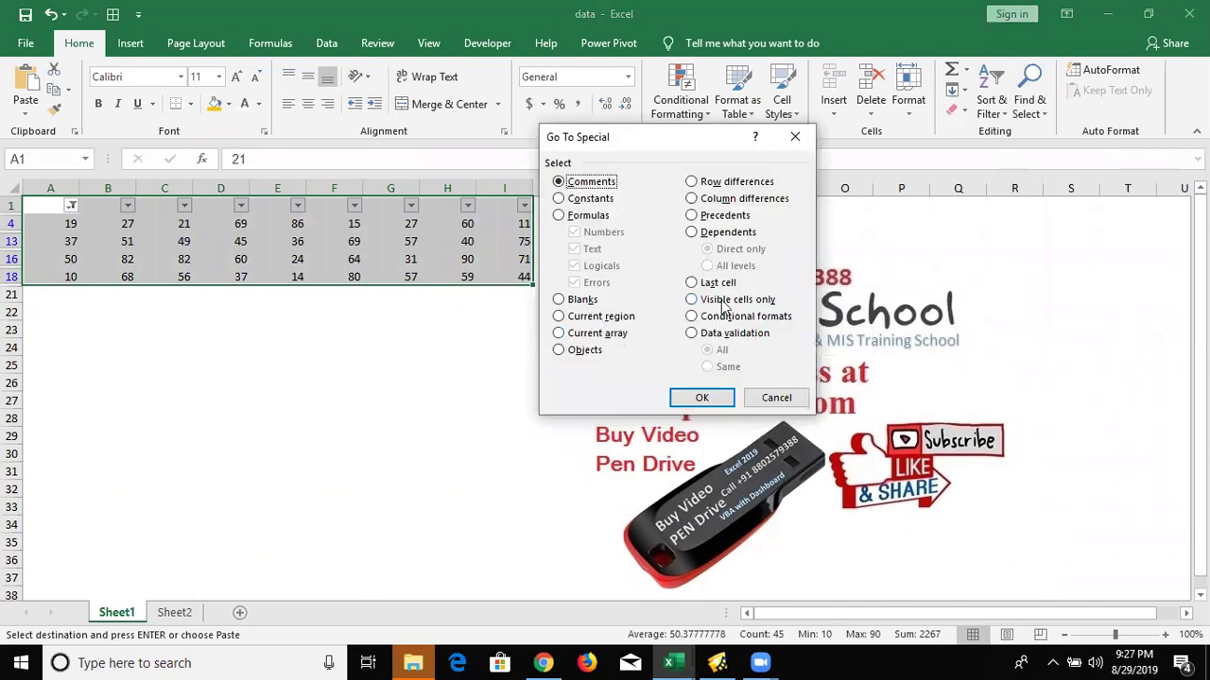
key(alt+y)
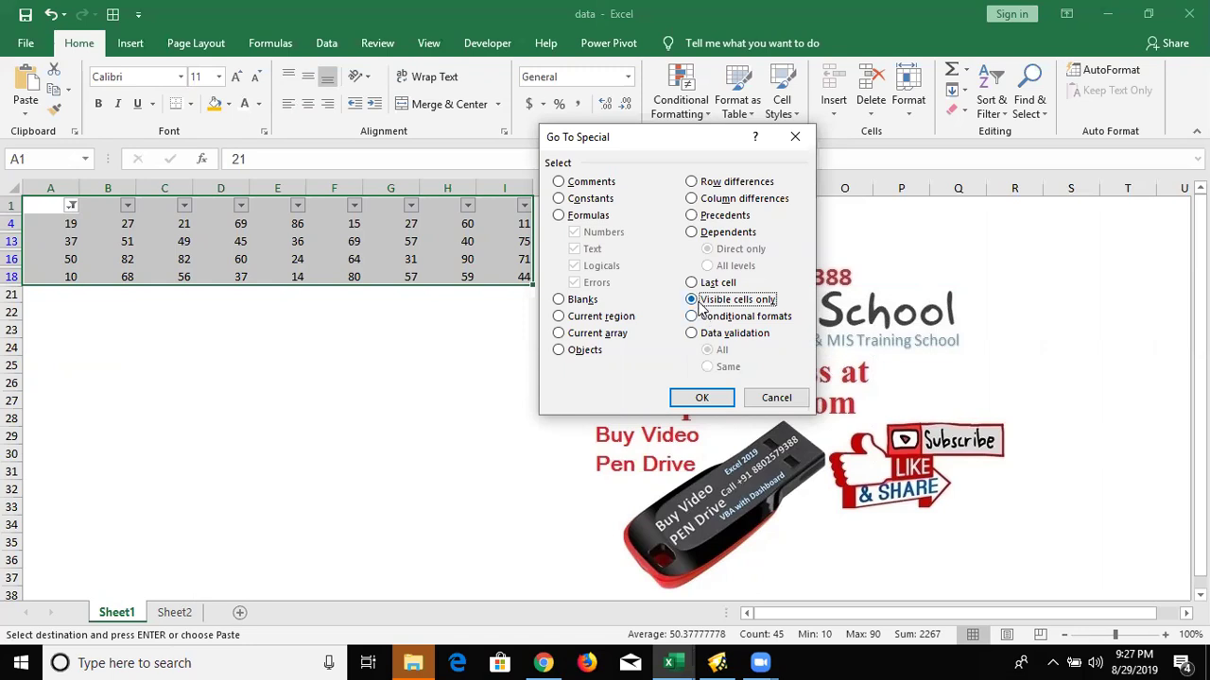
click(701, 398)
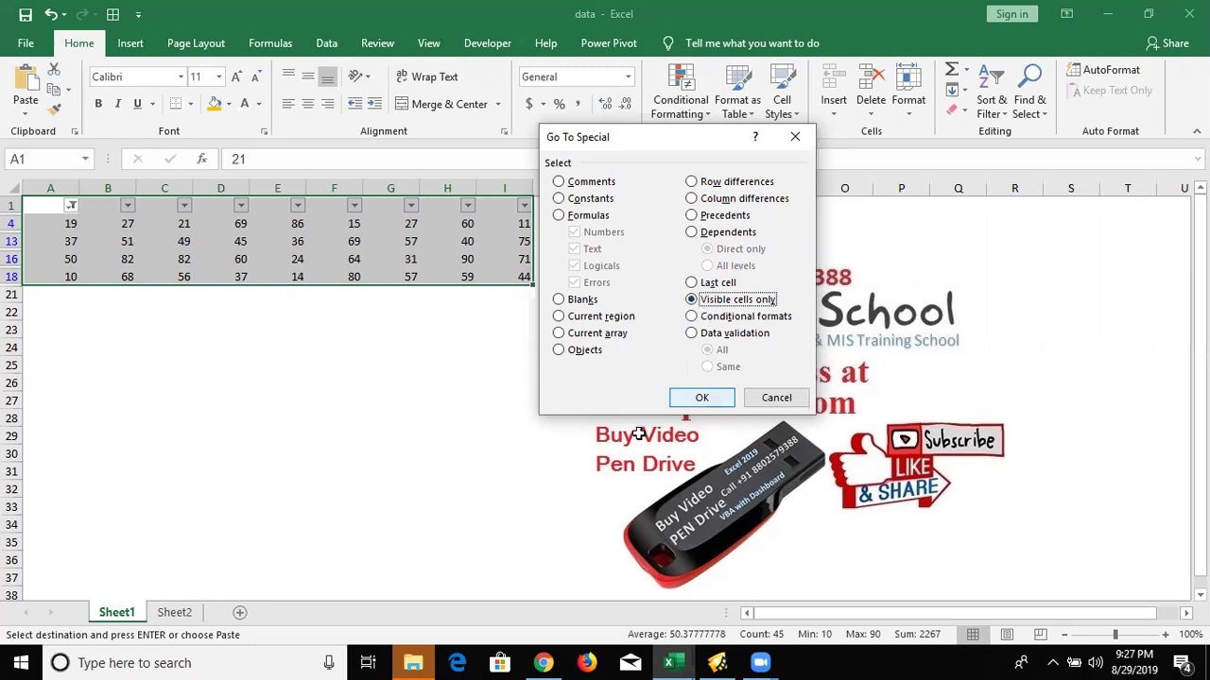
key(ctrl+c)
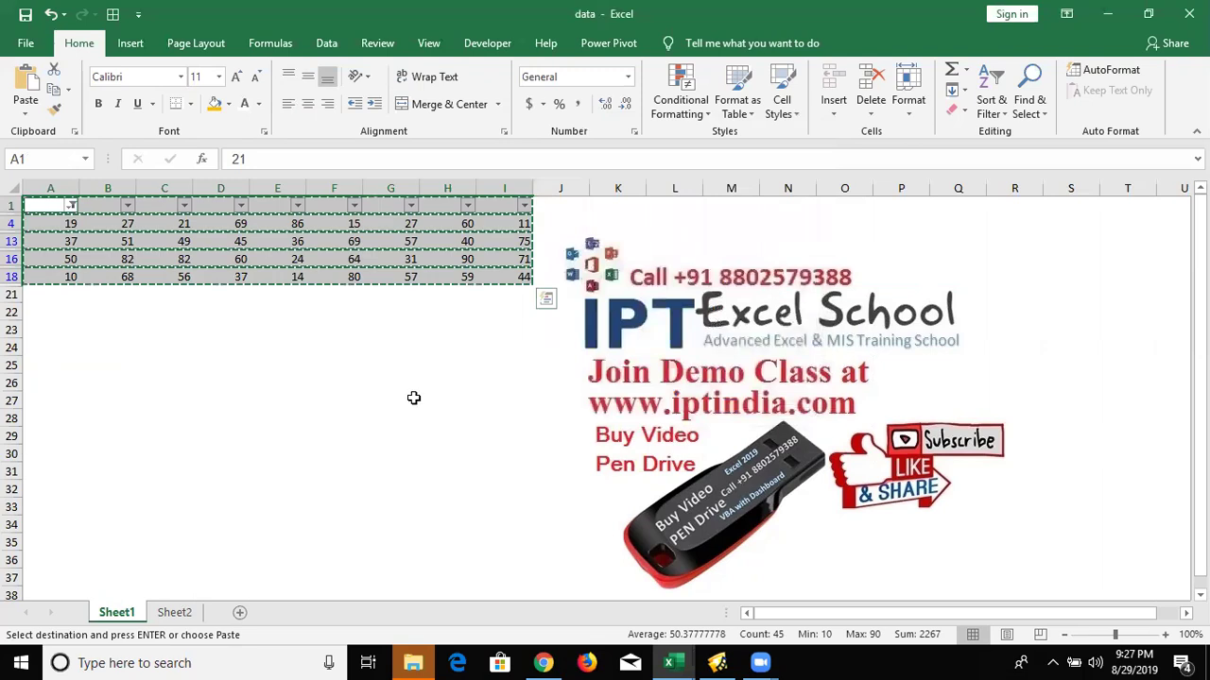
click(66, 437)
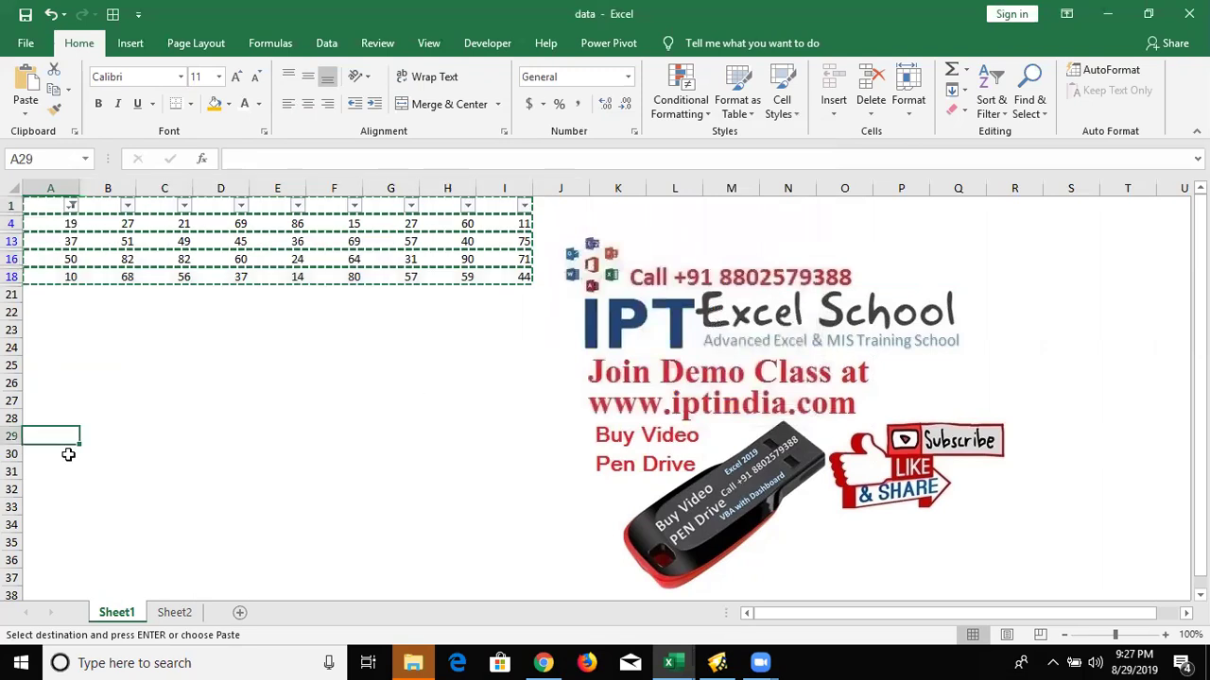
key(ctrl+v)
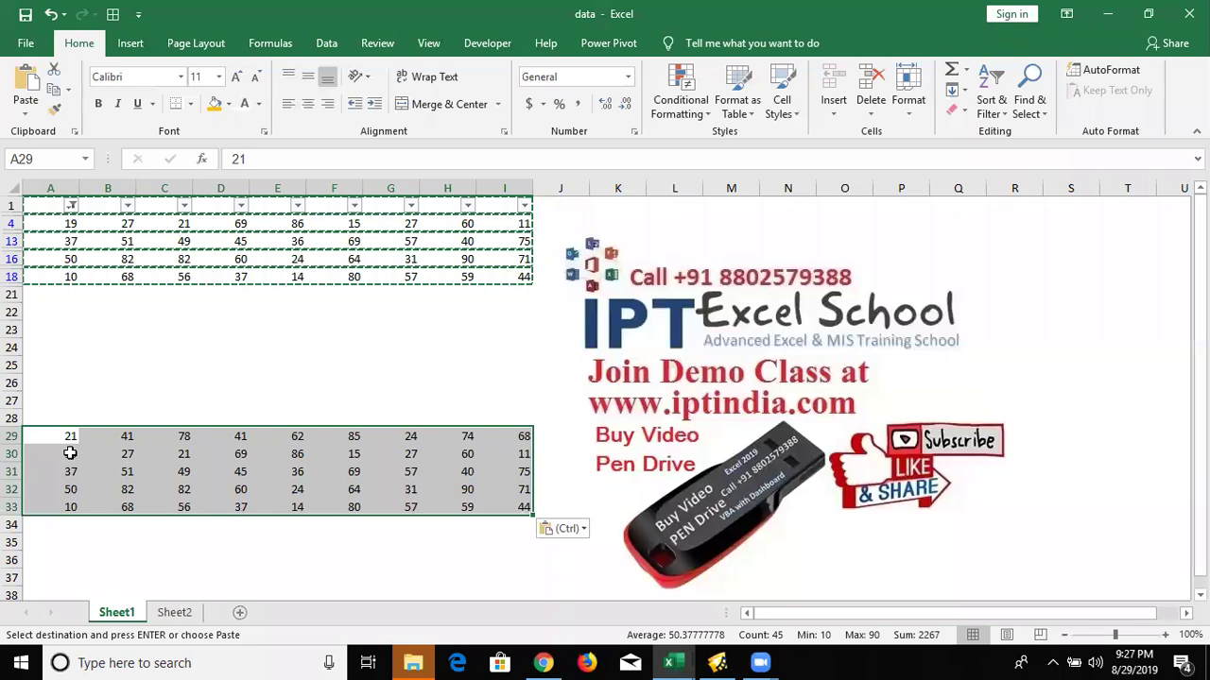
key(ctrl+z)
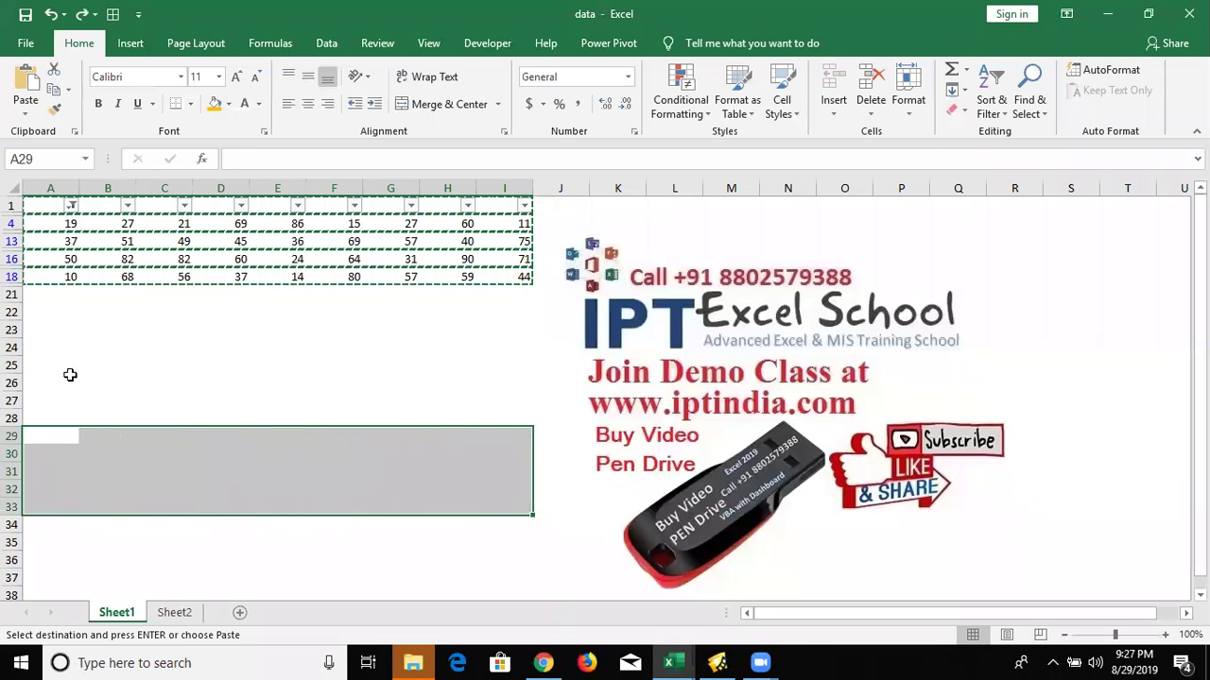
key(Escape)
click(66, 313)
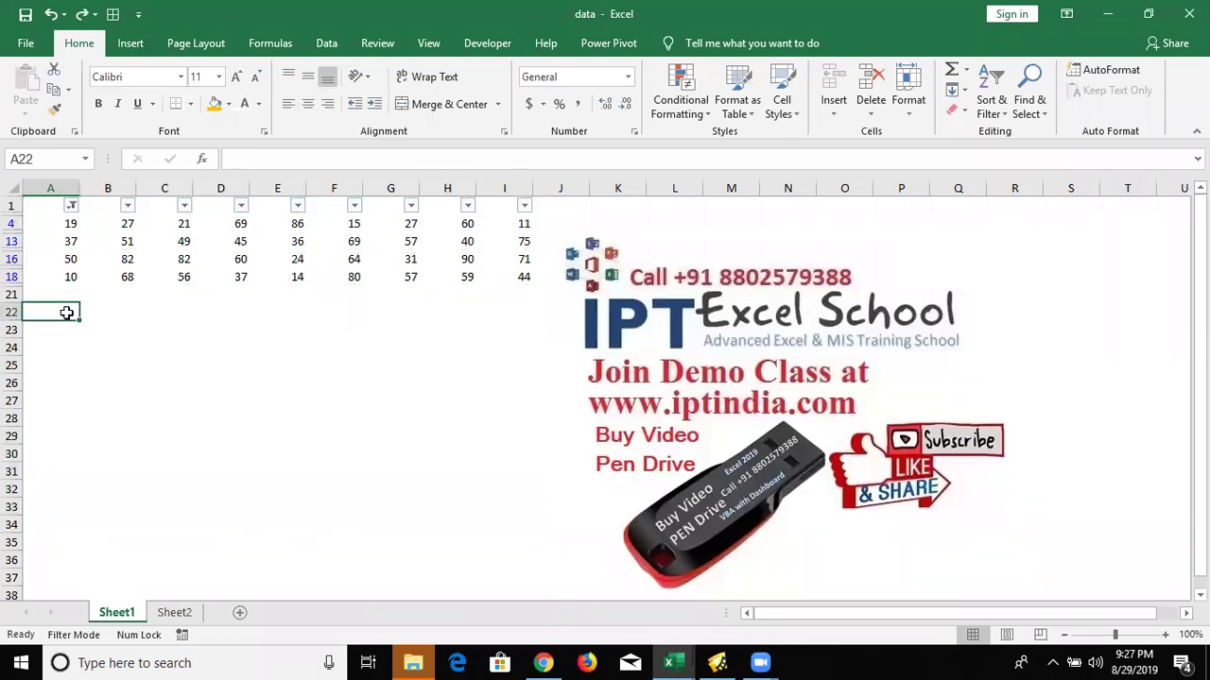
Turn off the filter with Ctrl+Shift+L and move to the top of column A
key(ctrl+shift+l)
key(Up)
key(Up)
key(ctrl+Up)
key(shift+Down)
key(shift+Down)
key(shift+Down)
Copy A2, A6, A12 and A18 into O2:O5, then undo the paste
click(57, 223)
ctrl+click(57, 294)
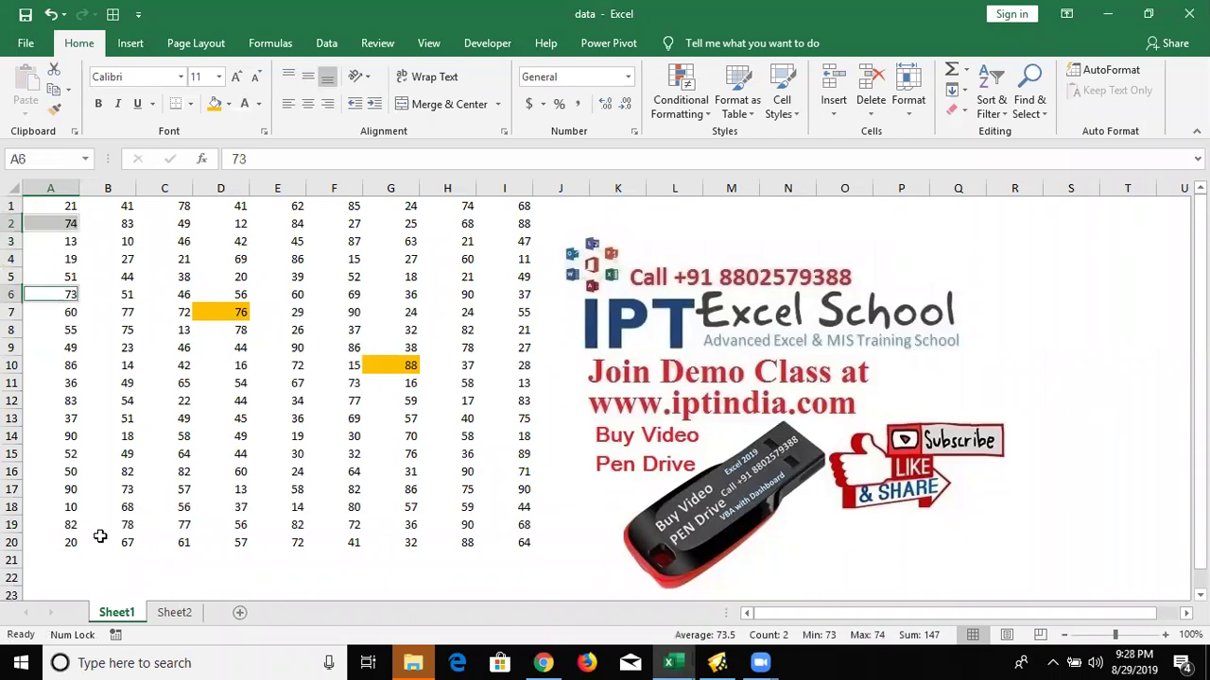
ctrl+click(57, 400)
ctrl+click(57, 506)
key(ctrl+c)
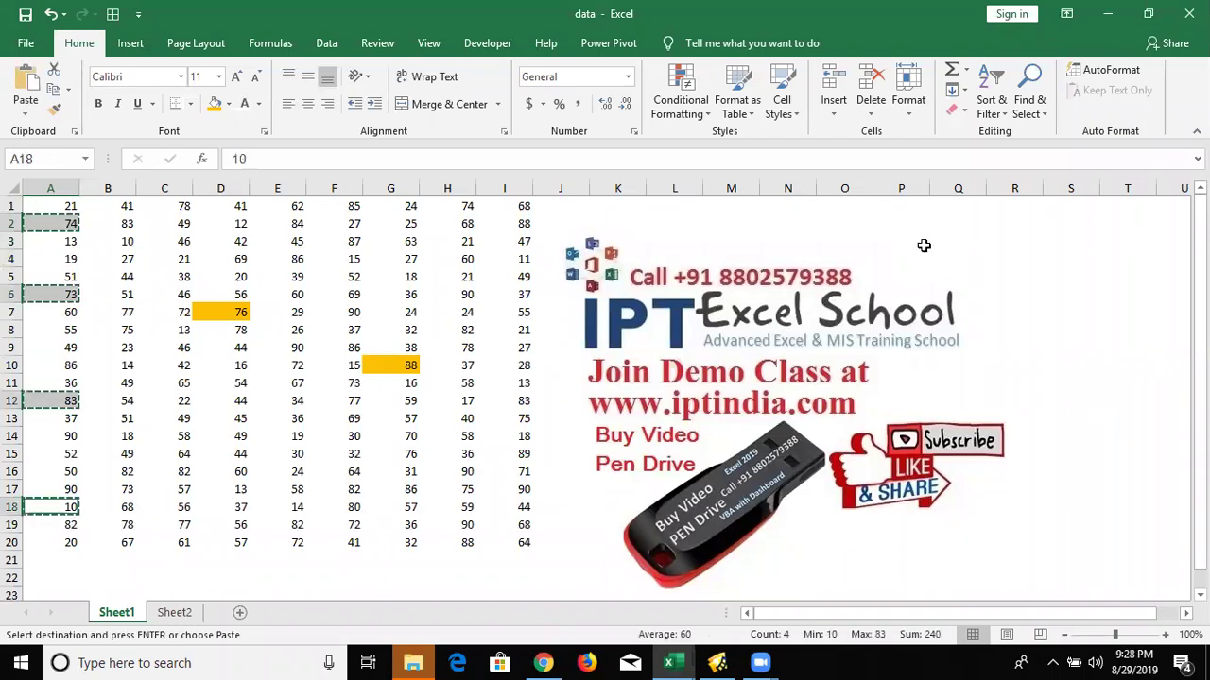
click(844, 223)
key(ctrl+v)
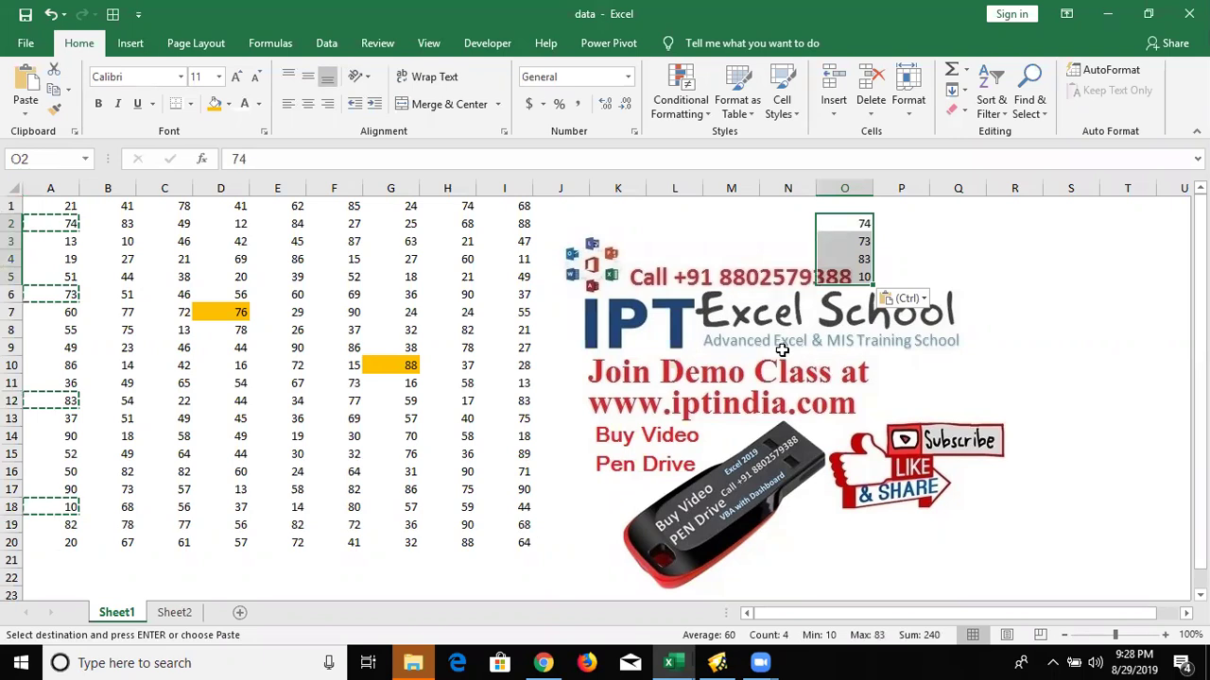
key(ctrl+z)
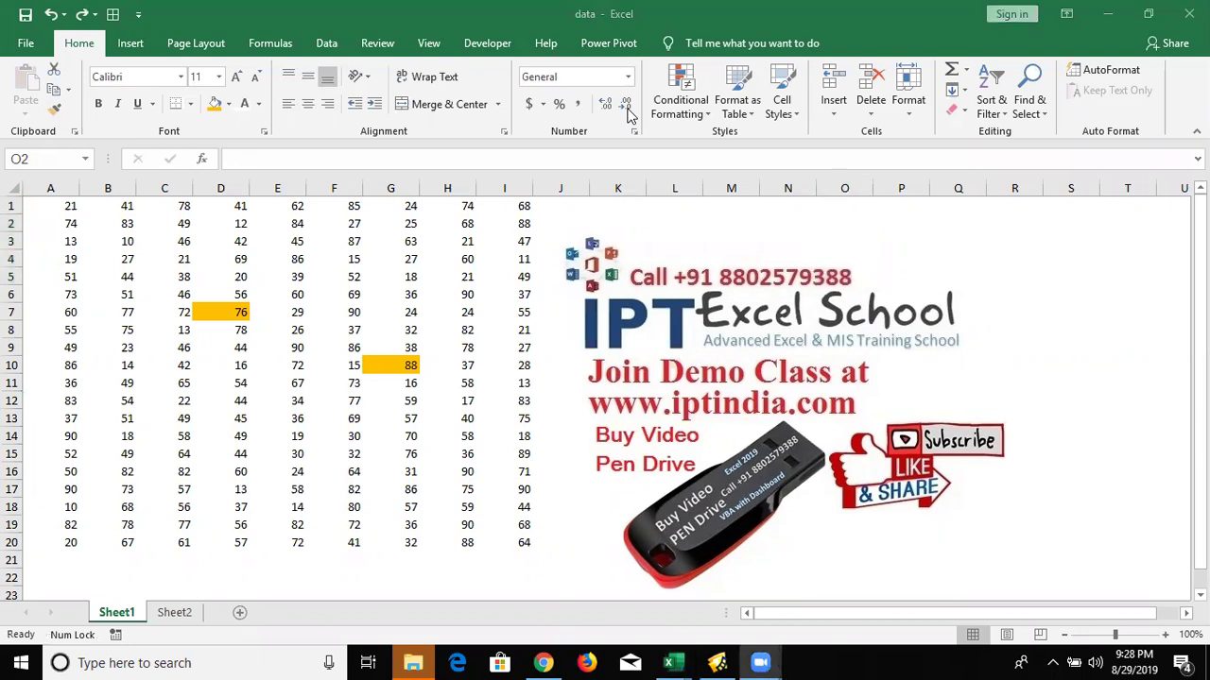
click(55, 233)
ctrl+click(61, 465)
key(ctrl+c)
key(Escape)
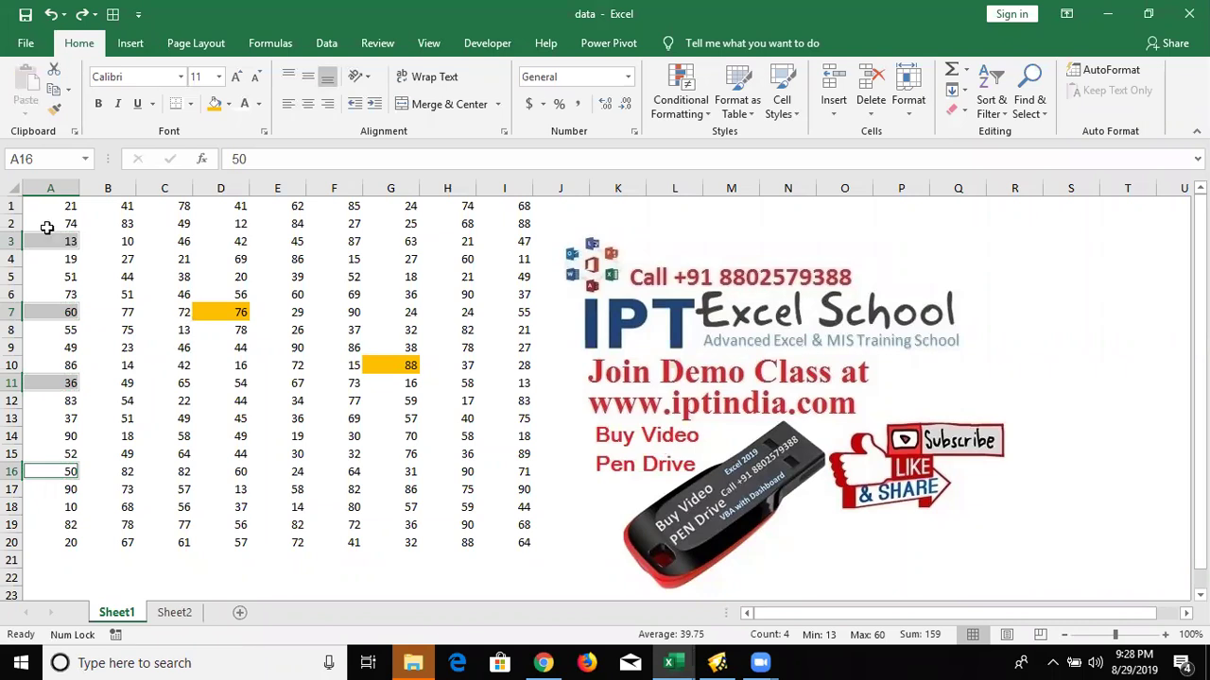
key(ctrl+z)
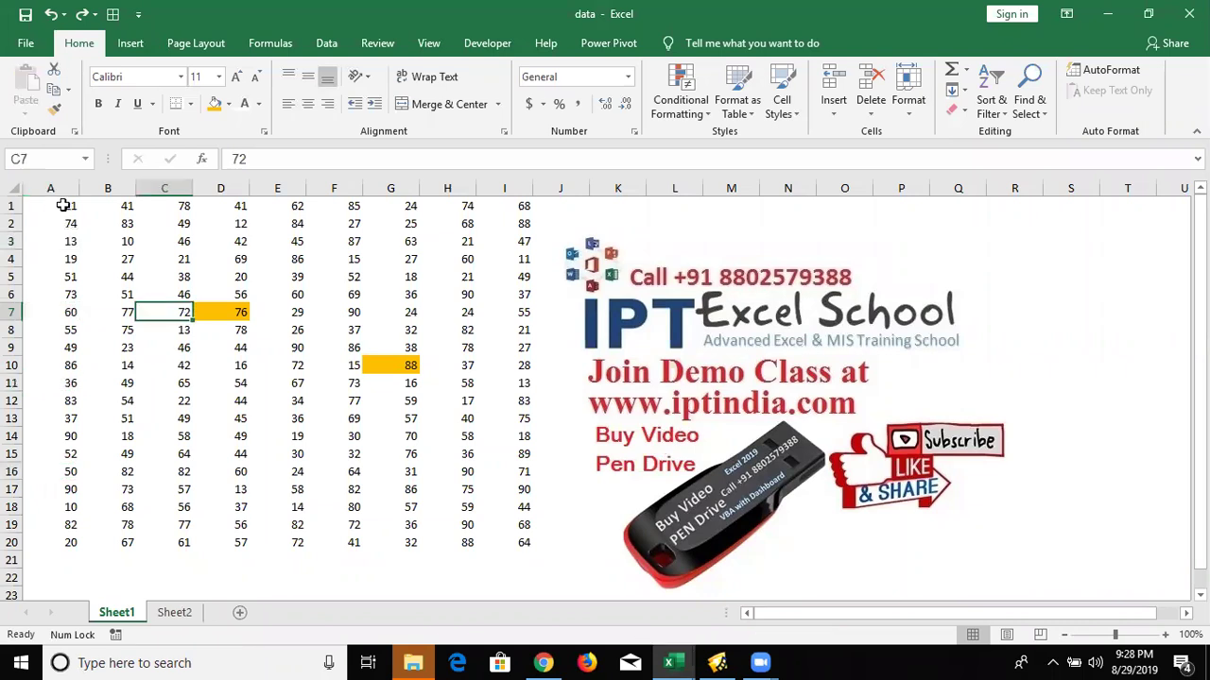
click(62, 205)
ctrl+click(68, 317)
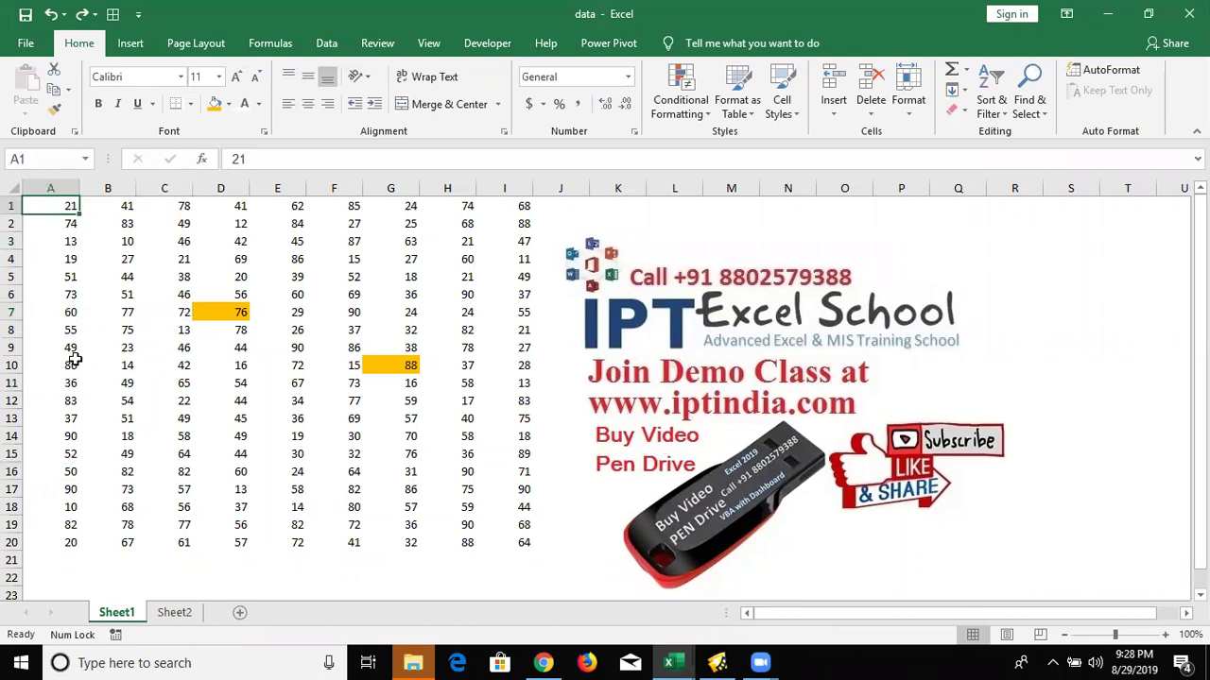
ctrl+click(68, 436)
ctrl+click(68, 524)
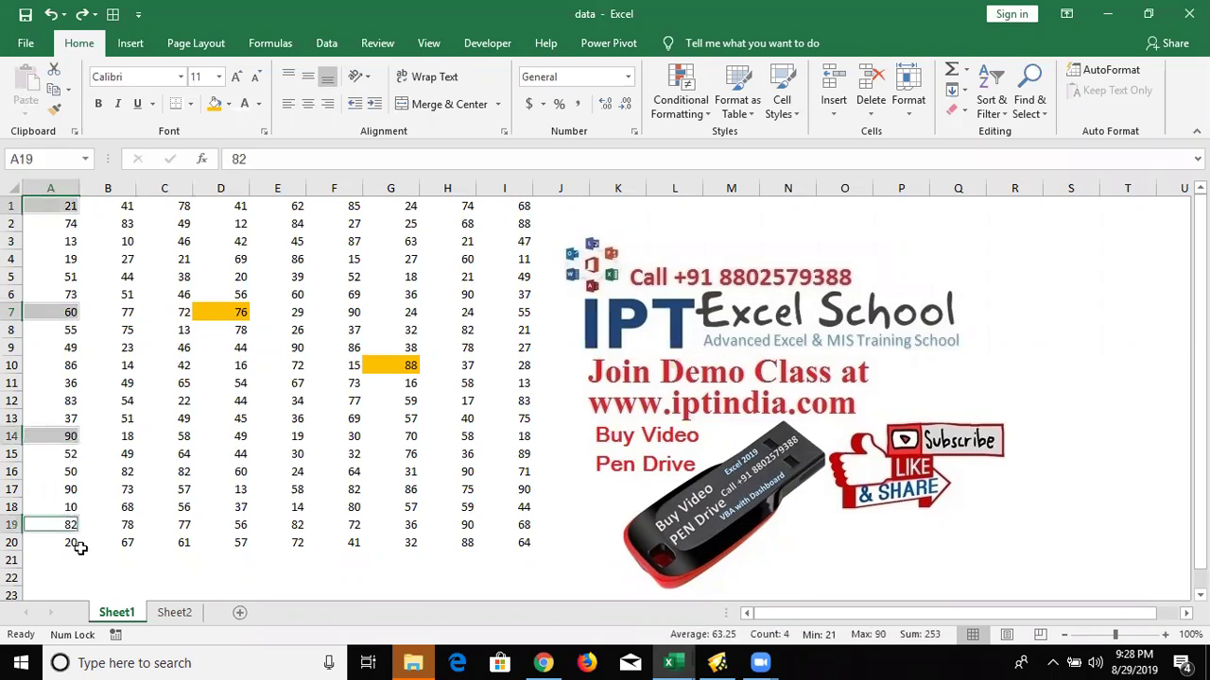
ctrl+click(68, 507)
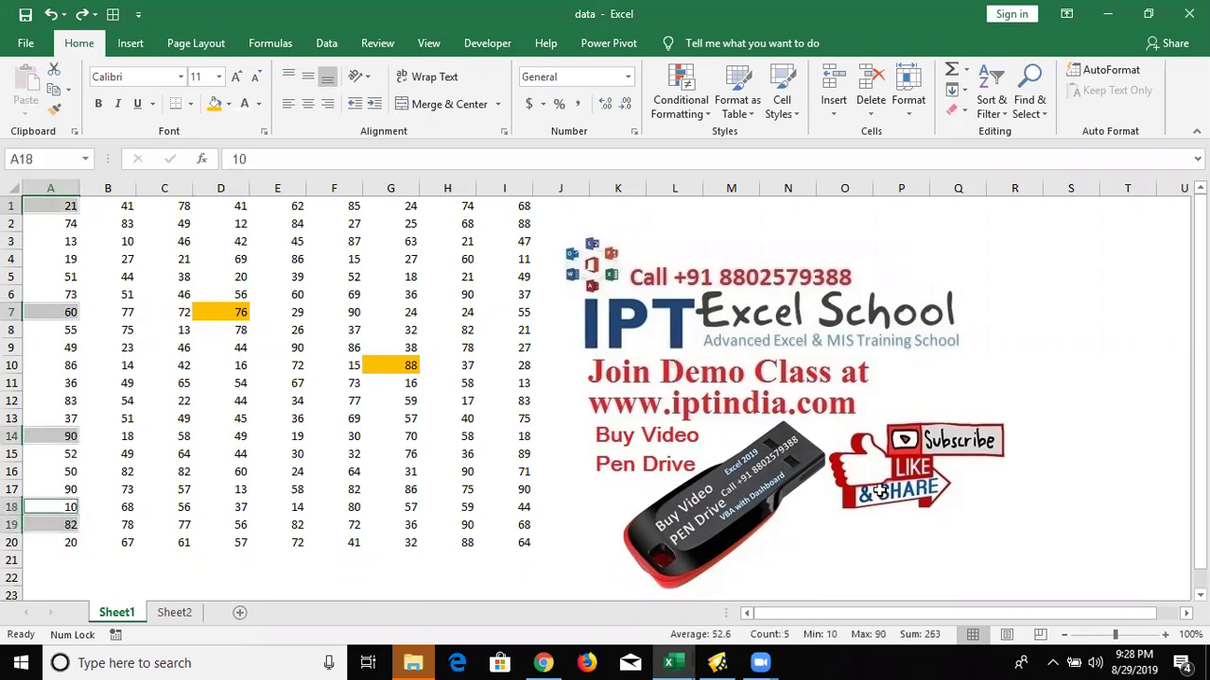
click(52, 200)
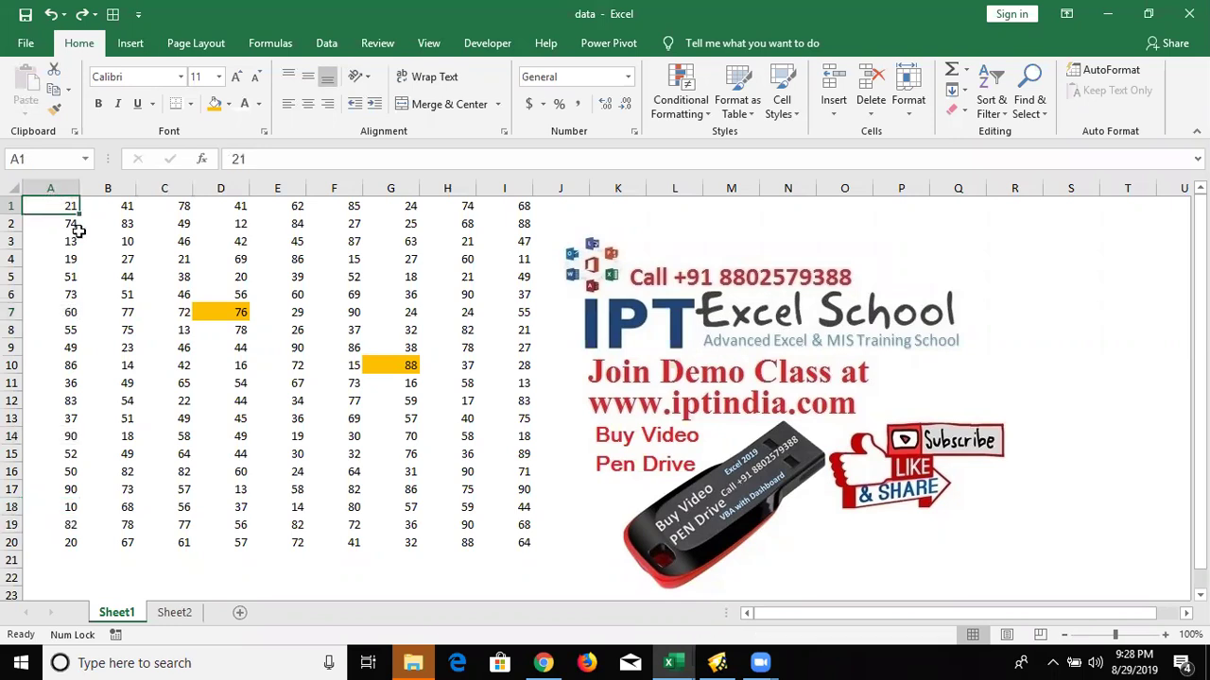
Filter column A to show only the values 10, 20 and 50
key(ctrl+shift+l)
click(72, 206)
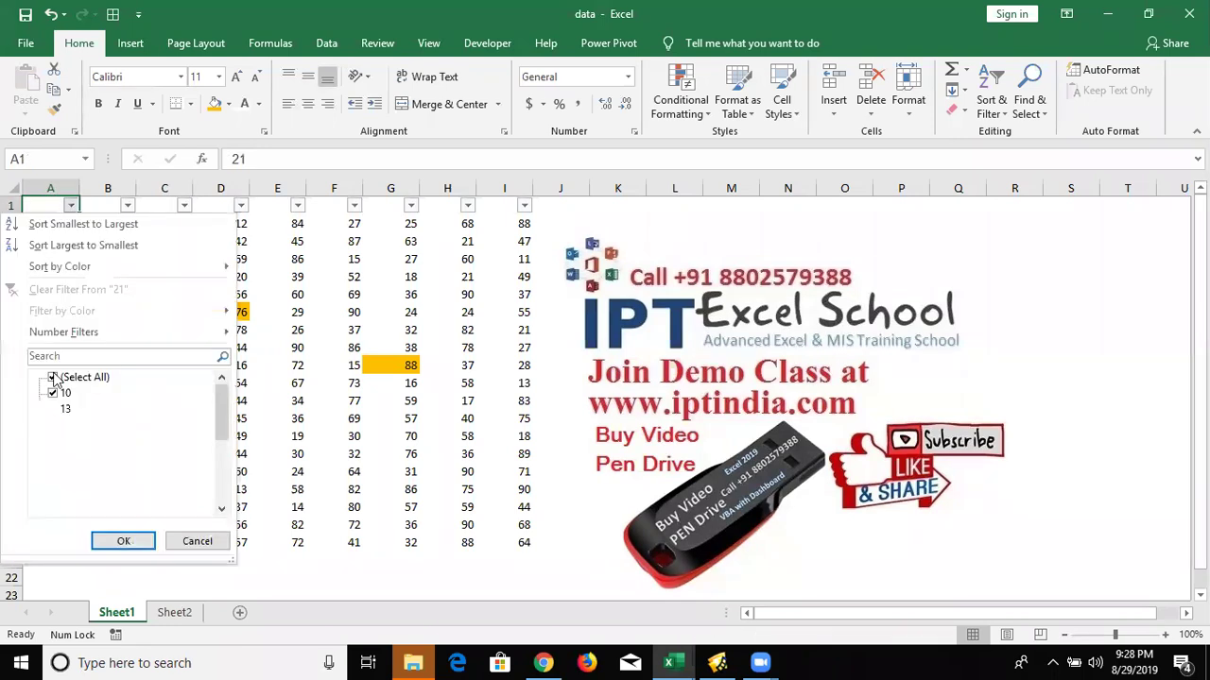
click(54, 394)
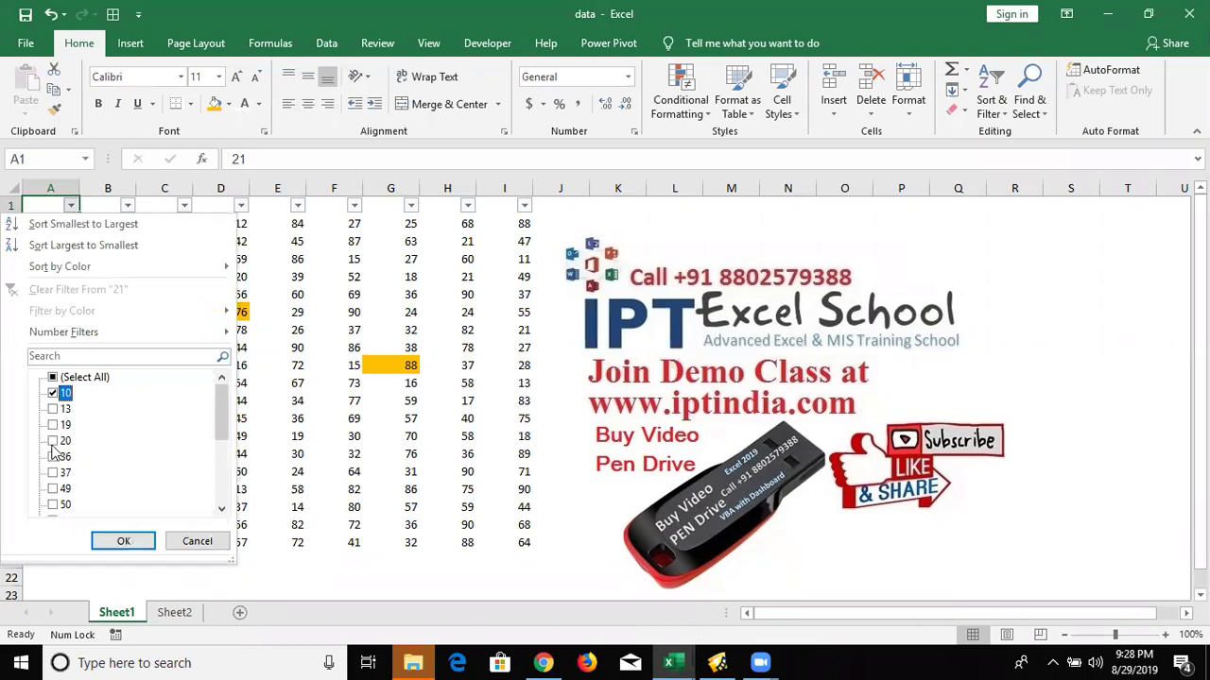
click(53, 441)
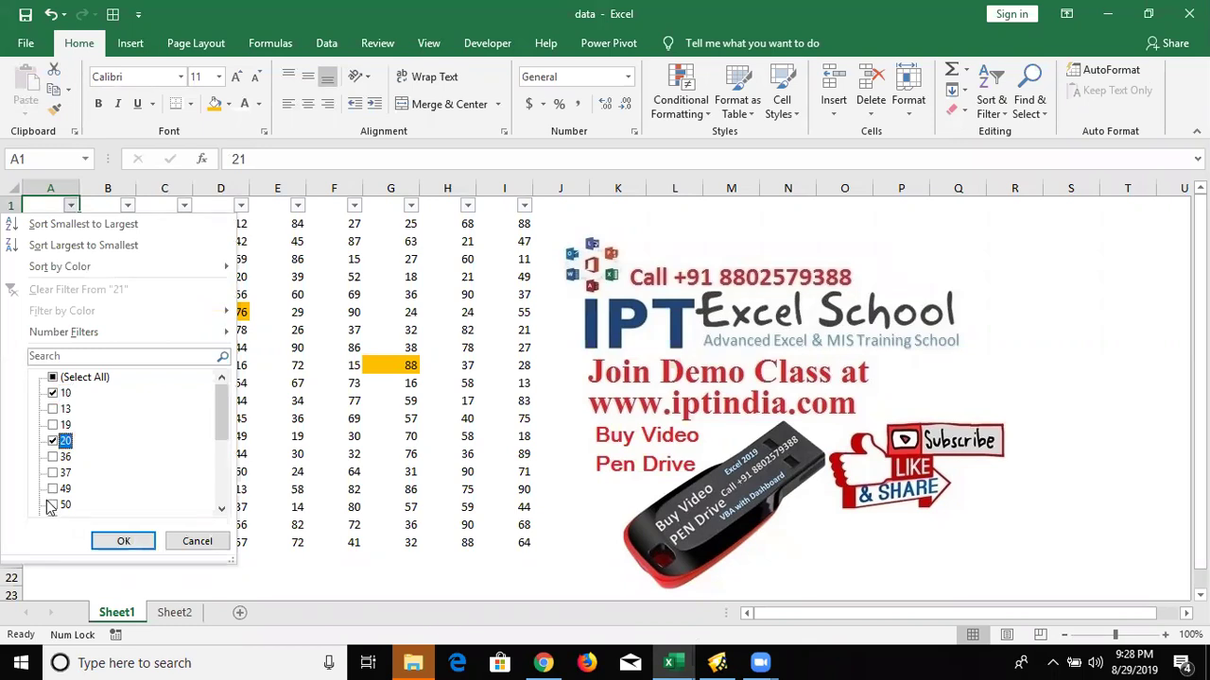
click(52, 505)
click(121, 543)
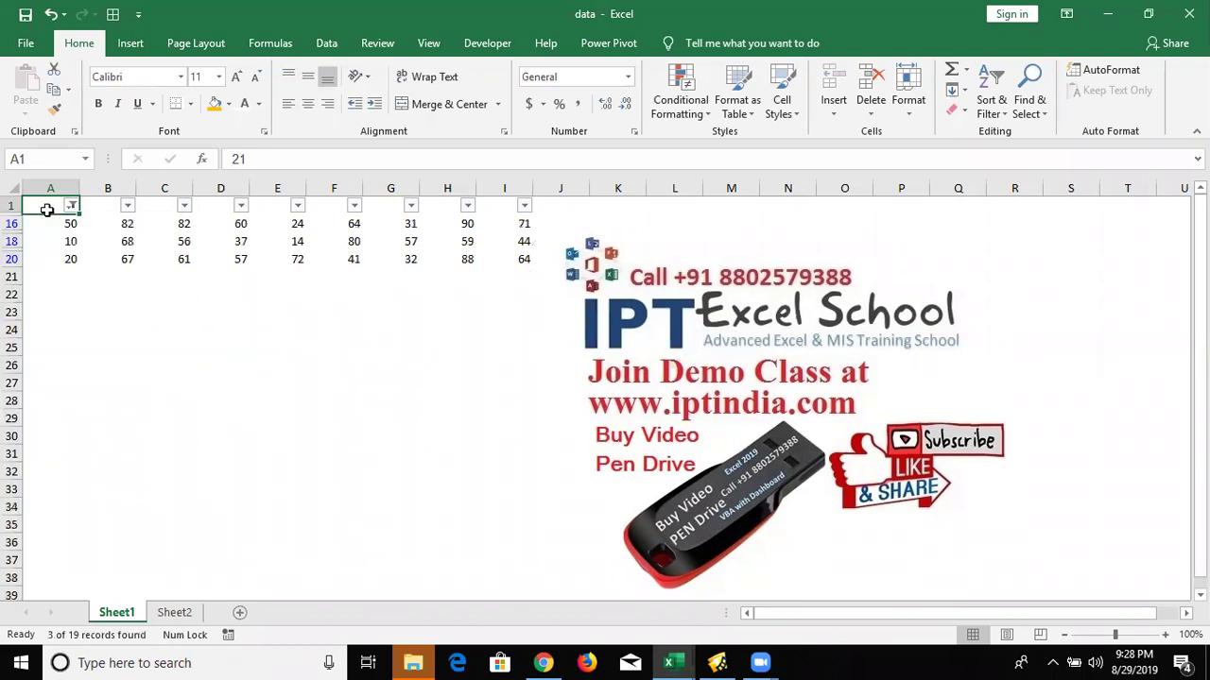
Copy the visible column A values in rows 16–20 and paste them starting at C16
drag(47, 224, 48, 254)
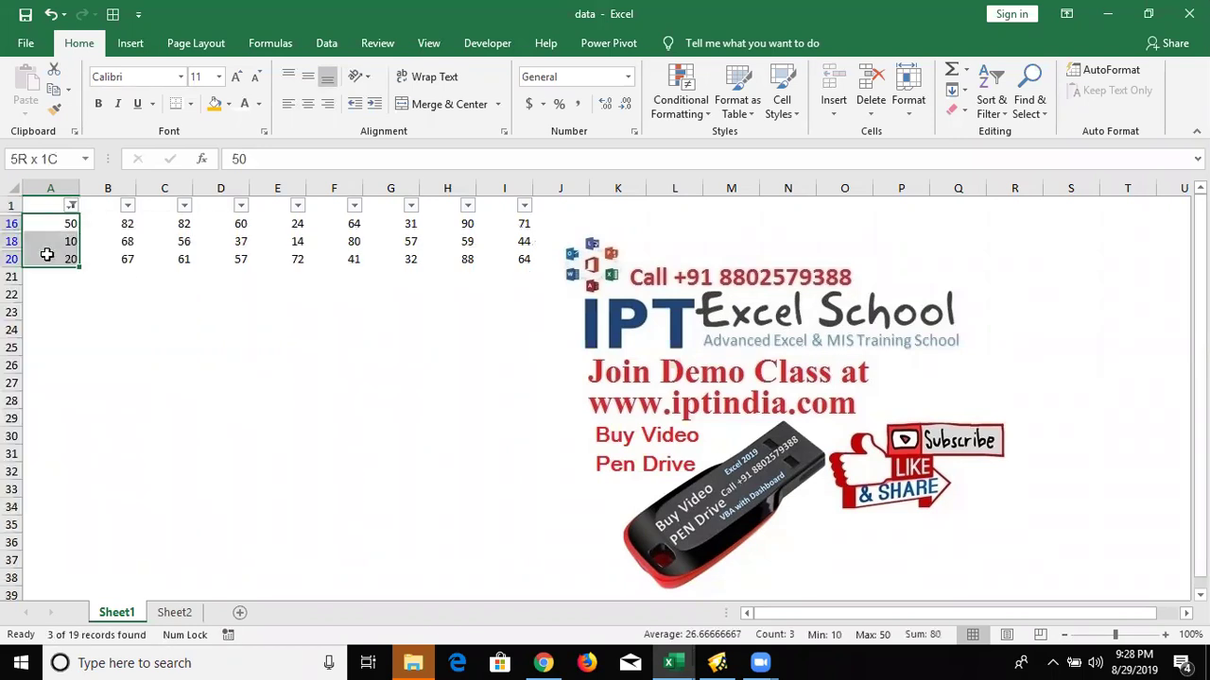
key(ctrl+c)
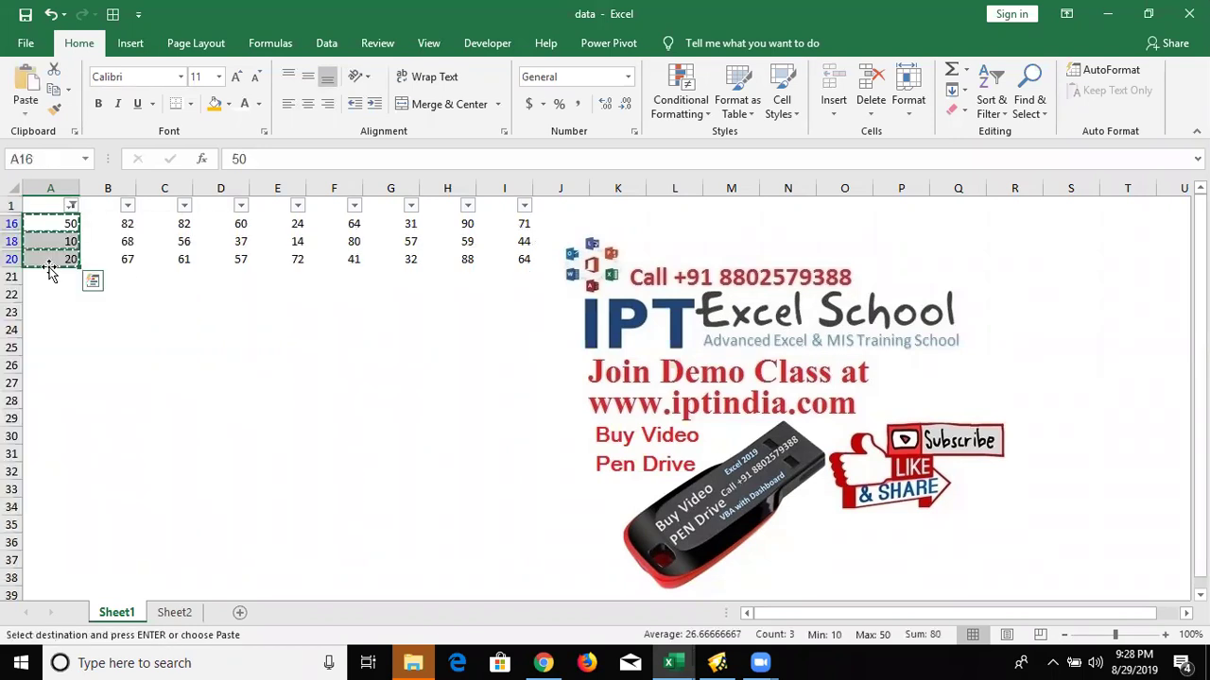
click(167, 232)
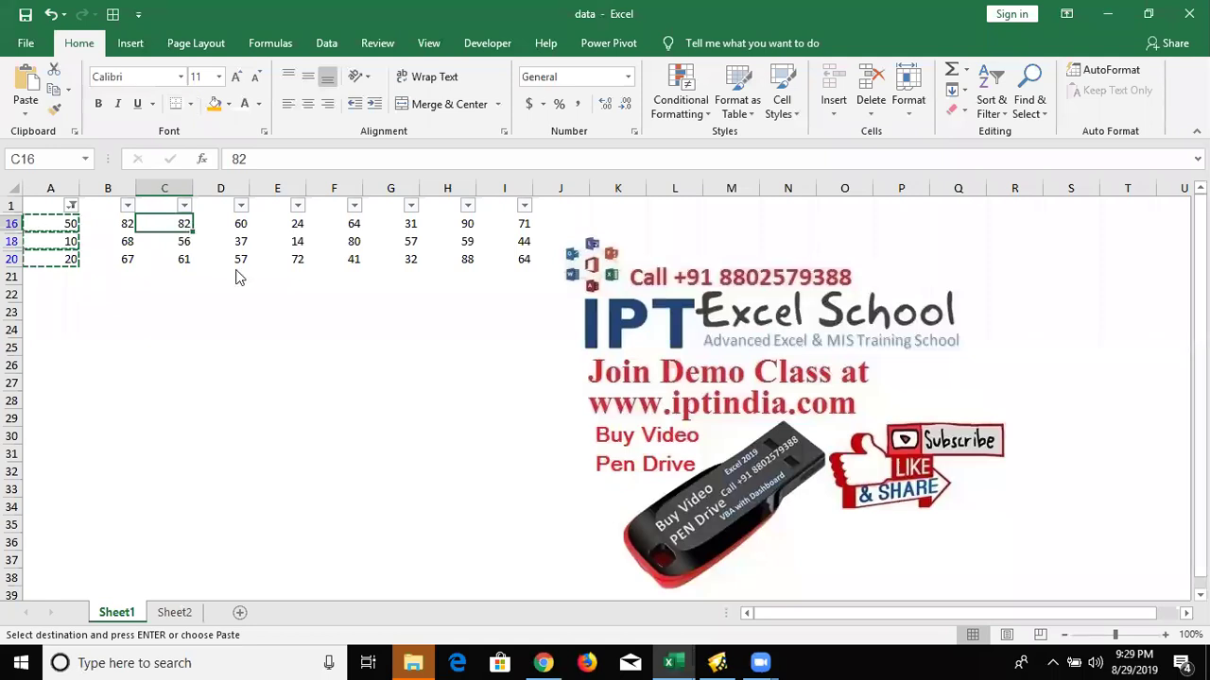
key(ctrl+v)
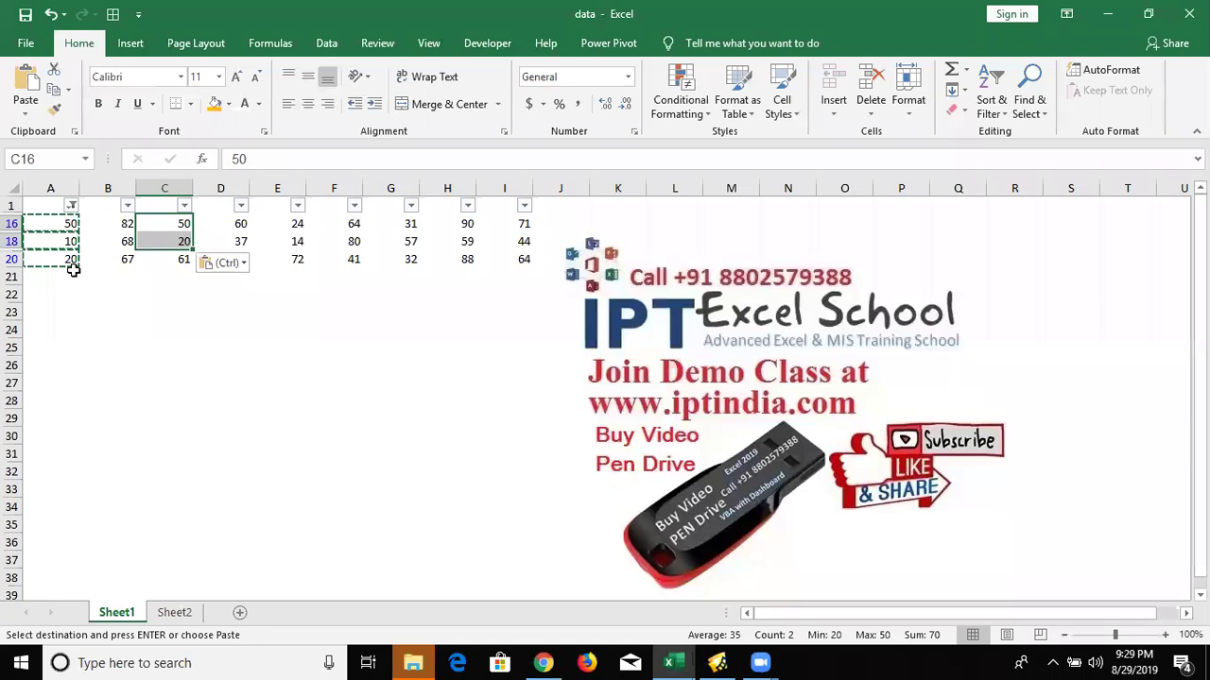
key(ctrl+t)
key(Escape)
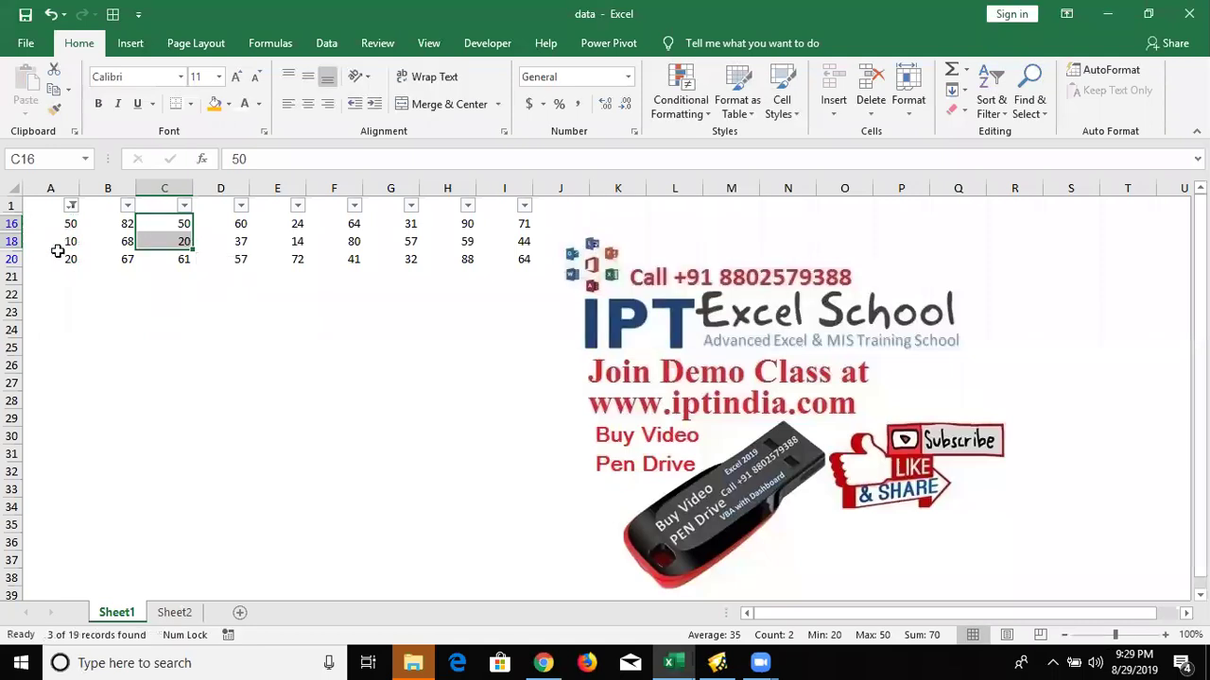
Select all values in column A's filter, revealing C16:C18 filled with 50, 10, 20
click(70, 205)
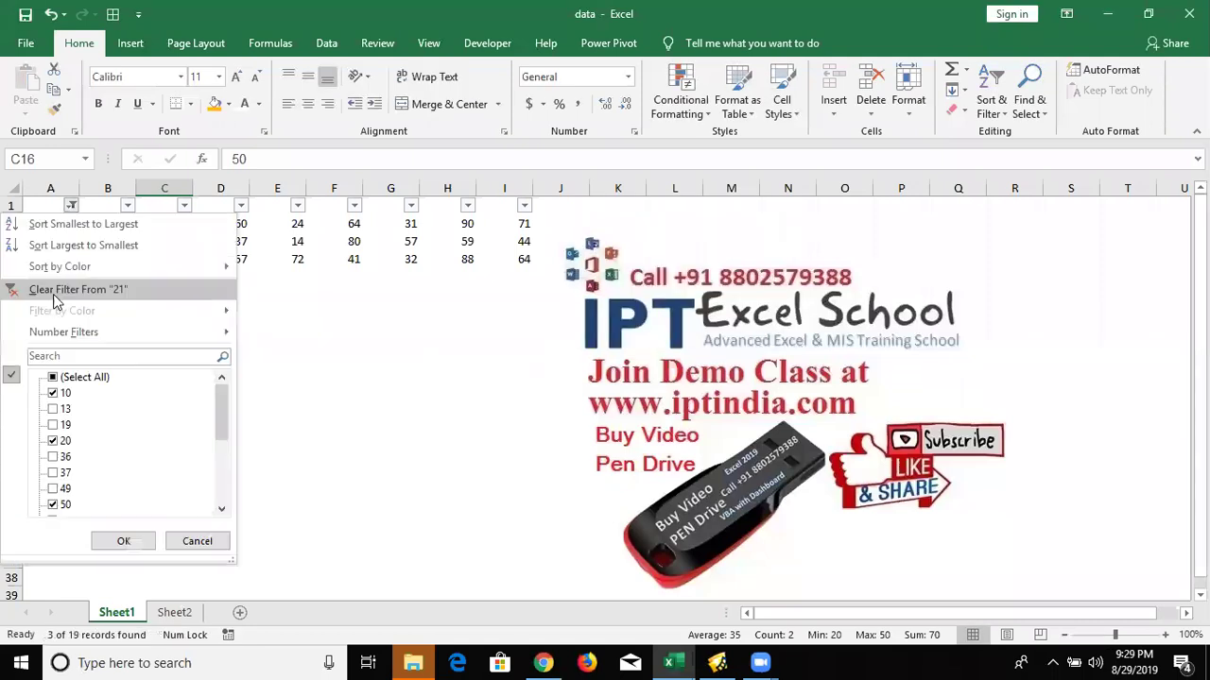
click(53, 377)
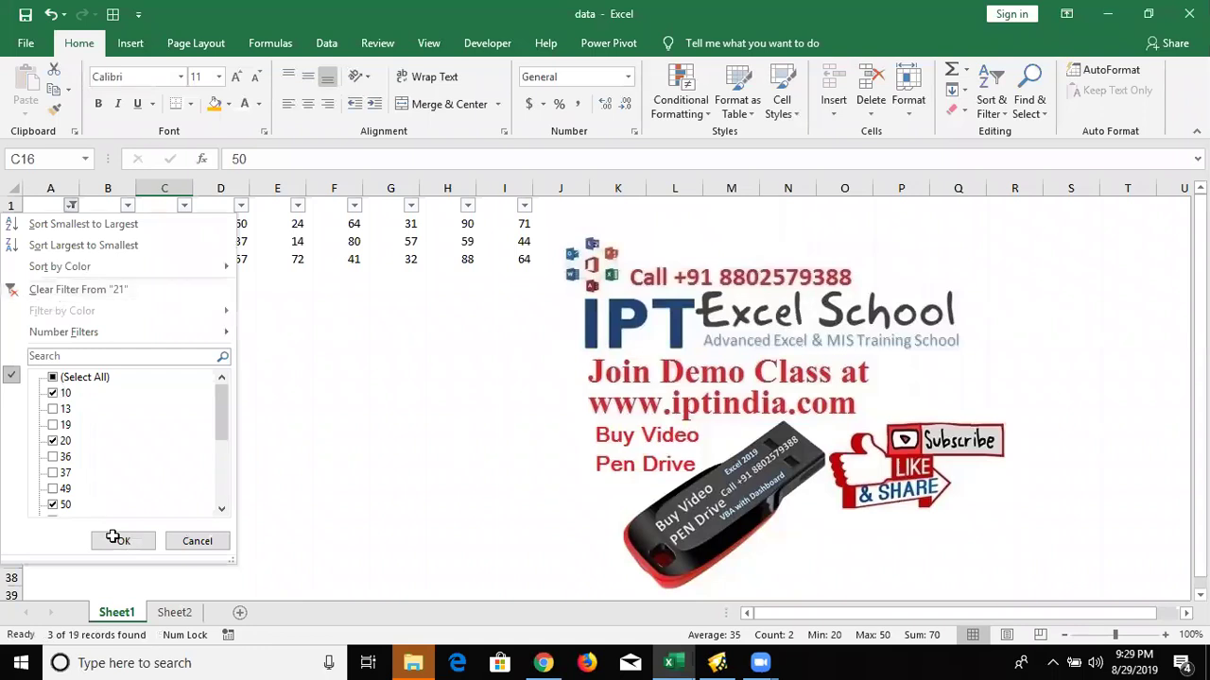
key(Return)
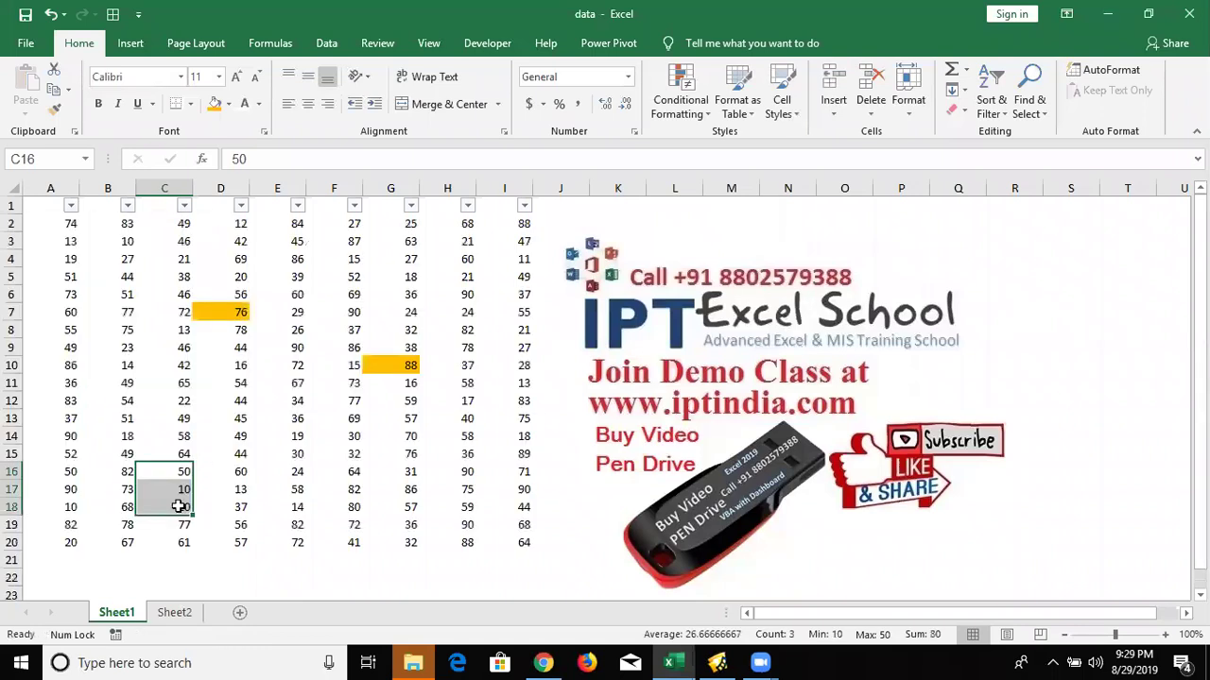
scroll(176, 502, down, 2)
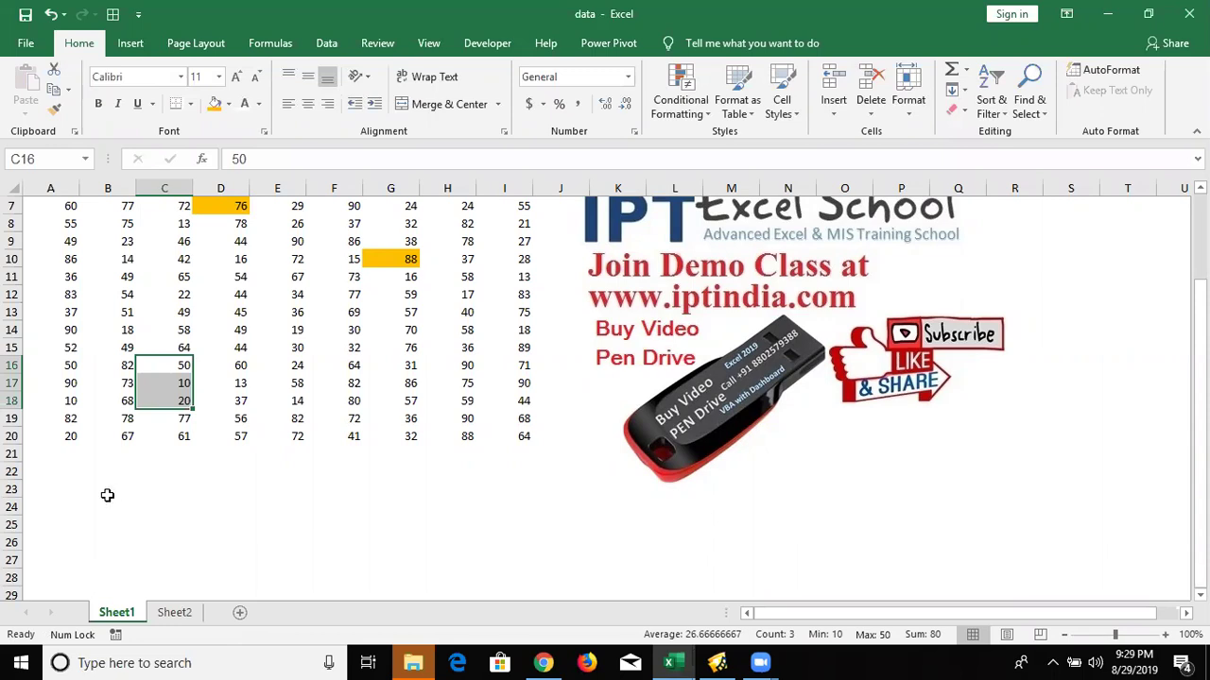
Copy the 50 from A16 into only the visible cells F16, F18 and F20
click(51, 193)
click(60, 204)
key(ctrl+c)
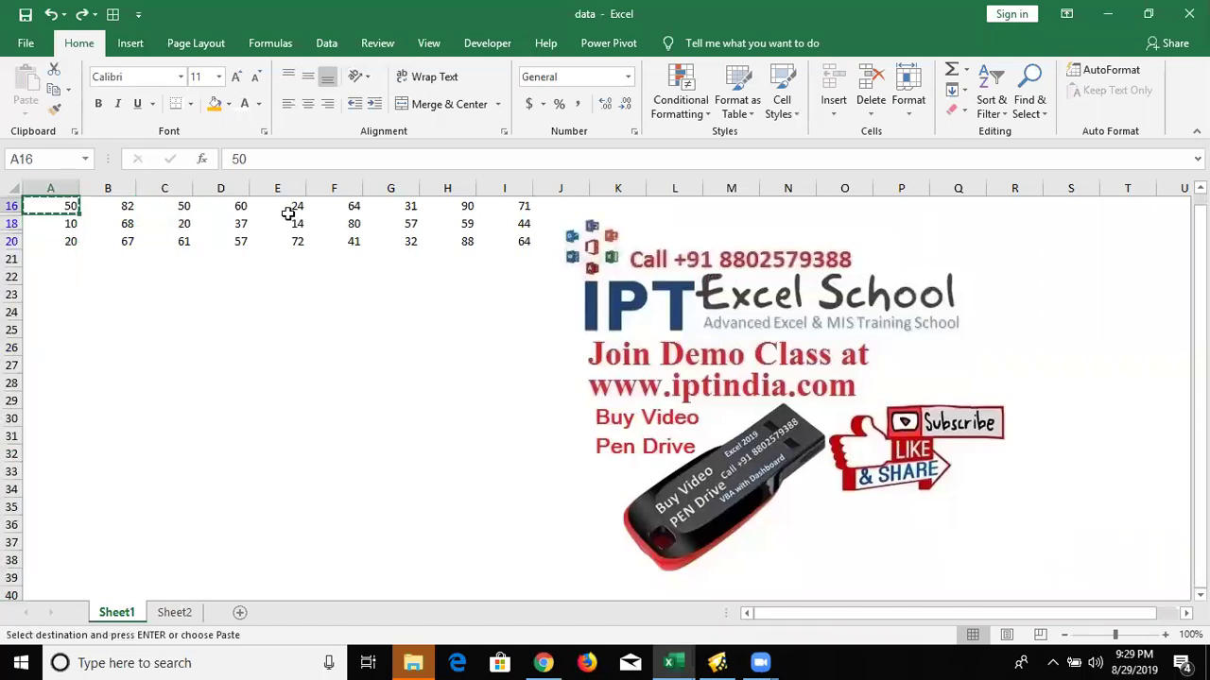
drag(333, 206, 345, 241)
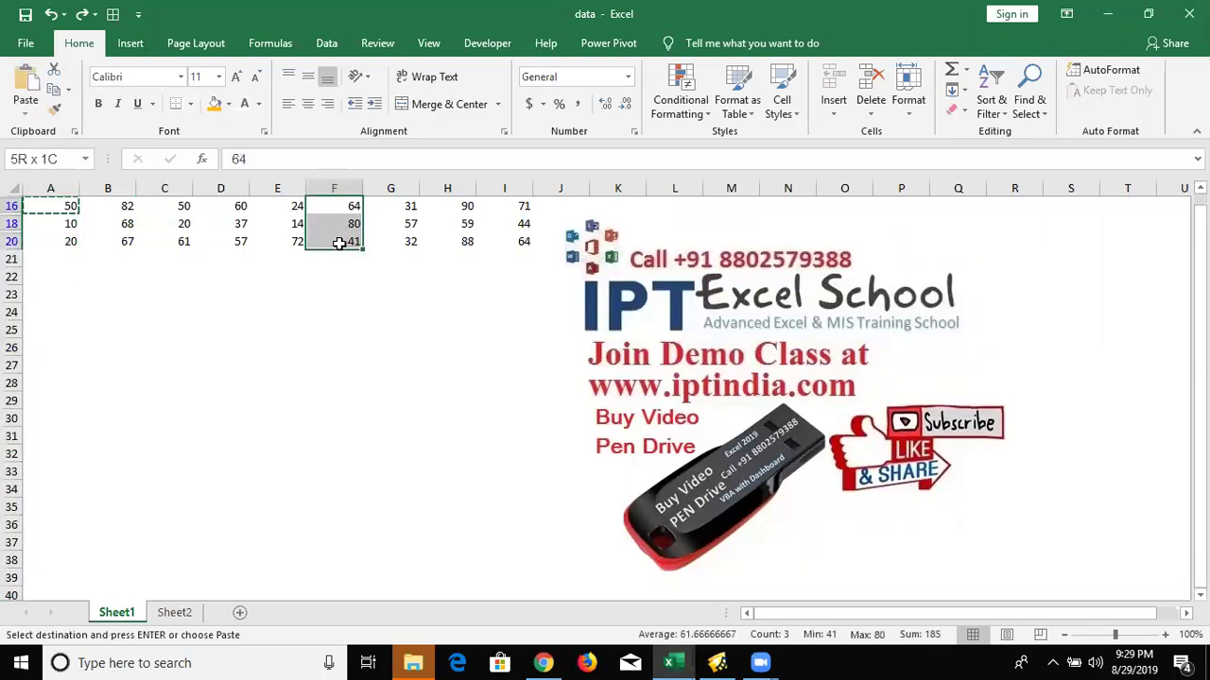
key(ctrl+v)
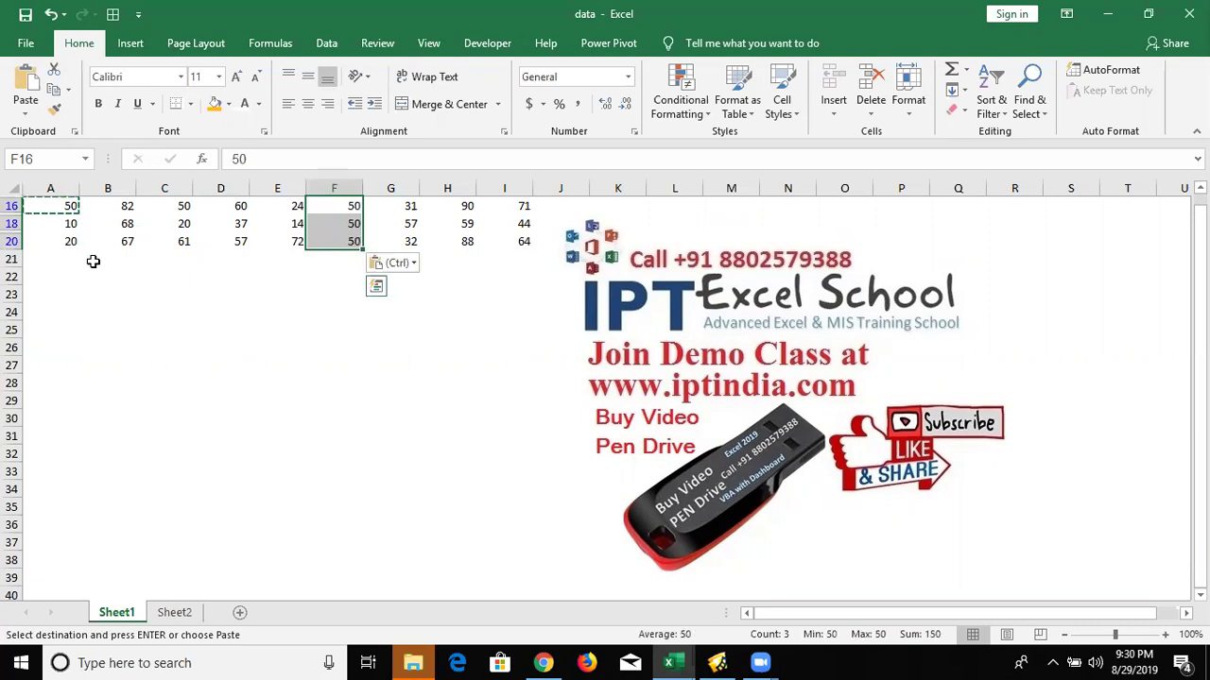
Clear the column A filter so rows 2–20 show, then start refiltering column A
scroll(74, 224, up, 1)
click(71, 205)
click(53, 377)
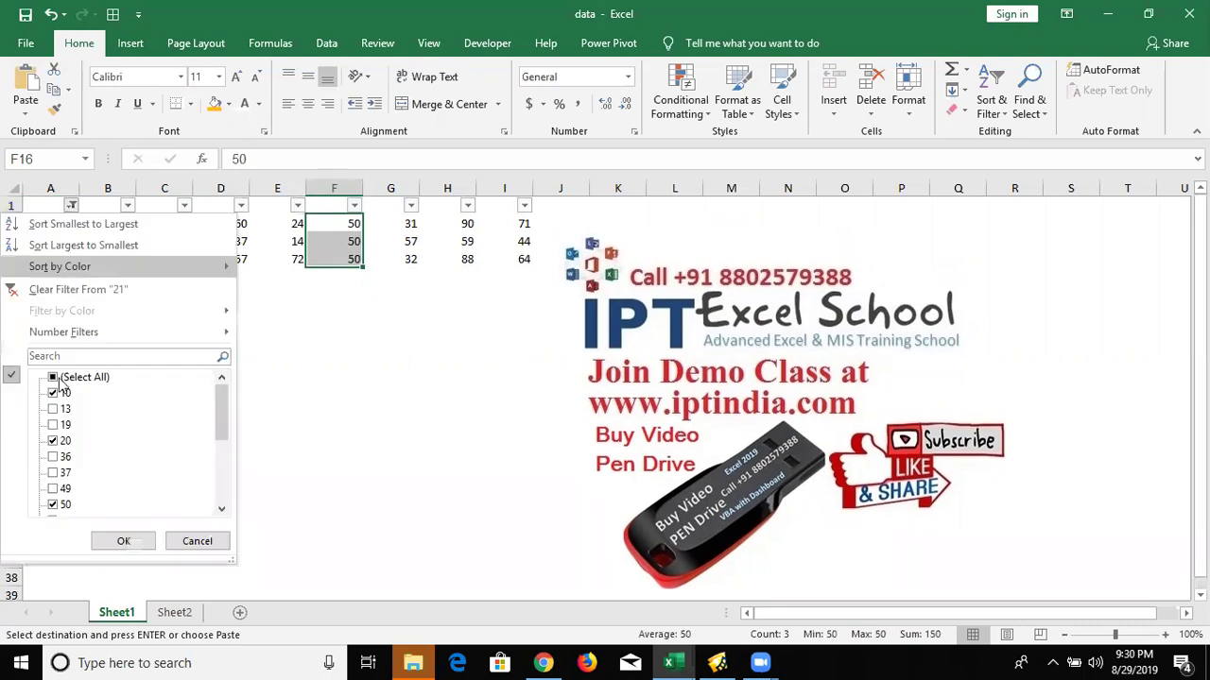
click(138, 546)
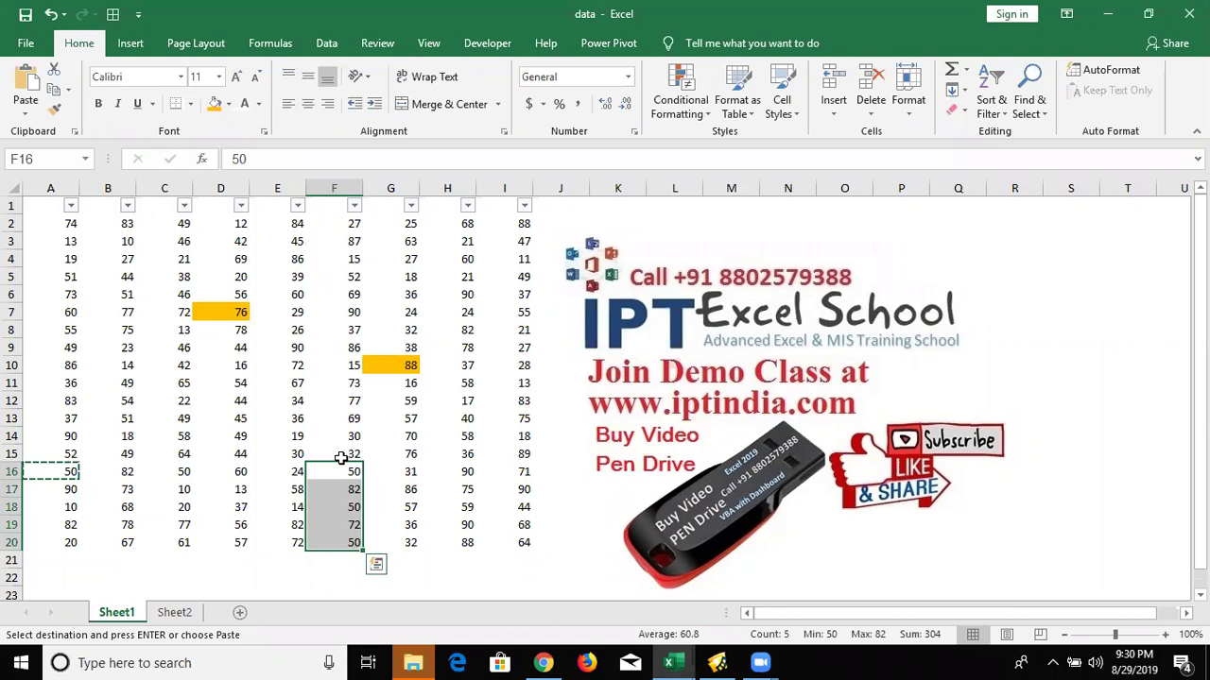
click(58, 207)
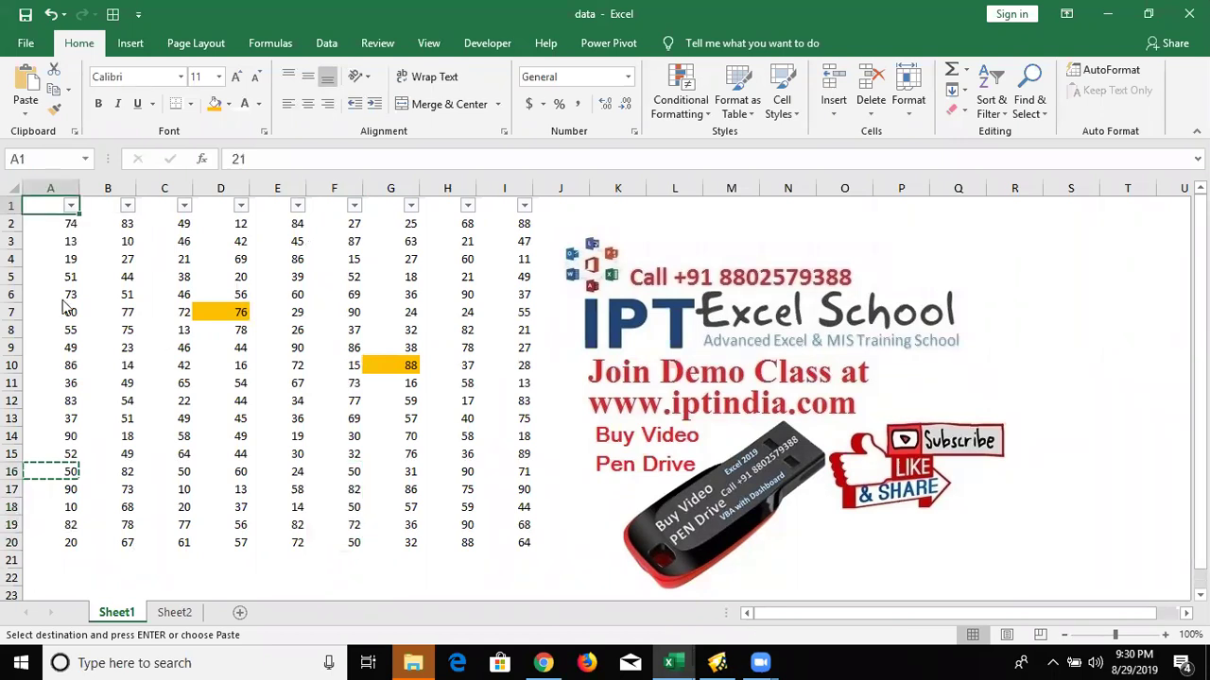
click(71, 206)
click(53, 378)
Filter column A down to just the values 10 and 19
click(53, 393)
click(53, 425)
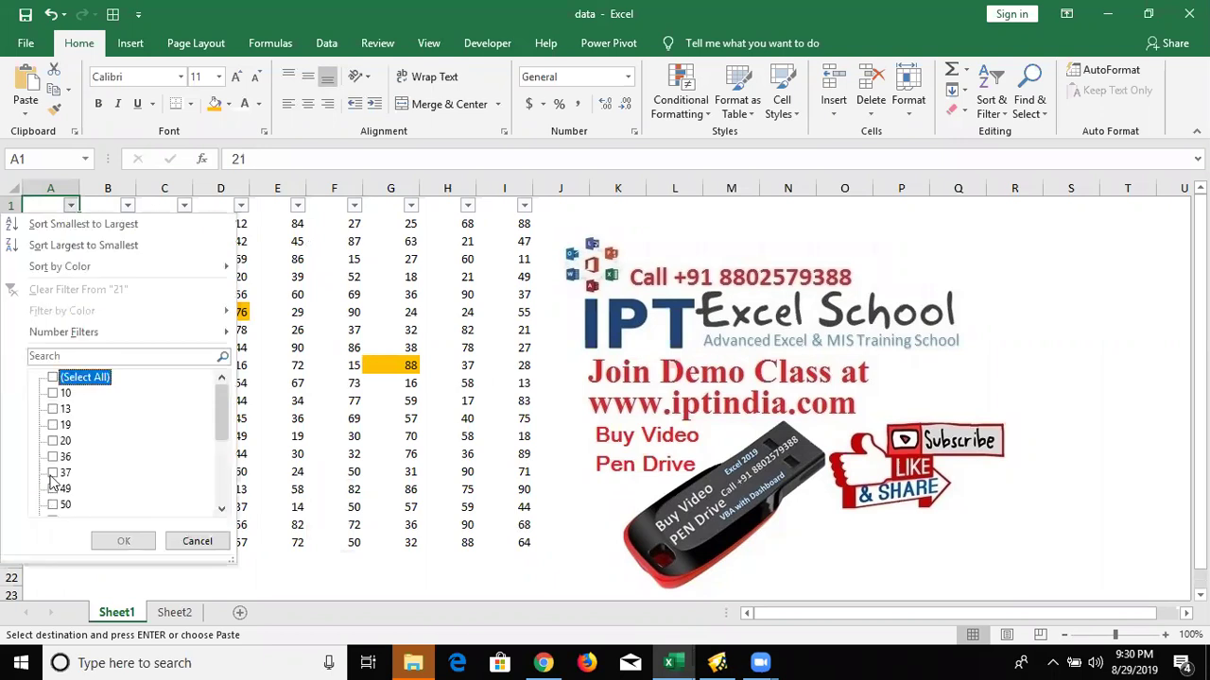
click(99, 541)
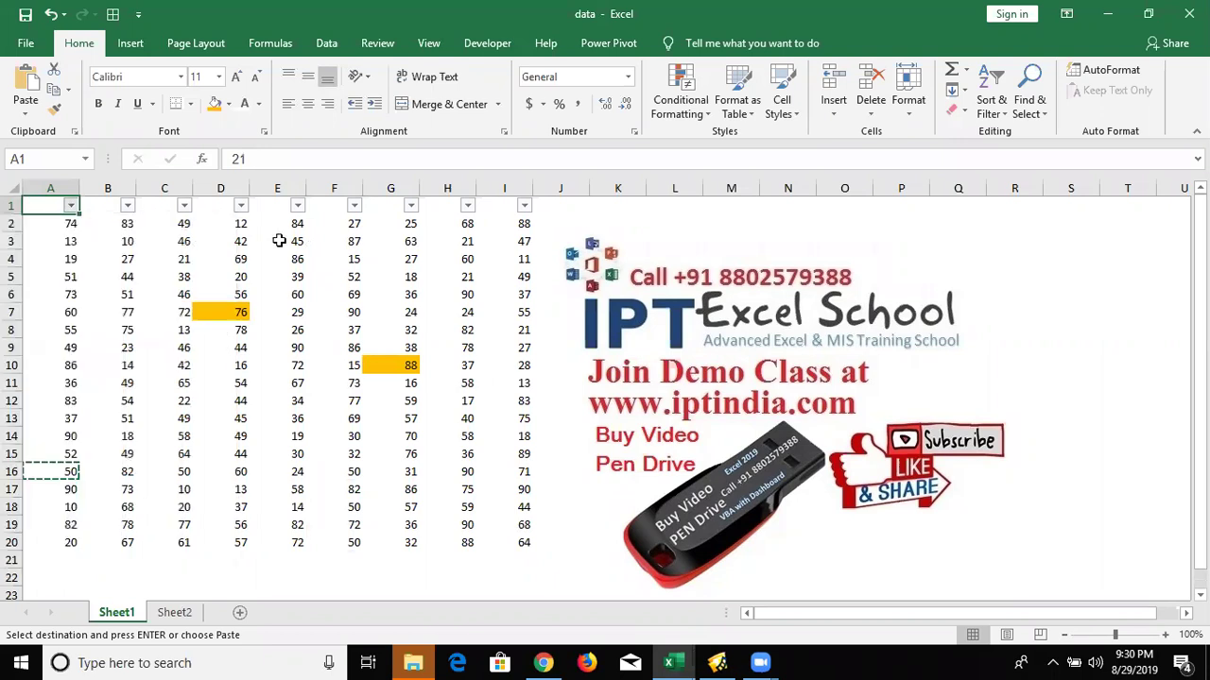
click(84, 230)
Paste A4's 19 into only the visible cells of D4:D18, then turn filtering off
key(ctrl+c)
drag(232, 227, 236, 259)
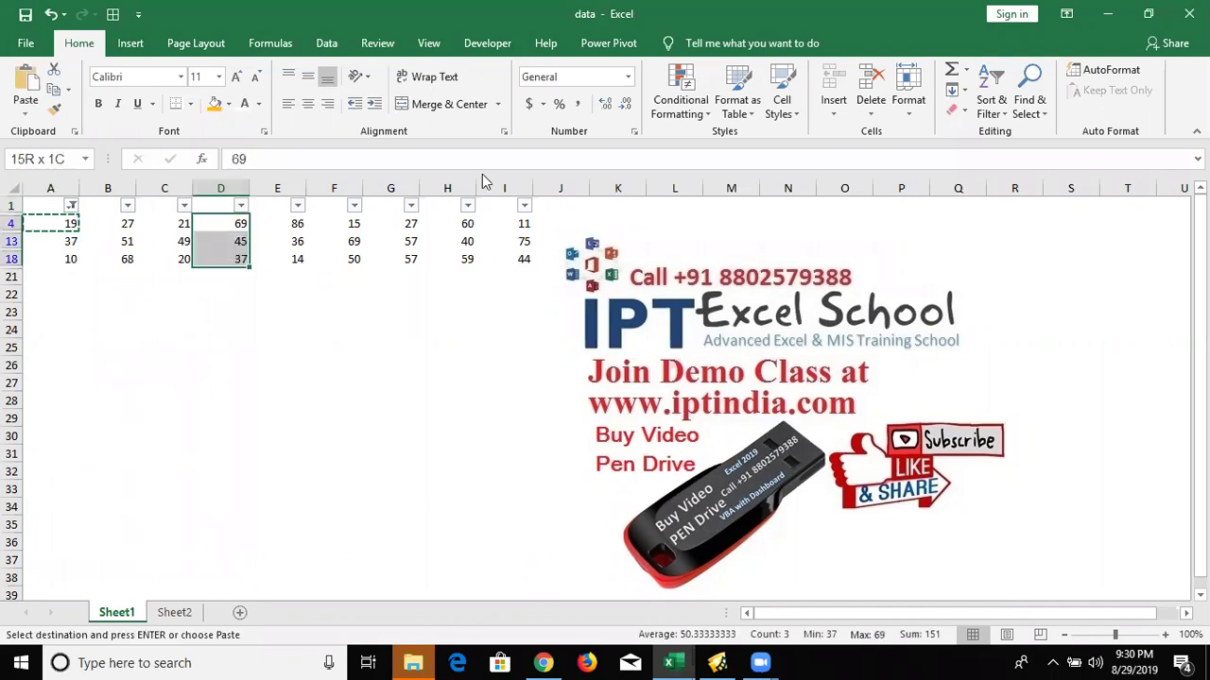
click(1037, 114)
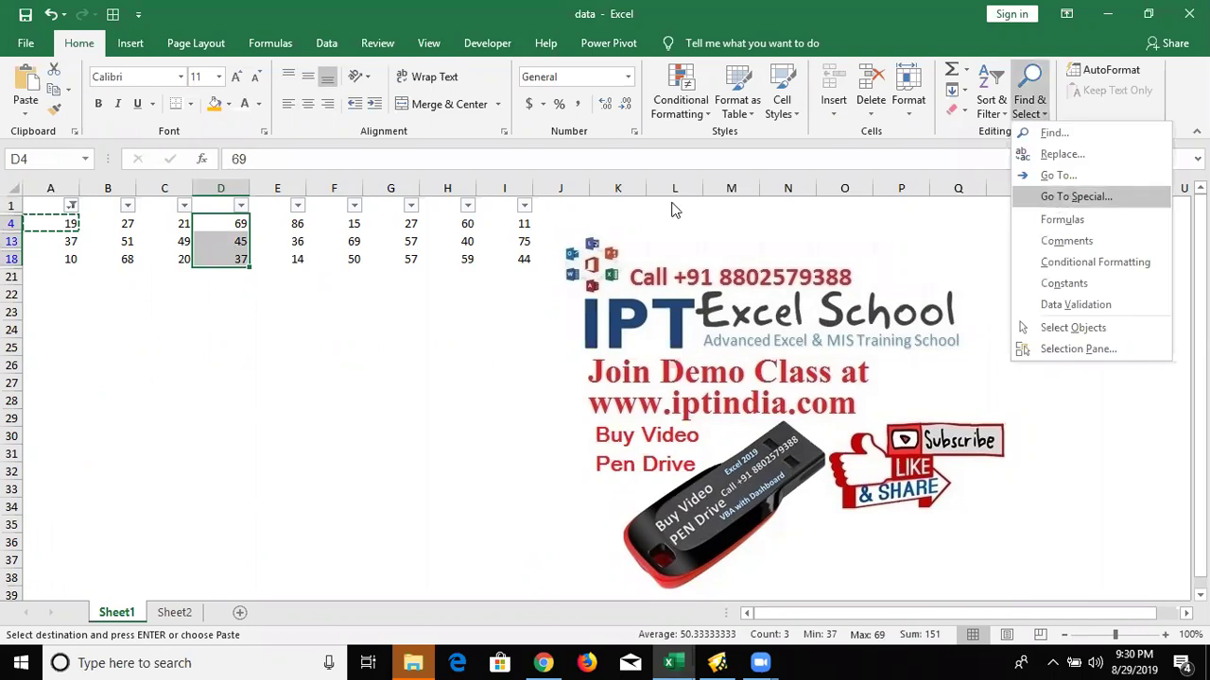
drag(660, 142, 465, 148)
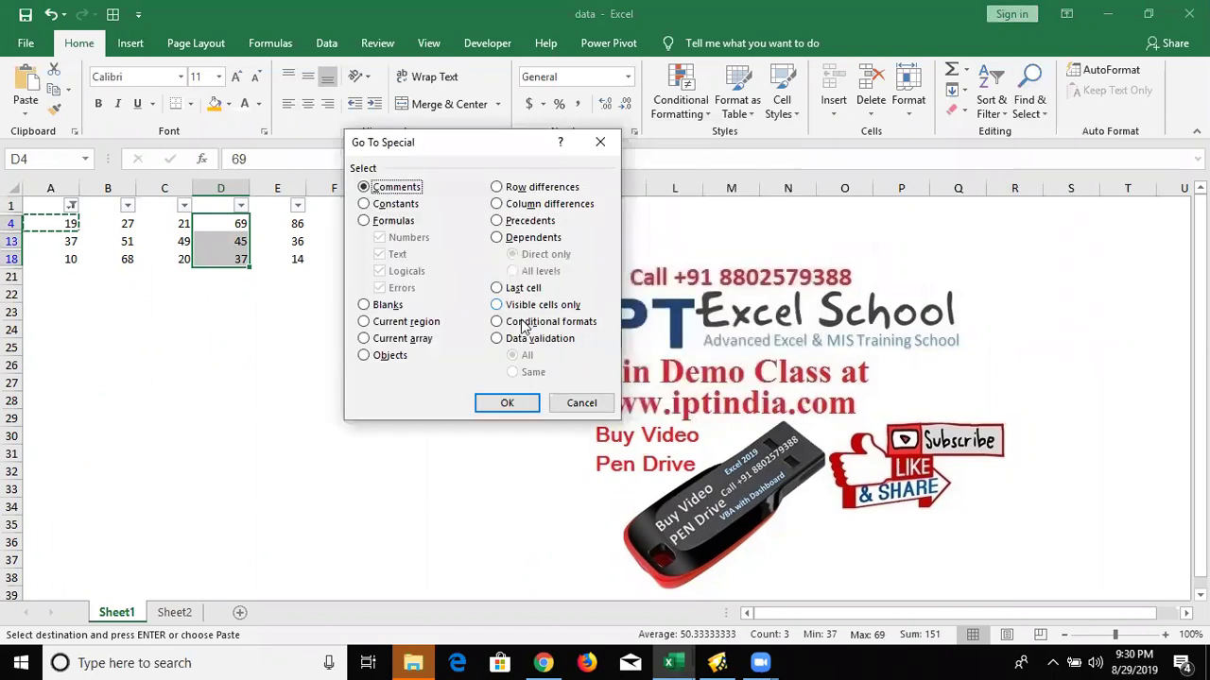
key(alt+y)
click(519, 407)
key(ctrl+v)
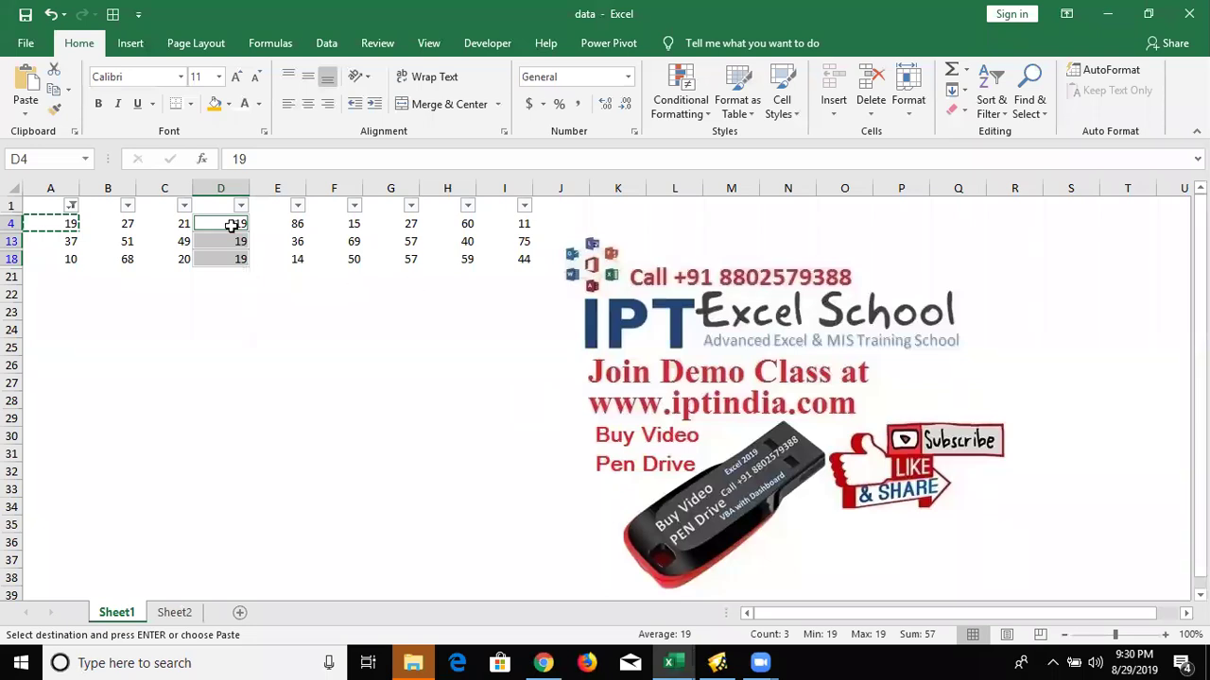
key(ctrl+shift+l)
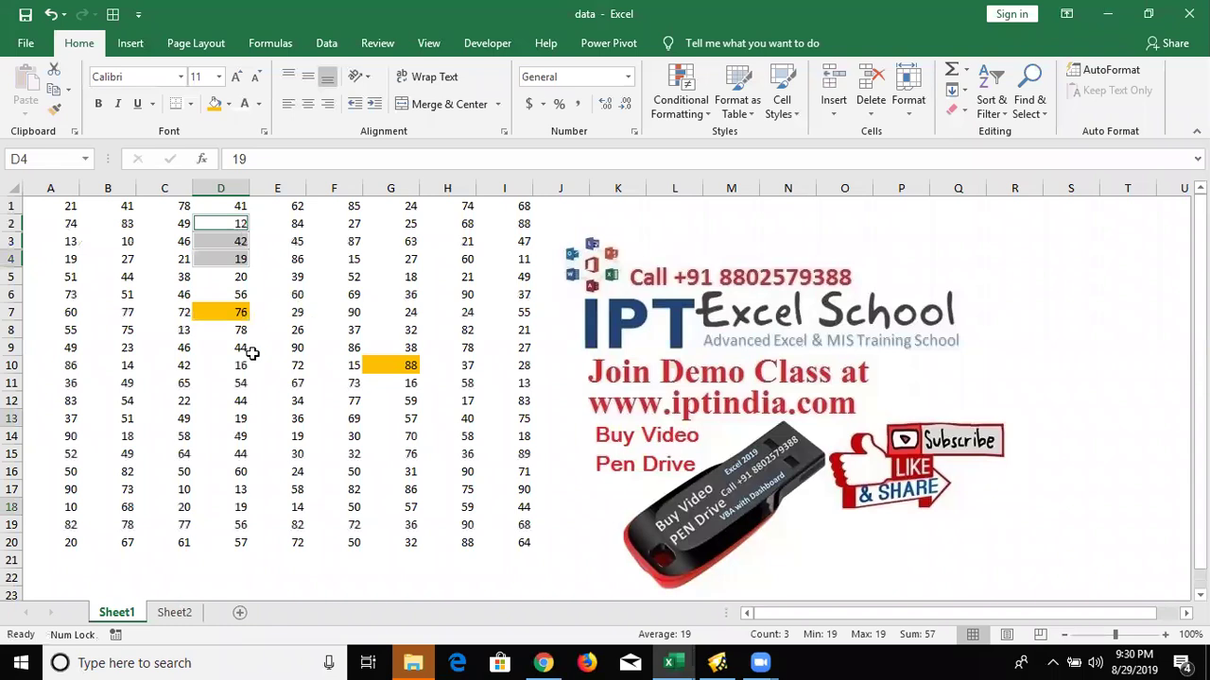
Copy the 20 in cell A20
key(Right)
key(Right)
key(Down)
key(Down)
key(Down)
scroll(56, 437, down, 2)
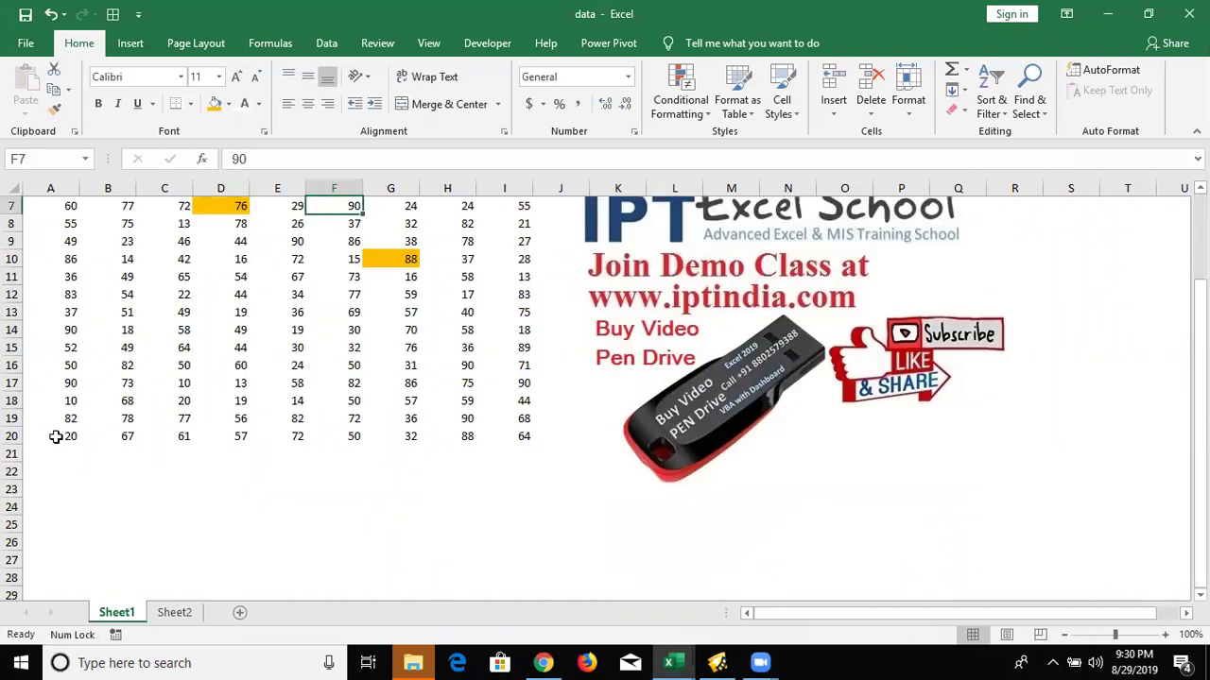
key(ctrl+Down)
key(ctrl+Left)
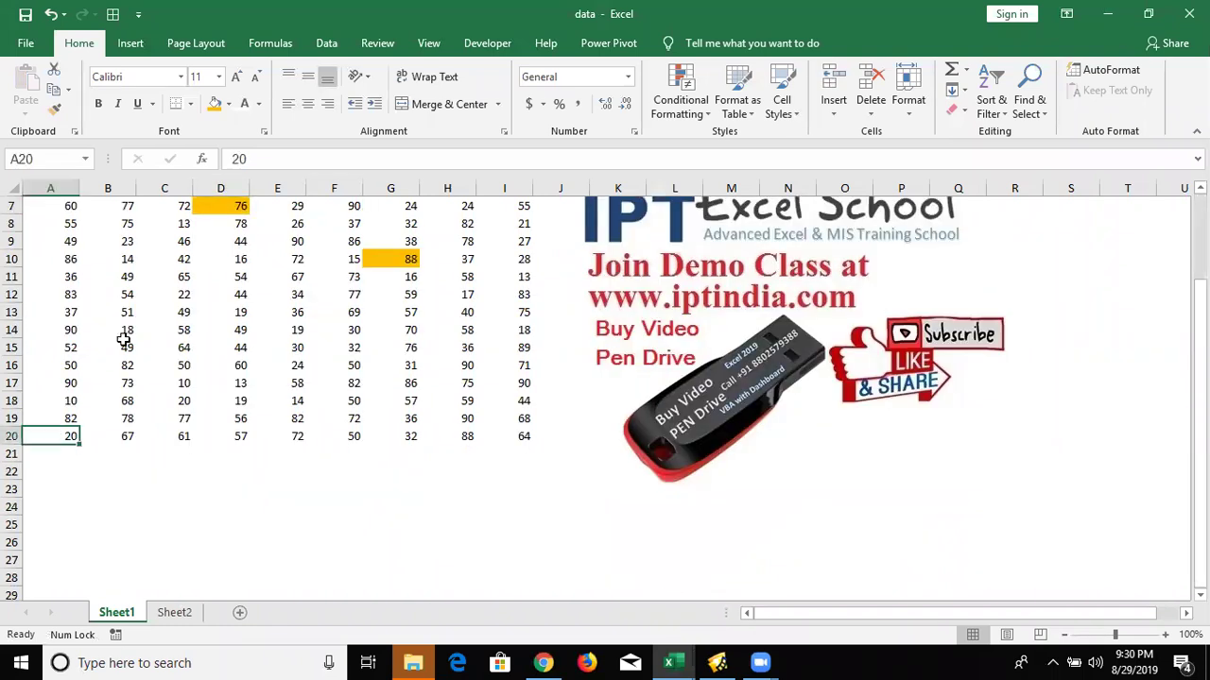
key(ctrl+c)
Paste 20 into A5, C3, F5, D14, C11 and B6, undo it, then copy the 64 in I20
scroll(123, 340, up, 2)
ctrl+click(71, 276)
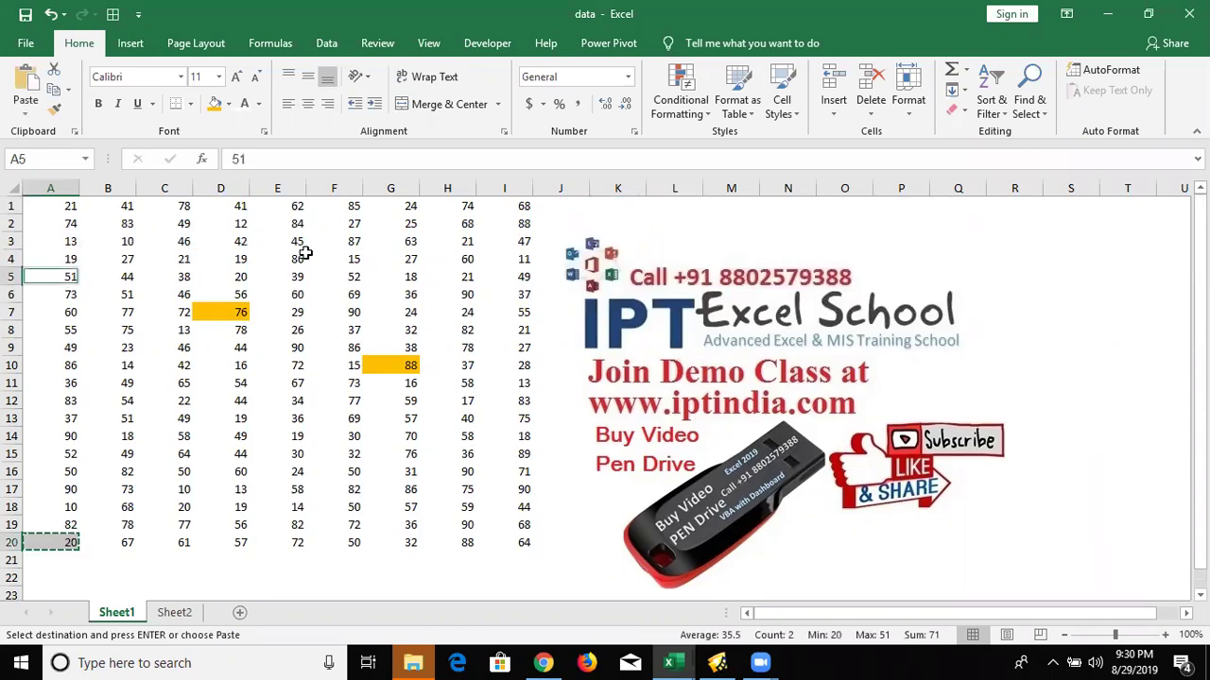
ctrl+click(165, 241)
ctrl+click(334, 276)
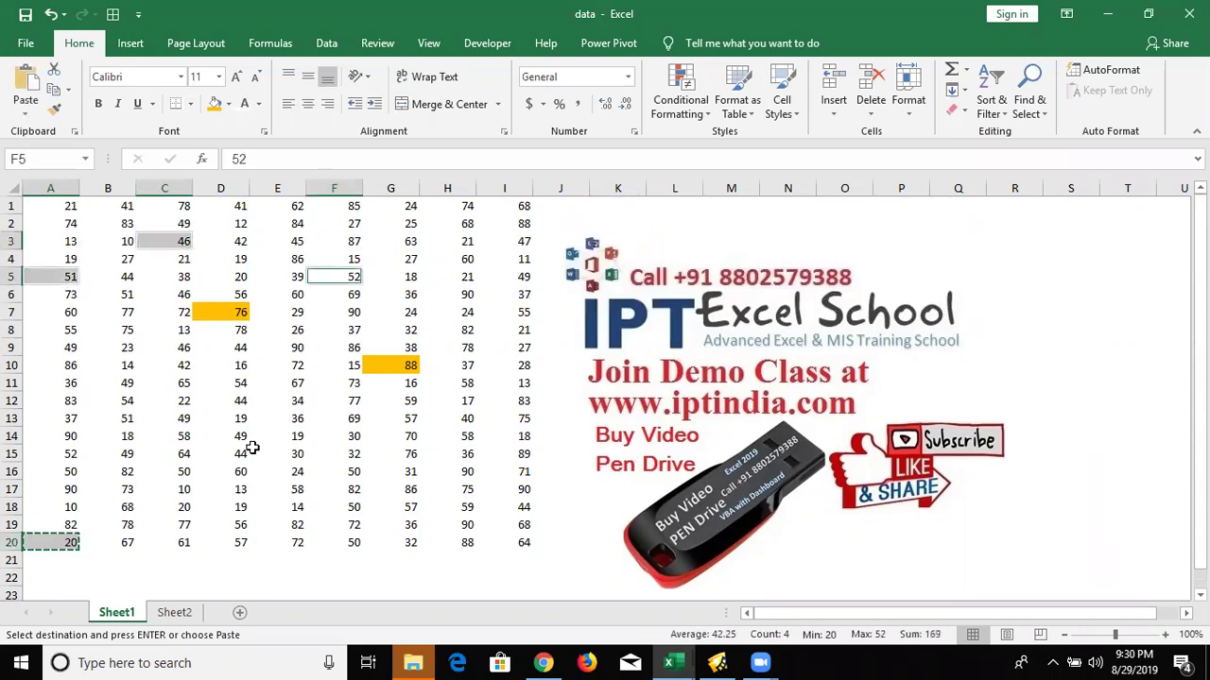
ctrl+click(248, 441)
ctrl+click(142, 378)
ctrl+click(120, 297)
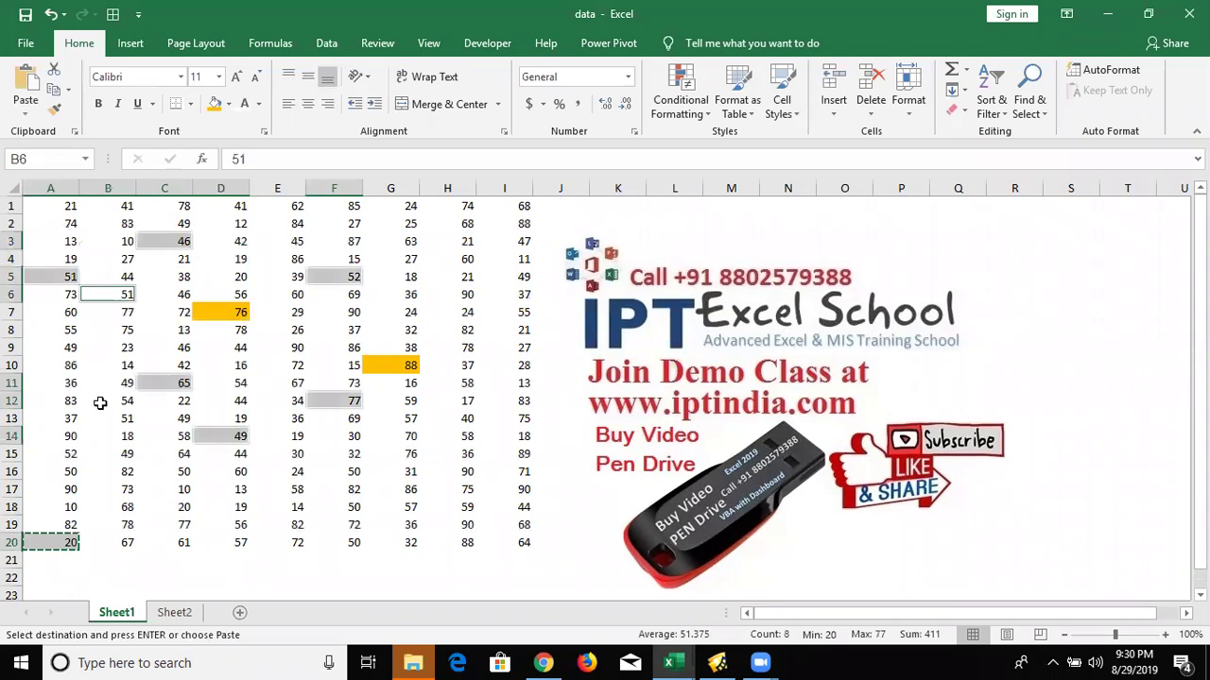
key(ctrl+v)
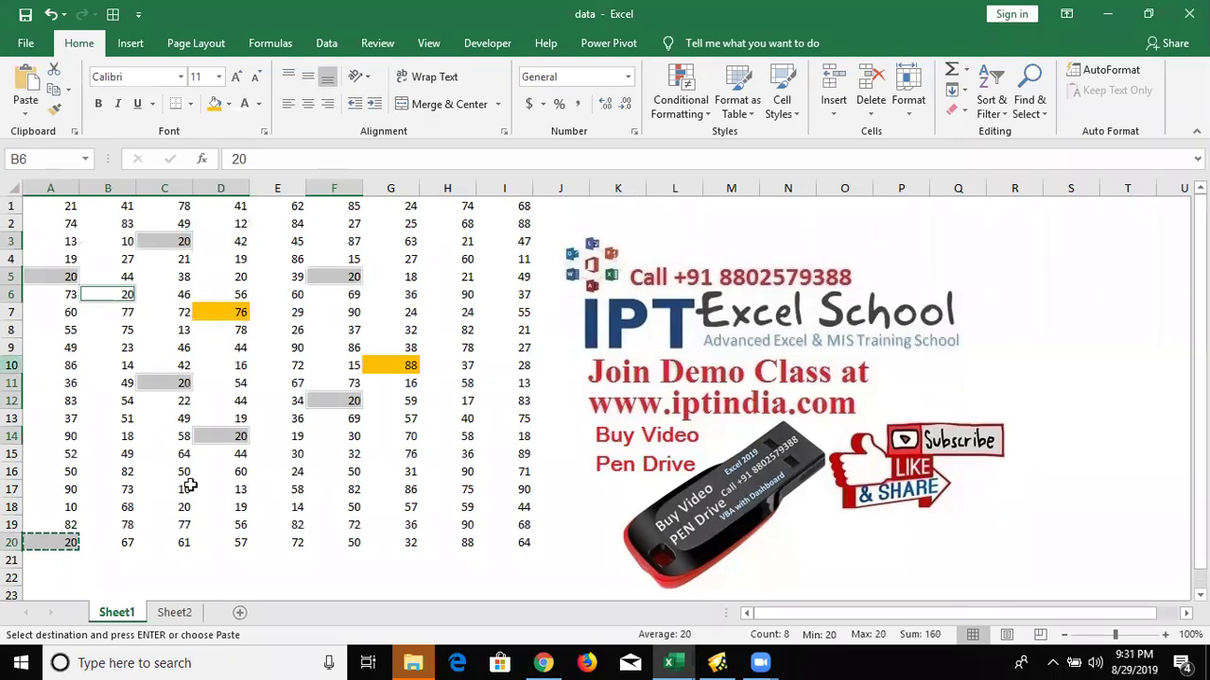
key(ctrl+z)
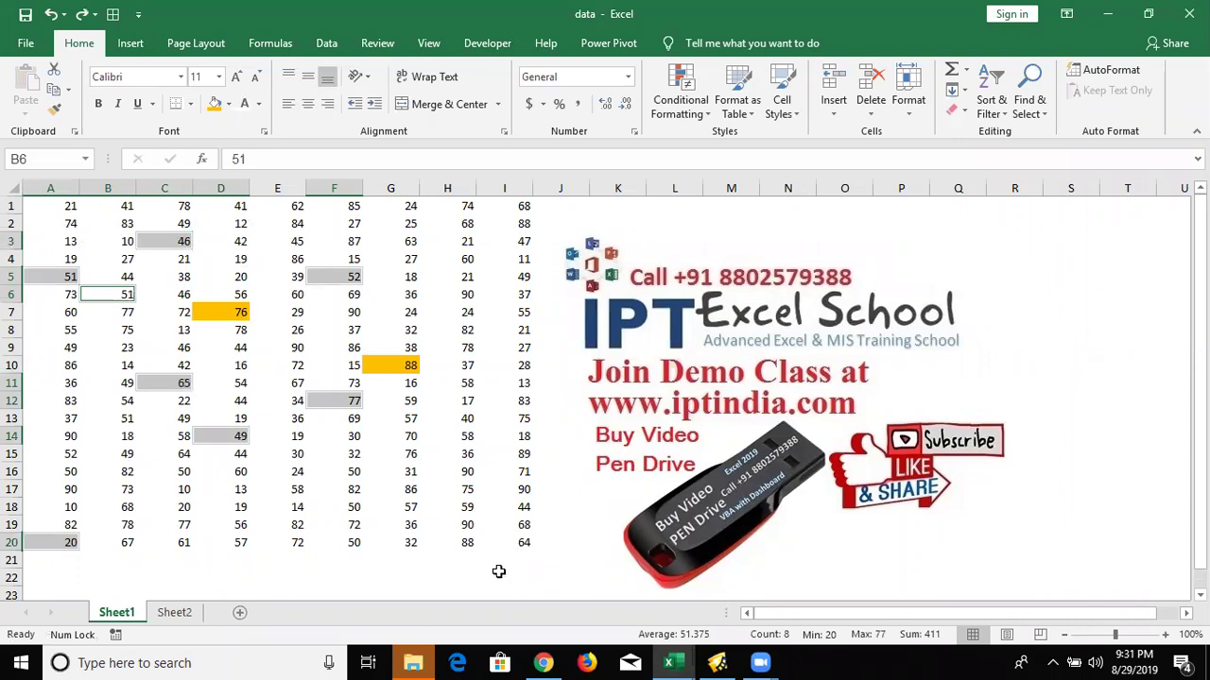
key(ctrl+End)
key(ctrl+c)
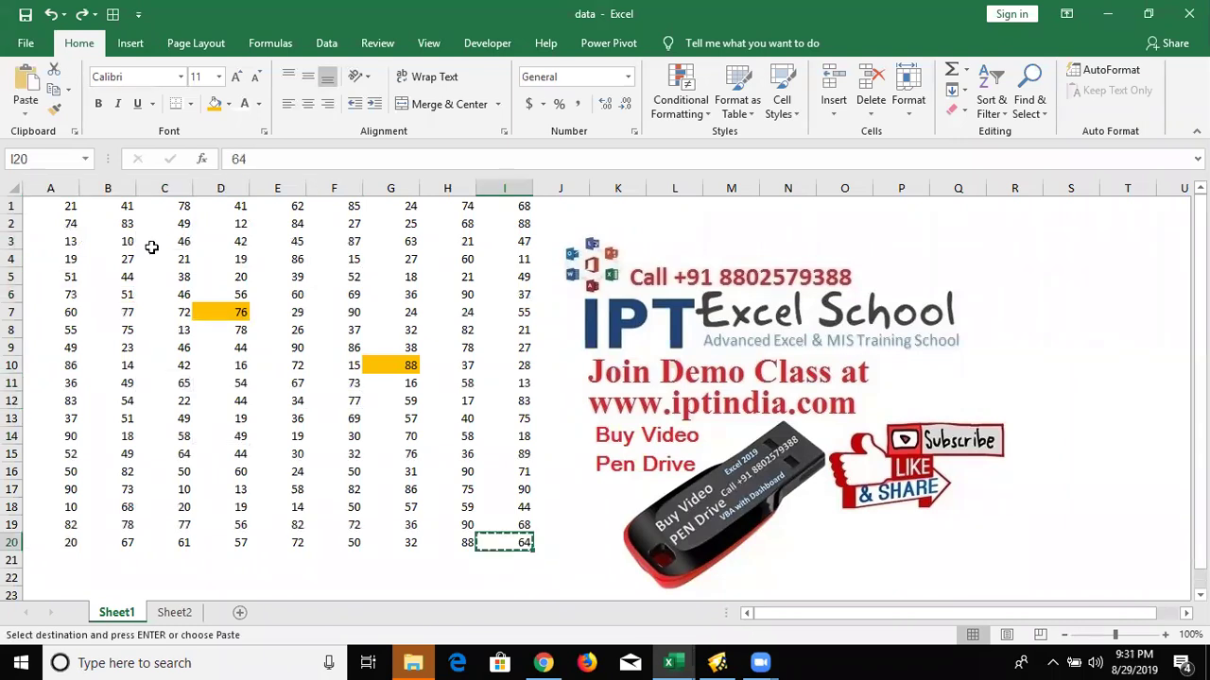
Multi-select the scattered cells B4, E5, F10, A7, B13 and F16
drag(71, 241, 227, 242)
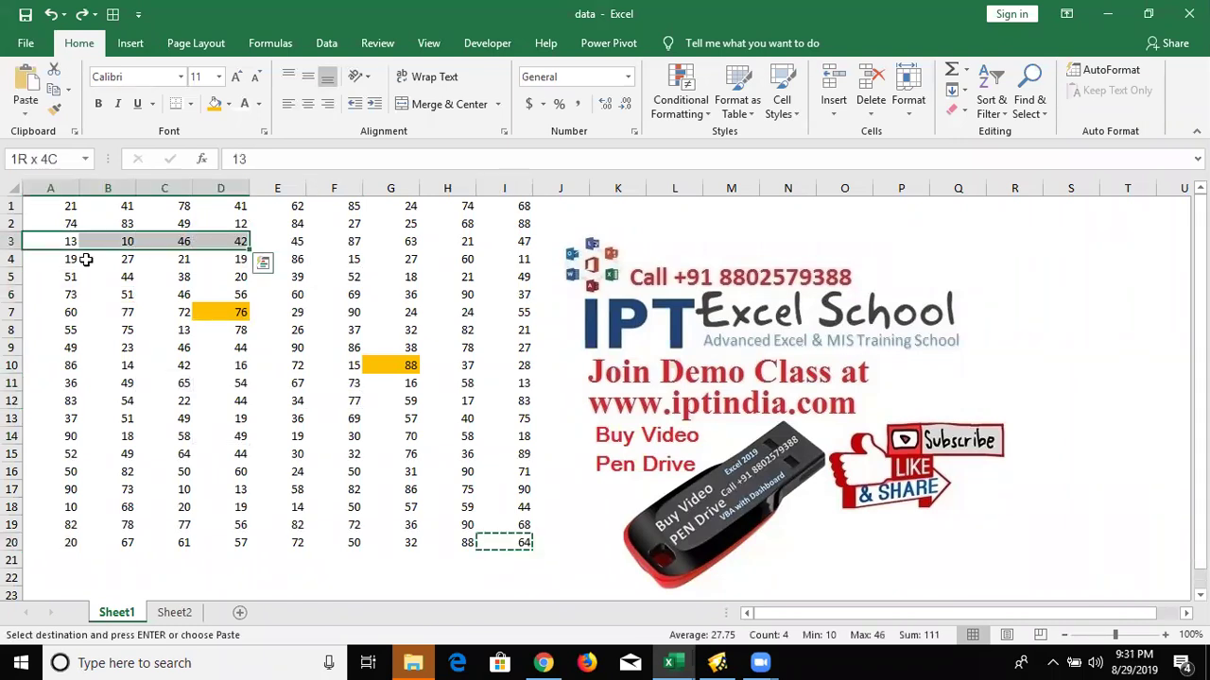
click(87, 259)
ctrl+click(255, 281)
ctrl+click(312, 361)
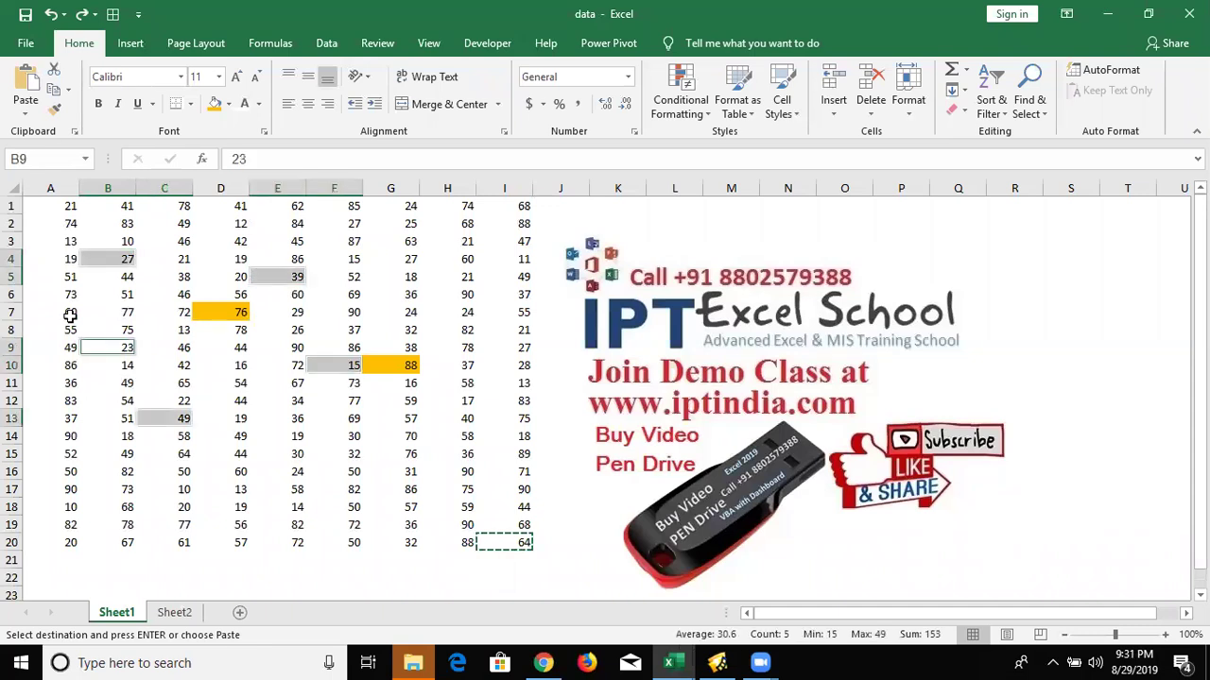
ctrl+click(66, 312)
ctrl+click(106, 418)
ctrl+click(324, 471)
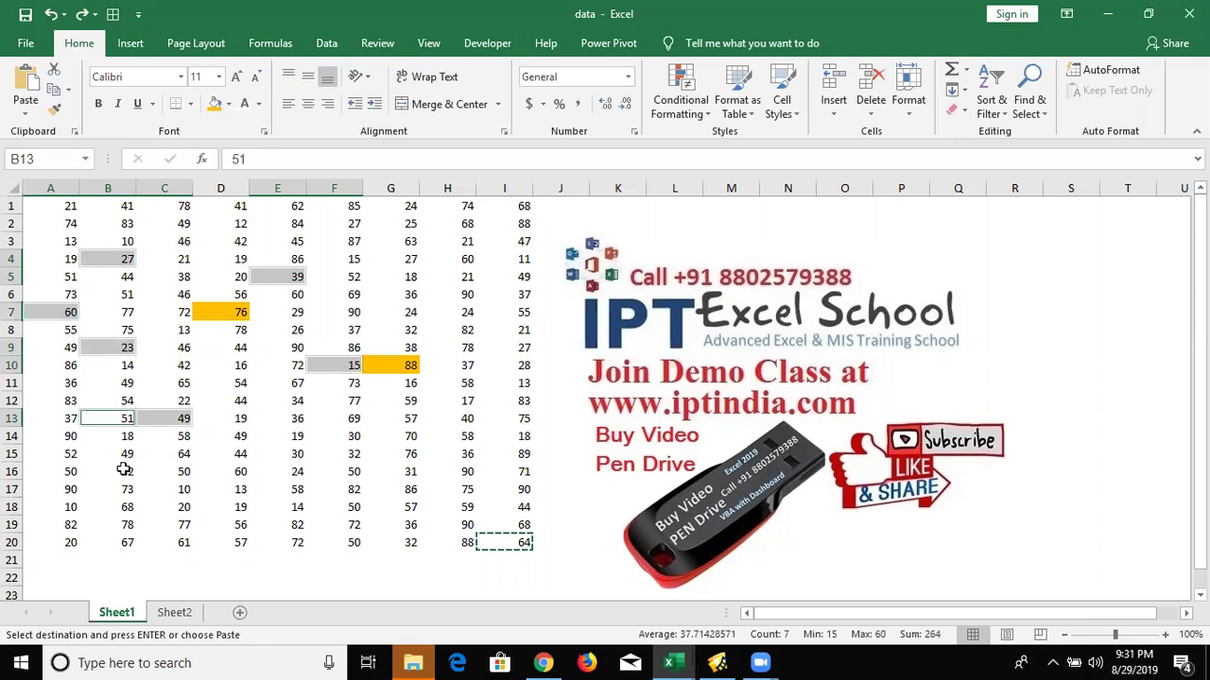
Paste the copied 64 into all the selected cells, then dismiss the copy marquee
key(ctrl+v)
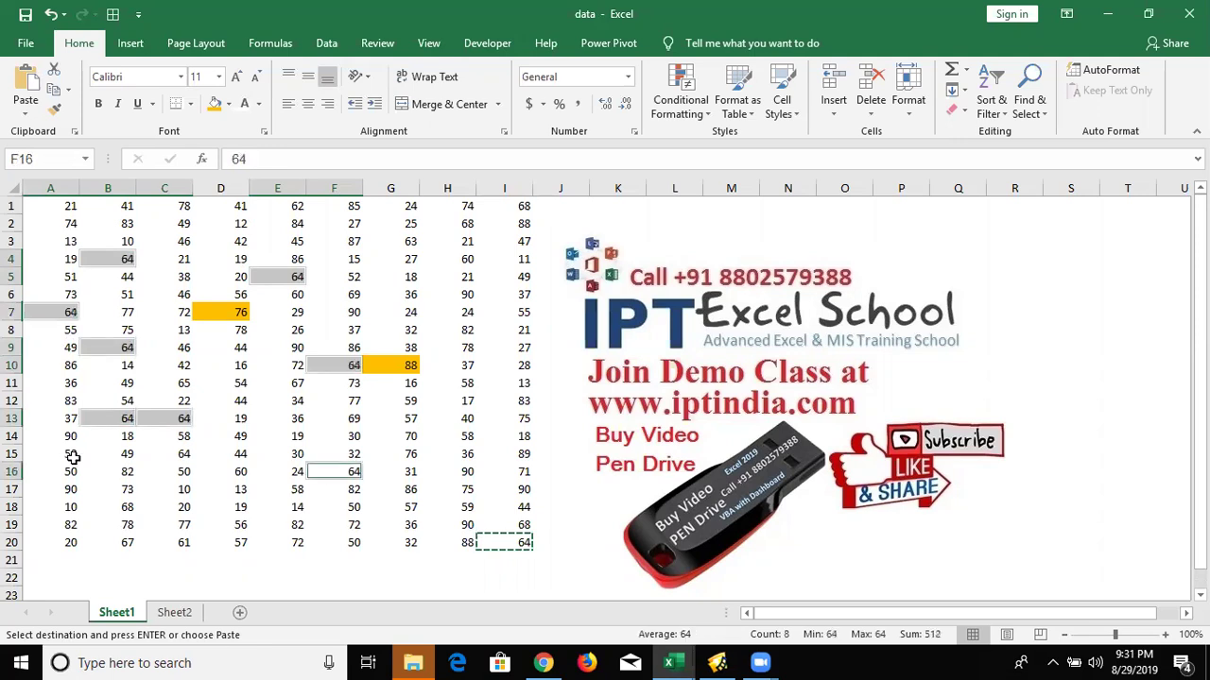
click(129, 299)
key(Escape)
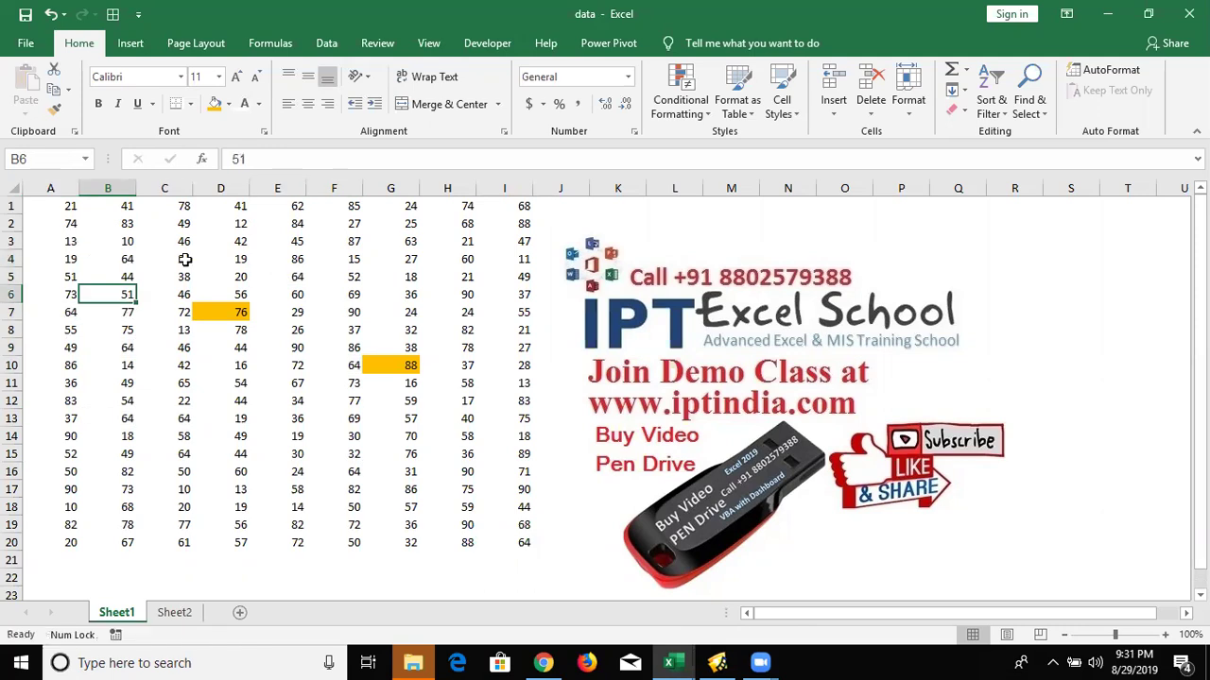
key(Up)
key(Up)
key(Up)
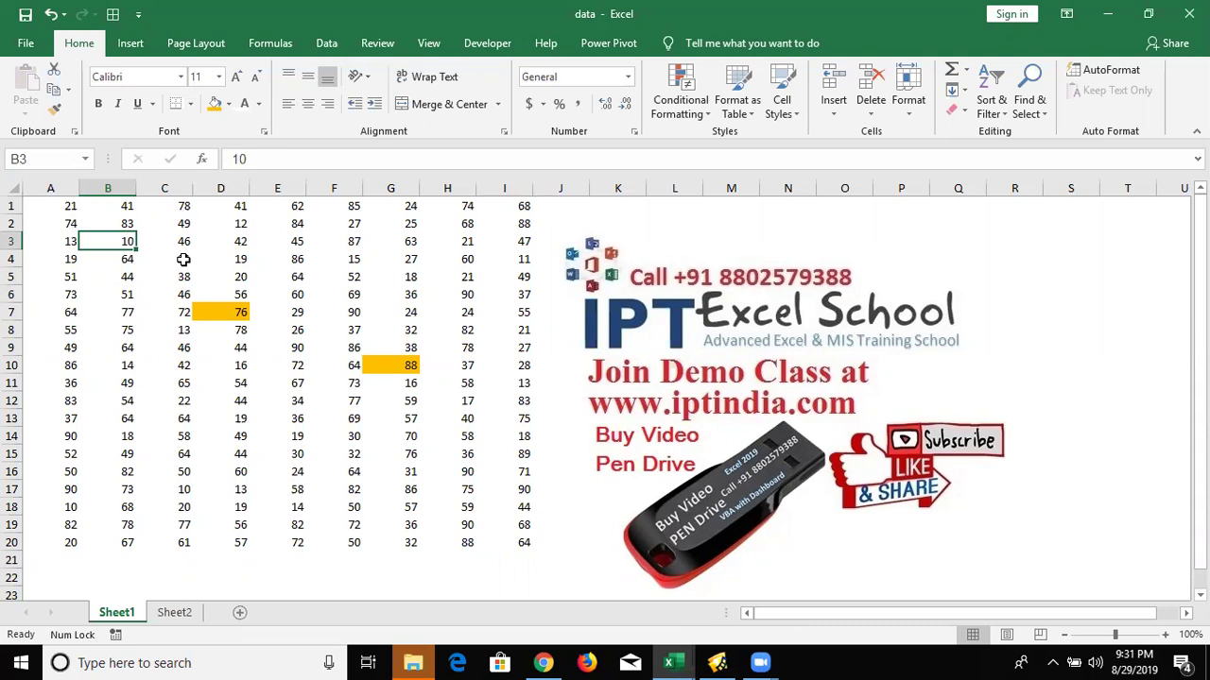
Try entering 100 in B3 and 1000 in B7, then undo both entries
key(F2)
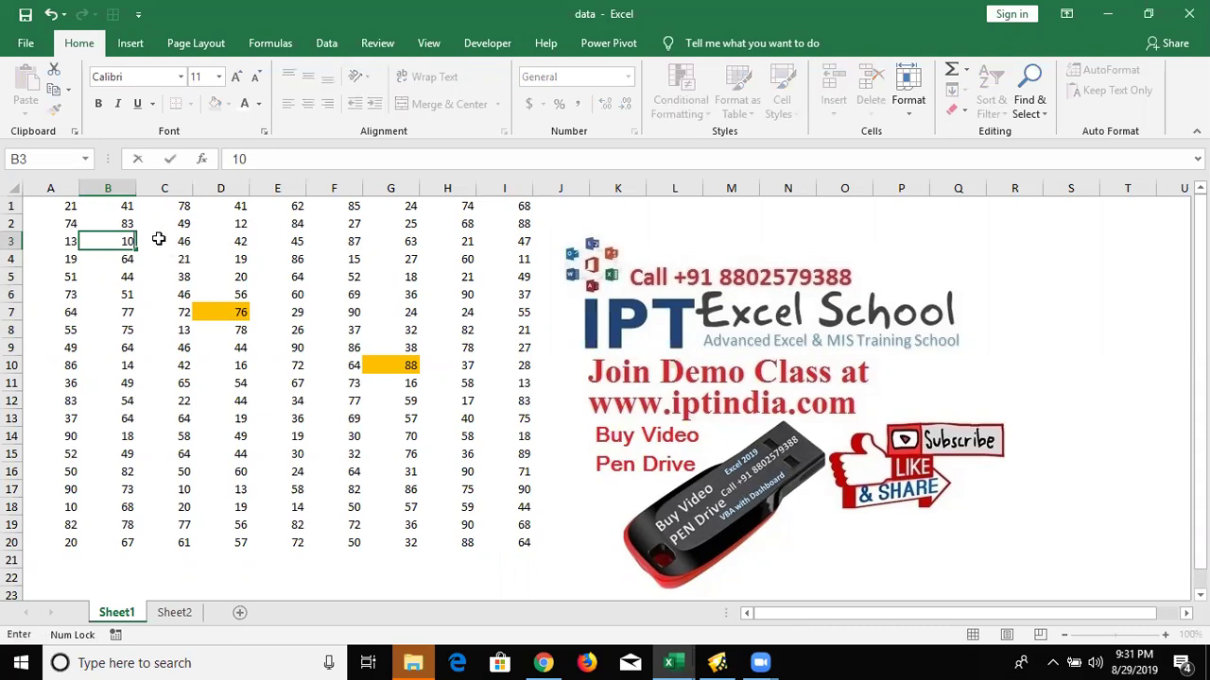
text(0)
key(Return)
key(Down)
key(Down)
key(Down)
text(1000)
key(Return)
key(ctrl+z)
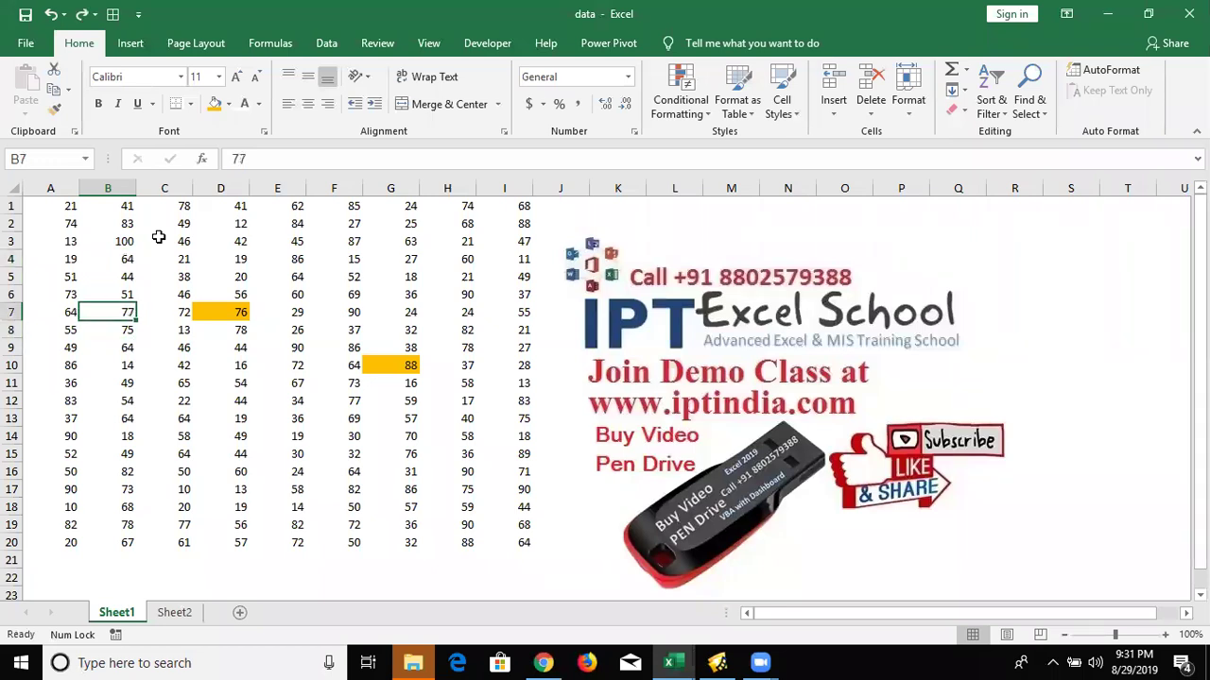
key(ctrl+z)
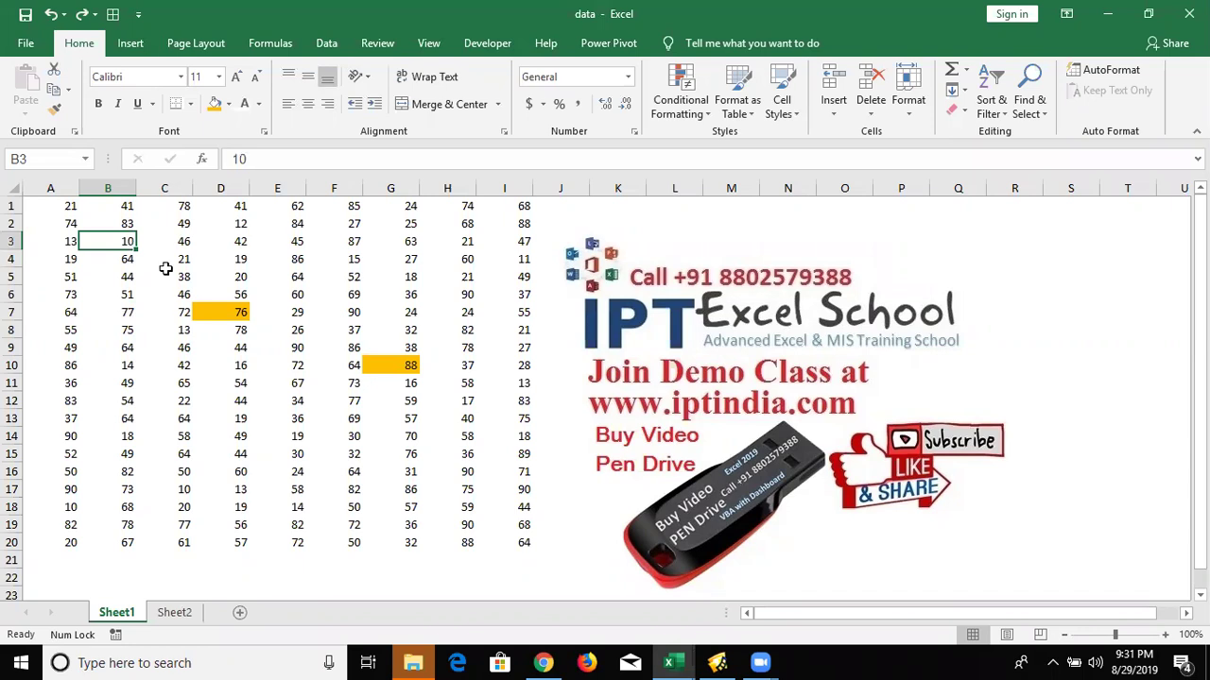
Add B9, B14, B18, D18, E14, F8, G5, H5, H14, I14, I18 to B3 and enter 100 in all
ctrl+click(114, 347)
ctrl+click(113, 435)
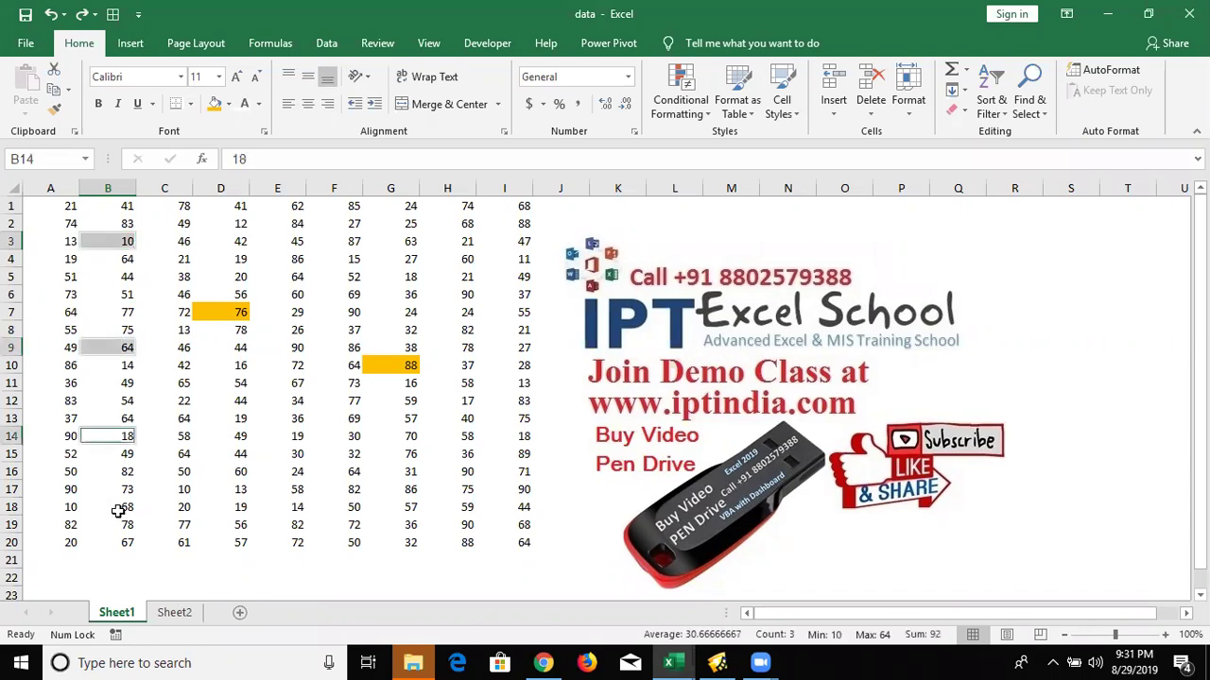
ctrl+click(113, 506)
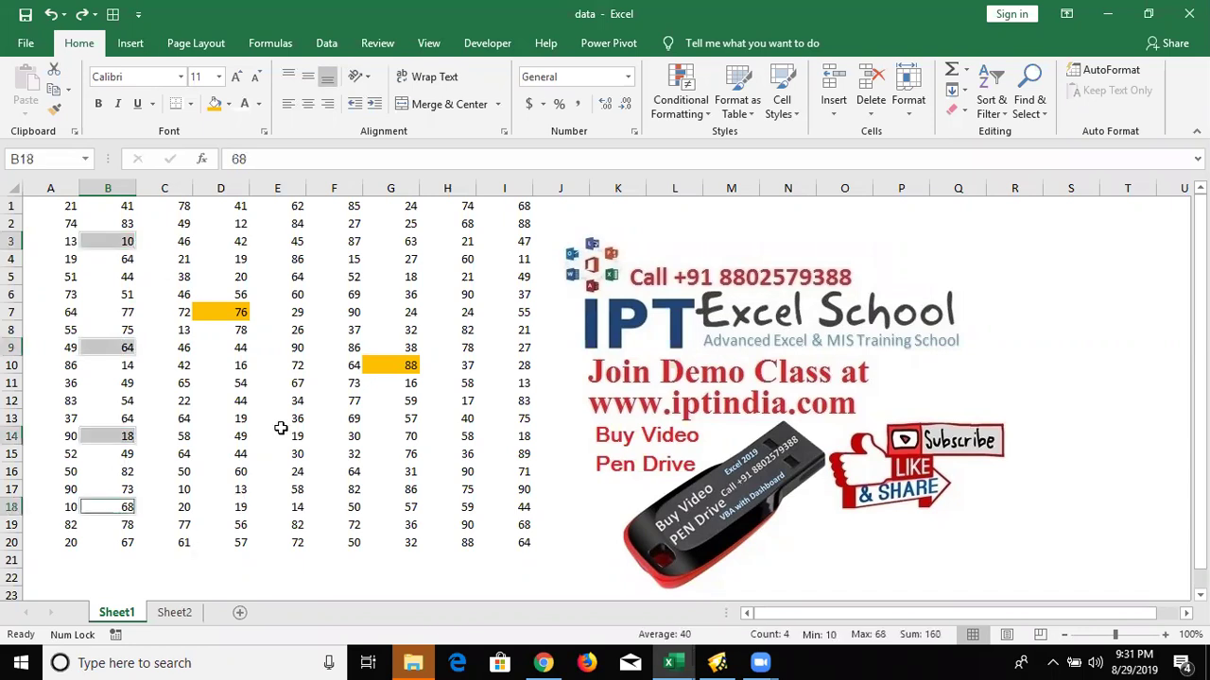
ctrl+click(227, 506)
ctrl+click(284, 436)
ctrl+click(341, 329)
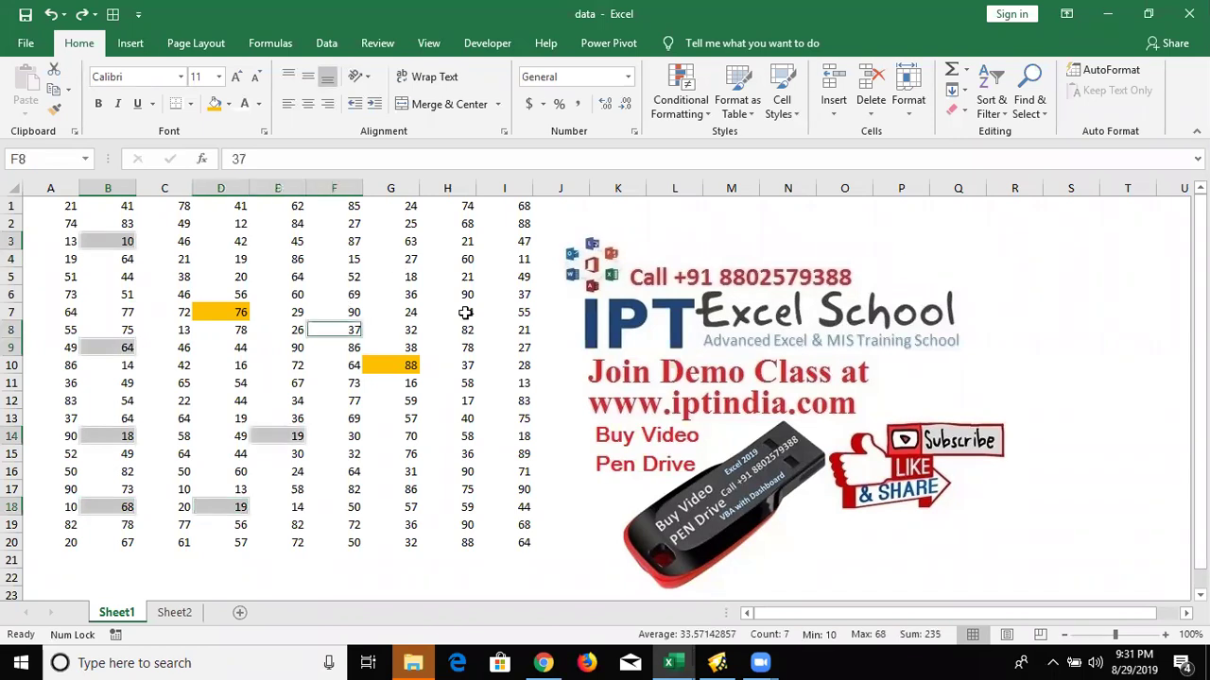
ctrl+click(396, 276)
ctrl+click(454, 276)
ctrl+click(448, 435)
ctrl+click(504, 436)
ctrl+click(505, 506)
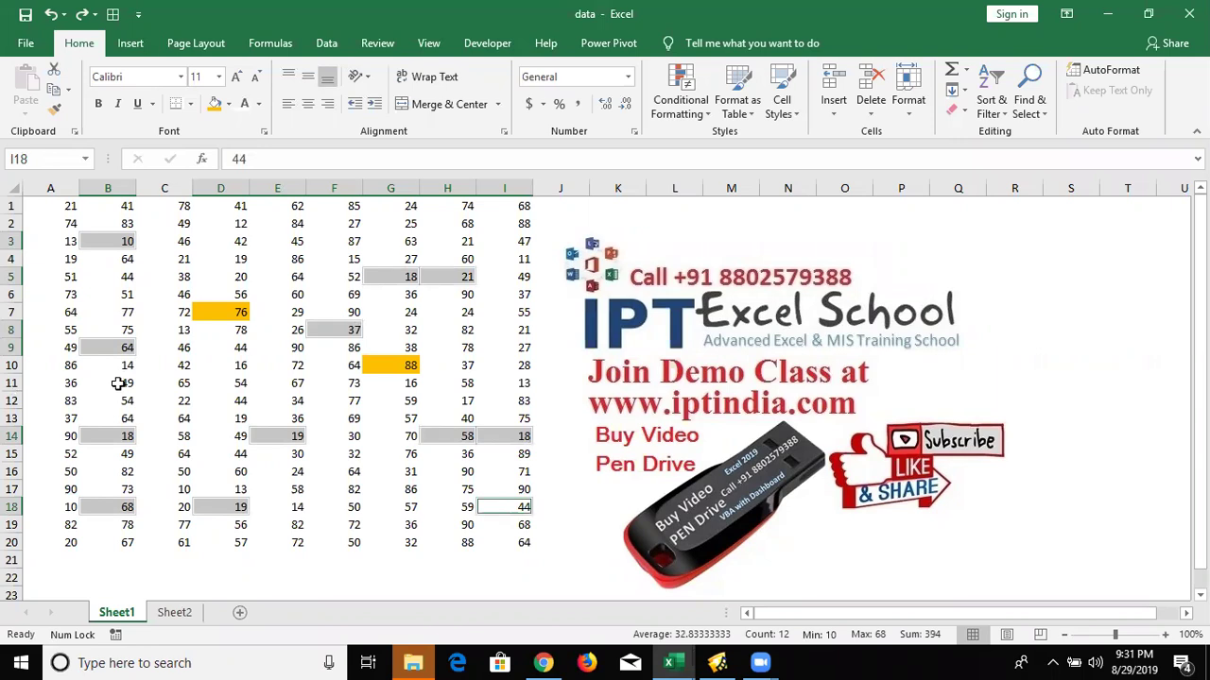
text(1)
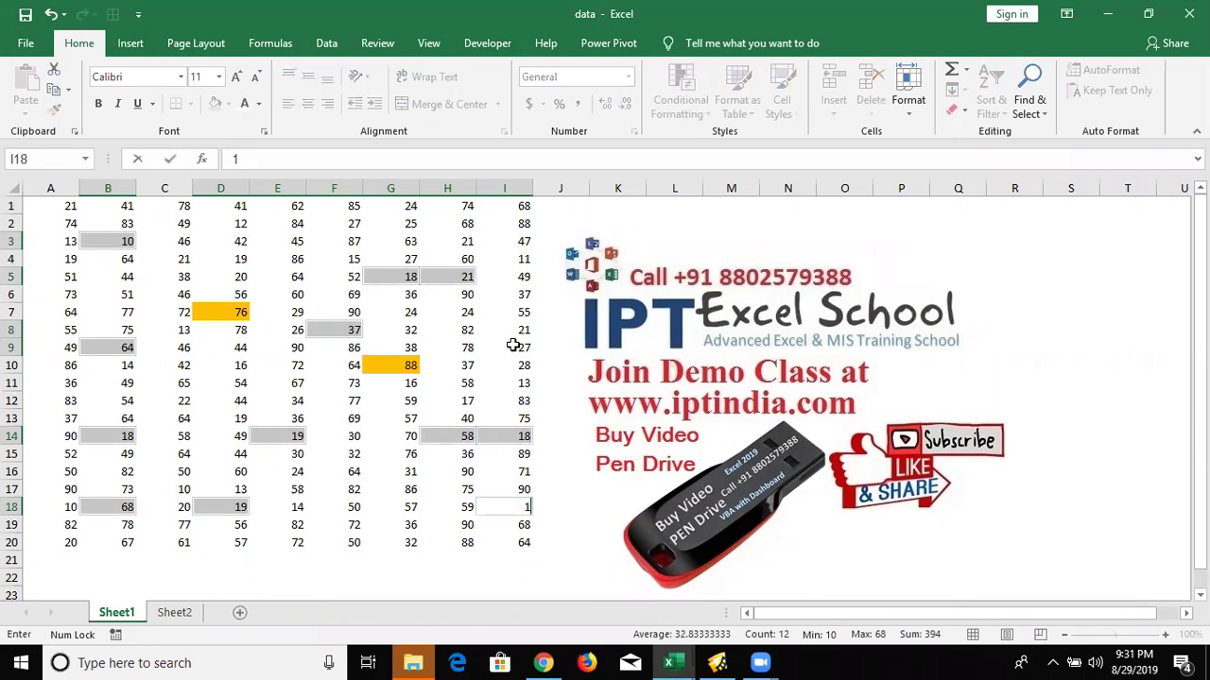
text(00)
key(ctrl+Return)
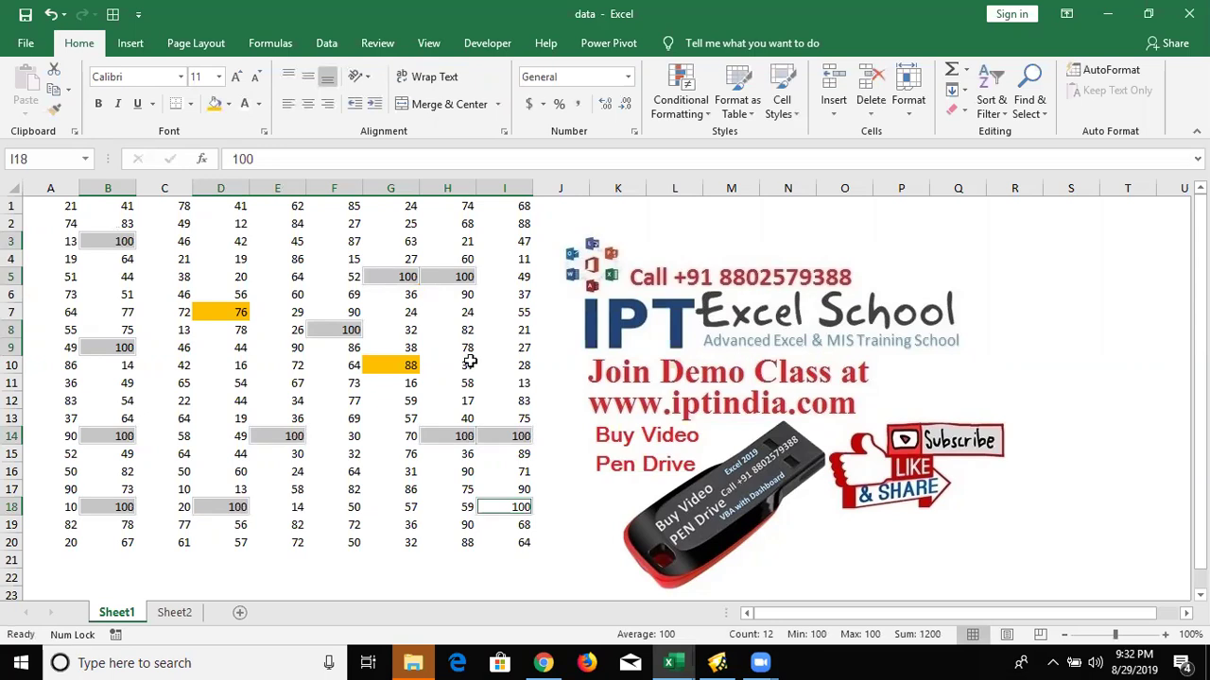
In B24:E28, enter 200 and 365, fill the block with 785 via Ctrl+Enter, then delete it
scroll(131, 337, down, 6)
mouse_move(108, 294)
mouse_down()
mouse_move(268, 368)
mouse_move(260, 330)
mouse_up()
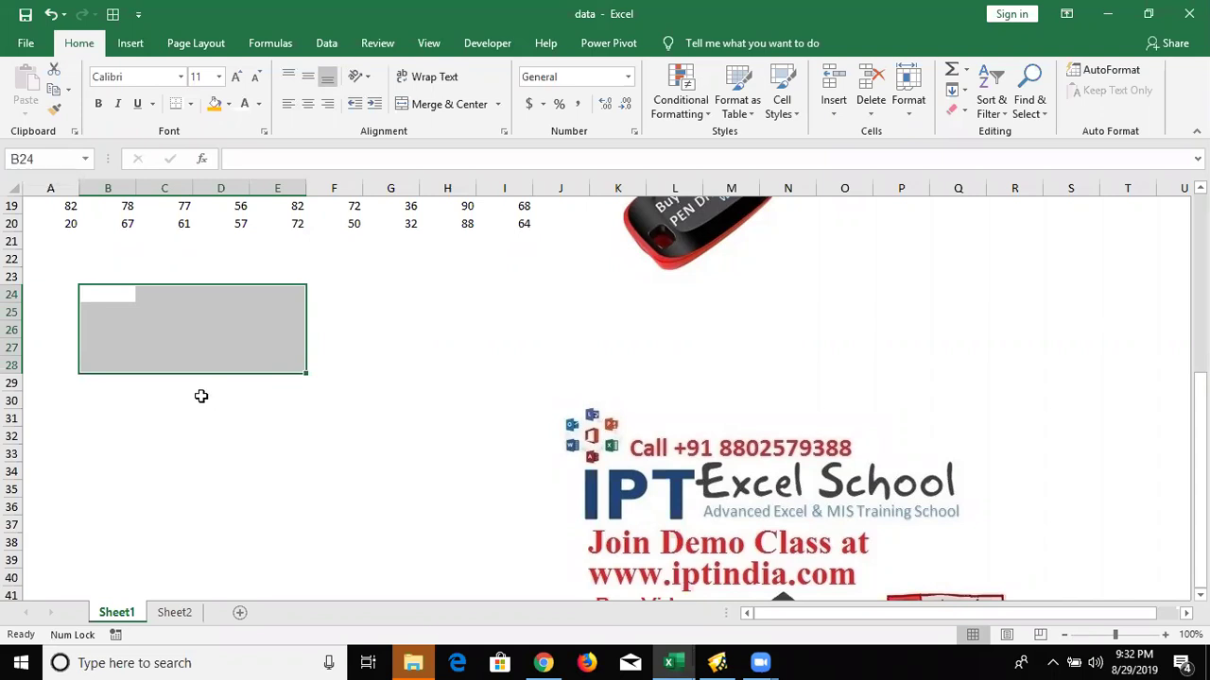
text(200)
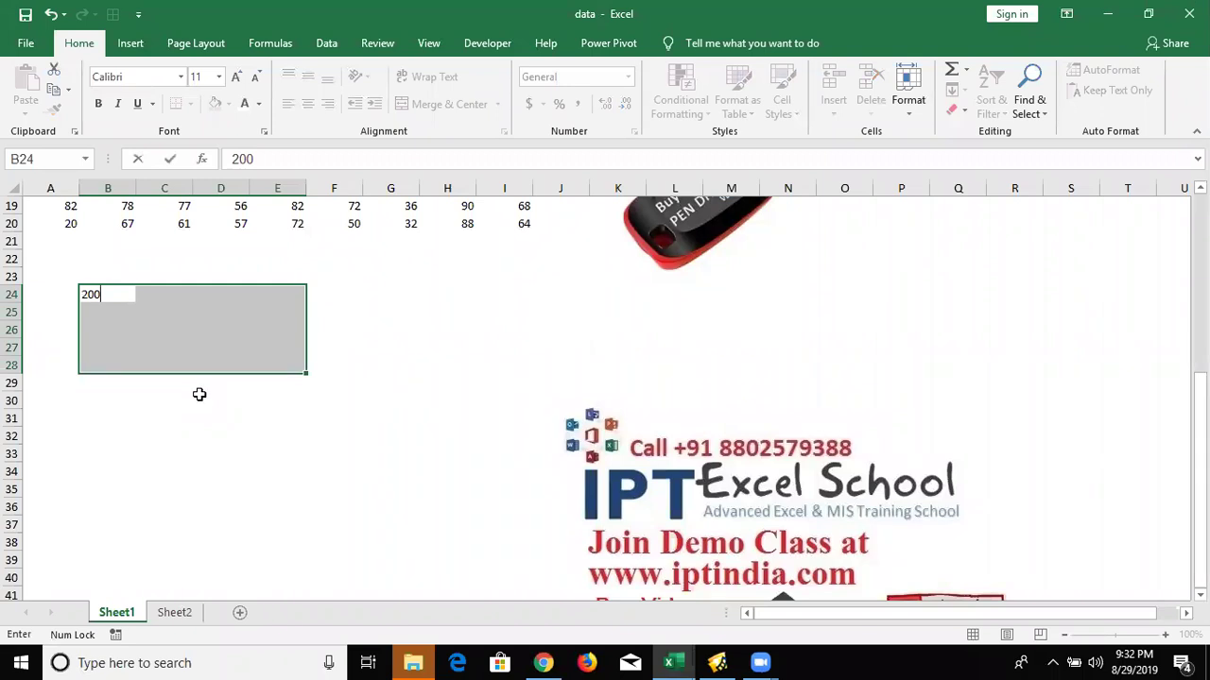
key(Return)
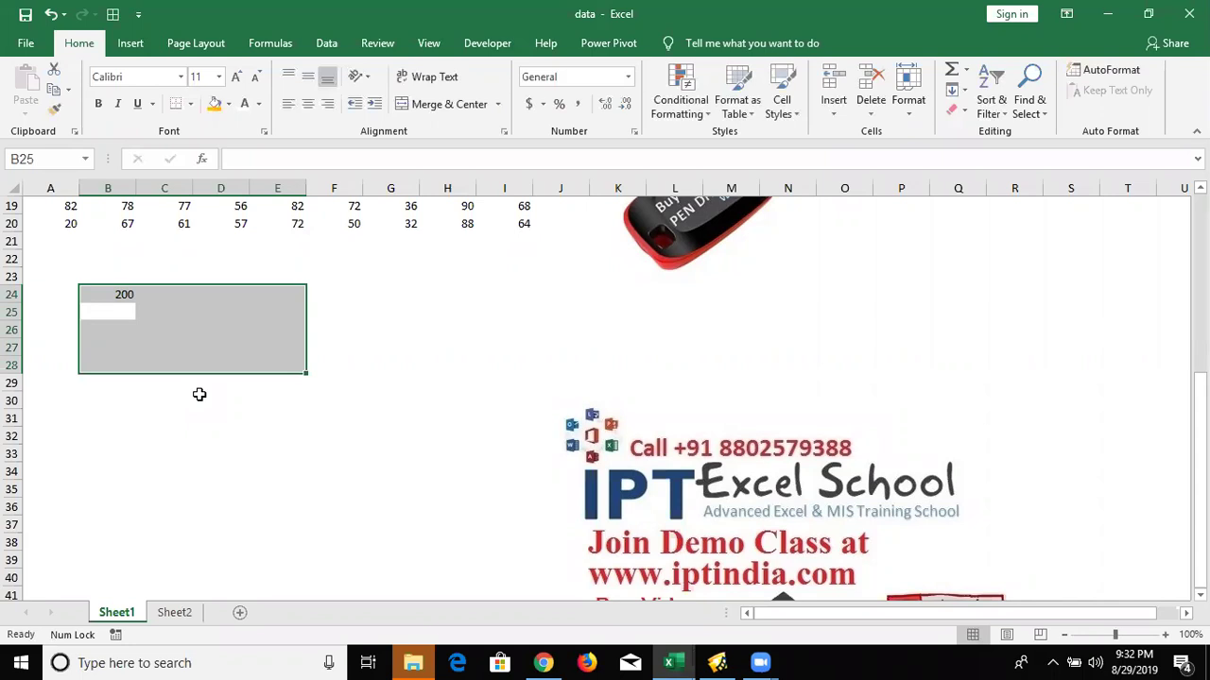
text(365)
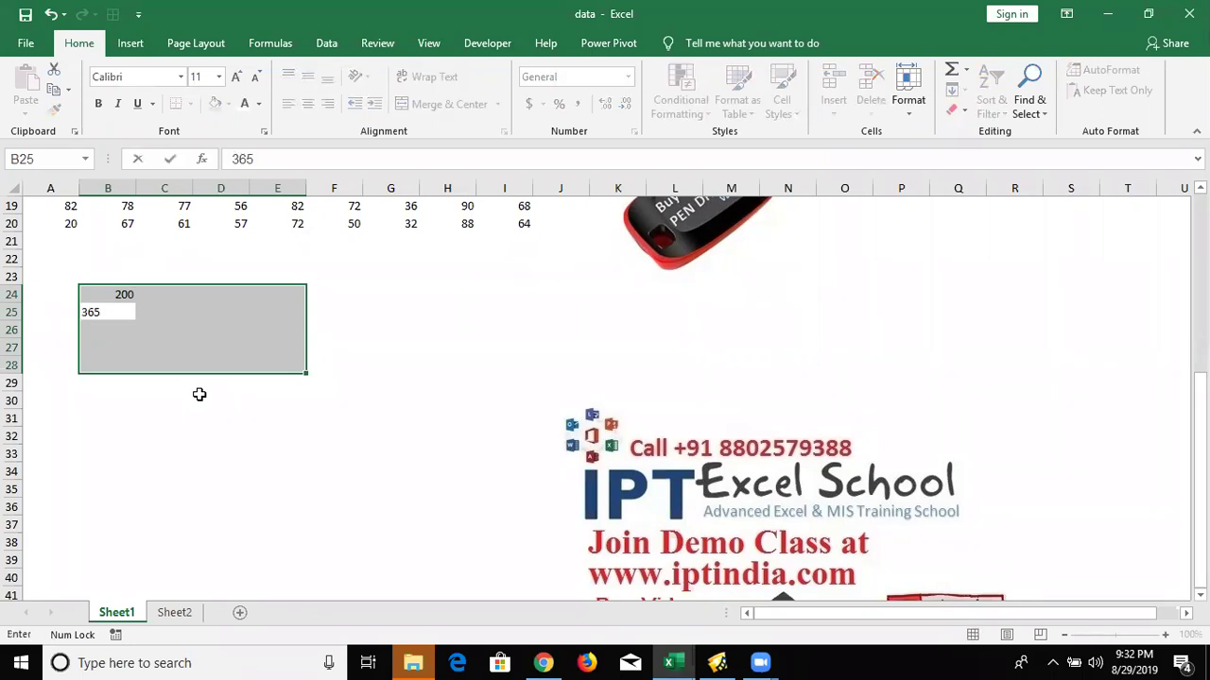
key(Return)
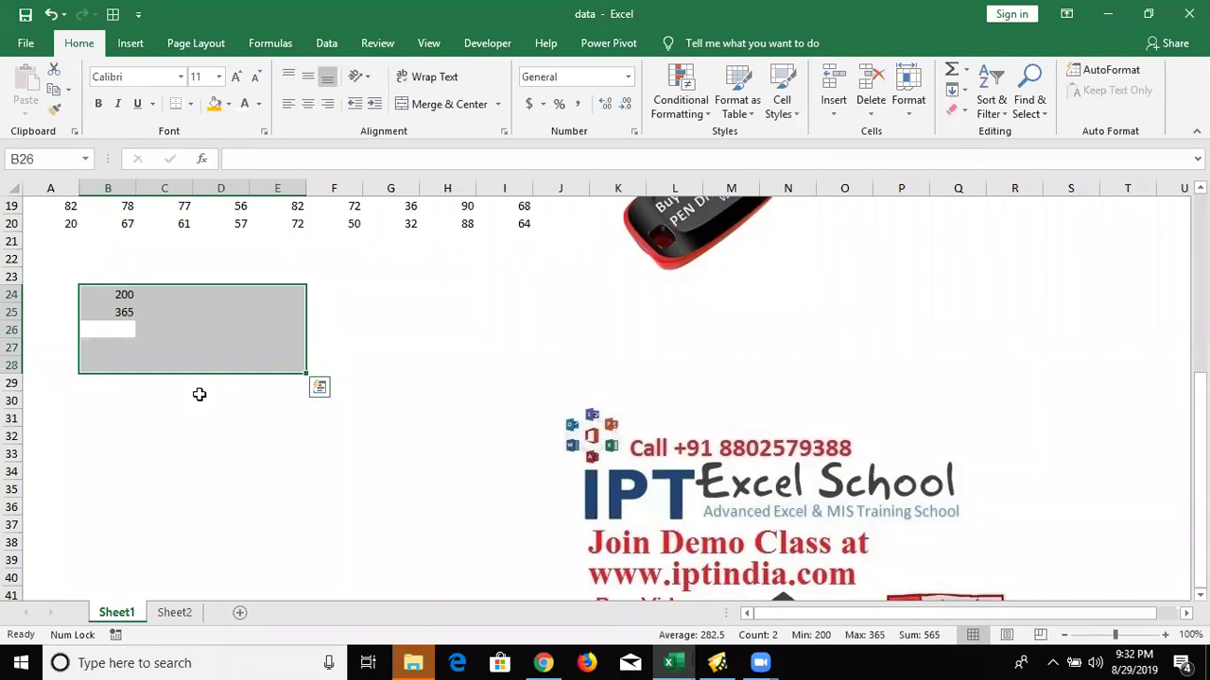
text(785)
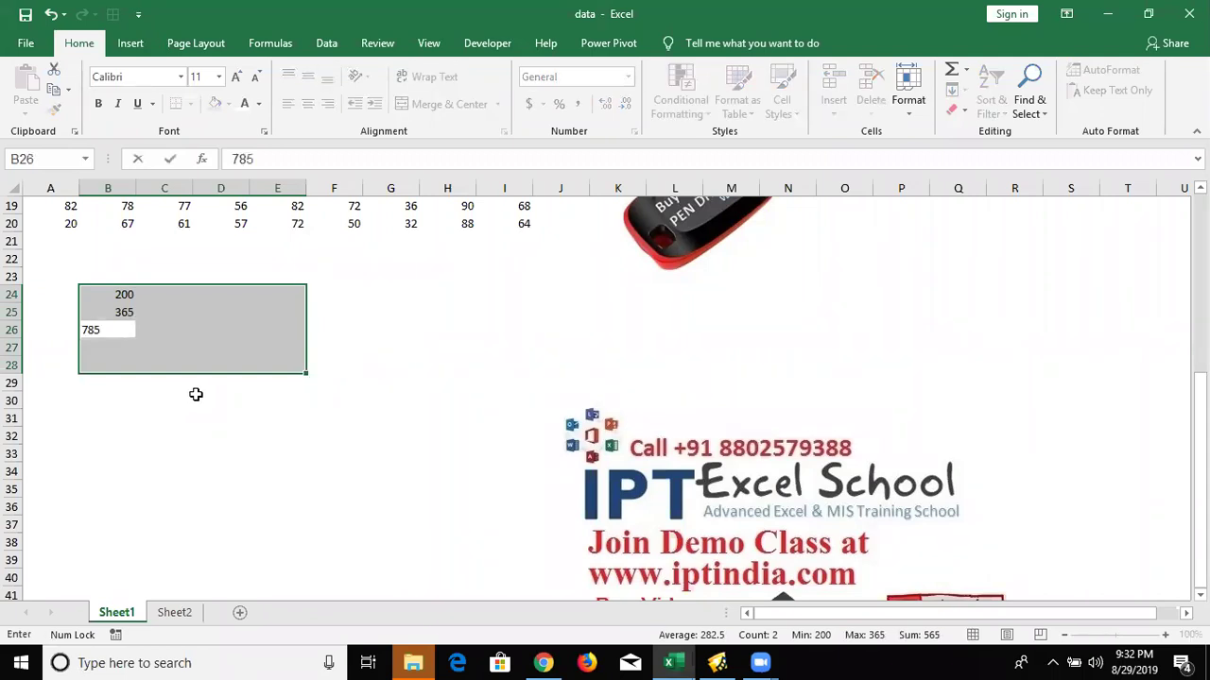
key(ctrl+Return)
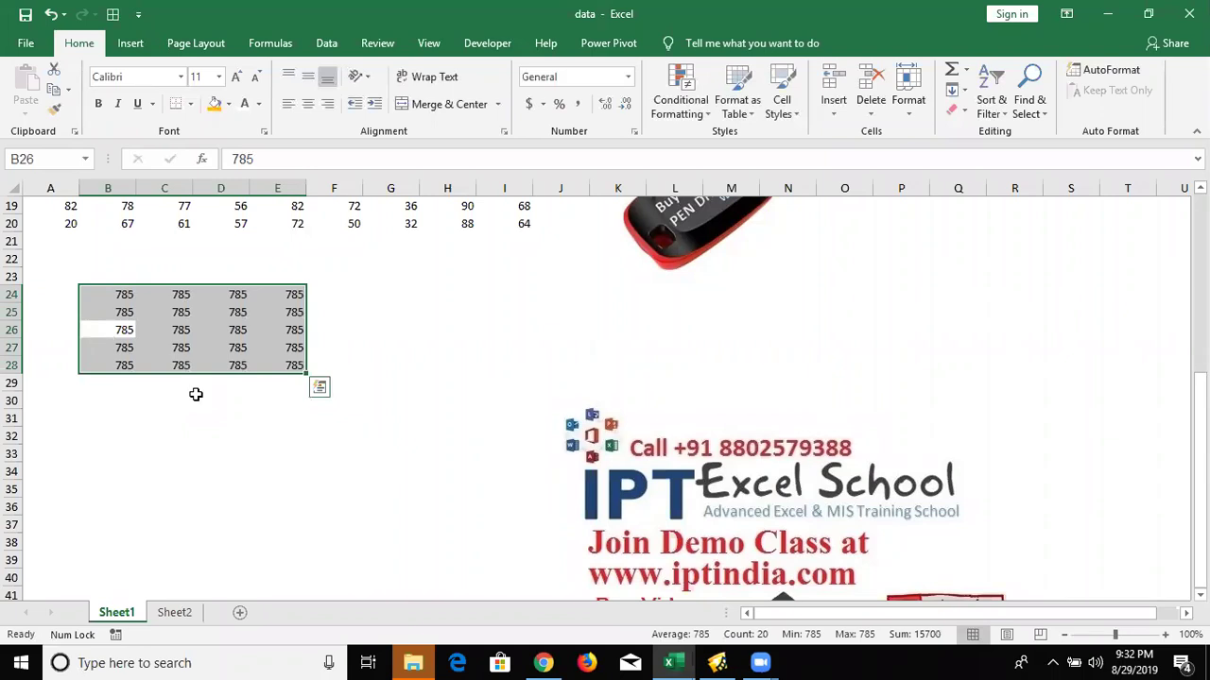
key(Delete)
Enter 100, 150 and 10 in A11, B11 and C11, then return to the start of row 11
scroll(212, 473, up, 5)
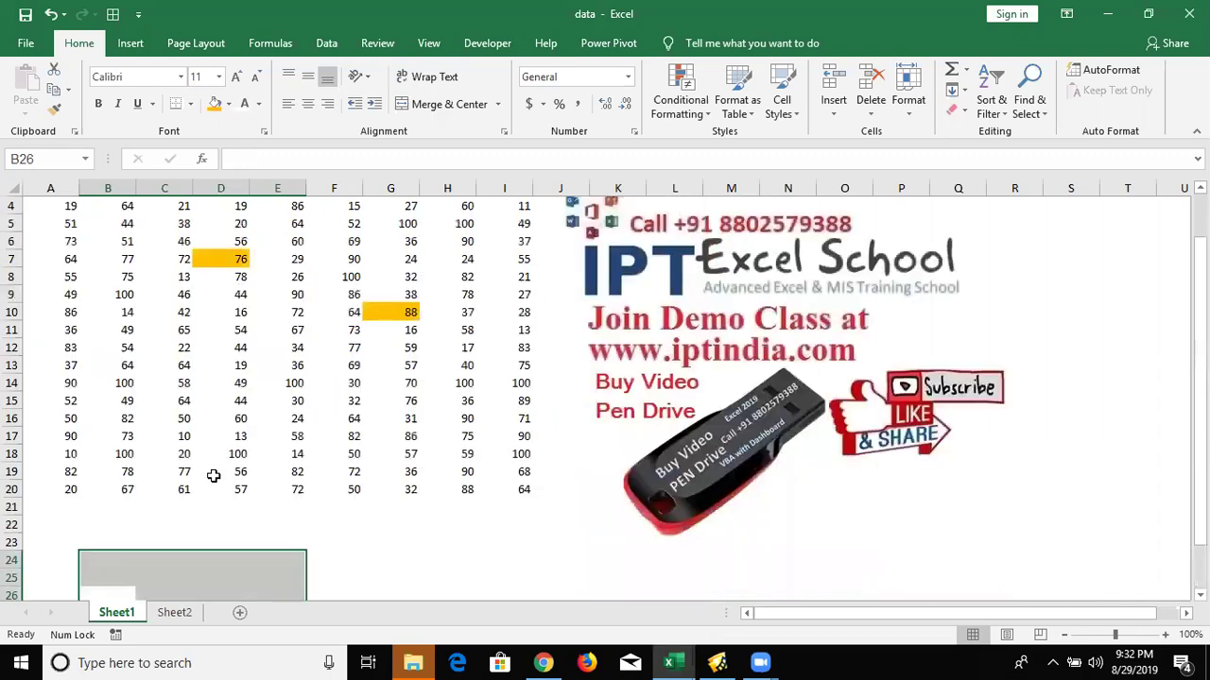
scroll(214, 475, up, 1)
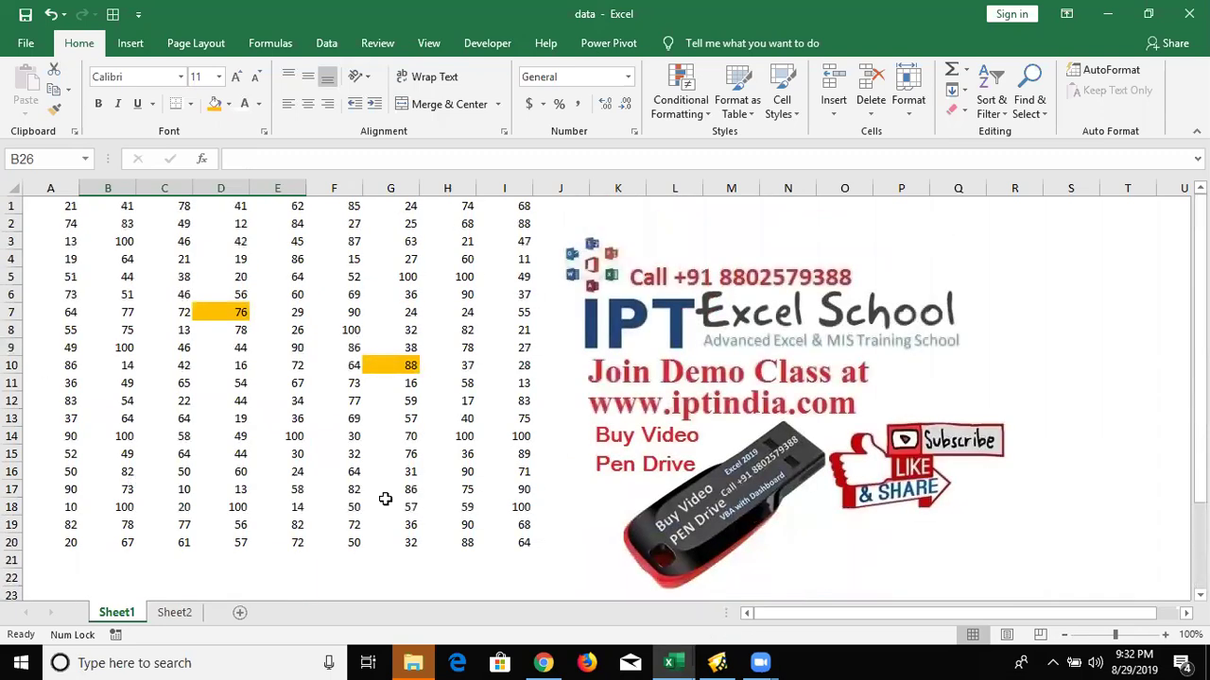
text(10)
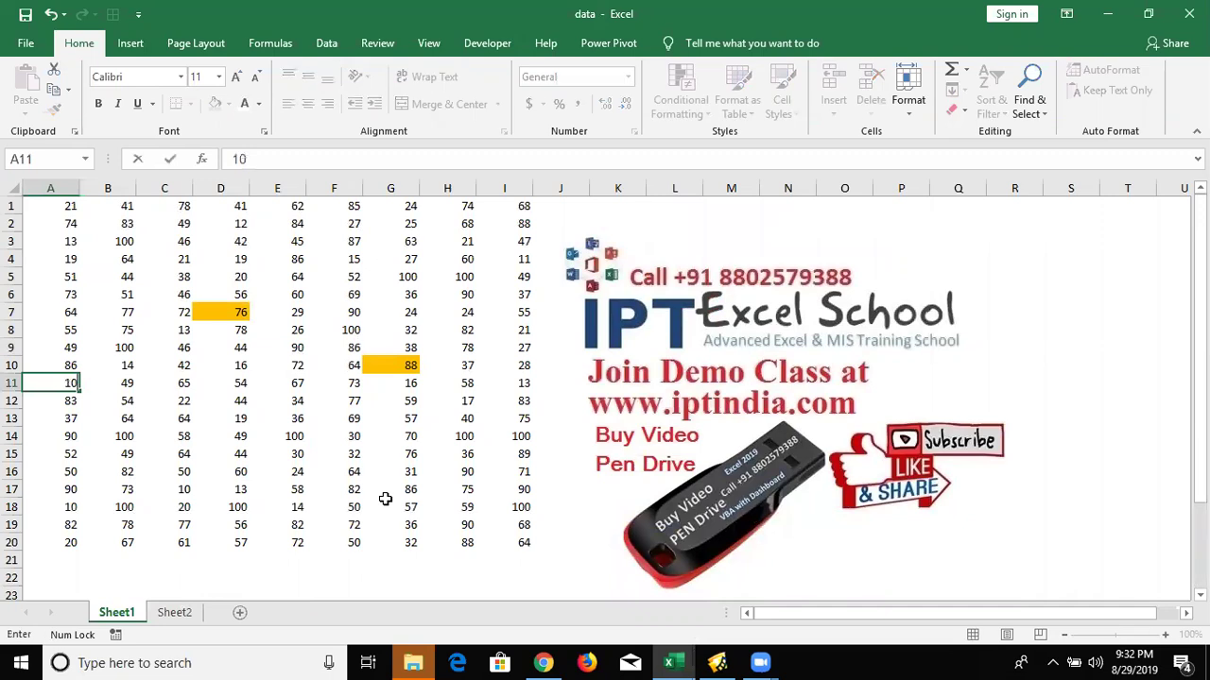
text(0)
key(Return)
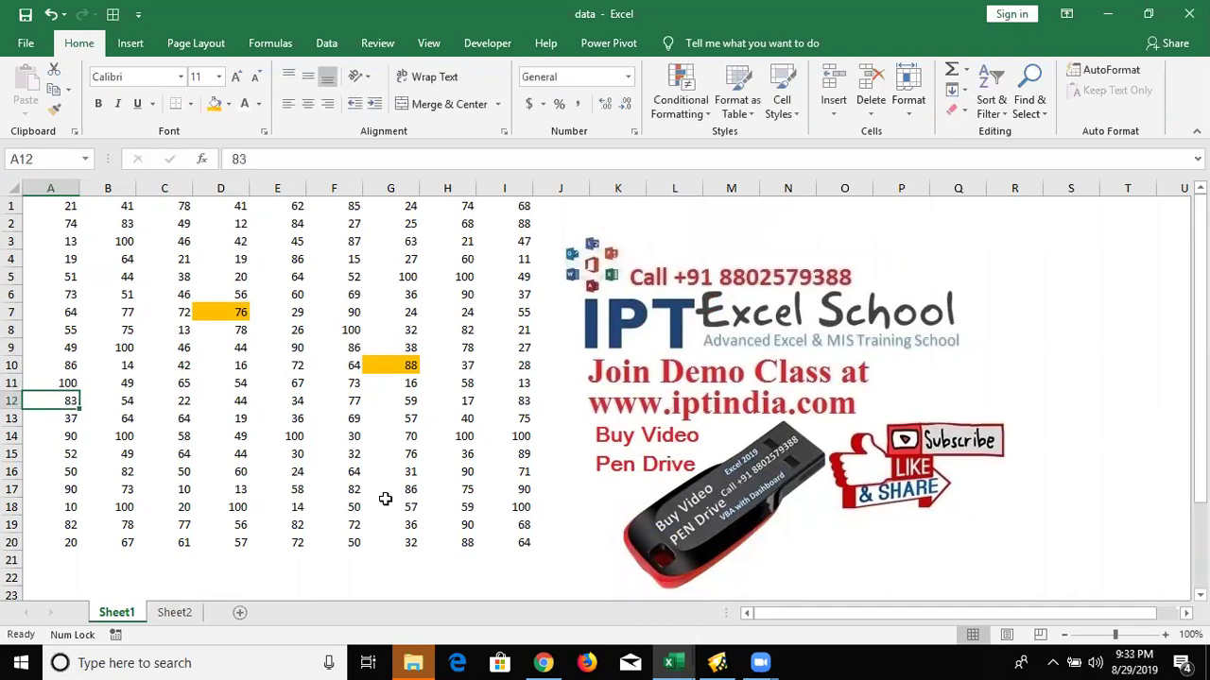
key(Up)
key(Right)
text(150)
key(Return)
key(Up)
key(Right)
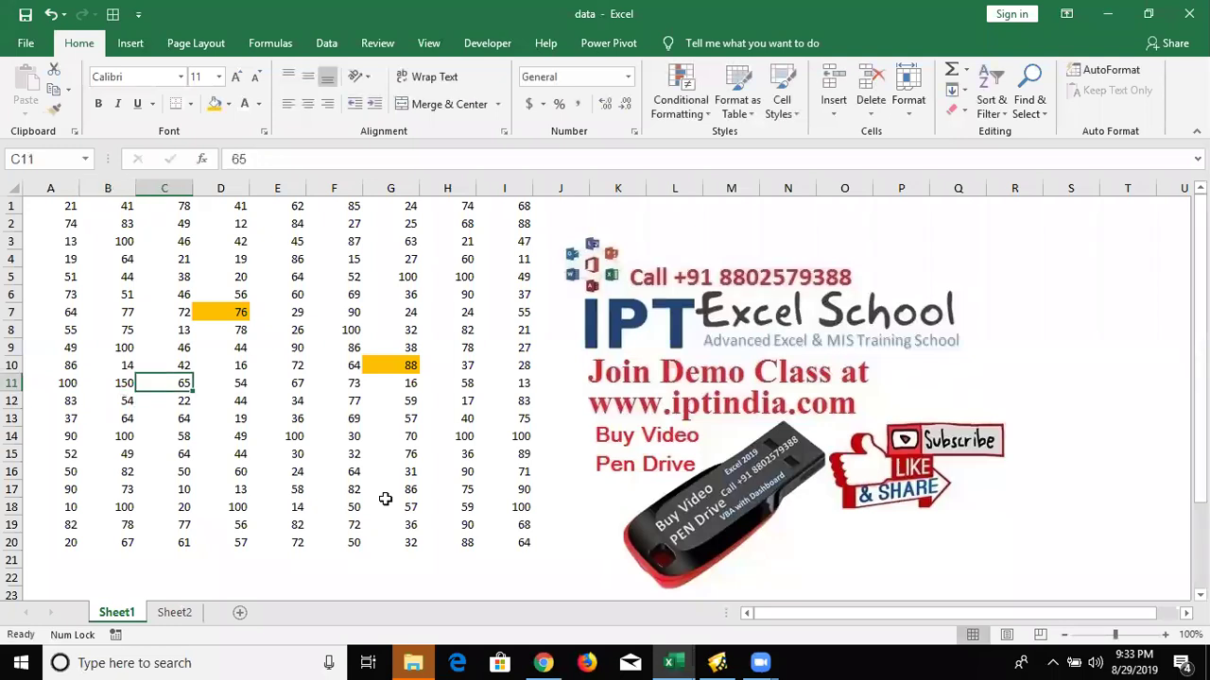
text(10)
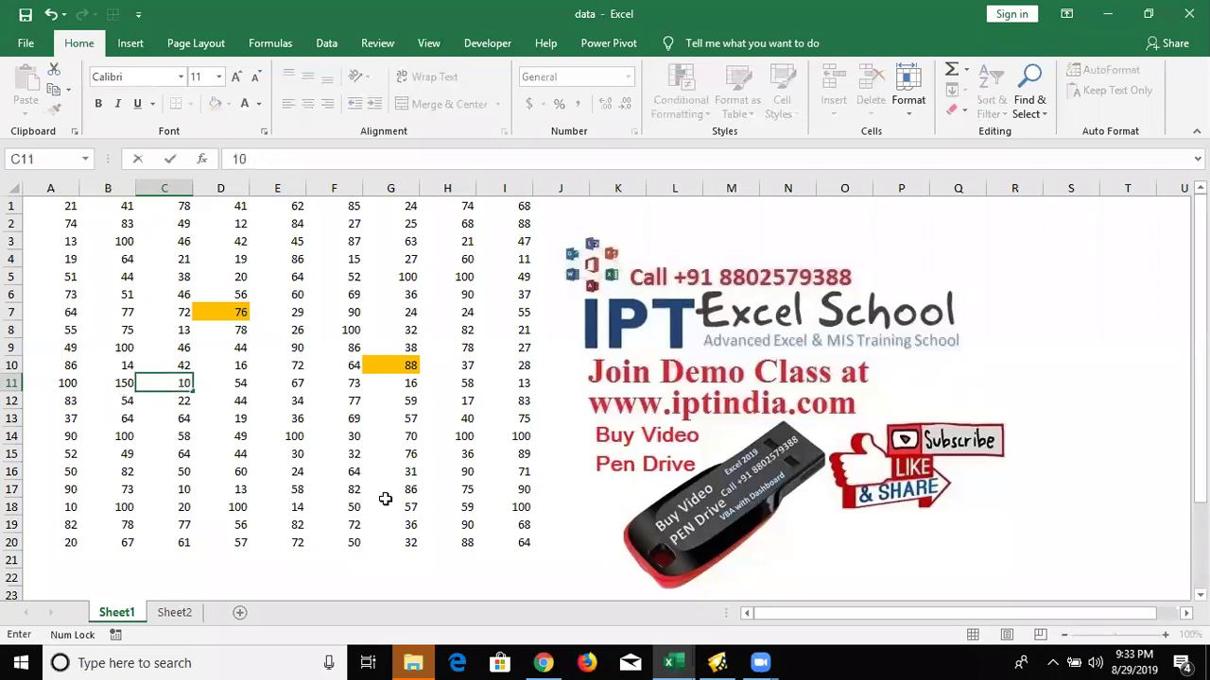
key(Return)
key(Right)
key(Up)
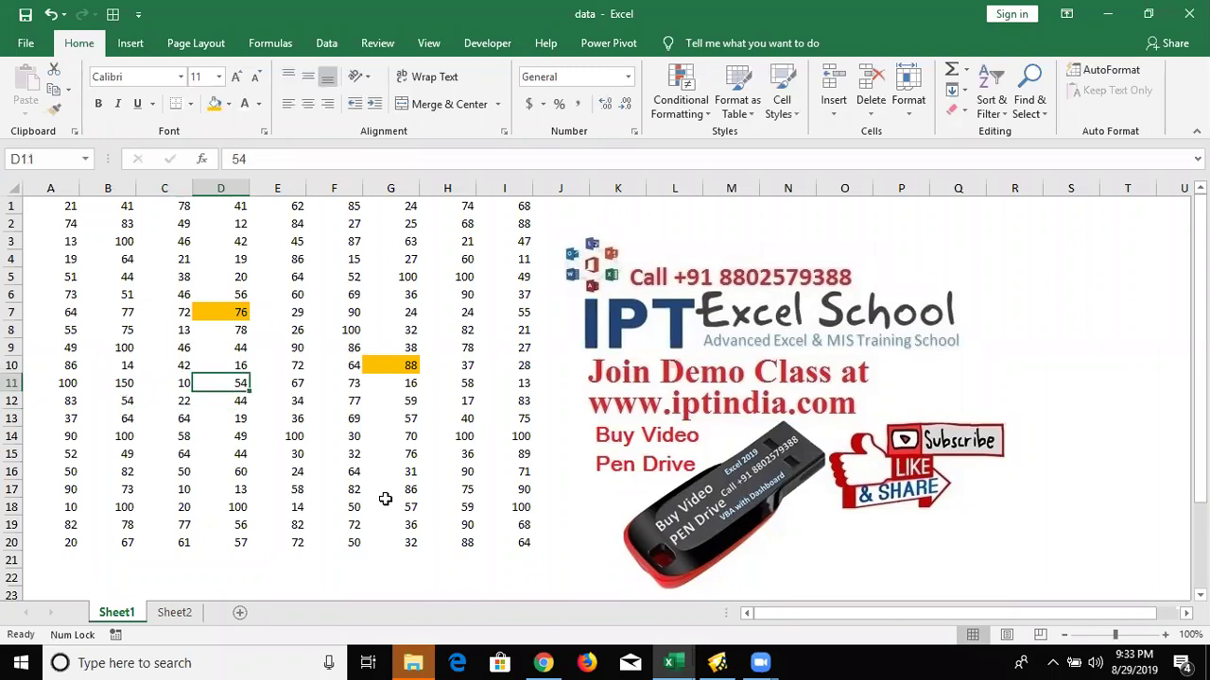
key(Home)
Select row 11 and enter 200, 325, 365 and 632 in A11 through D11
key(shift+space)
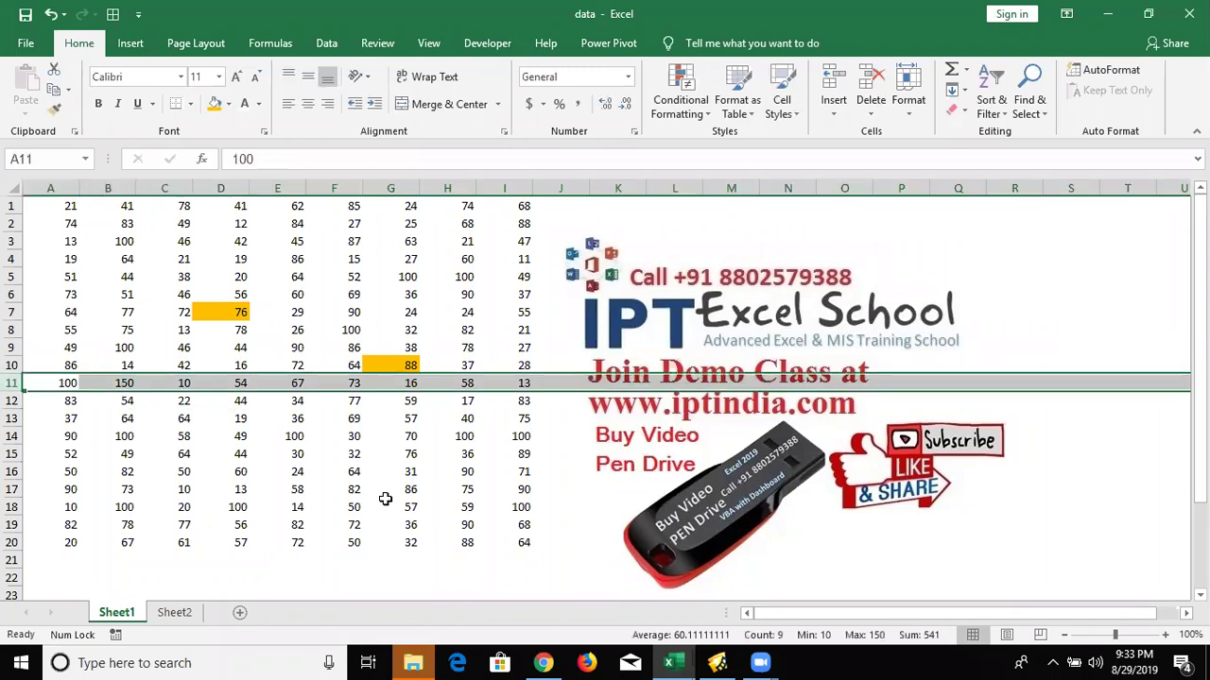
text(200)
key(Return)
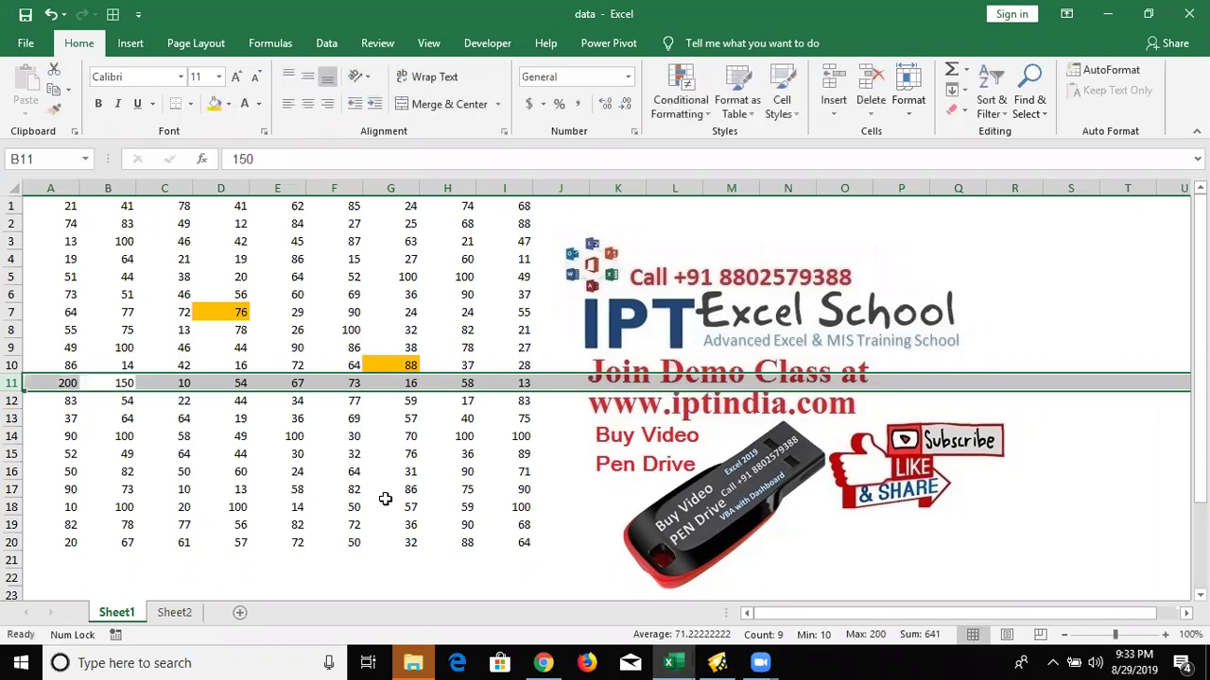
text(32)
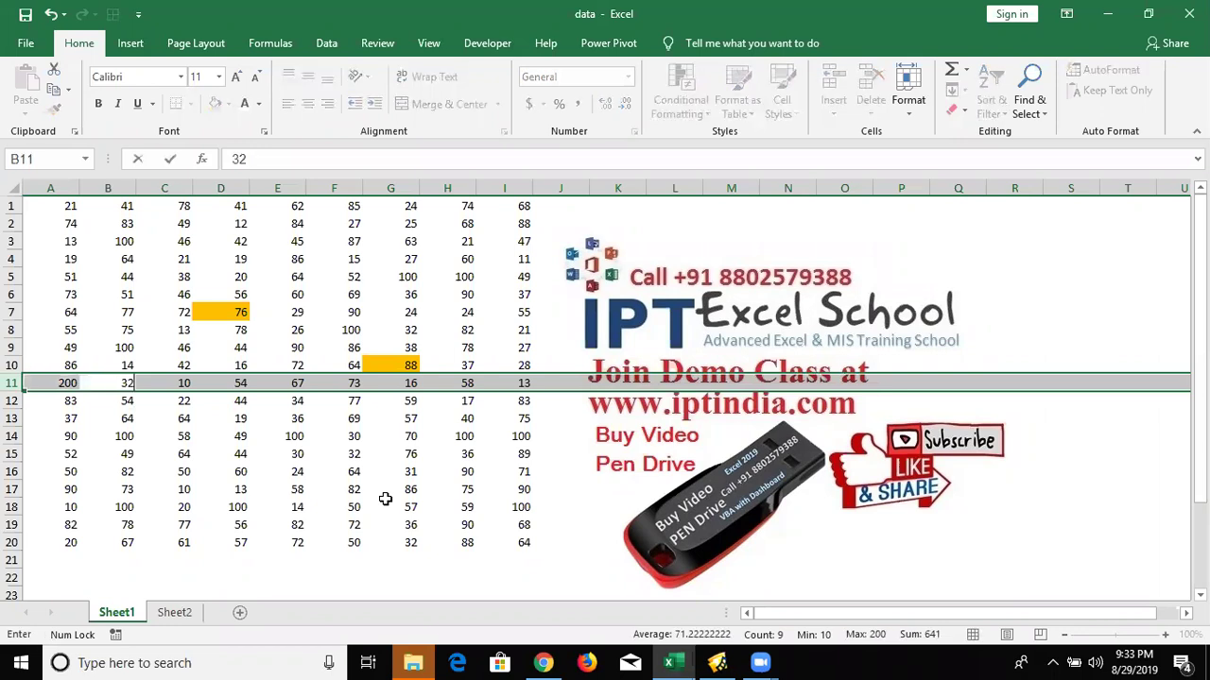
text(5)
key(Return)
text(365)
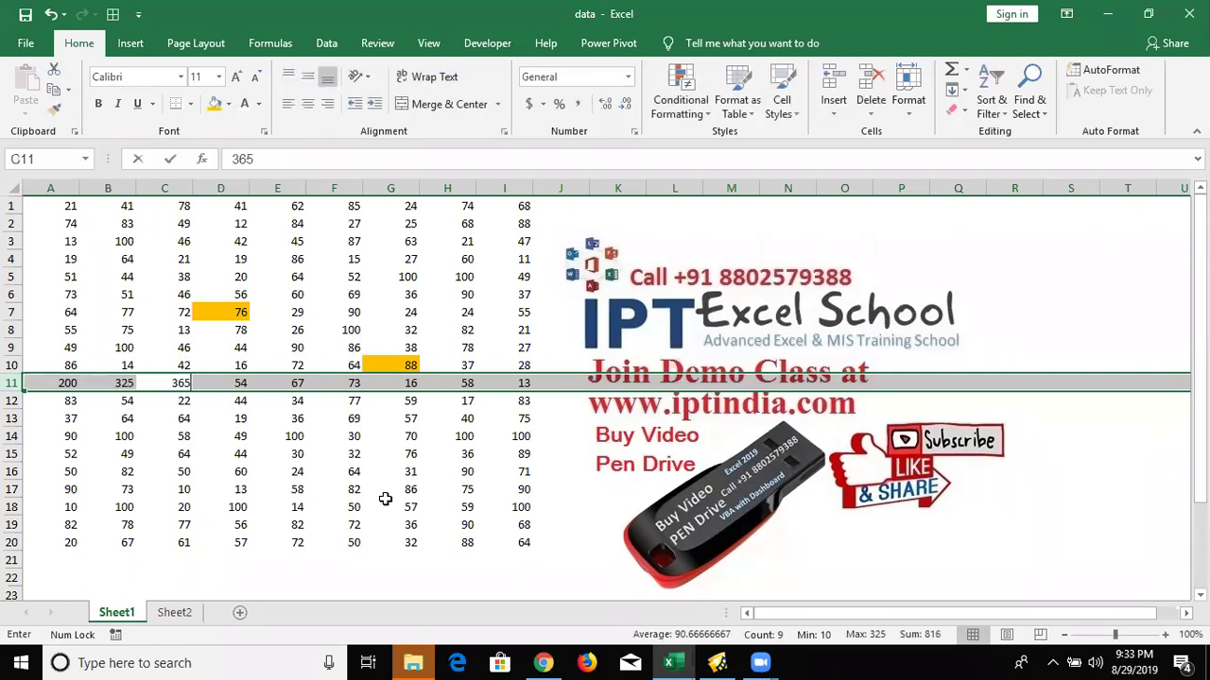
key(Return)
text(632)
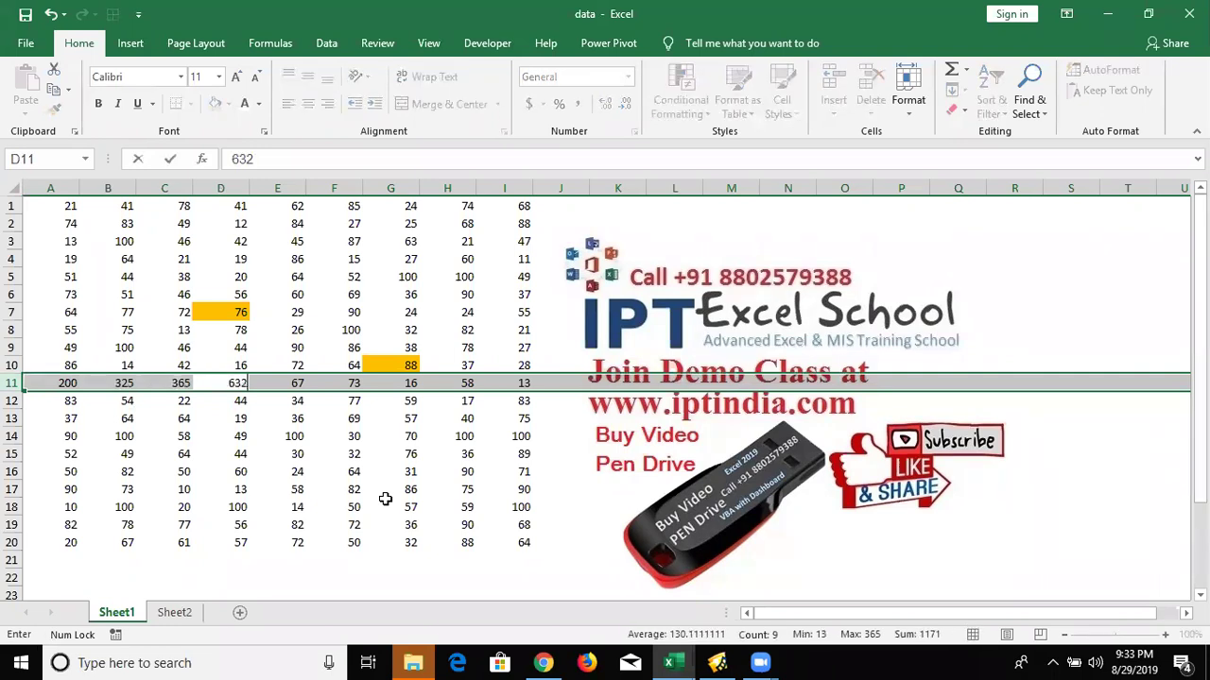
key(Return)
Continue row 11 with 363, 252, 252, 325 and 621 in E11 through I11
text(363)
key(Return)
text(2)
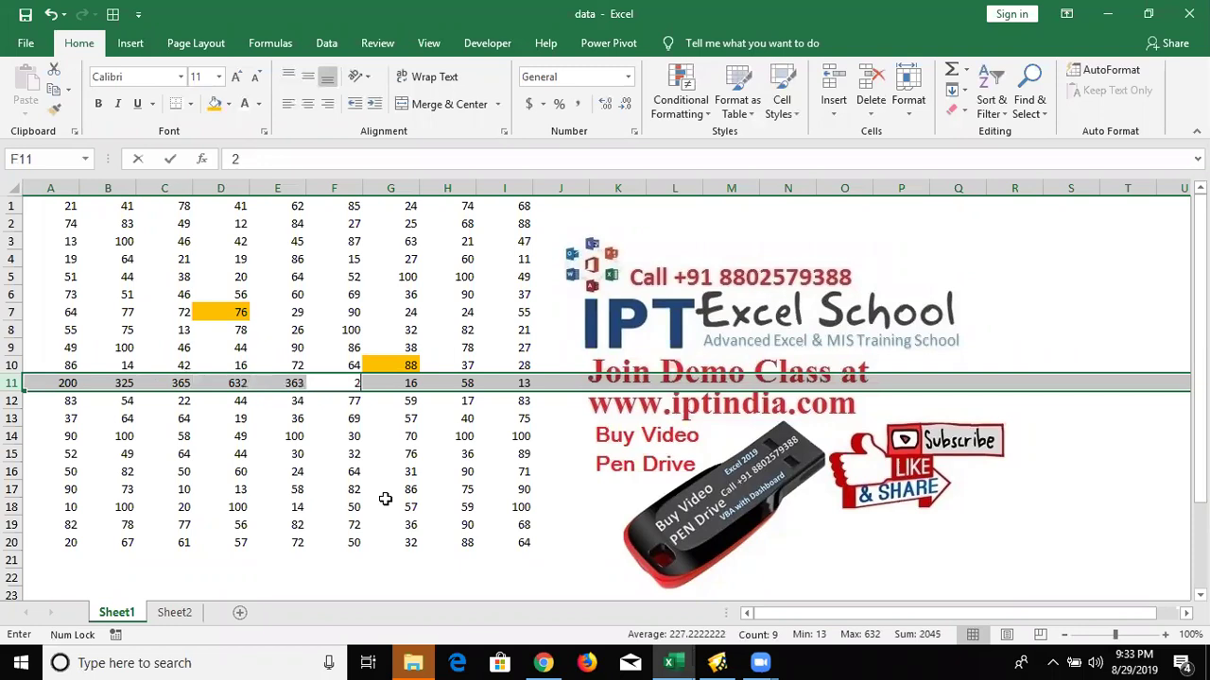
text(52)
key(Return)
text(252)
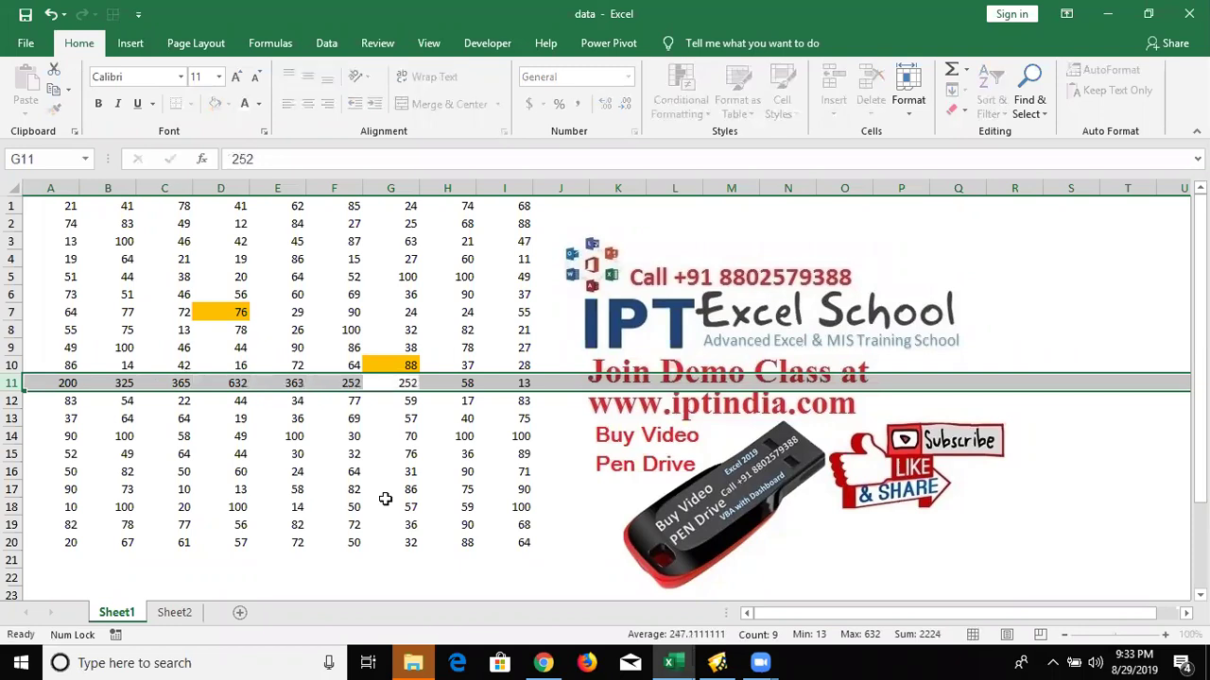
key(Return)
text(325)
key(Return)
text(621)
key(Return)
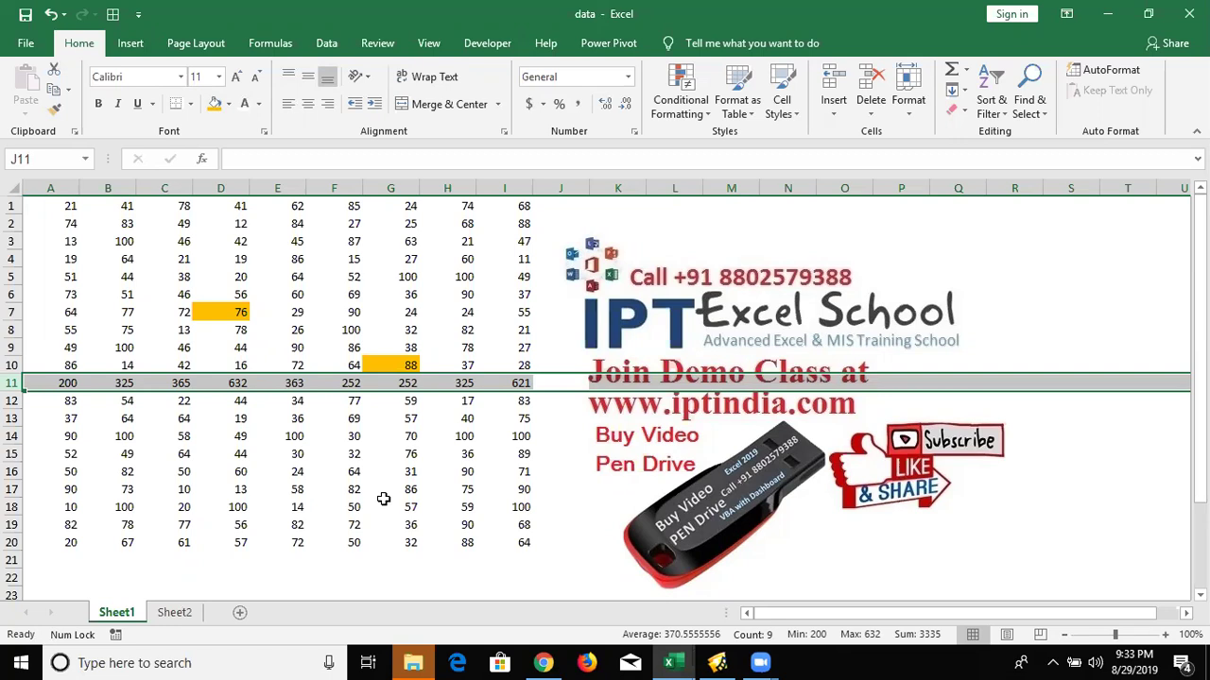
key(Right)
key(Right)
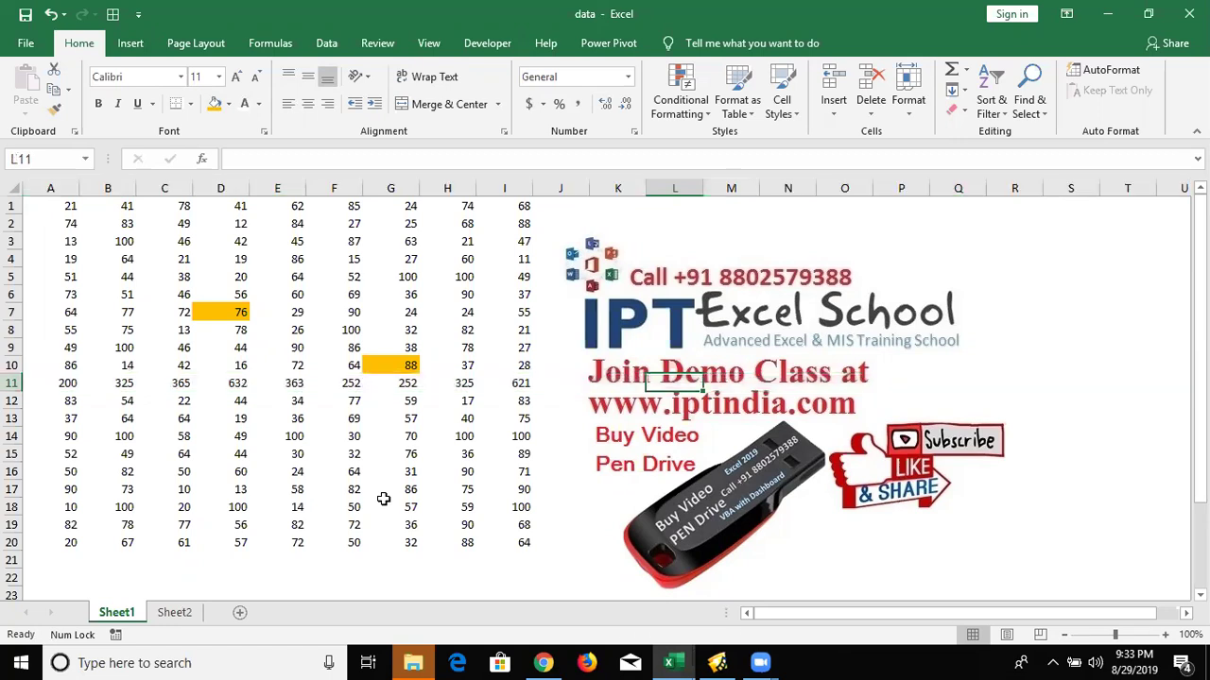
key(Right)
key(Right)
key(Left)
key(Left)
key(Left)
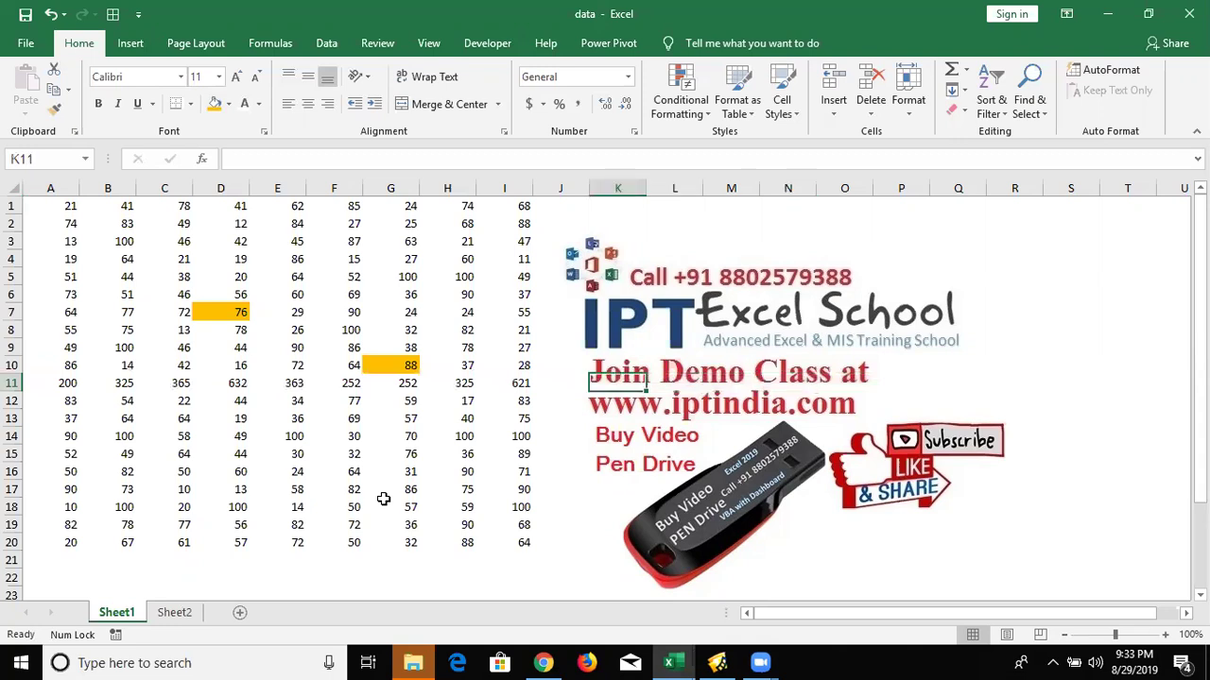
key(Left)
key(Left)
key(Left)
key(Left)
key(Left)
key(Left)
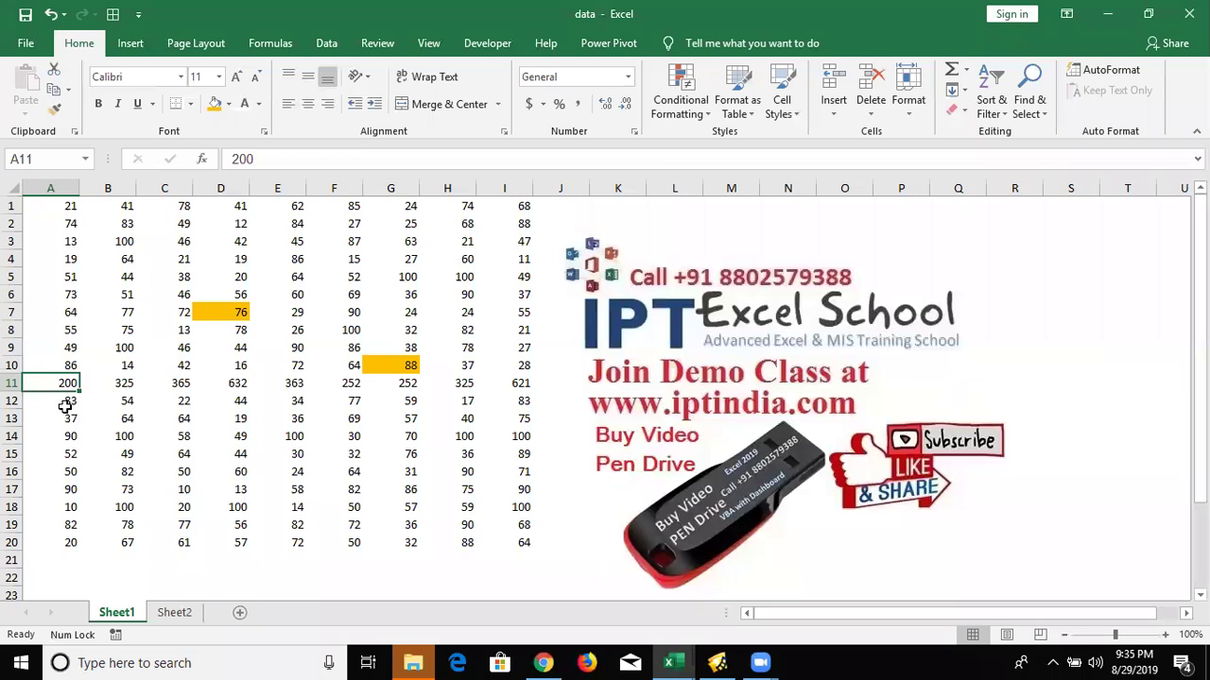
Select C23:H29, enter 54 in C23, then fill the whole block with 60
key(Down)
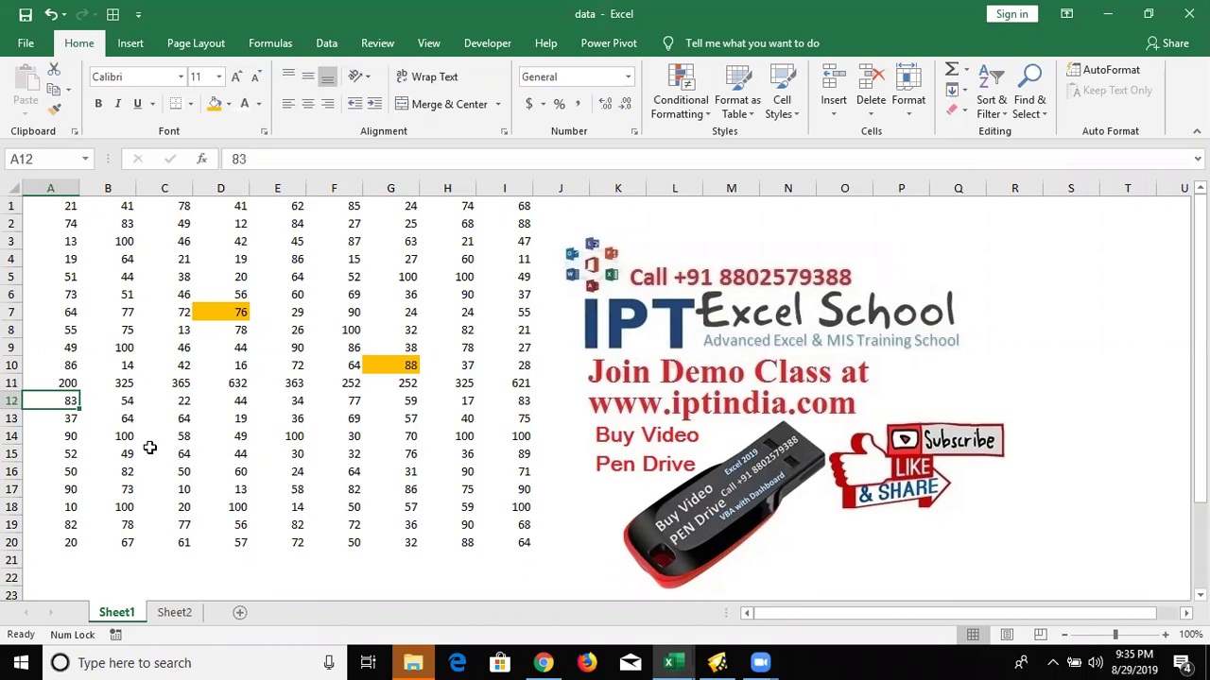
key(Right)
scroll(151, 463, down, 4)
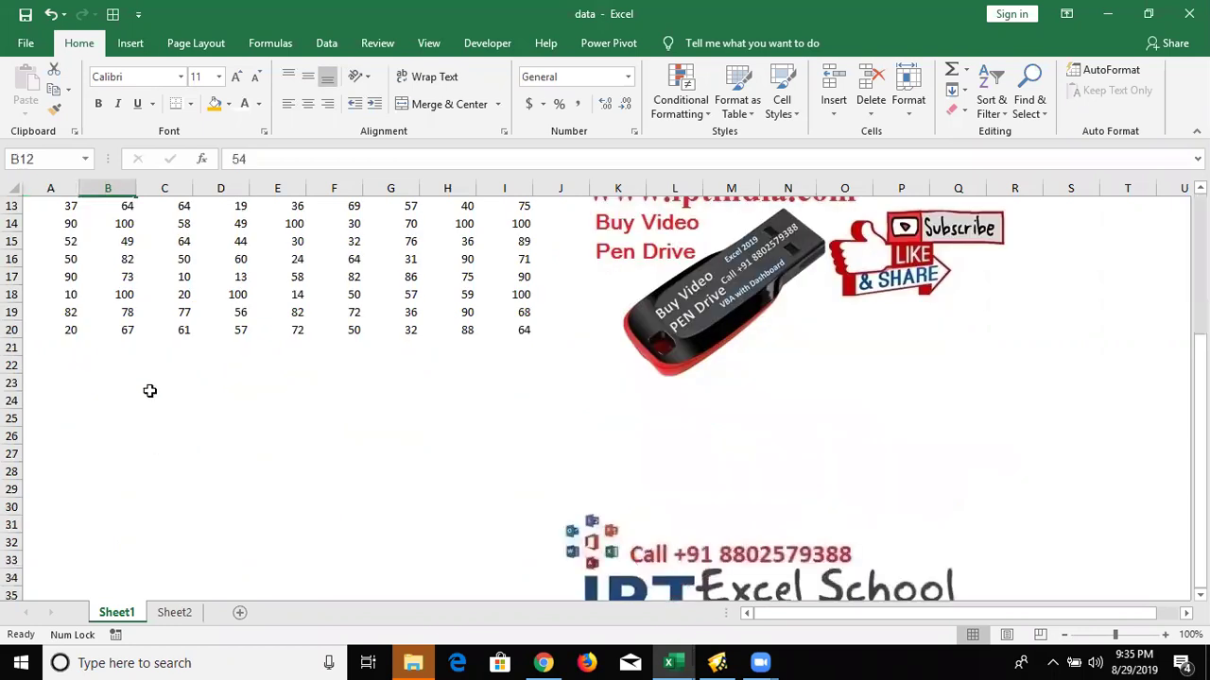
drag(144, 382, 471, 491)
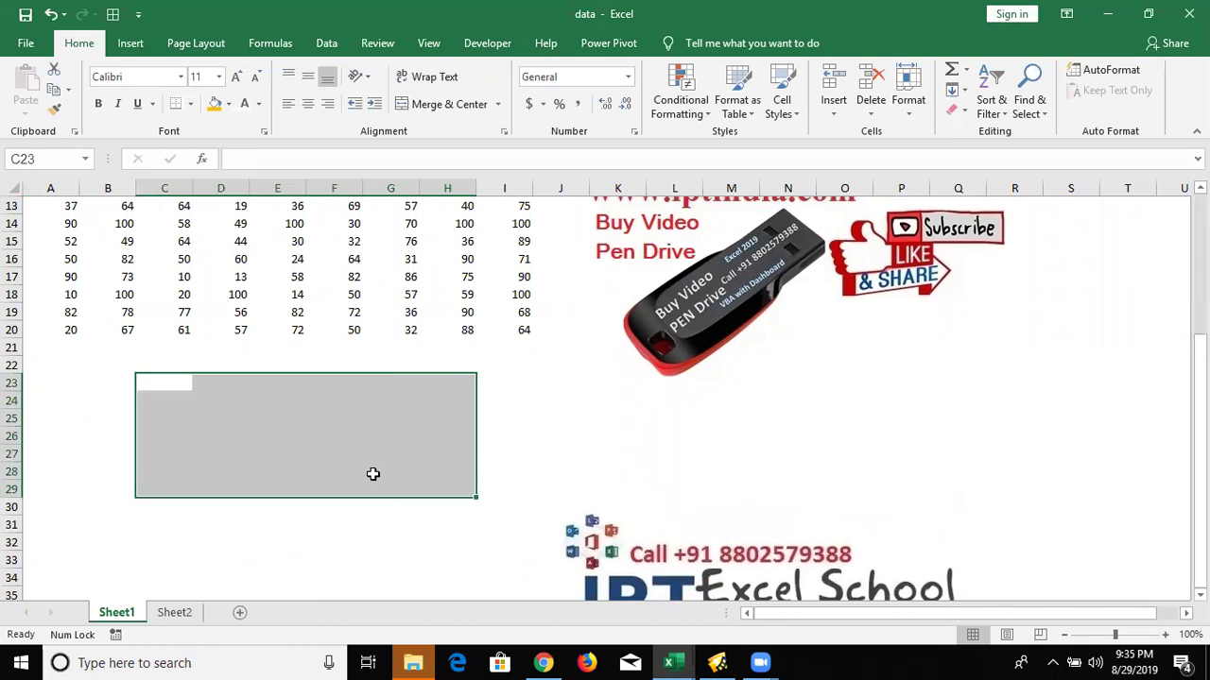
text(54)
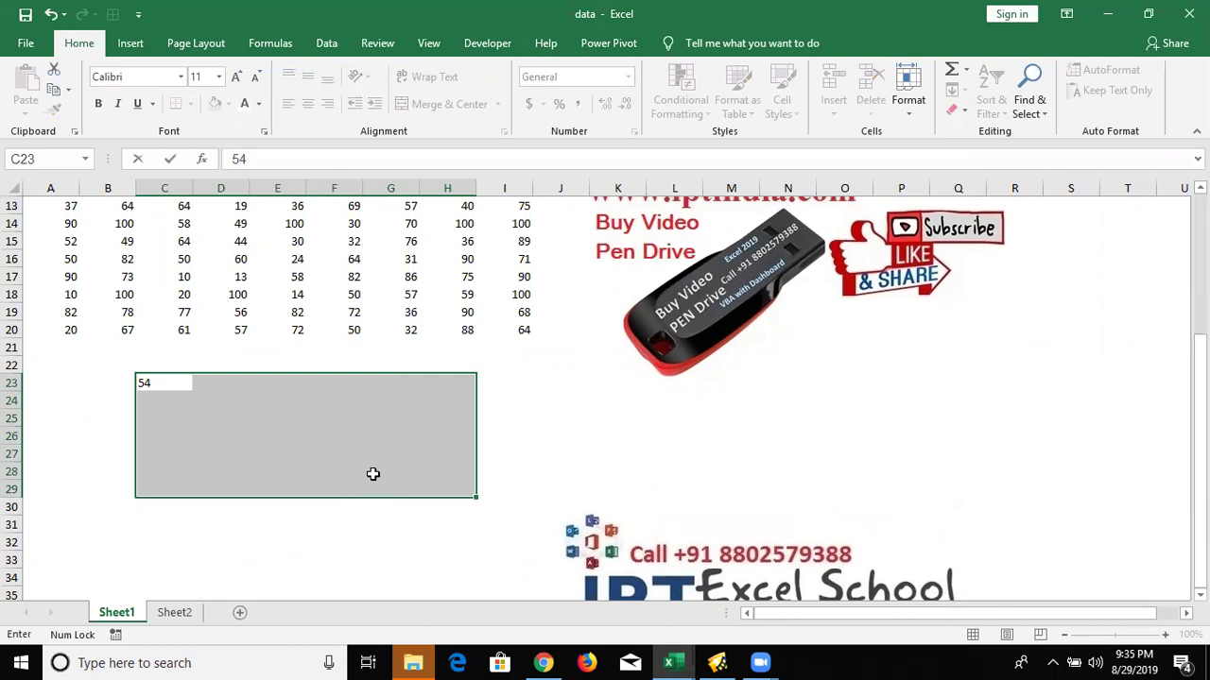
key(Return)
text(60)
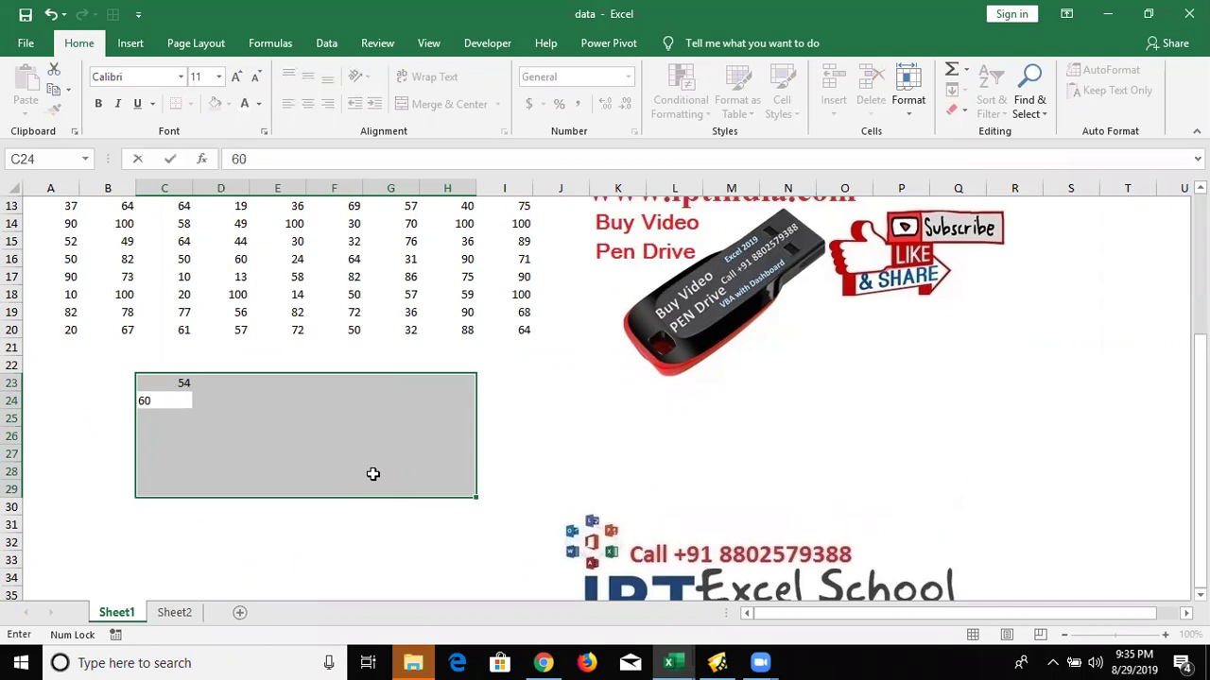
key(ctrl+Return)
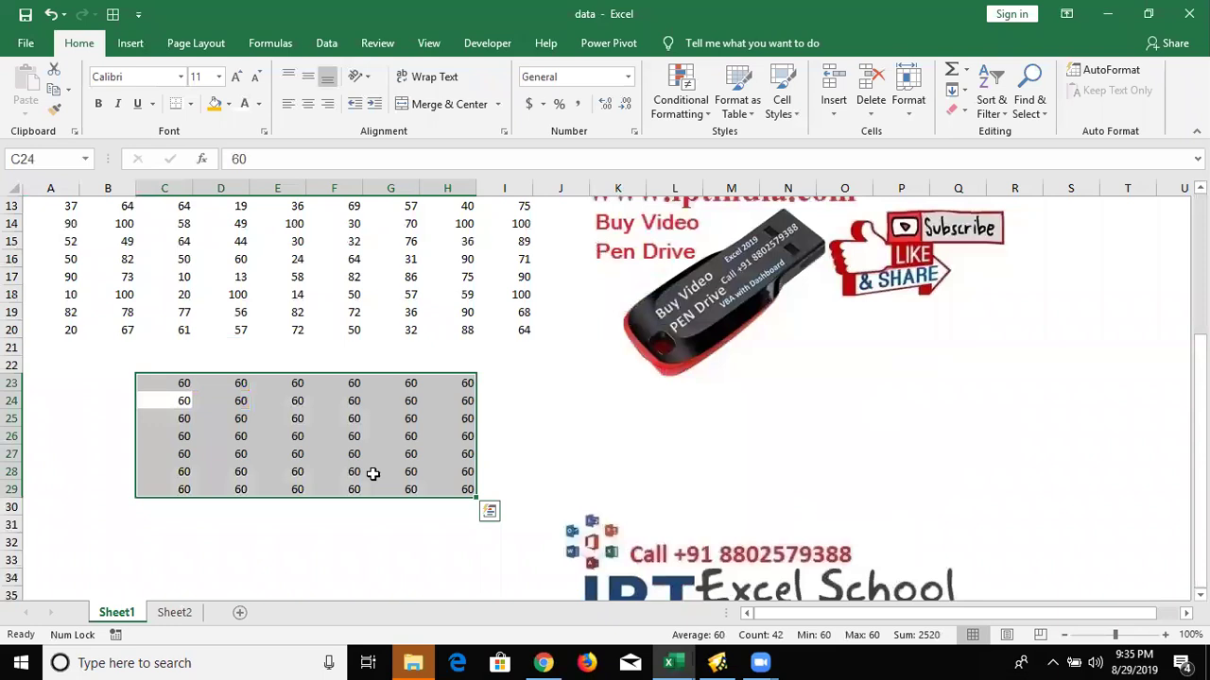
Delete the 60s from C23:H29, then undo once to cancel the stray entry
key(Escape)
key(Delete)
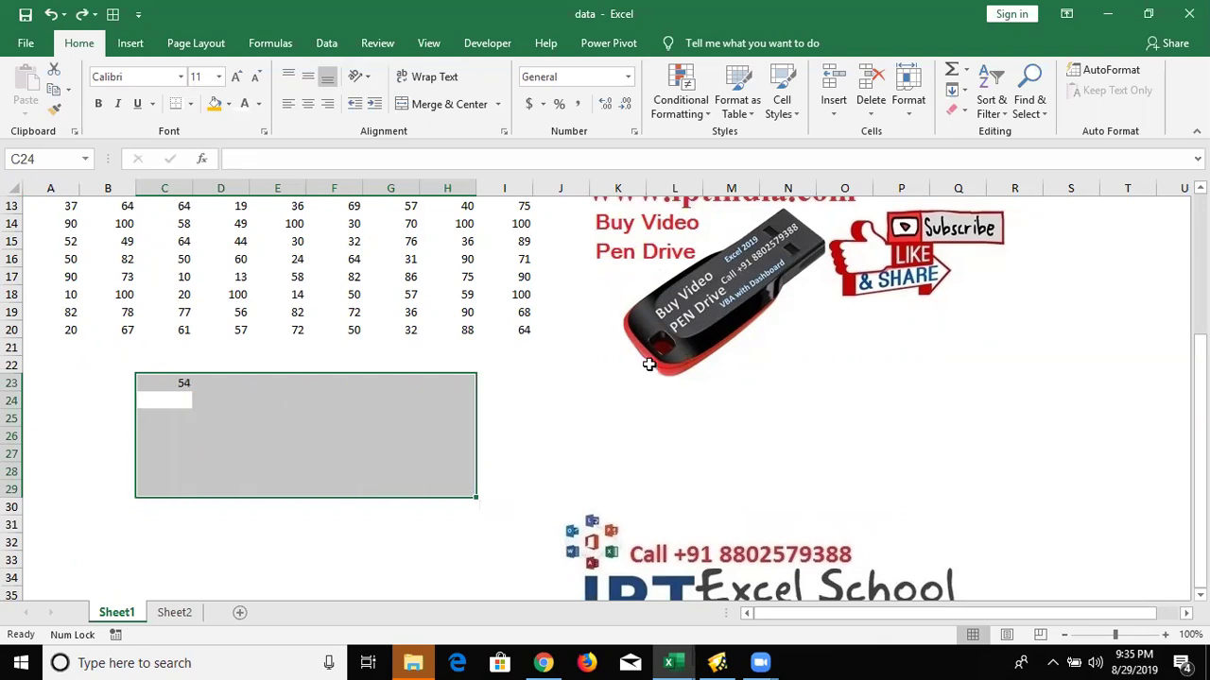
key(ctrl+z)
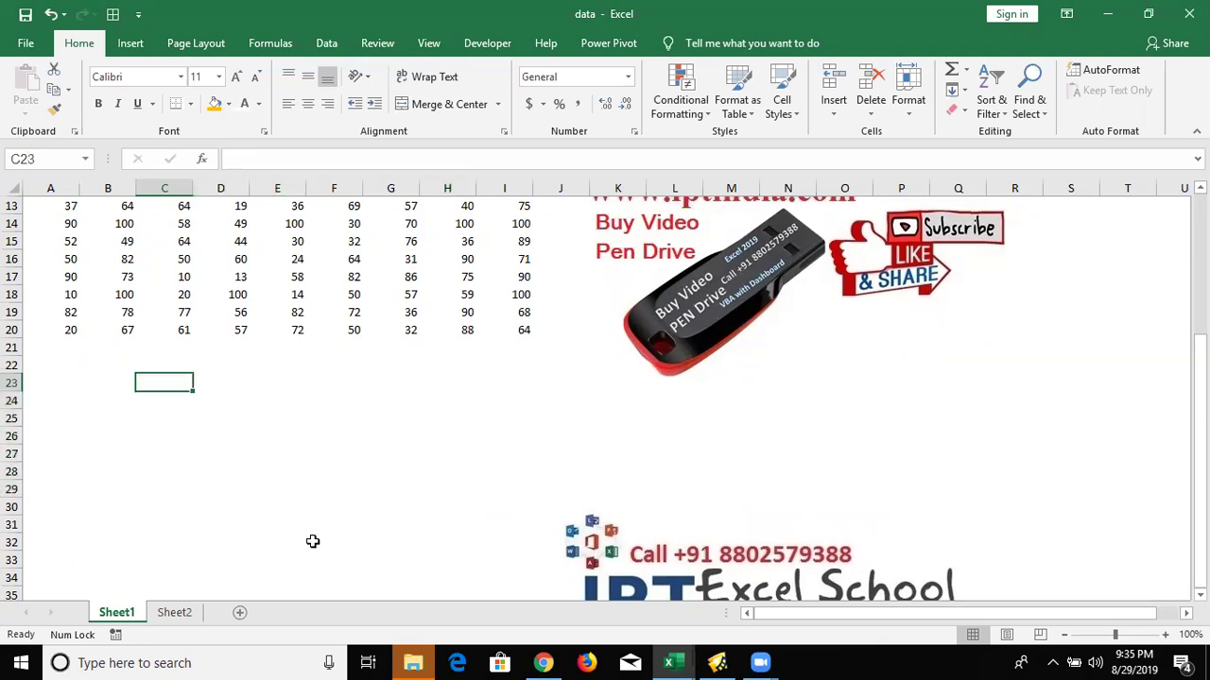
Scroll back to the number block and jump from E4 to the bottom and top of column E
scroll(262, 423, up, 4)
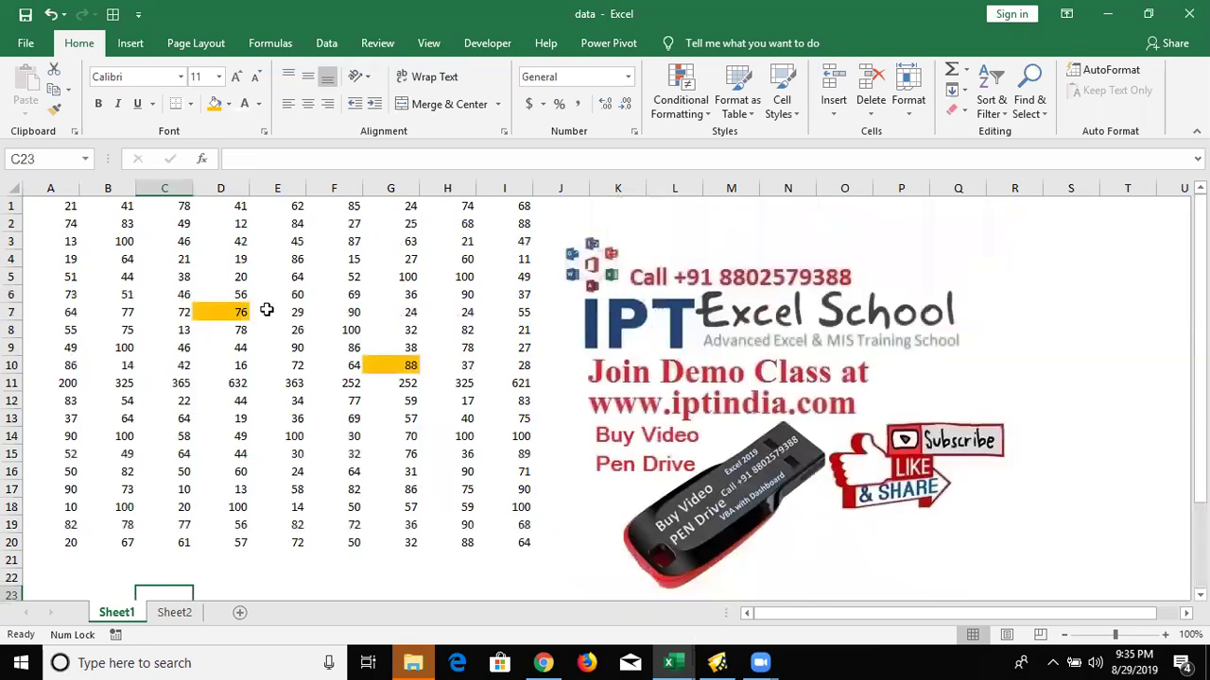
click(266, 310)
click(299, 264)
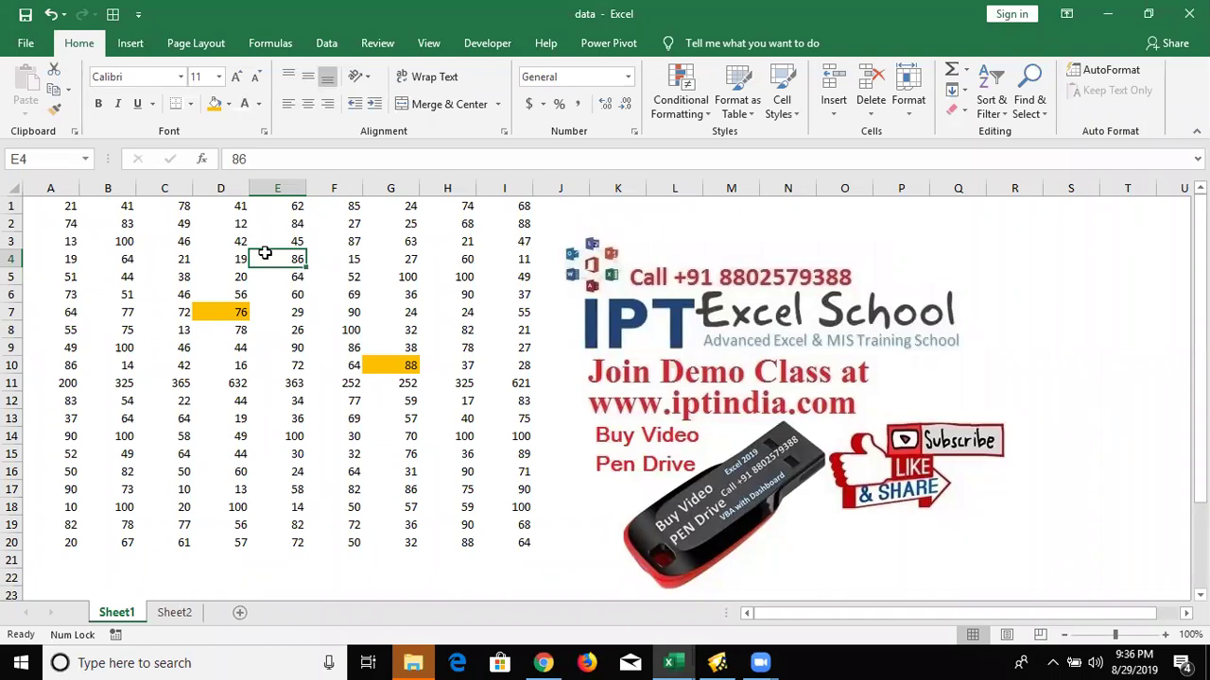
key(ctrl+Down)
key(ctrl+Up)
Jump to the end of row 1, select the data block then the whole sheet, and return to row 2's start
key(ctrl+Right)
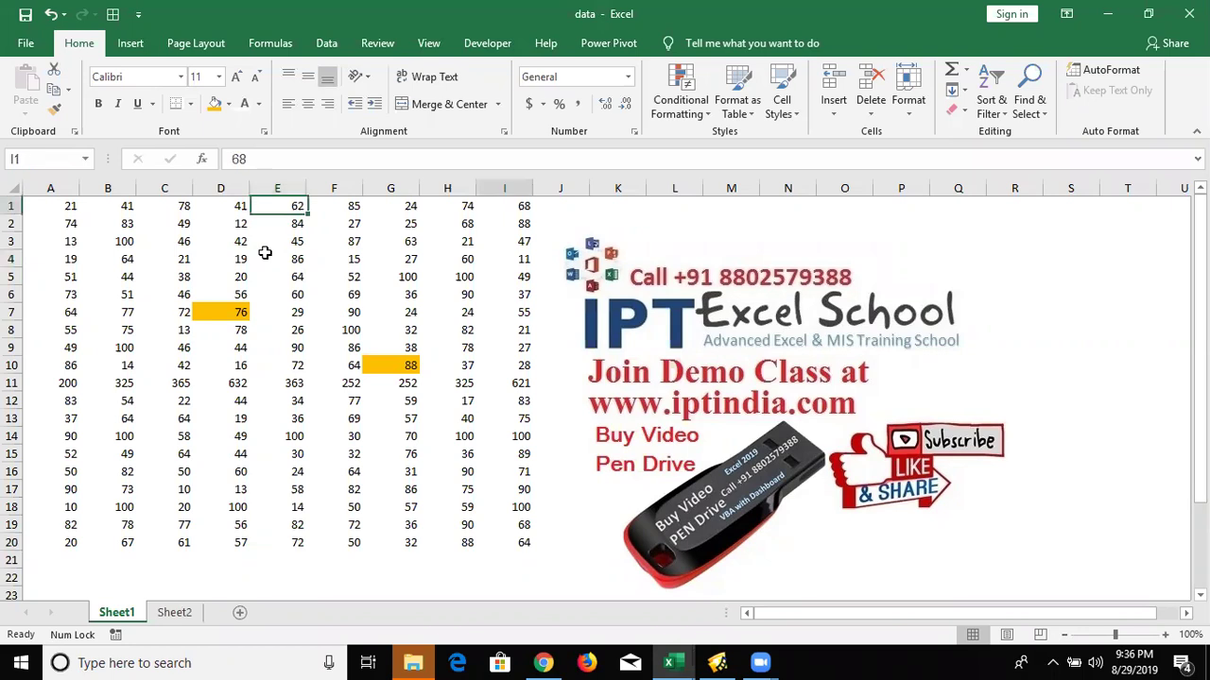
key(ctrl+a)
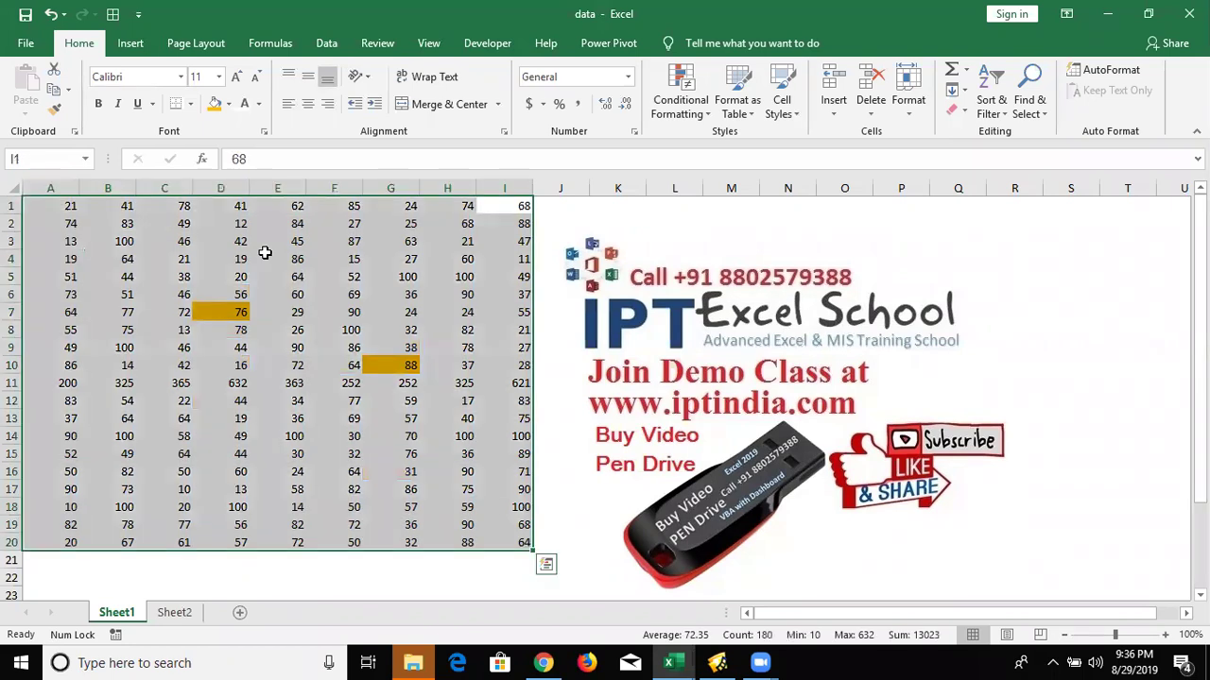
key(ctrl+a)
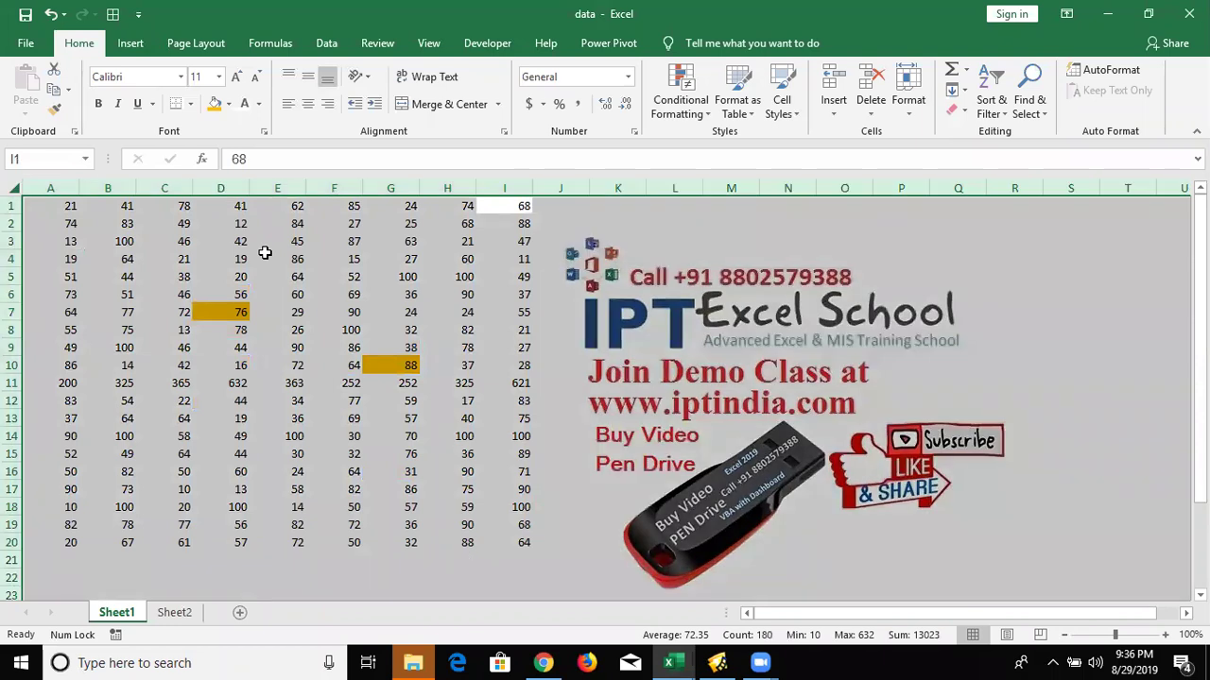
key(Down)
key(Left)
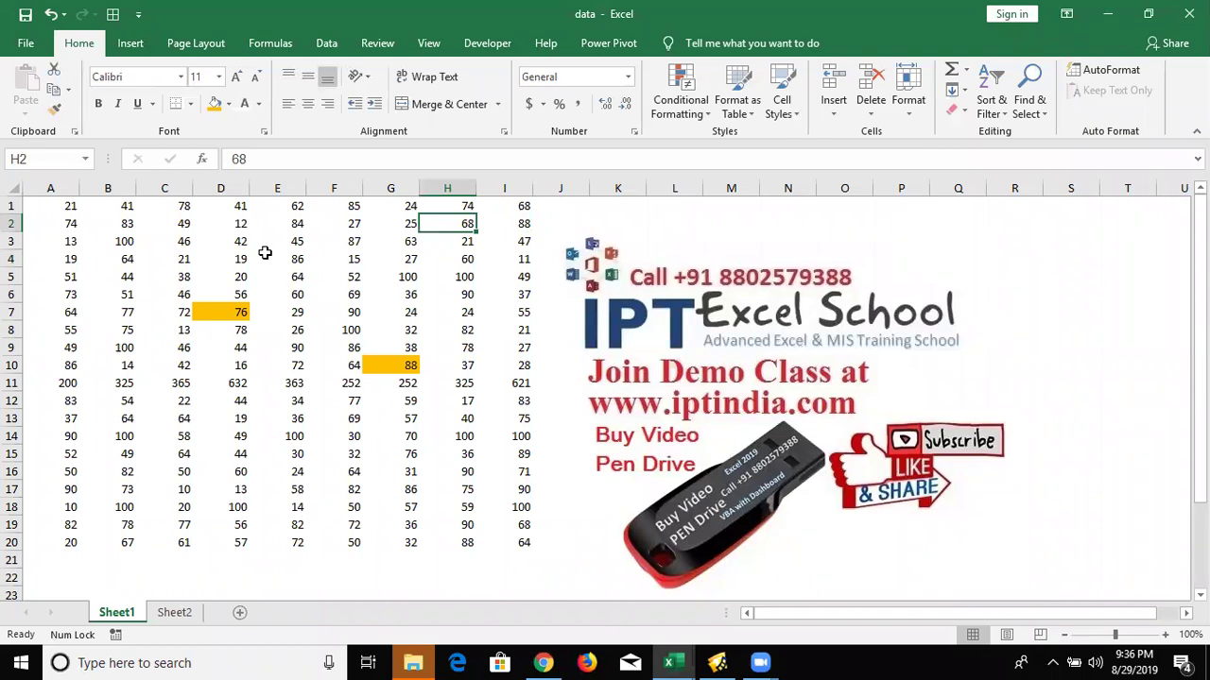
key(Home)
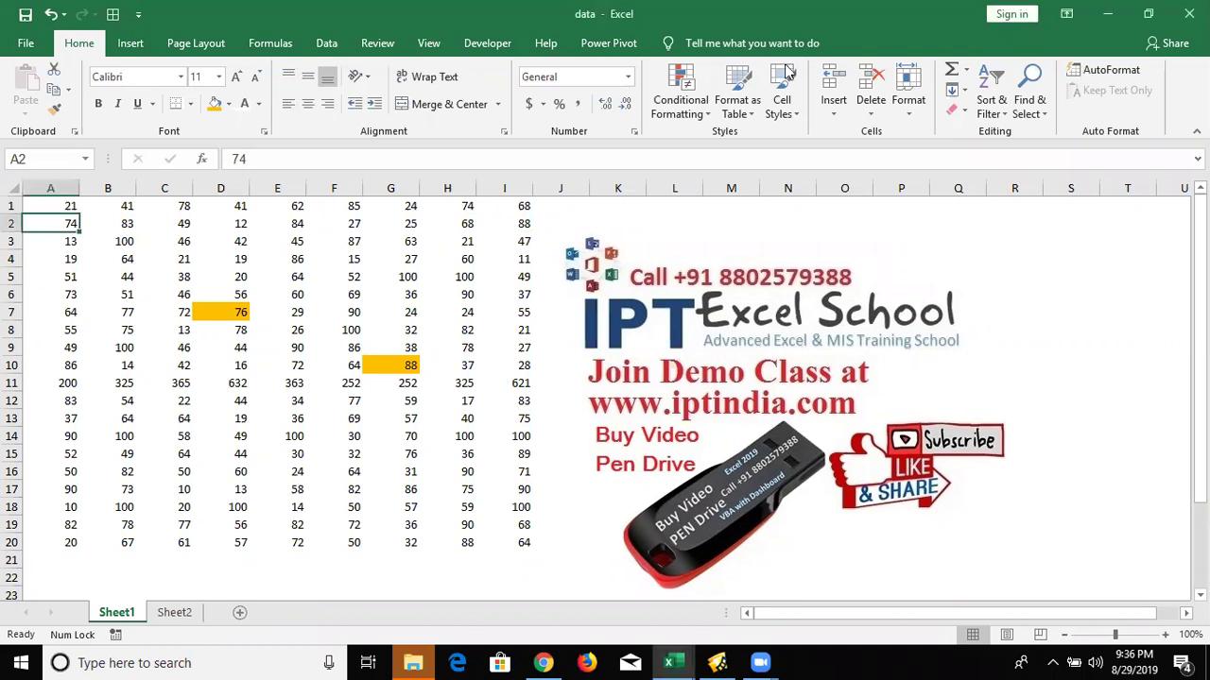
Search Tell me for 'sortcut' and open the Keyboard shortcuts in Excel help article
click(718, 44)
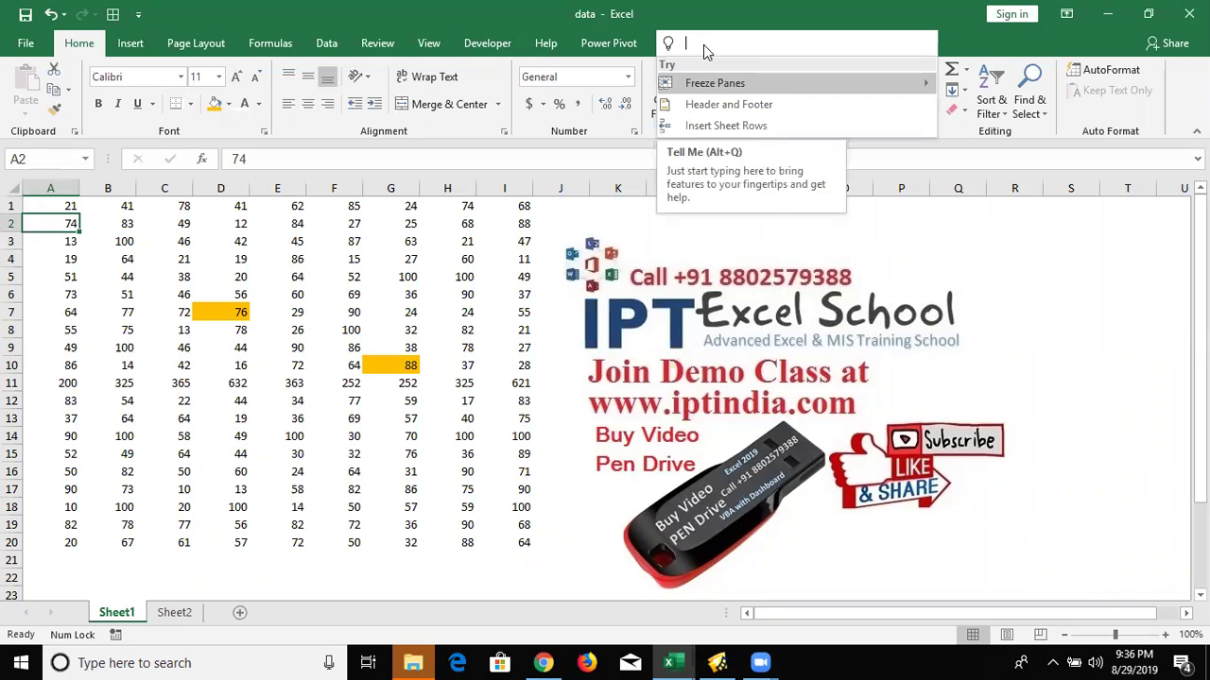
text(so)
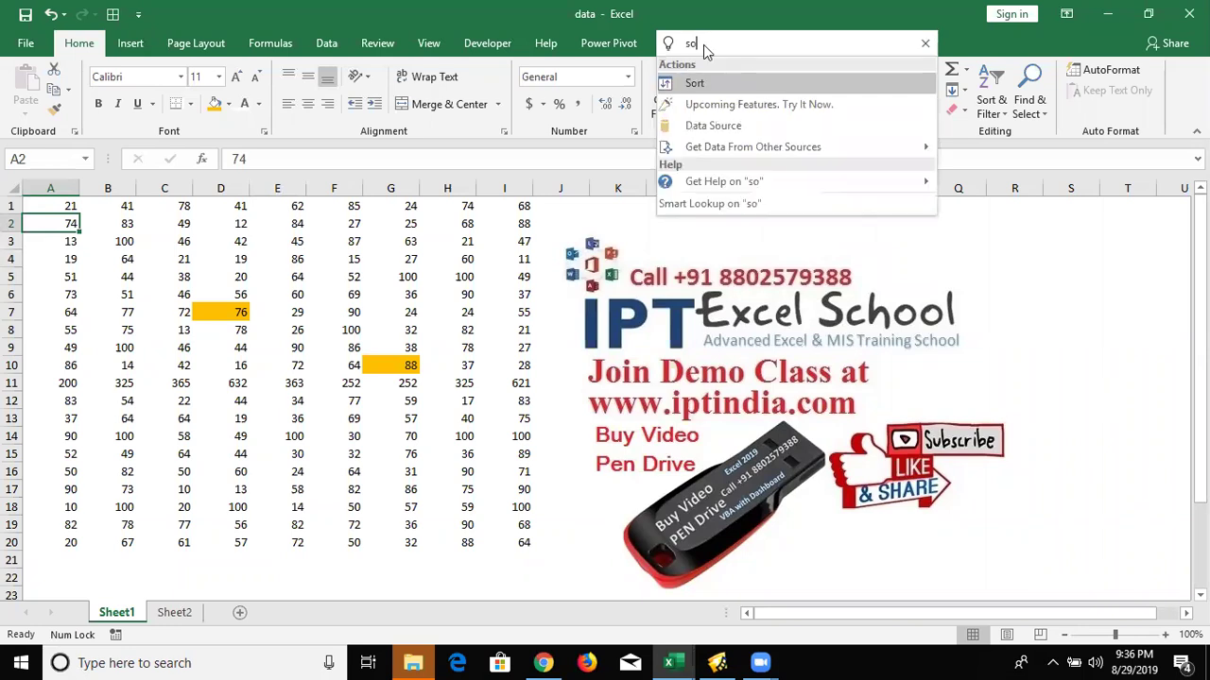
text(rt)
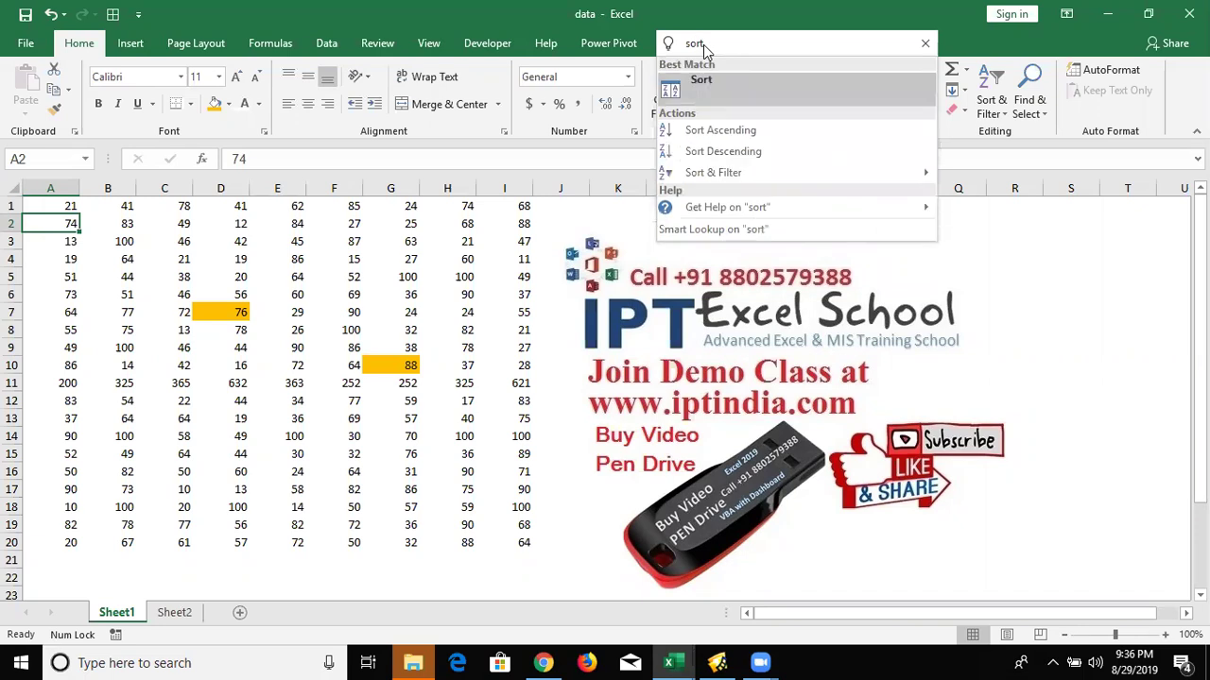
text(cut)
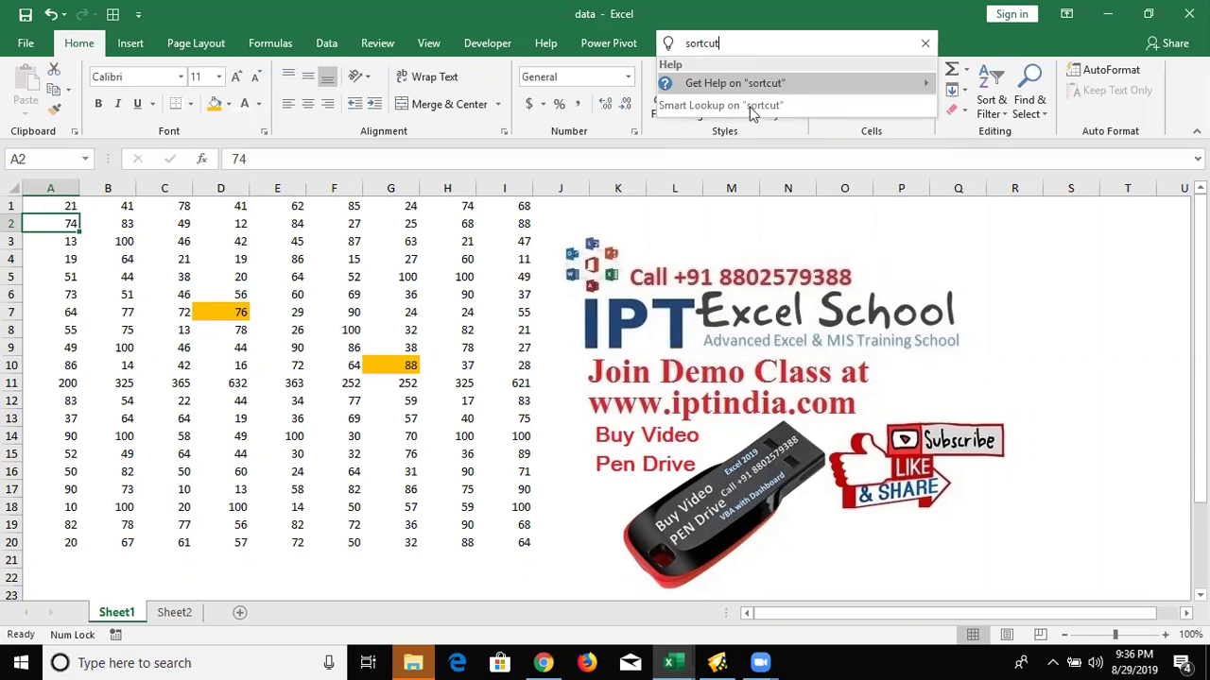
mouse_move(735, 83)
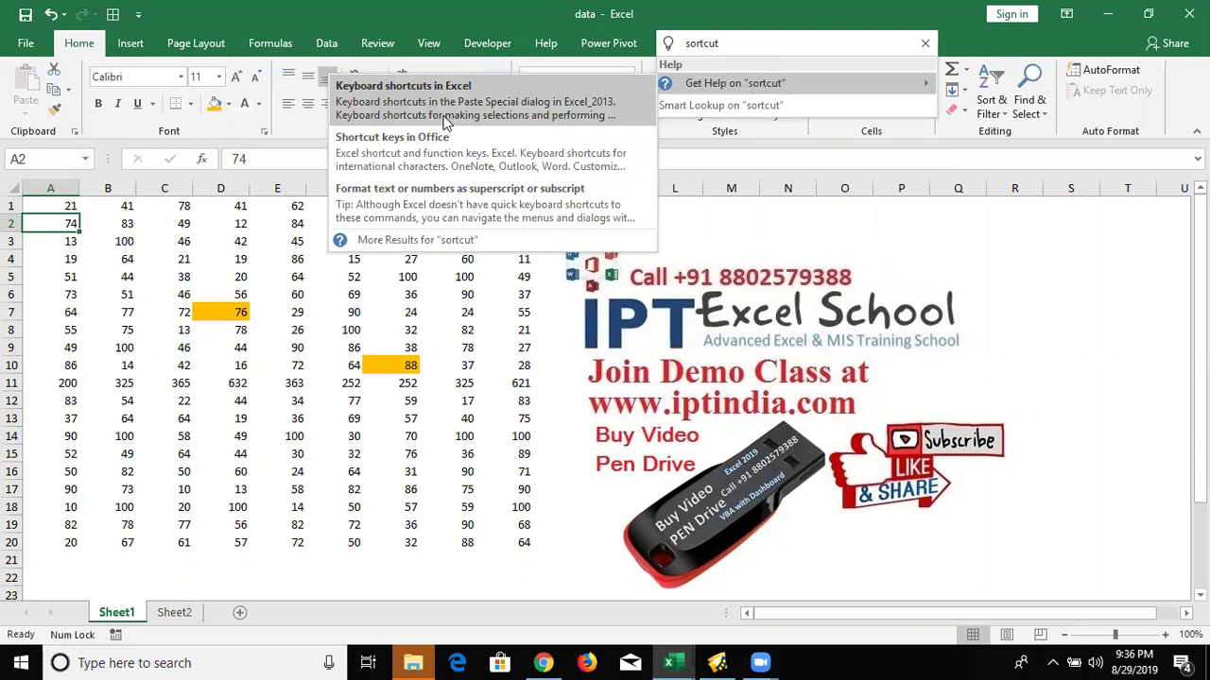
click(447, 121)
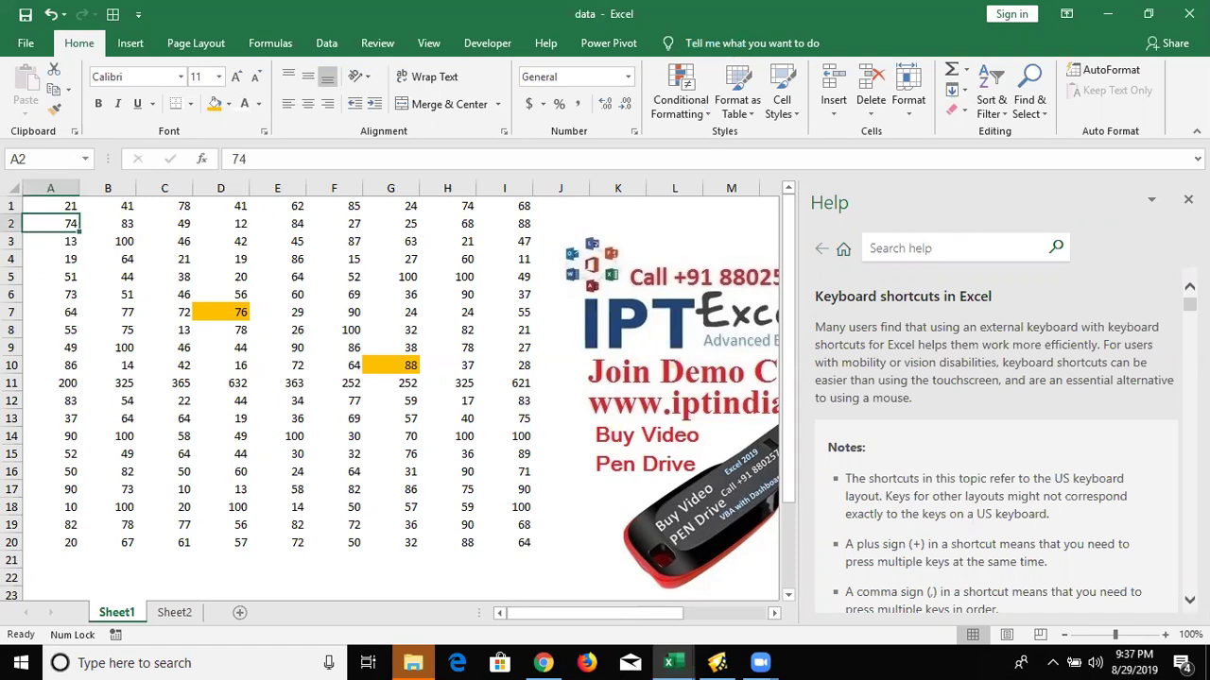
Scroll down through the Keyboard shortcuts in Excel article in the Help pane
scroll(993, 435, down, 10)
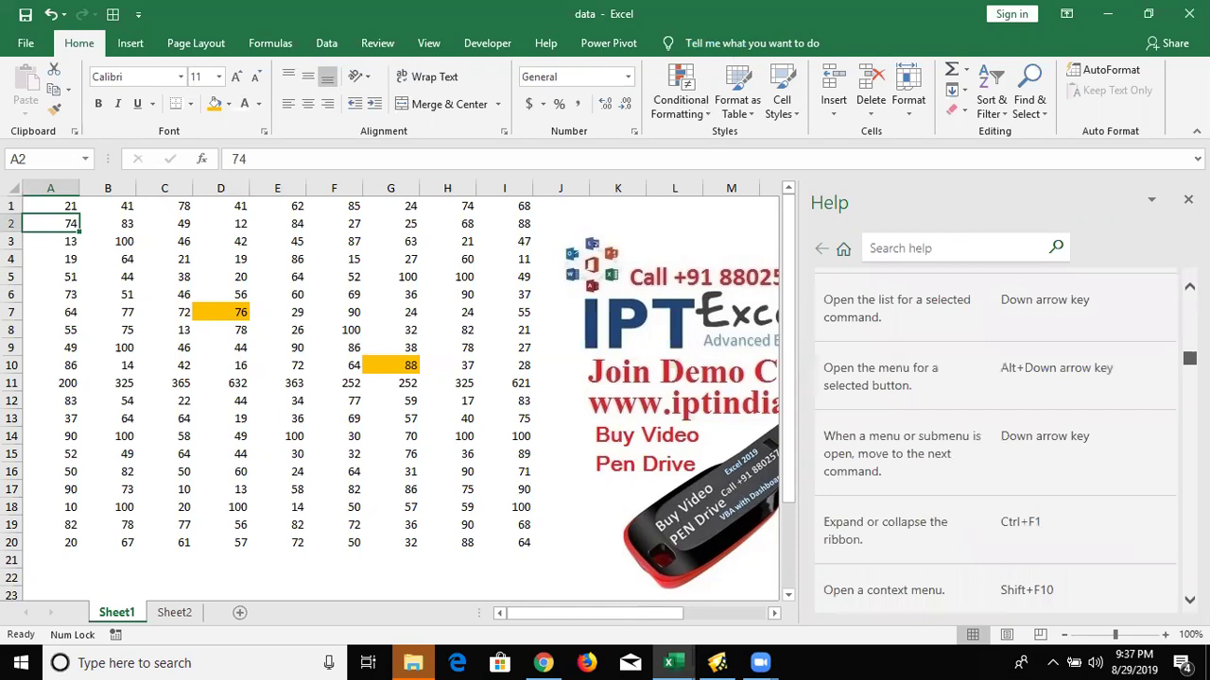
scroll(992, 434, up, 3)
scroll(993, 435, down, 5)
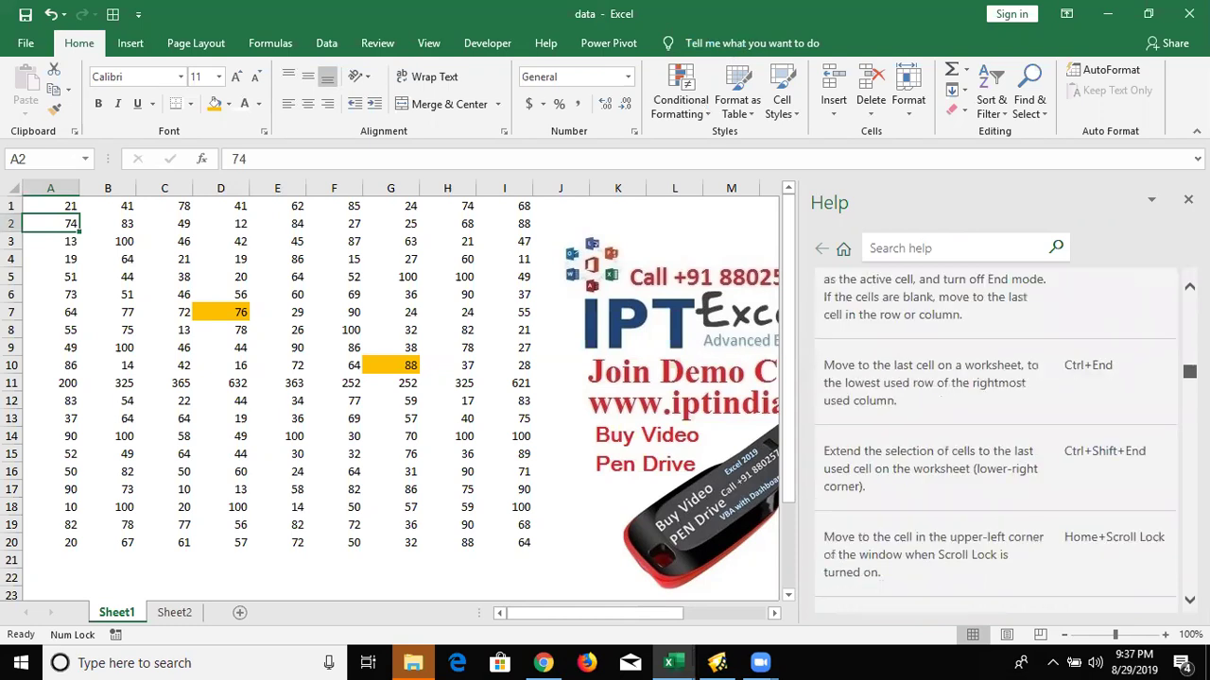
scroll(992, 434, down, 3)
scroll(992, 435, down, 5)
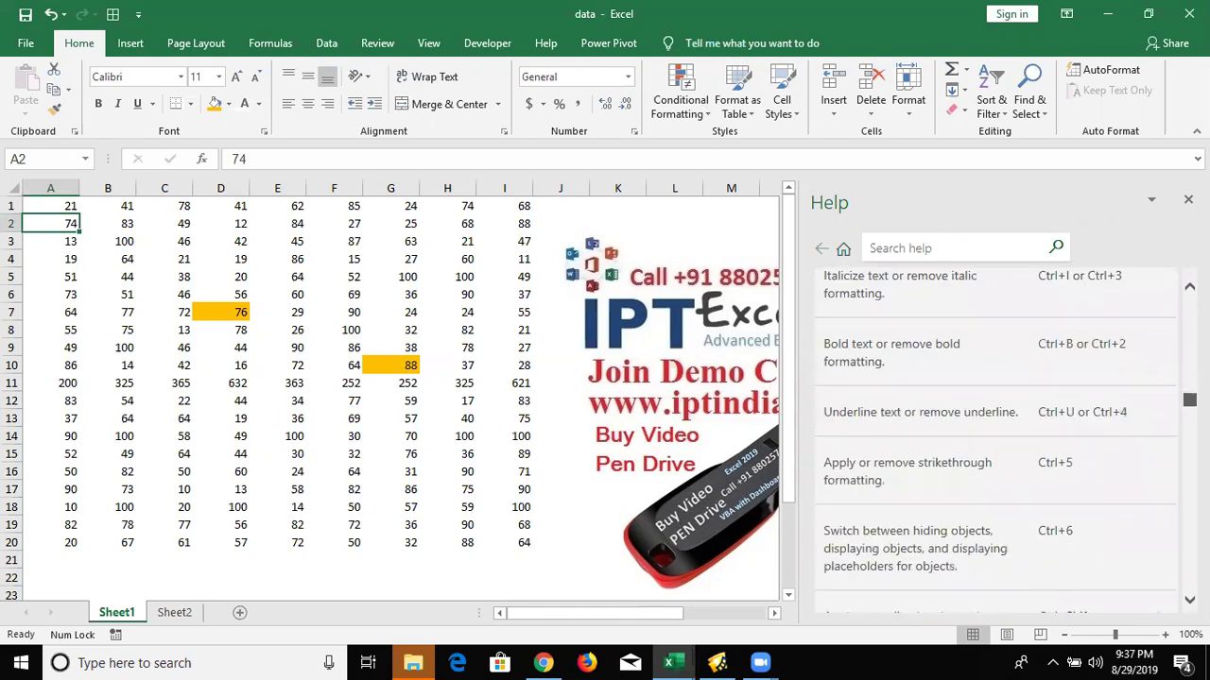
scroll(992, 435, down, 5)
scroll(992, 435, up, 2)
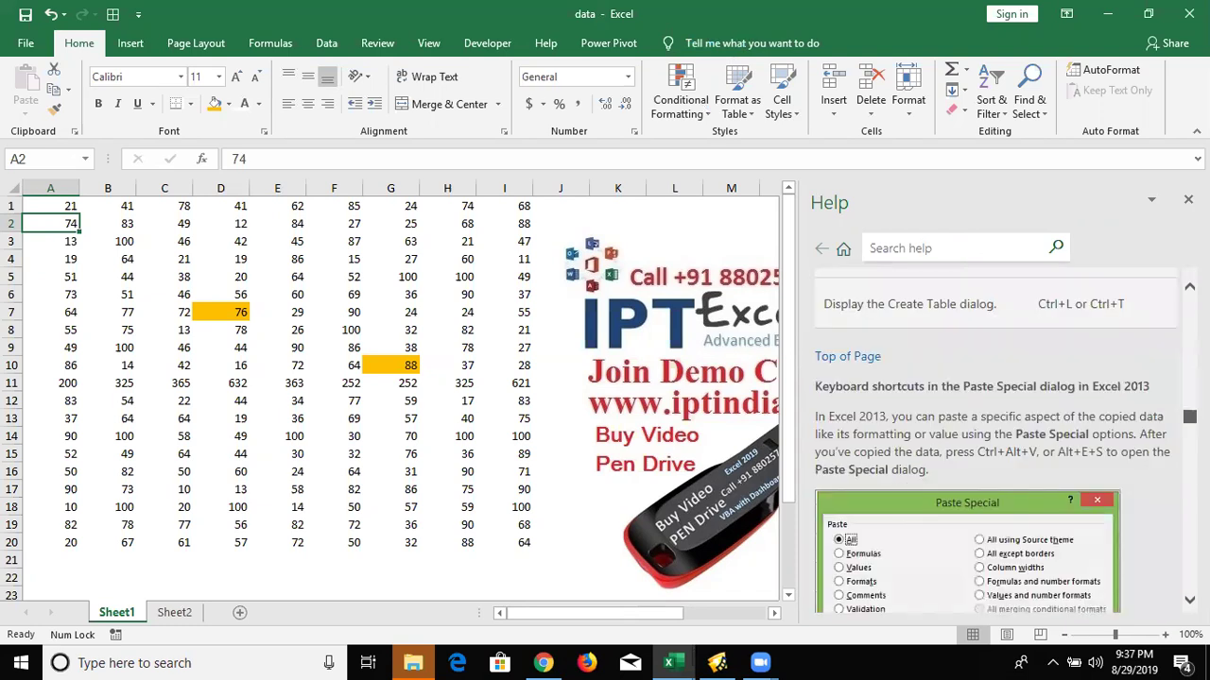
scroll(992, 435, down, 8)
scroll(993, 435, down, 10)
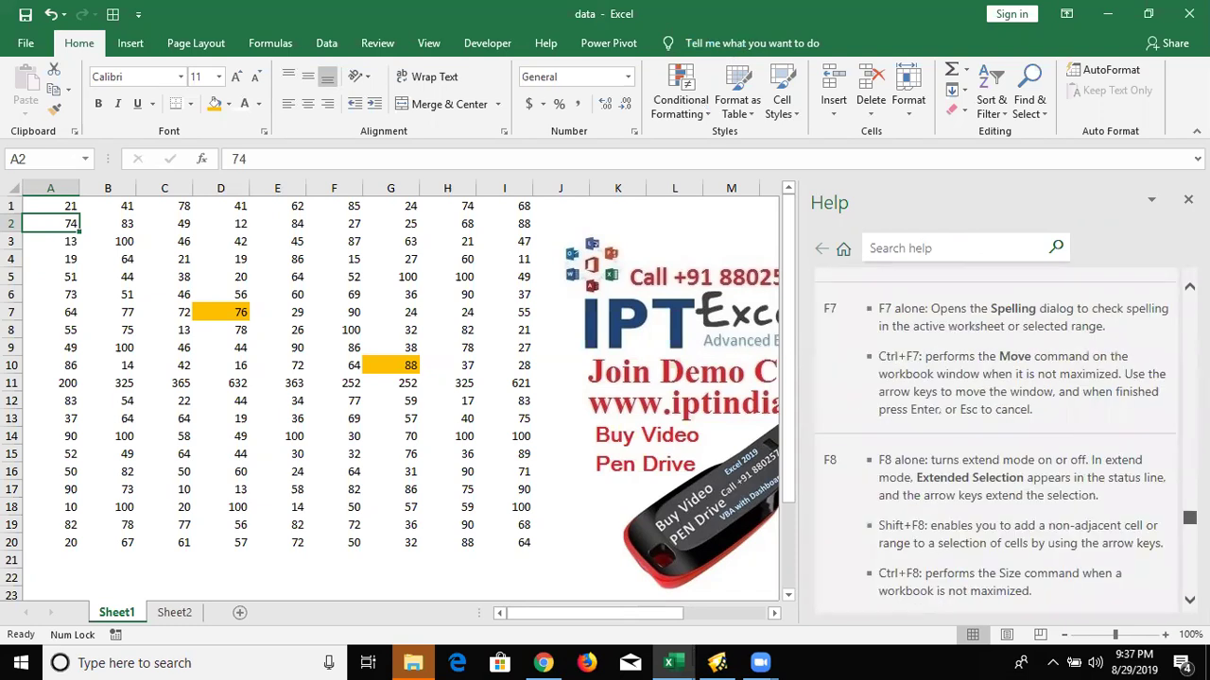
scroll(992, 435, down, 10)
scroll(992, 435, down, 10)
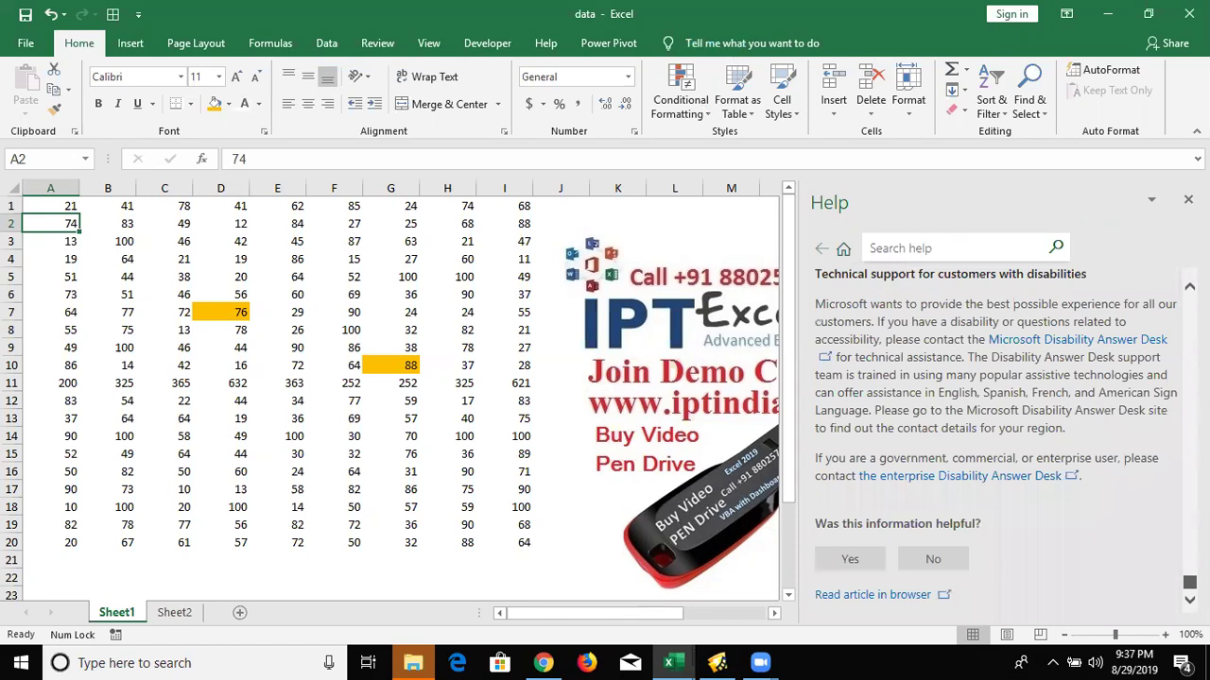
Scroll back to the article's top, close it, and show the desktop with Win+D
scroll(992, 434, up, 10)
scroll(992, 435, up, 5)
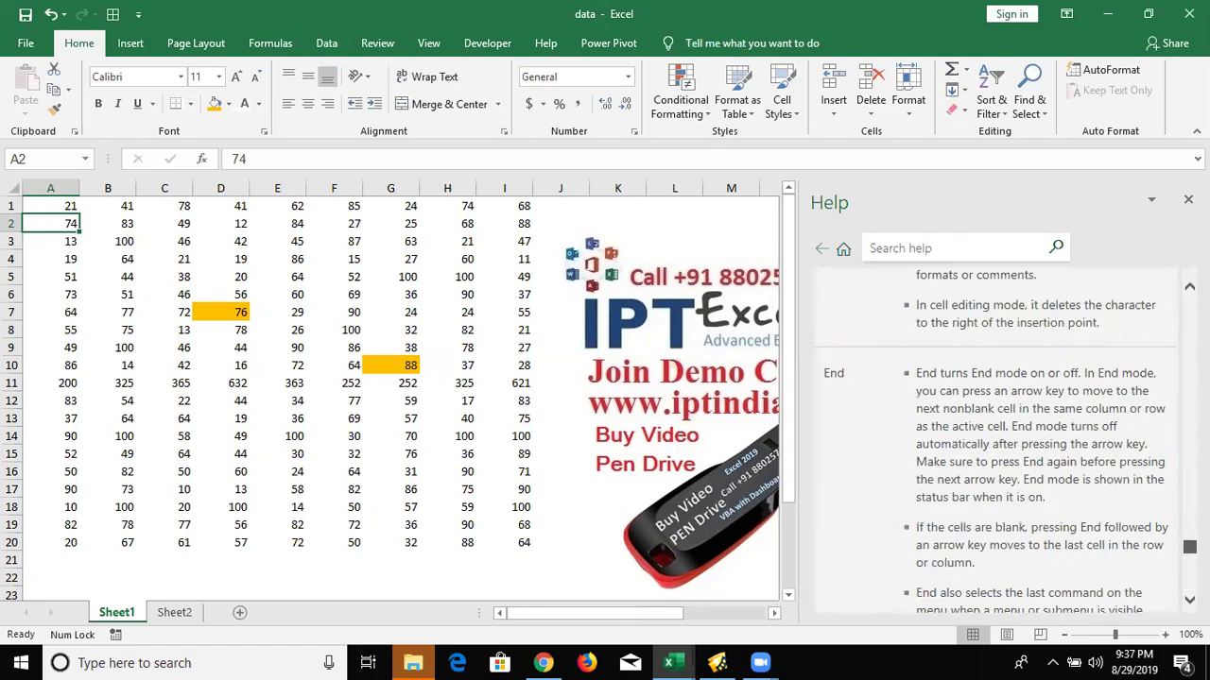
scroll(993, 435, up, 5)
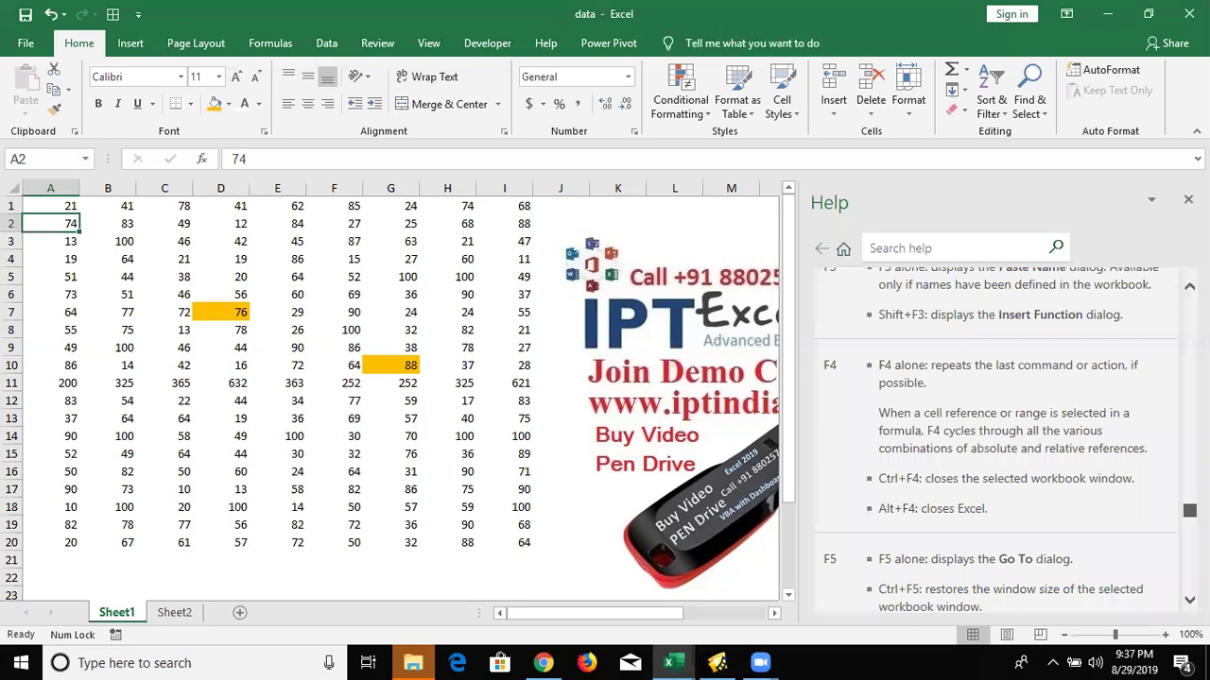
scroll(992, 435, up, 5)
scroll(992, 435, up, 10)
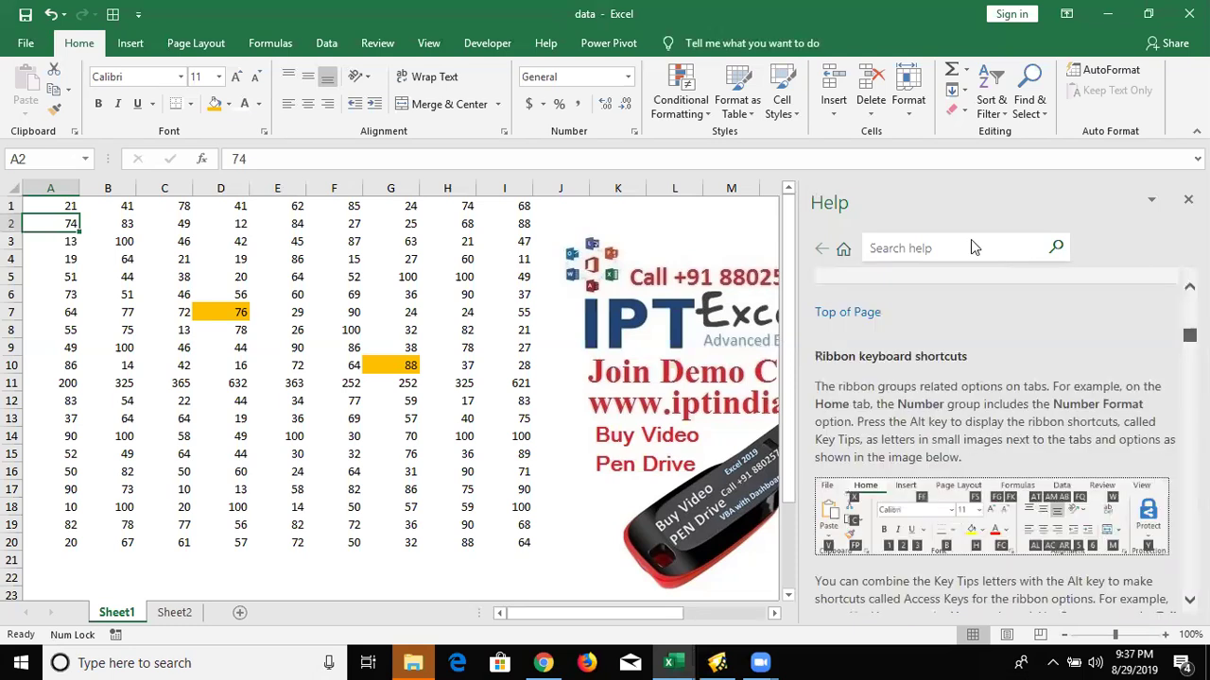
scroll(992, 435, up, 5)
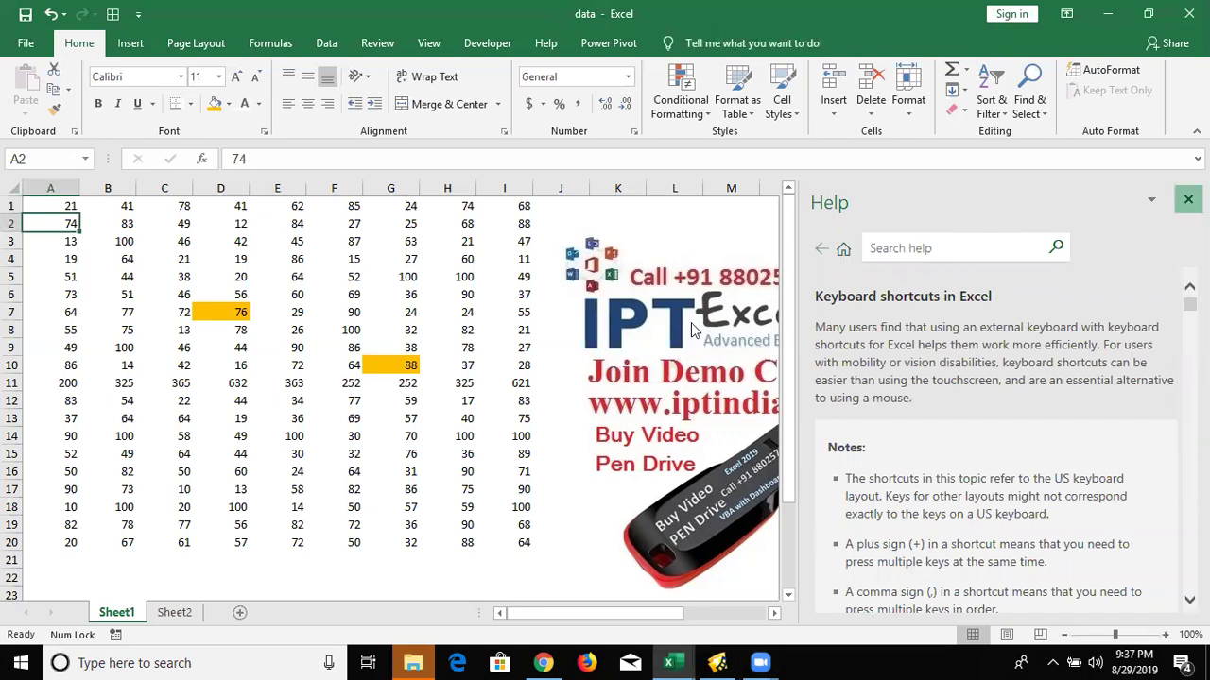
key(Escape)
key(super+d)
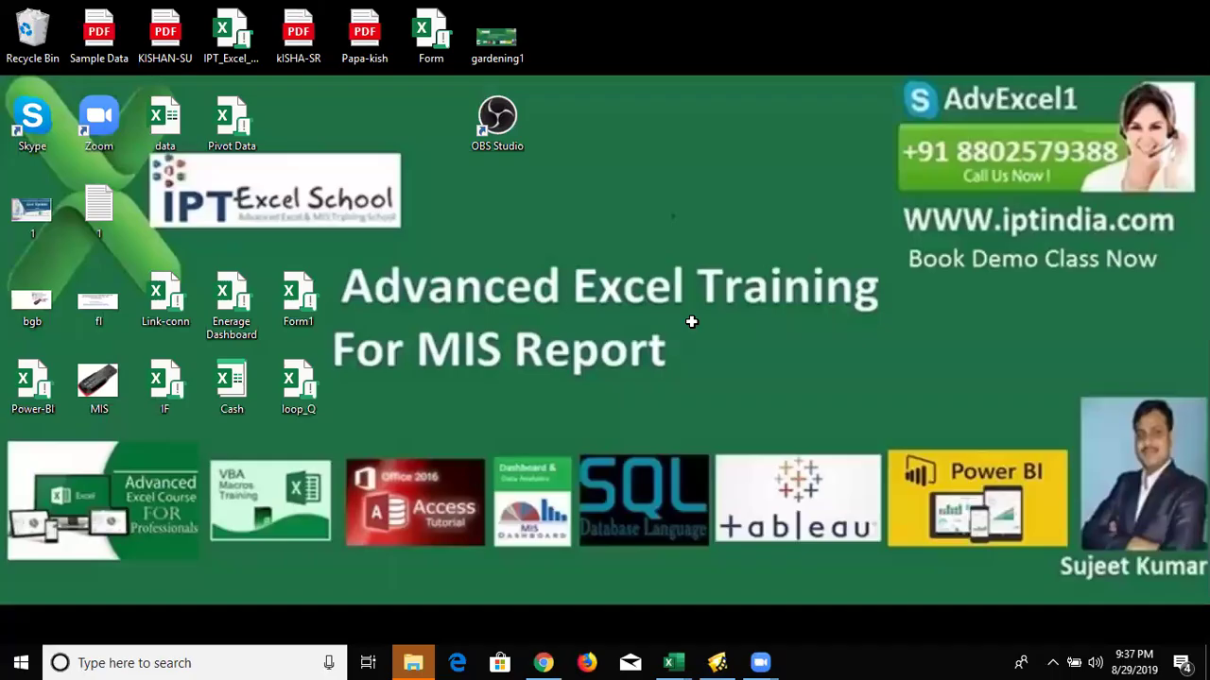